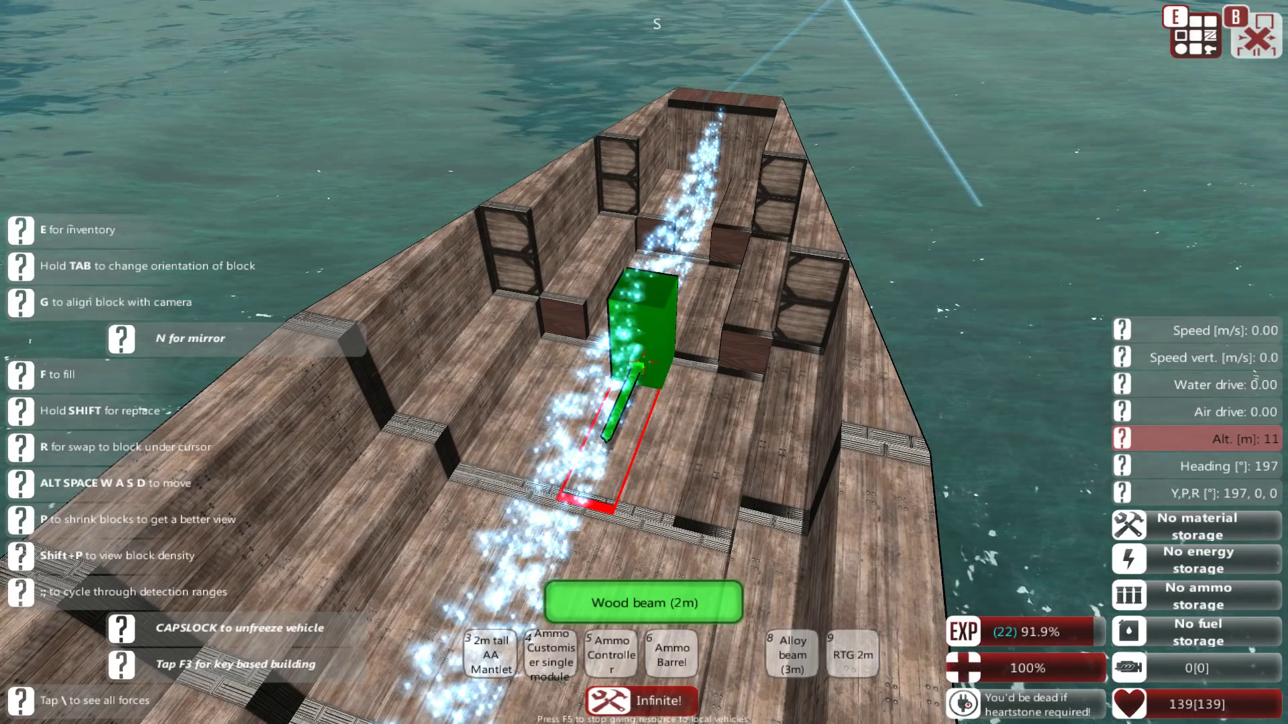
Step: Cover the open hull near the bow with mirrored 4 m wood beams laid lengthwise at deck level
{"action": "key", "text": "w"}
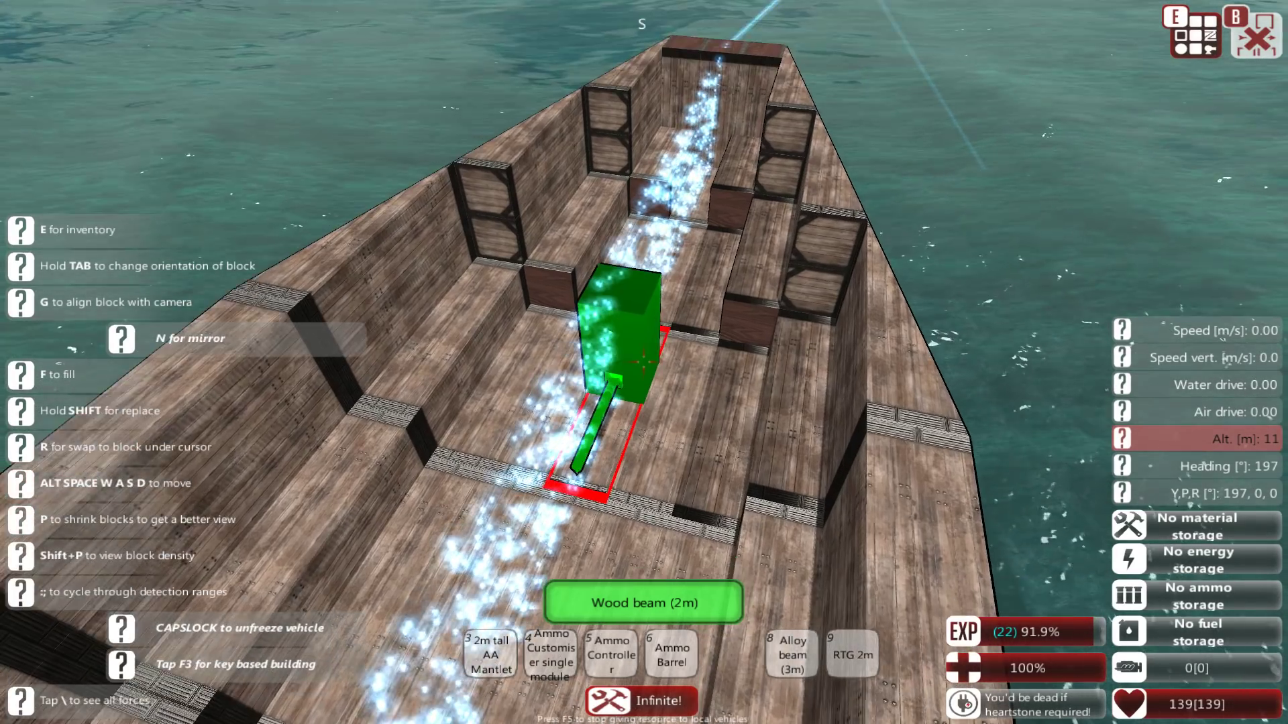
{"action": "scroll", "coordinate": [644, 363], "scroll_direction": "up", "scroll_amount": 2}
{"action": "key", "text": "Tab"}
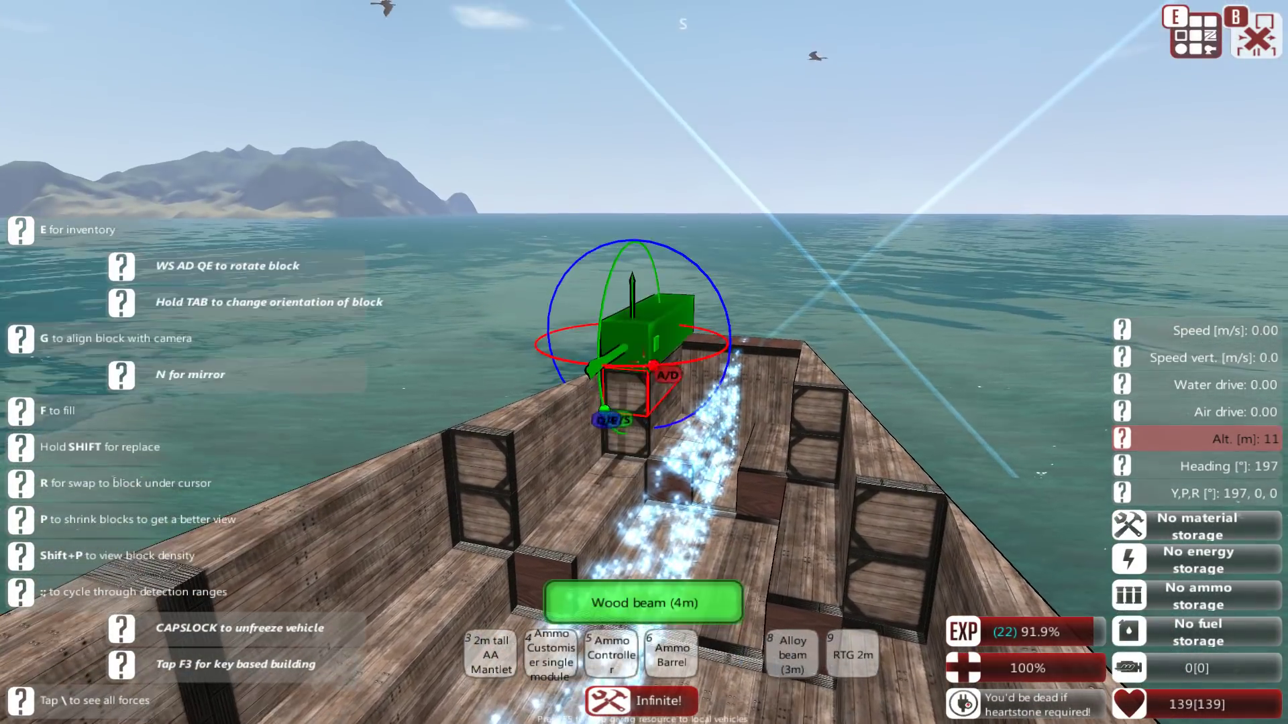
{"action": "left_click", "coordinate": [644, 362]}
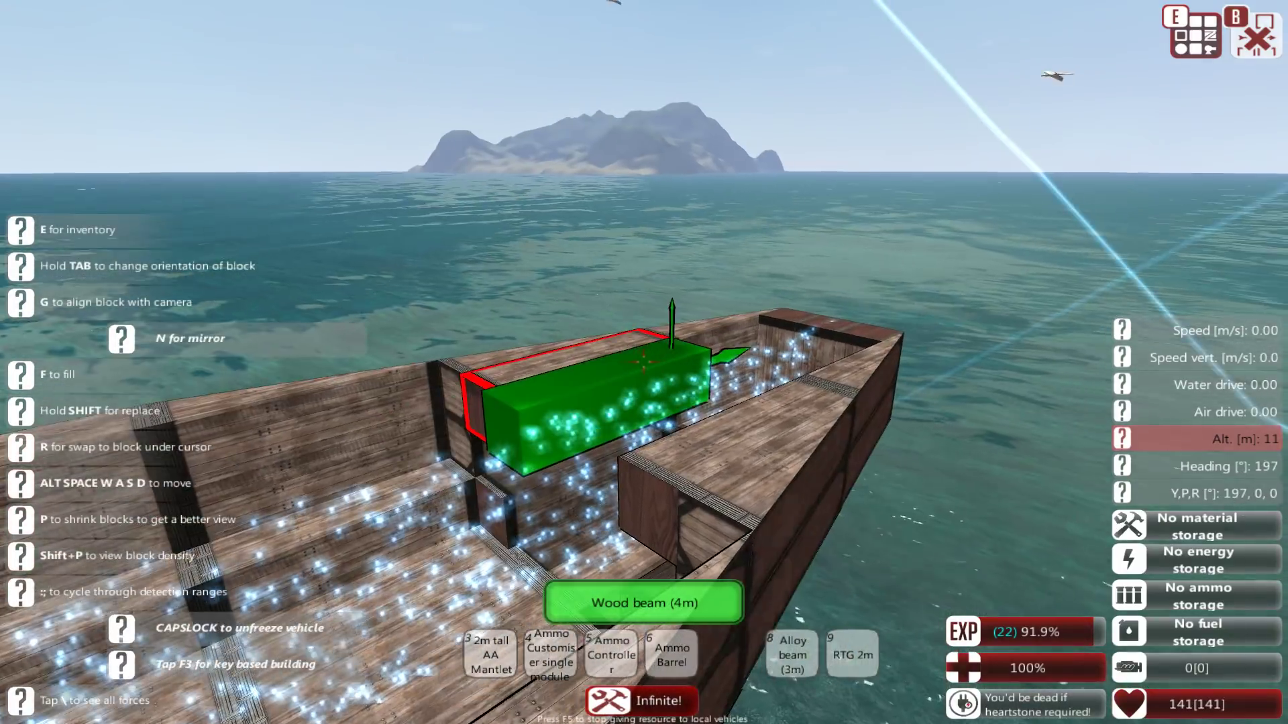
{"action": "left_click", "coordinate": [645, 362]}
{"action": "key", "text": "d"}
{"action": "left_click", "coordinate": [644, 362]}
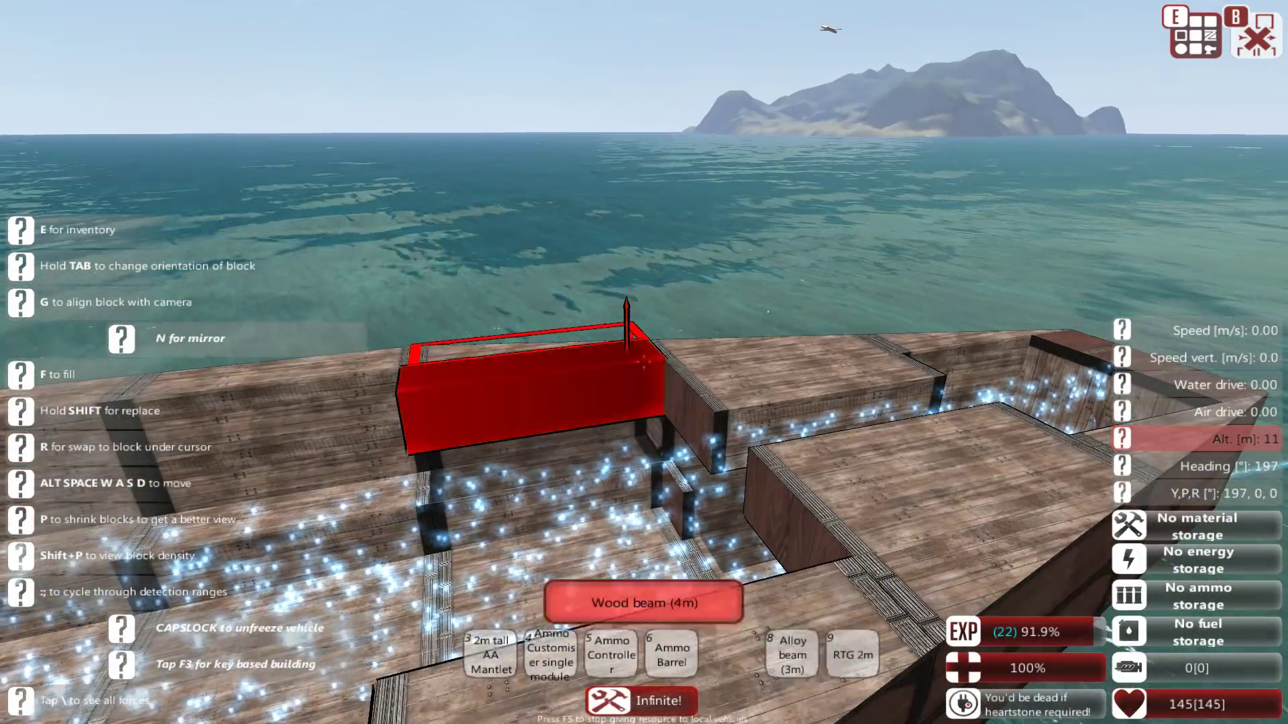
{"action": "left_click", "coordinate": [644, 362]}
{"action": "left_click", "coordinate": [644, 363]}
{"action": "left_click", "coordinate": [644, 363]}
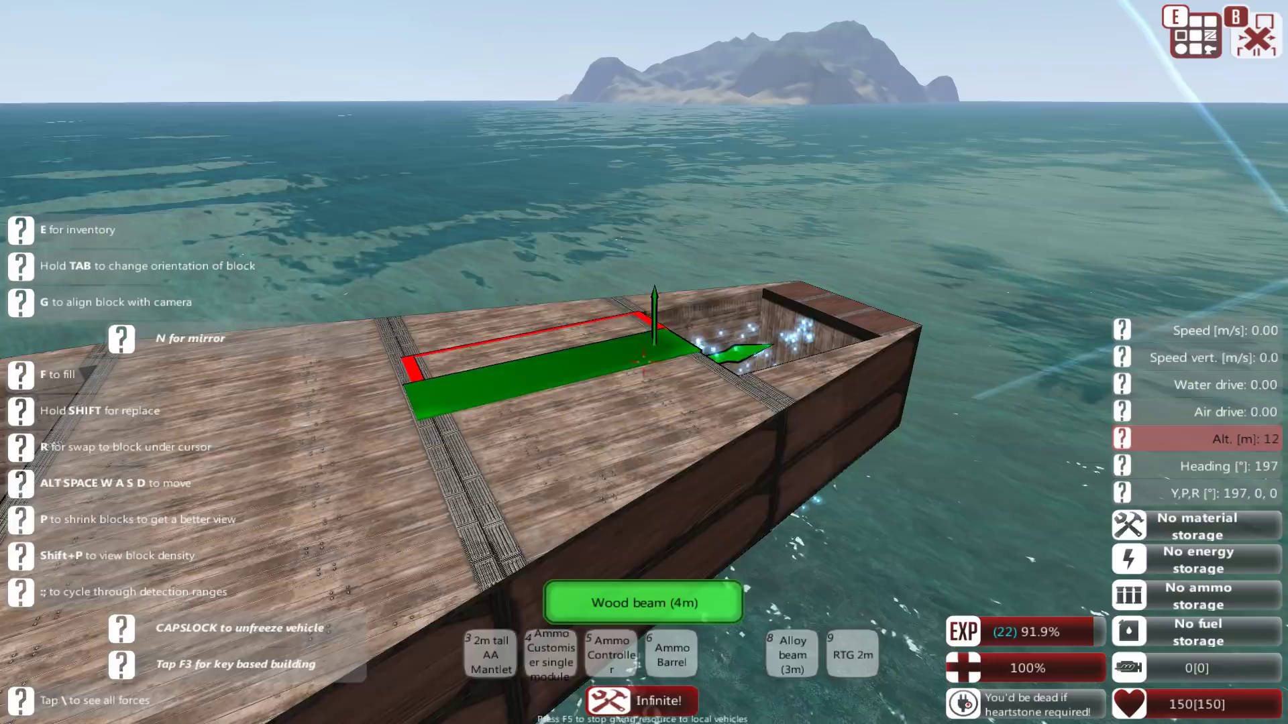
Step: Extend the wooden foredeck toward the stern by filling the next hull section with mirrored 4 m wood beams
{"action": "key", "text": "a"}
{"action": "left_click", "coordinate": [644, 362]}
{"action": "left_click", "coordinate": [644, 363]}
{"action": "left_click", "coordinate": [645, 363]}
{"action": "left_click", "coordinate": [645, 363]}
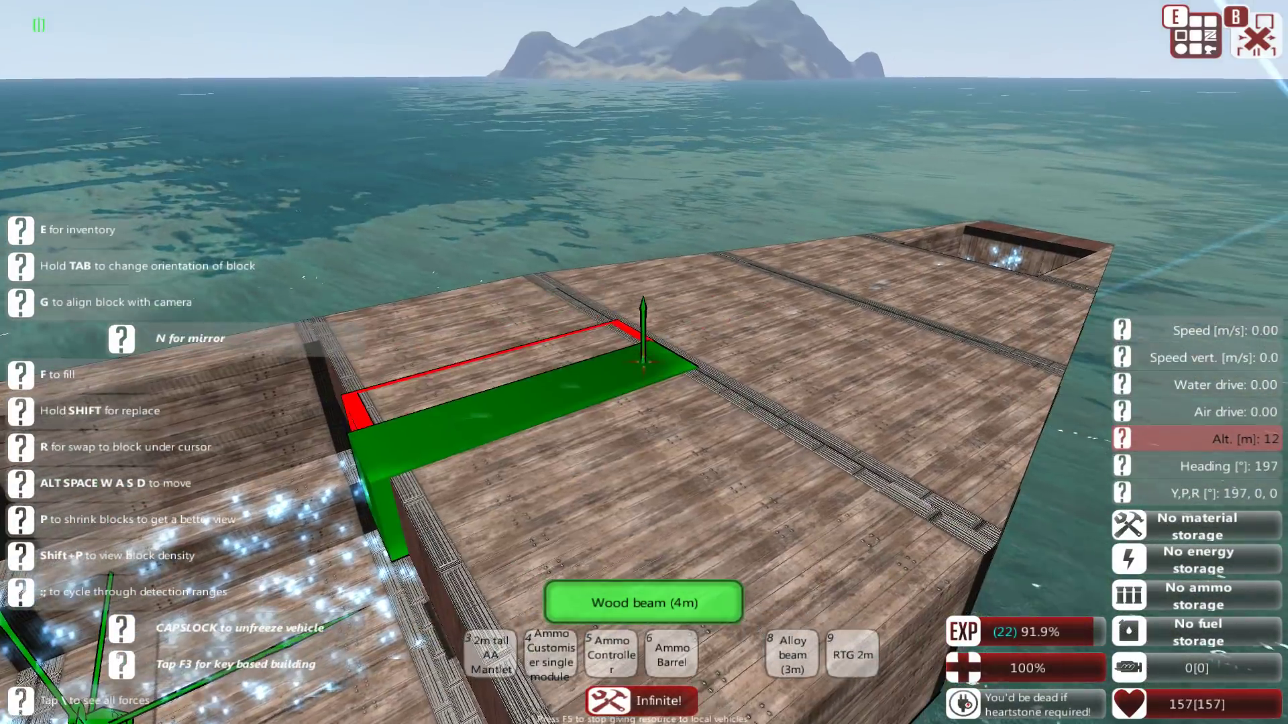
{"action": "left_click", "coordinate": [644, 363]}
{"action": "key", "text": "a"}
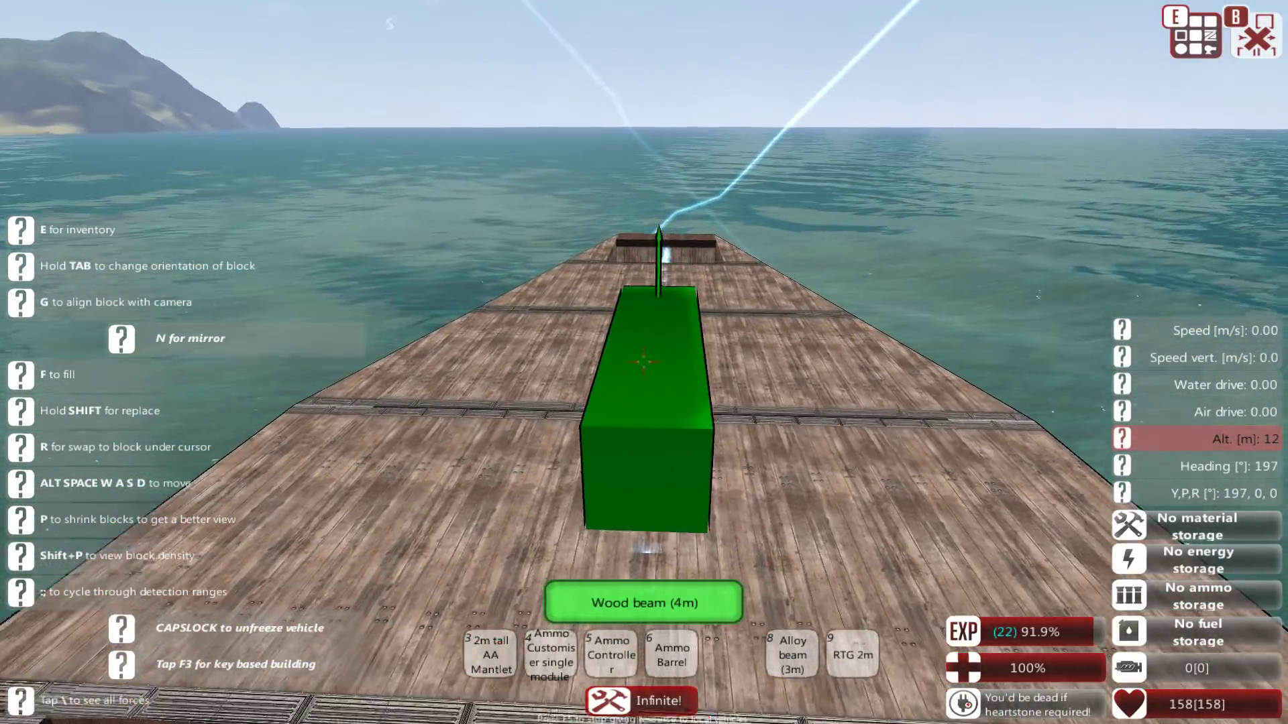
Step: Place a One Axis Turret on the centreline of the new foredeck
{"action": "key", "text": "e"}
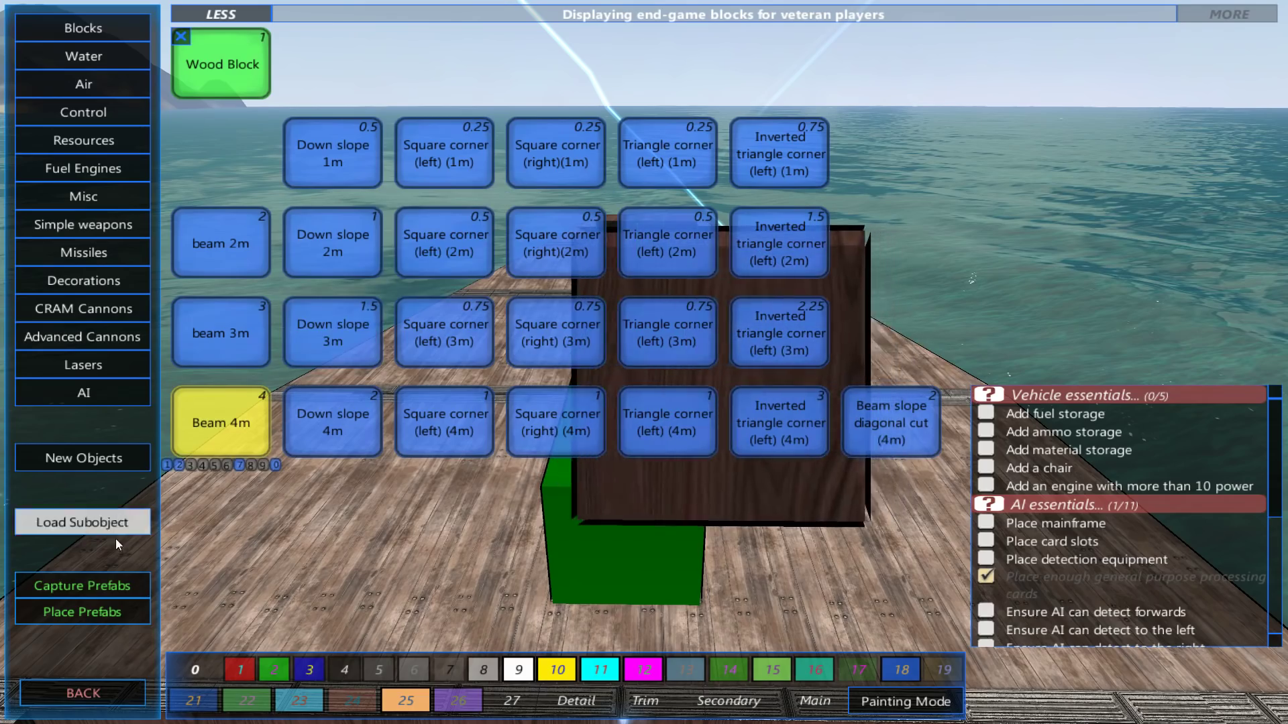
{"action": "left_click", "coordinate": [100, 460]}
{"action": "left_click", "coordinate": [776, 357]}
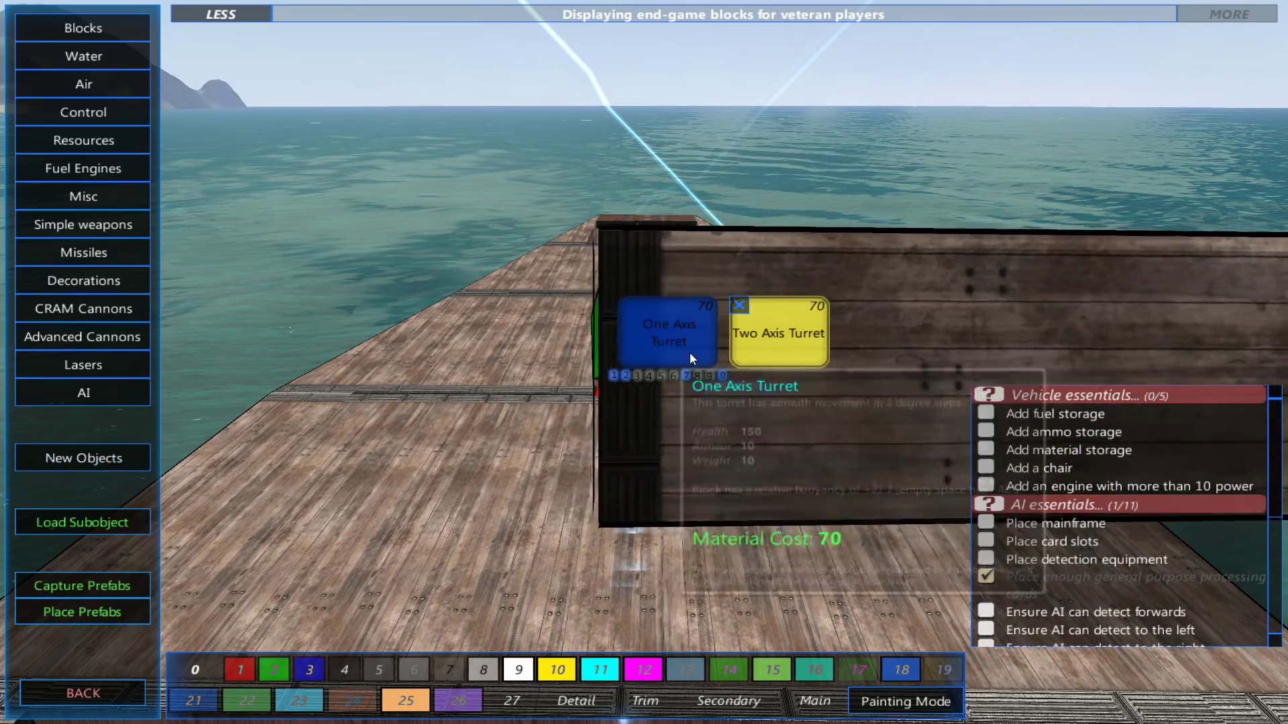
{"action": "left_click", "coordinate": [689, 354]}
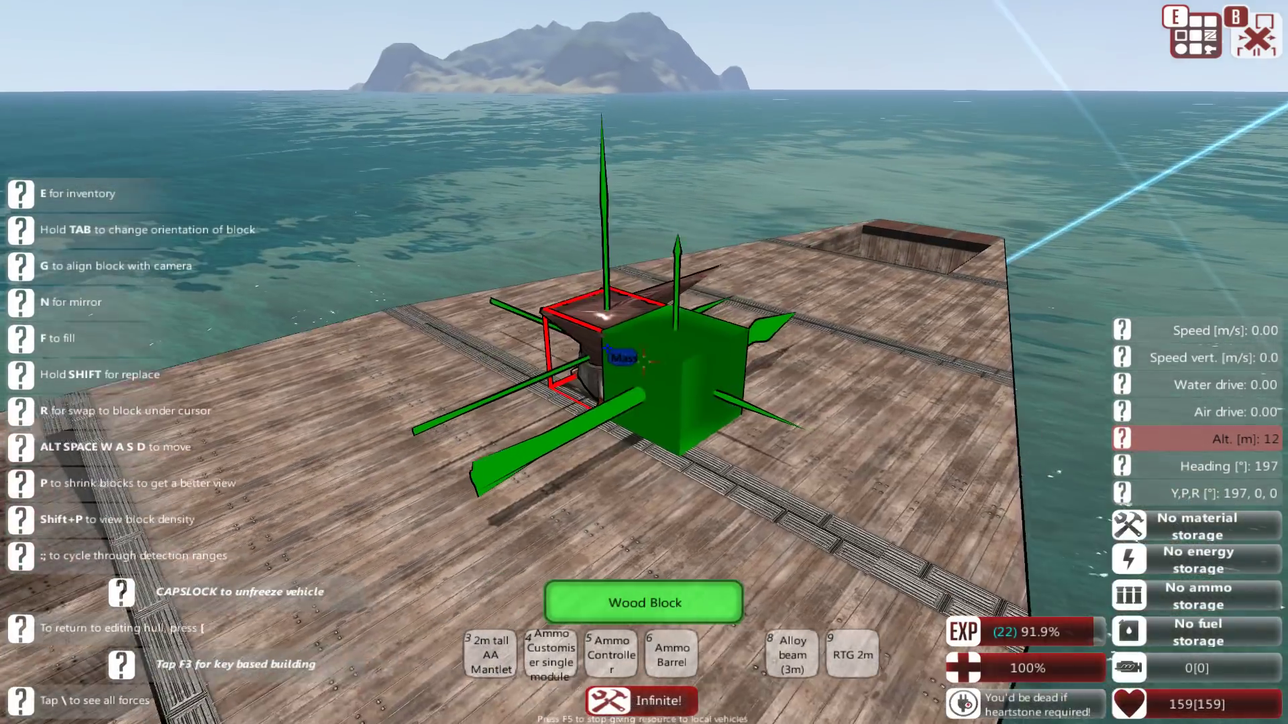
Step: Stack two CRAM Six Way Connectors on the turret and mount a CRAM Firing piece on top
{"action": "key", "text": "e"}
{"action": "left_click", "coordinate": [105, 325]}
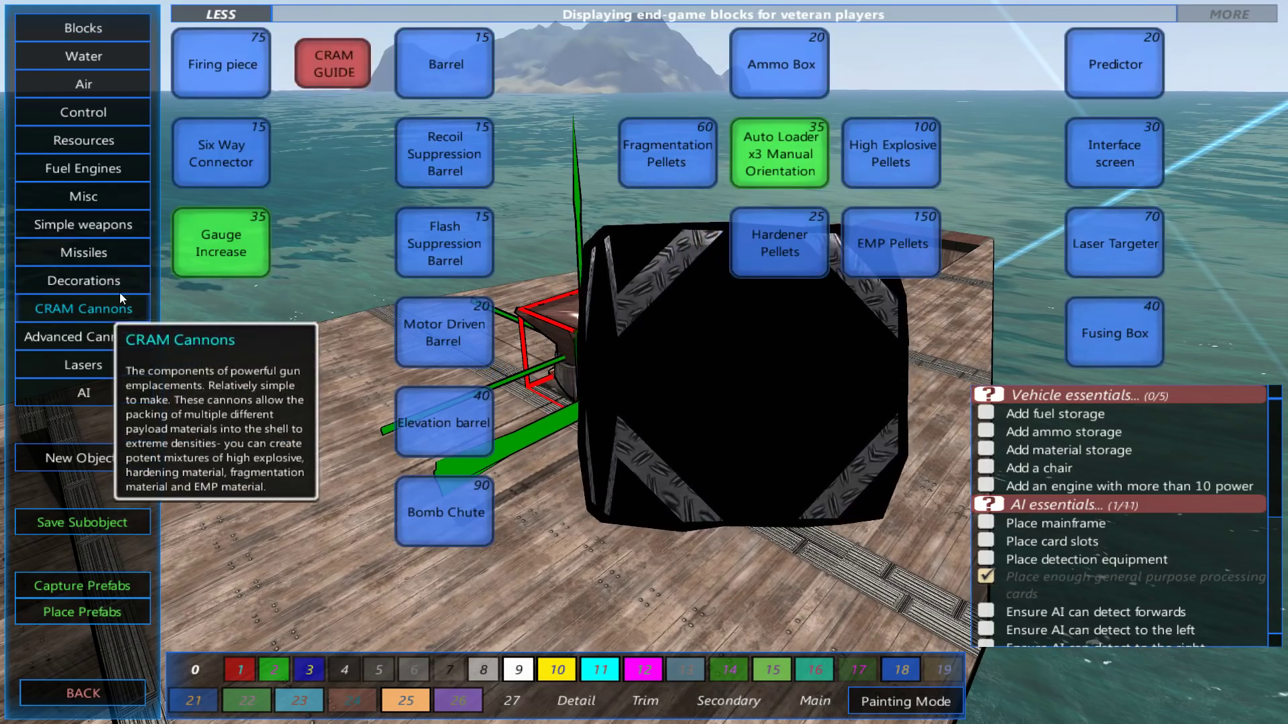
{"action": "left_click", "coordinate": [222, 162]}
{"action": "key", "text": "e"}
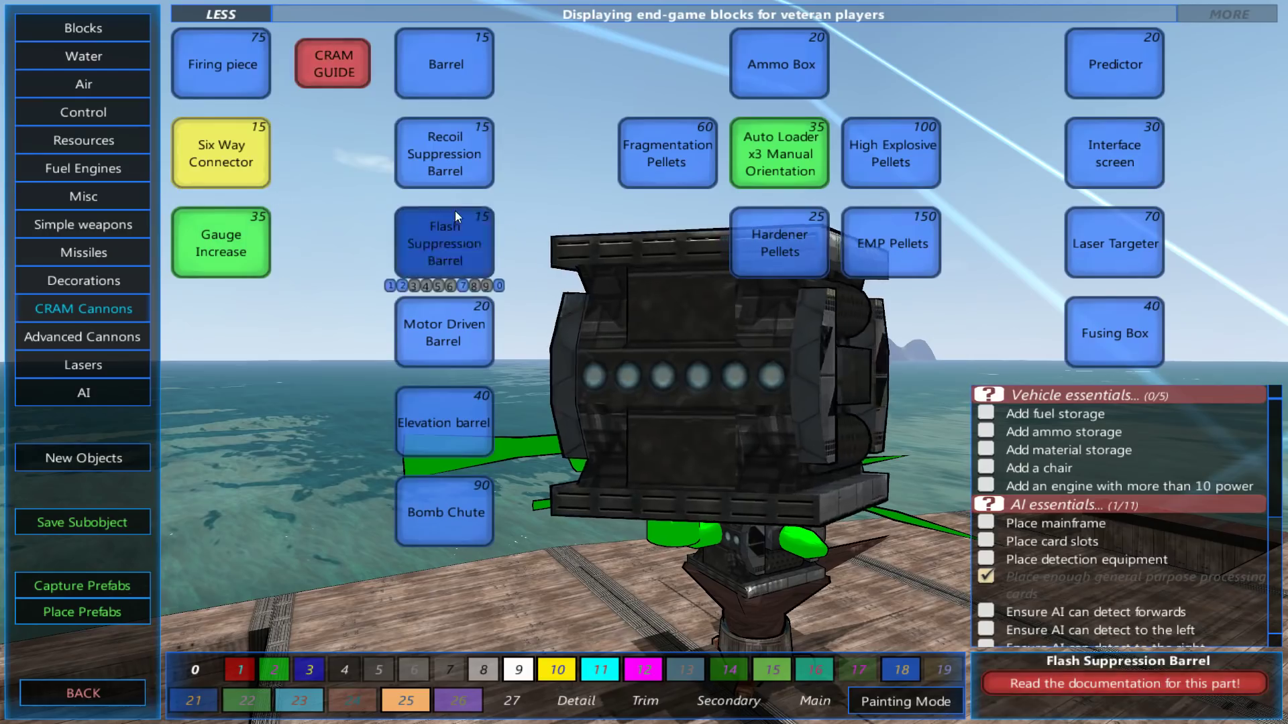
{"action": "left_click", "coordinate": [221, 60]}
Step: Attach four CRAM Barrels end to end in front of the firing piece, pointing toward the bow
{"action": "key", "text": "e"}
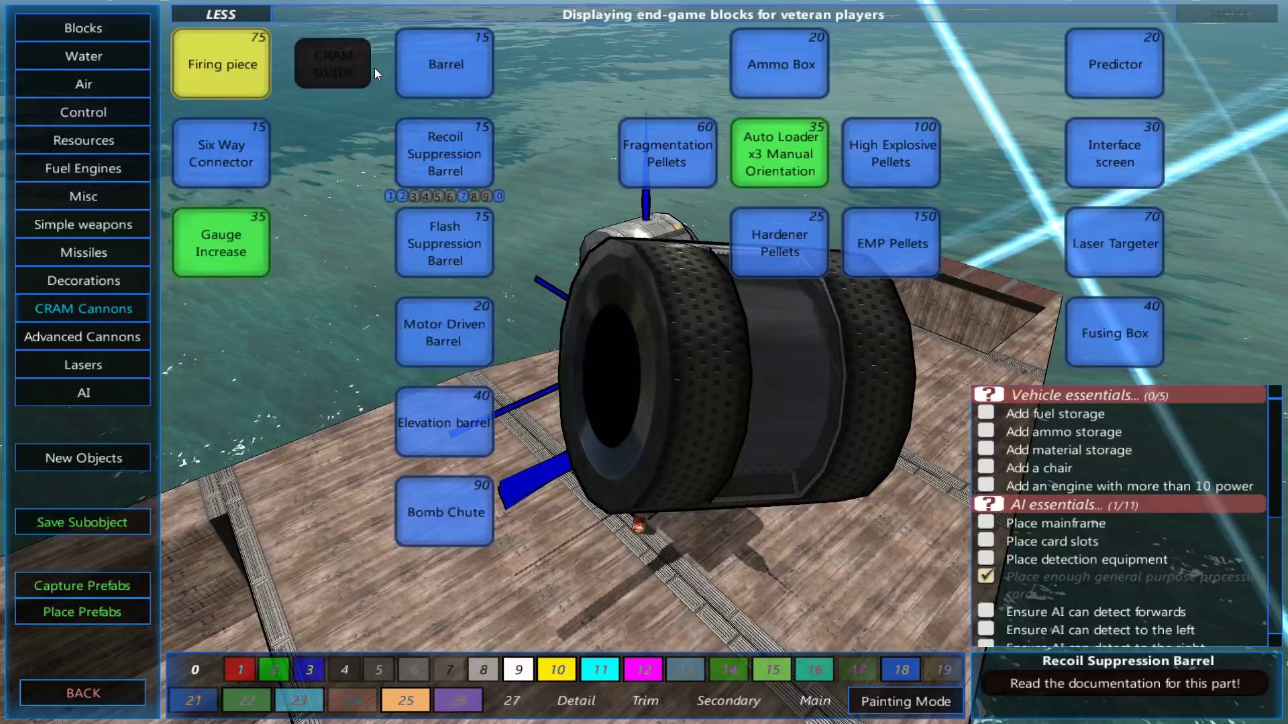
{"action": "left_click", "coordinate": [430, 66]}
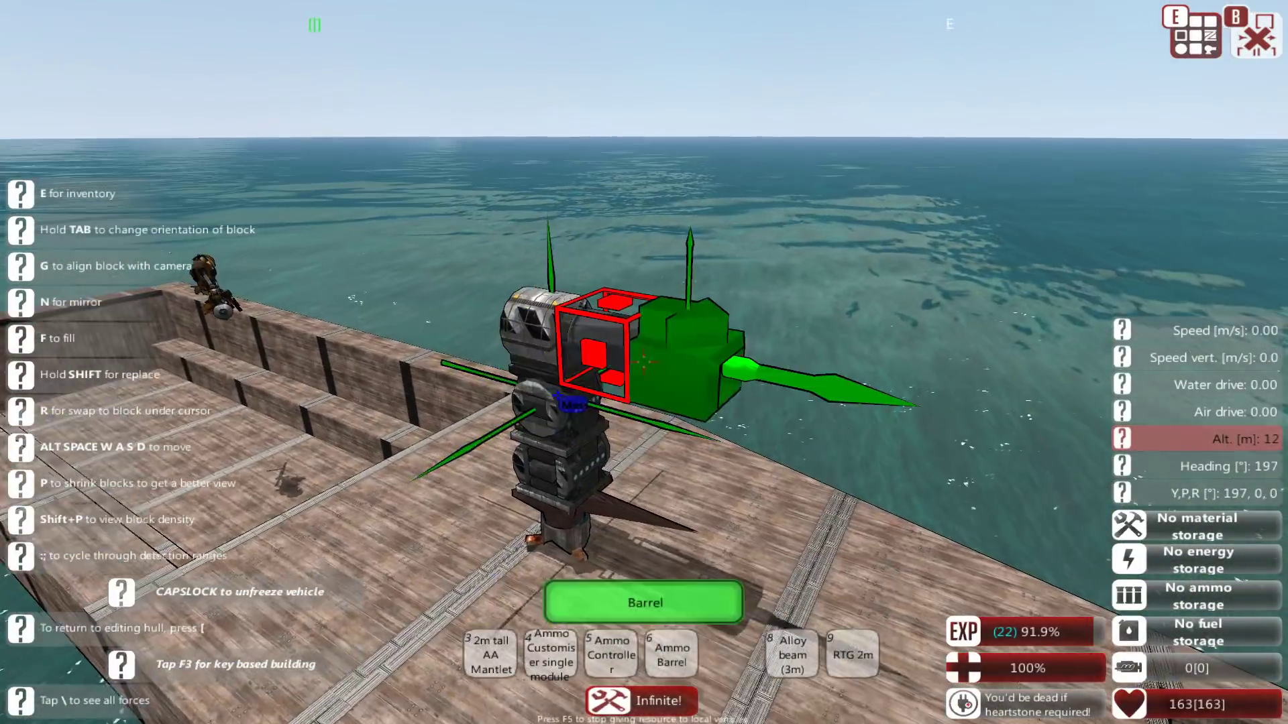
{"action": "left_click", "coordinate": [644, 362]}
{"action": "left_click", "coordinate": [644, 362]}
{"action": "left_click", "coordinate": [644, 362]}
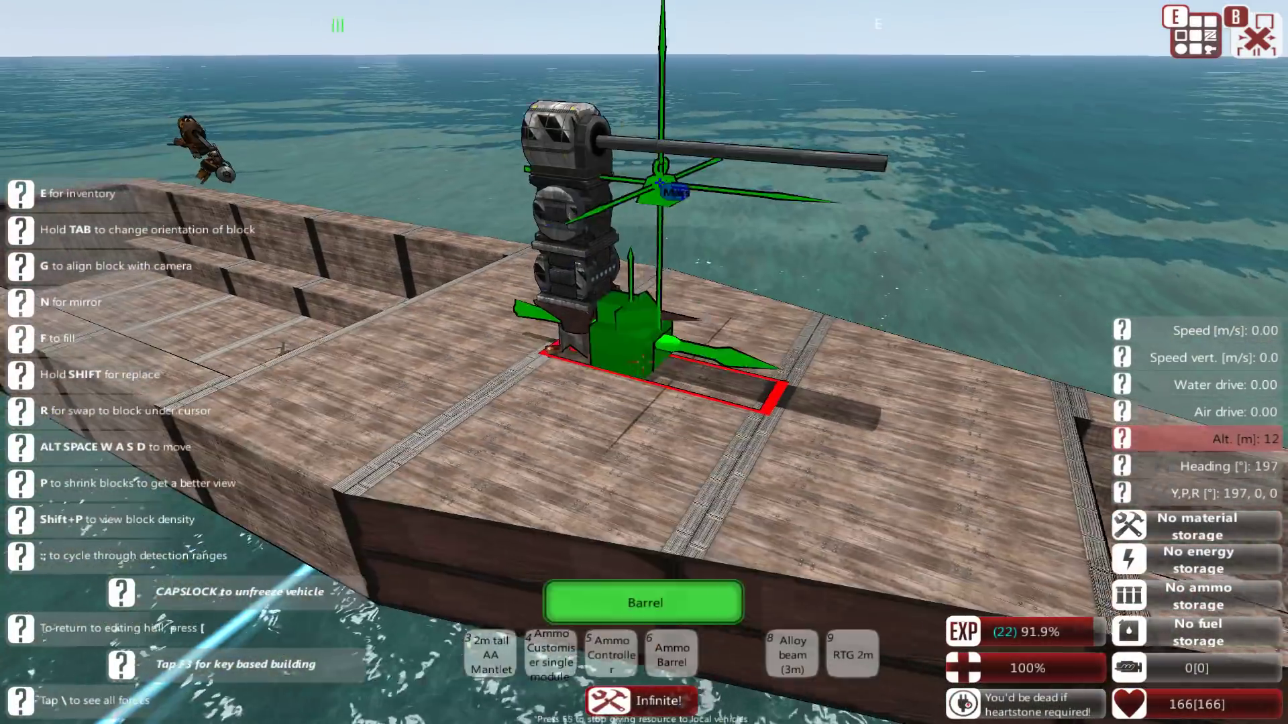
{"action": "key", "text": "a"}
{"action": "key", "text": "a"}
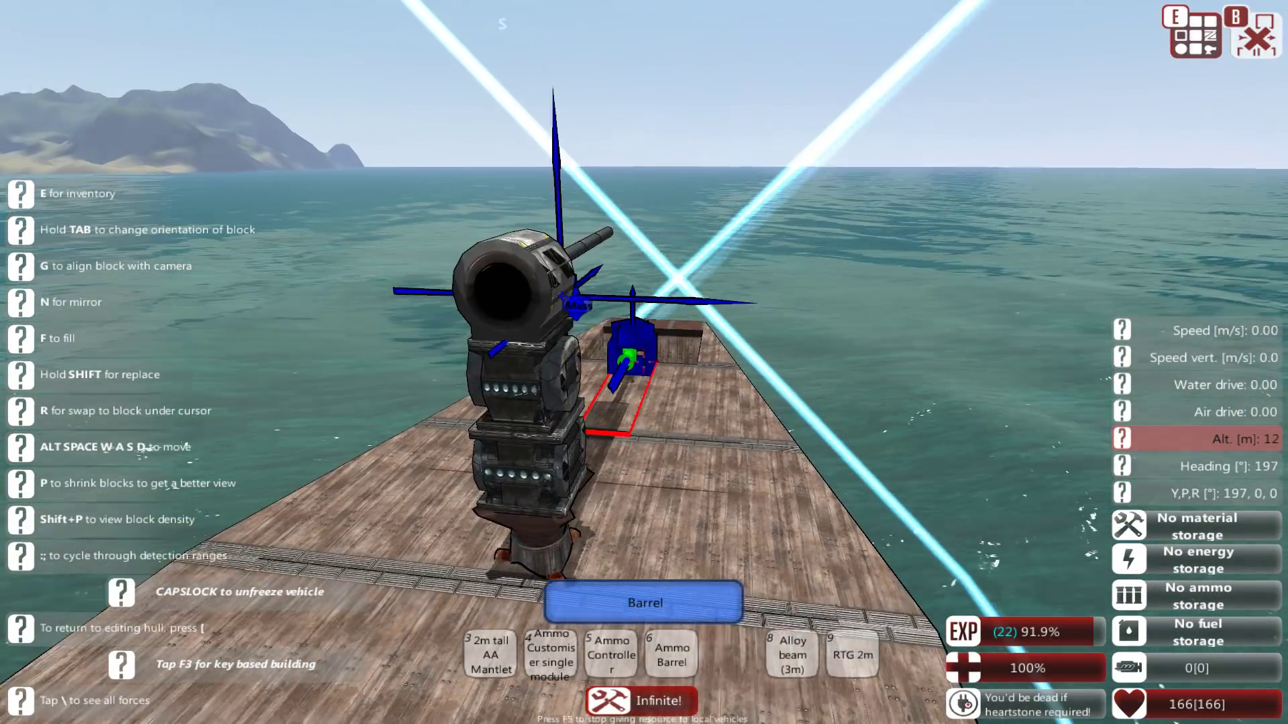
Step: Start armour walls on both sides of the cannon with mirrored 3 m metal beams
{"action": "key", "text": "e"}
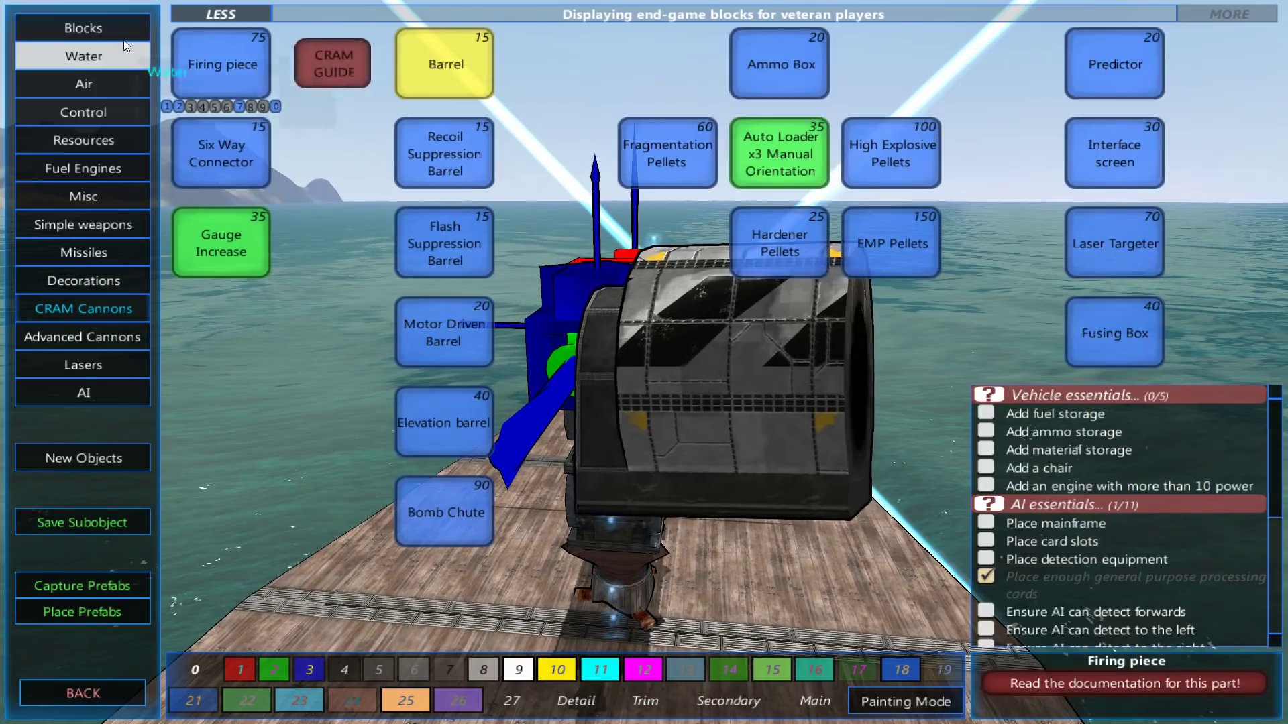
{"action": "left_click", "coordinate": [84, 27]}
{"action": "left_click", "coordinate": [445, 64]}
{"action": "left_click", "coordinate": [225, 332]}
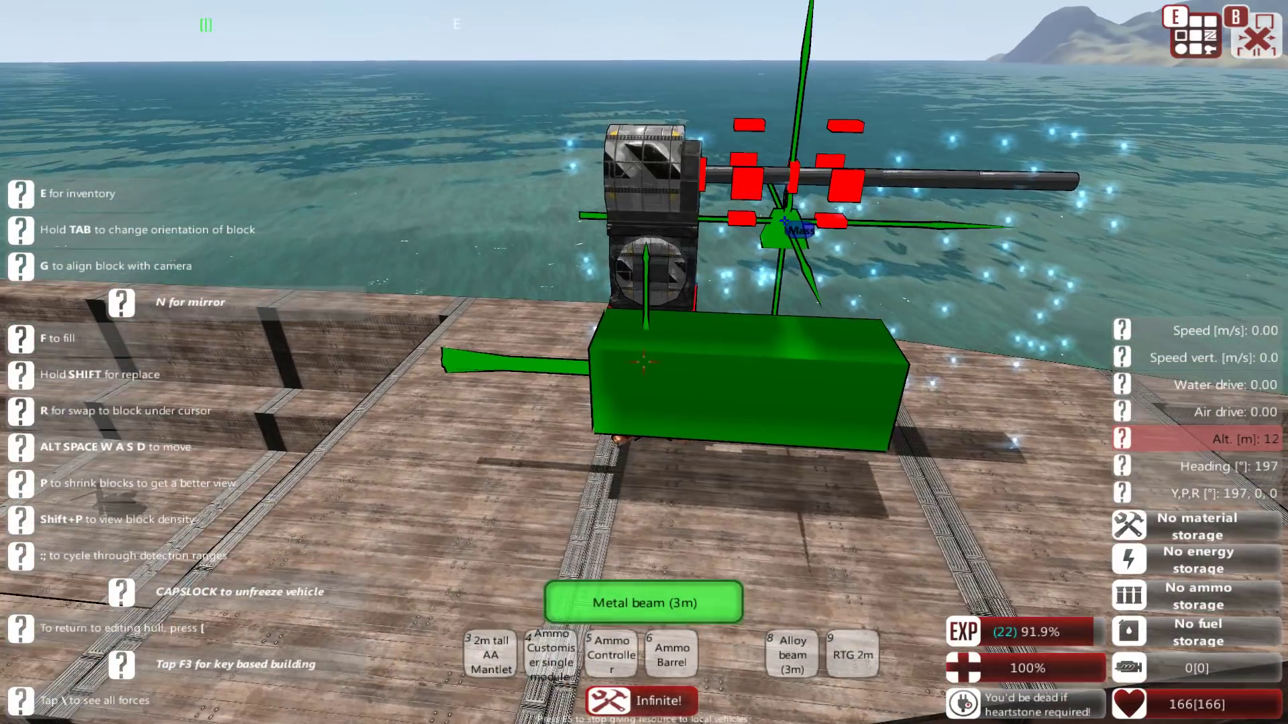
{"action": "left_click", "coordinate": [644, 362]}
Step: Add mirrored 4 m metal down slopes to the outer faces of the cannon's armour walls, tapering toward the bow
{"action": "key", "text": "e"}
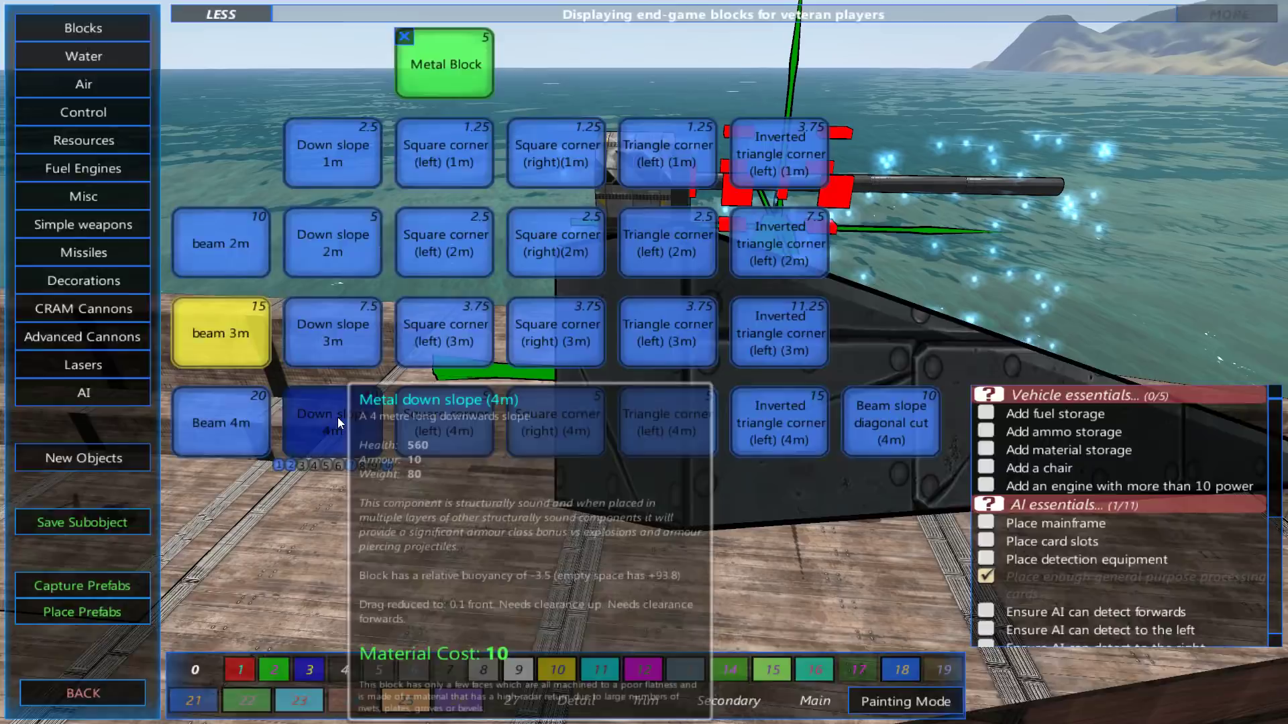
{"action": "left_click", "coordinate": [337, 422]}
{"action": "left_click", "coordinate": [644, 362]}
{"action": "left_click", "coordinate": [644, 362]}
{"action": "left_click", "coordinate": [644, 362]}
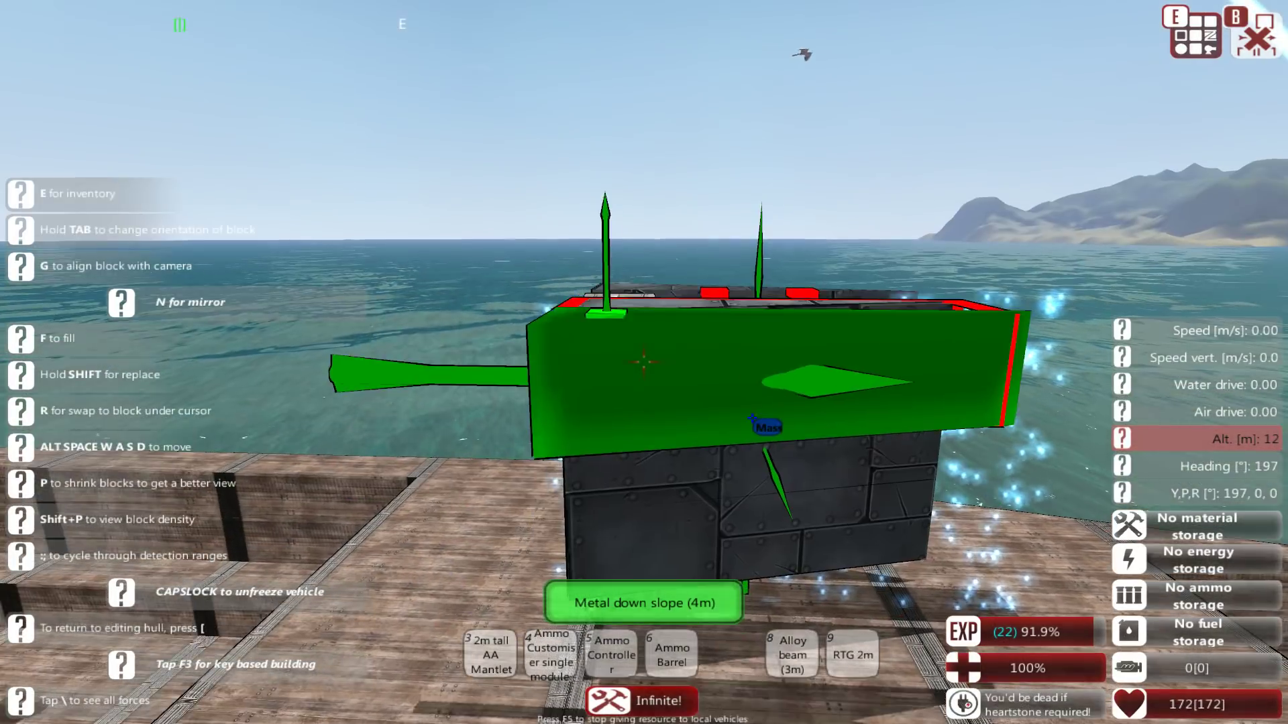
{"action": "key", "text": "a"}
Step: Add mirrored 2 m metal down slopes to the rear of the armour walls, row by row down to the deck
{"action": "key", "text": "e"}
{"action": "key", "text": "e"}
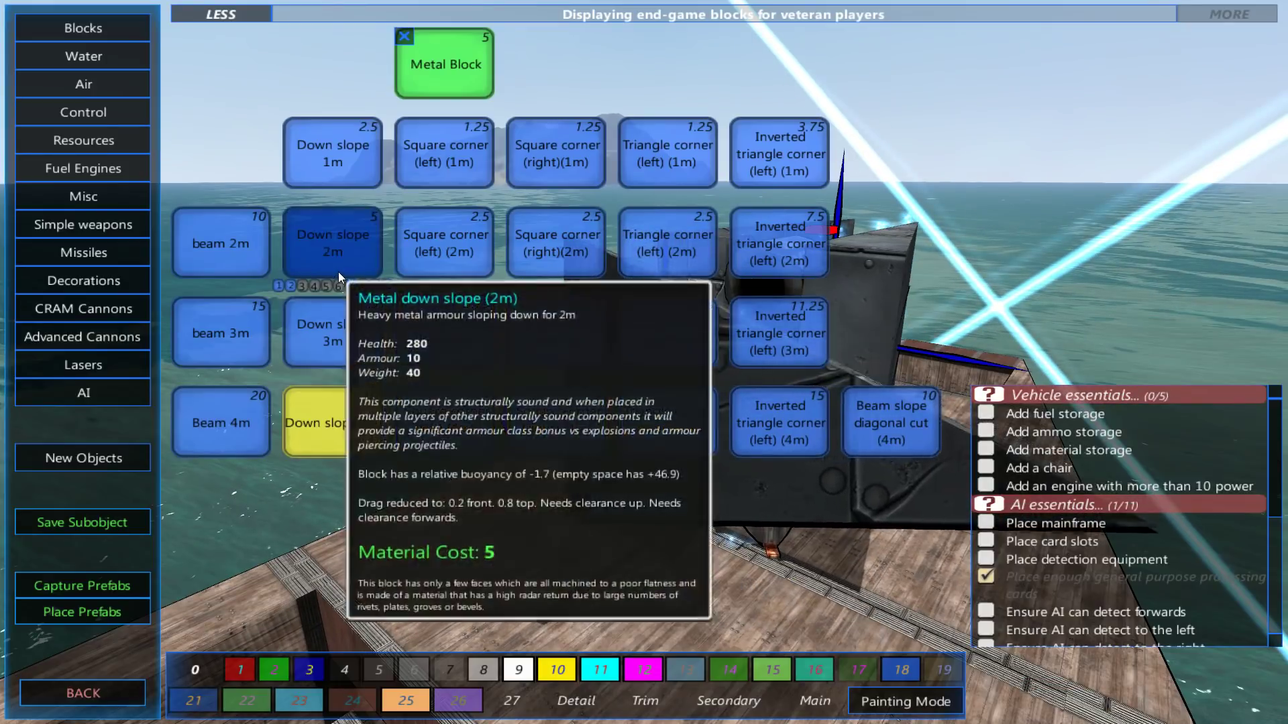
{"action": "left_click", "coordinate": [341, 259]}
{"action": "key", "text": "e"}
{"action": "key", "text": "e"}
{"action": "left_click", "coordinate": [644, 363]}
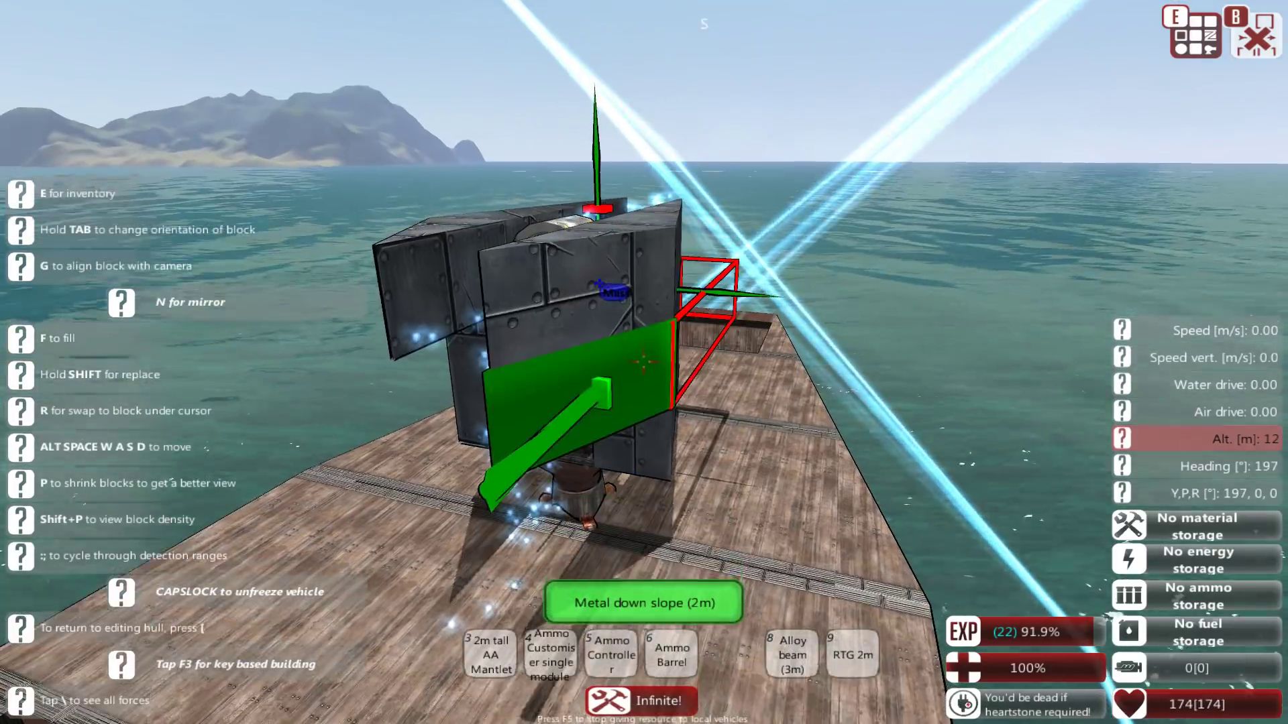
{"action": "left_click", "coordinate": [645, 362]}
{"action": "left_click", "coordinate": [644, 362]}
{"action": "key", "text": "d"}
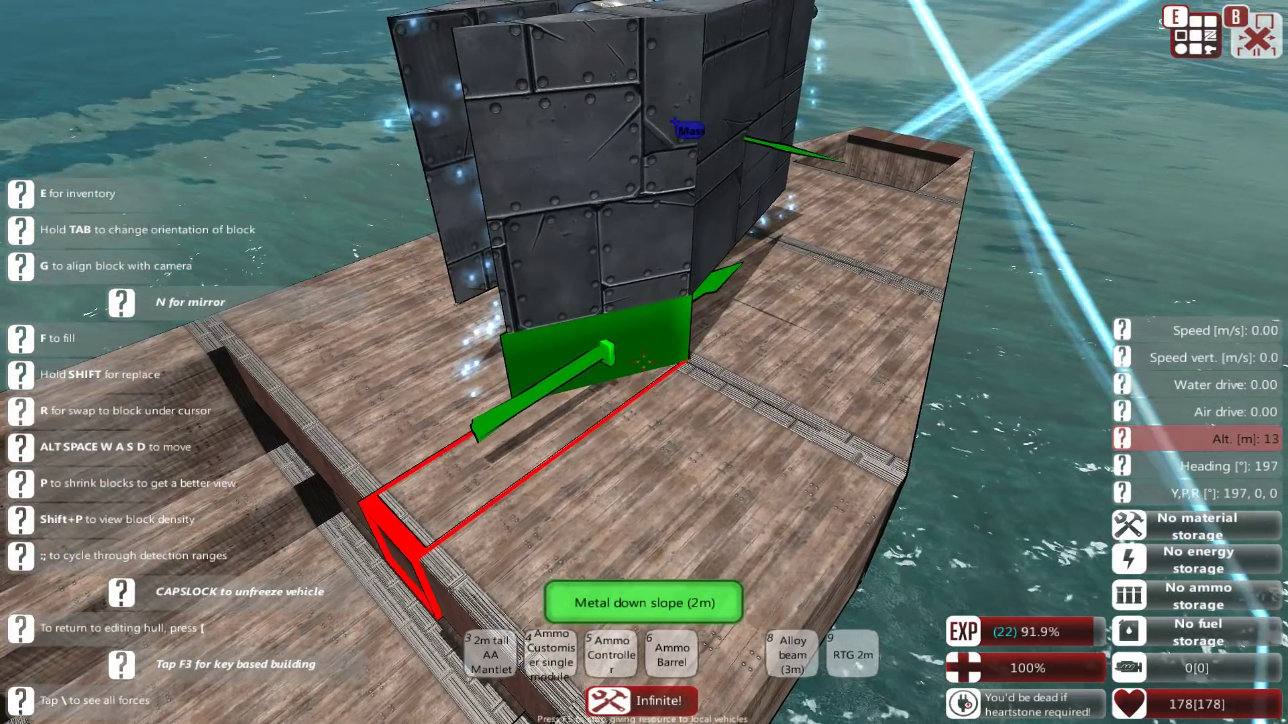
{"action": "left_click", "coordinate": [645, 363]}
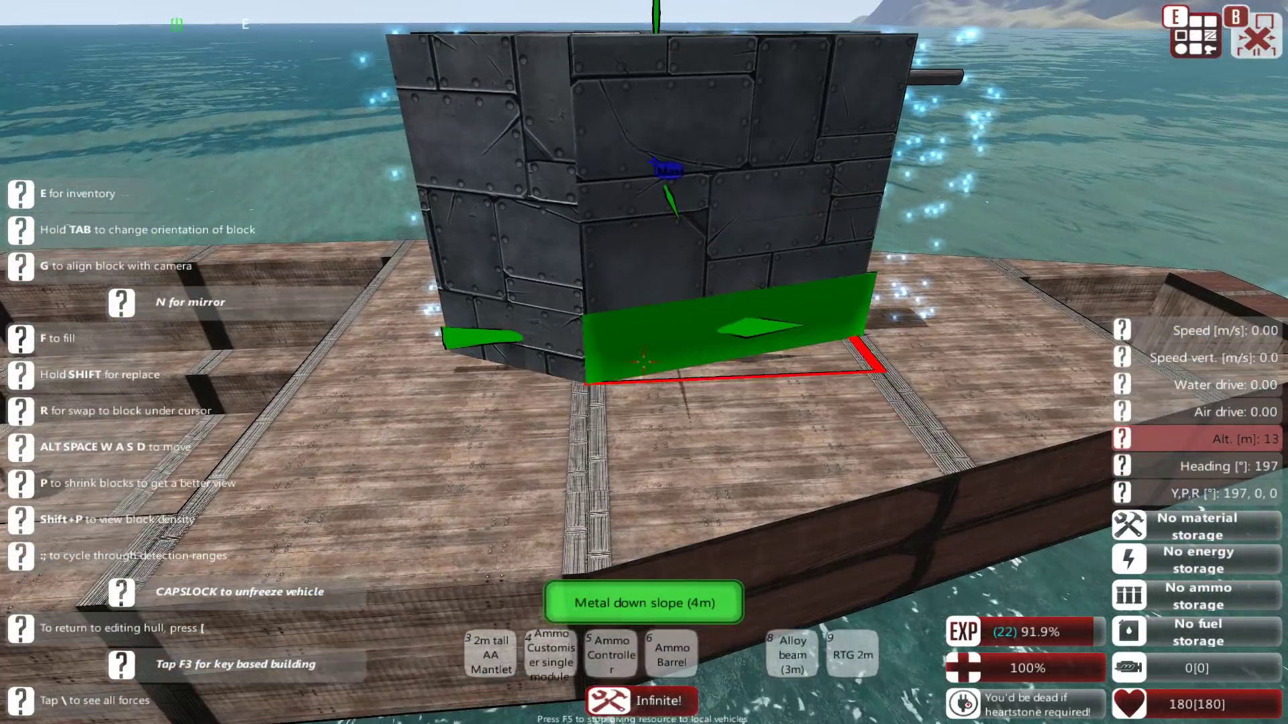
Step: Leave build mode and examine the armoured cannon turret on the foredeck from a distance and up close
{"action": "key", "text": "b"}
{"action": "key", "text": "Tab"}
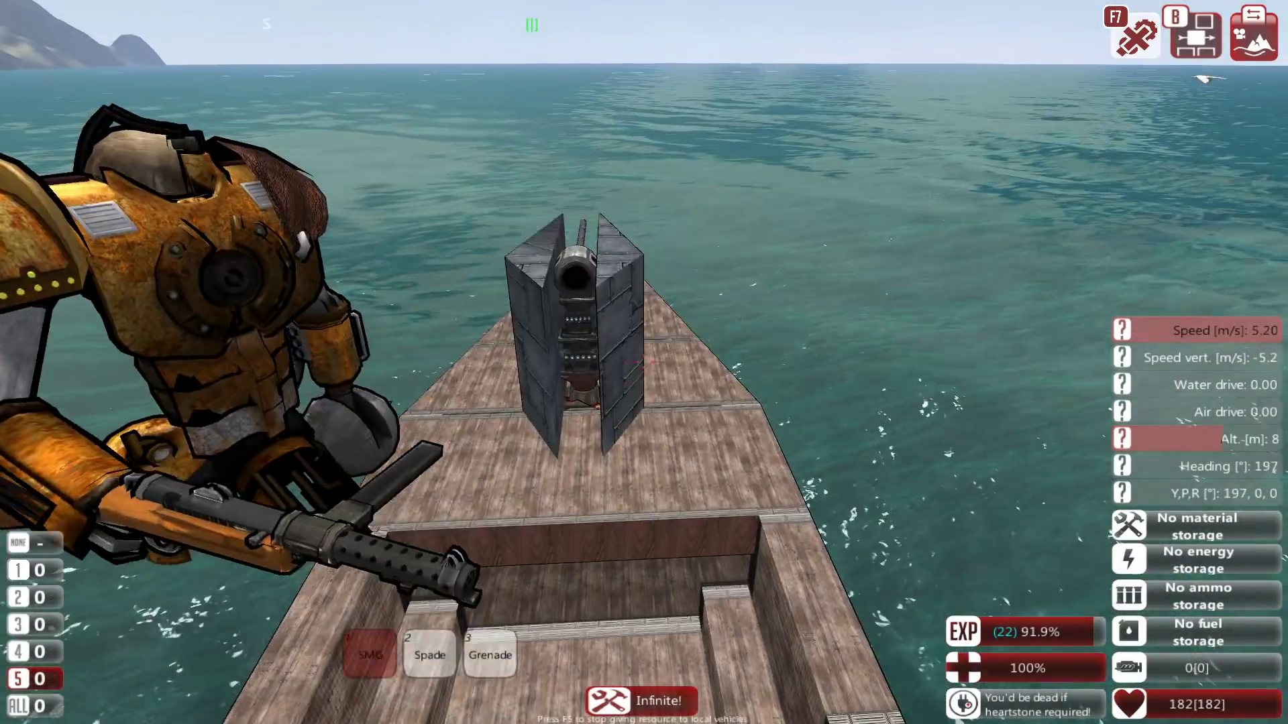
{"action": "key", "text": "Tab"}
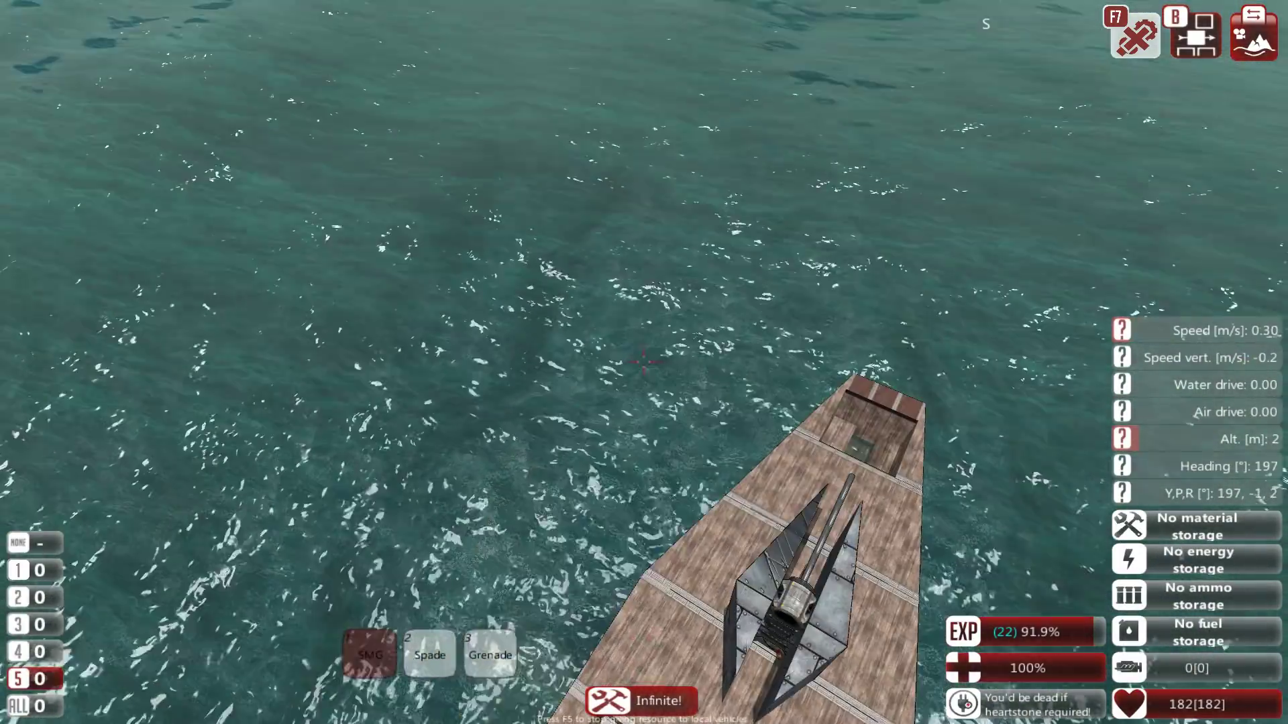
{"action": "key", "text": "w"}
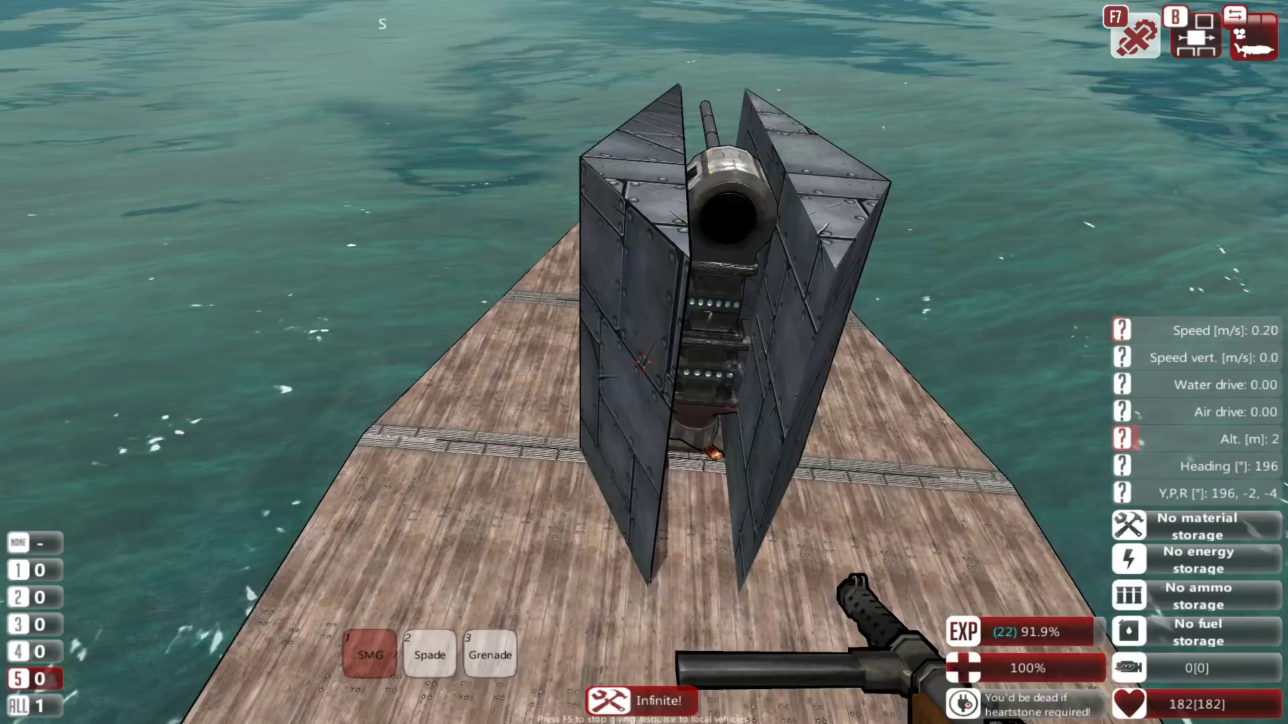
{"action": "scroll", "coordinate": [643, 363], "scroll_direction": "up", "scroll_amount": 1}
{"action": "key", "text": "w"}
{"action": "scroll", "coordinate": [643, 362], "scroll_direction": "down", "scroll_amount": 2}
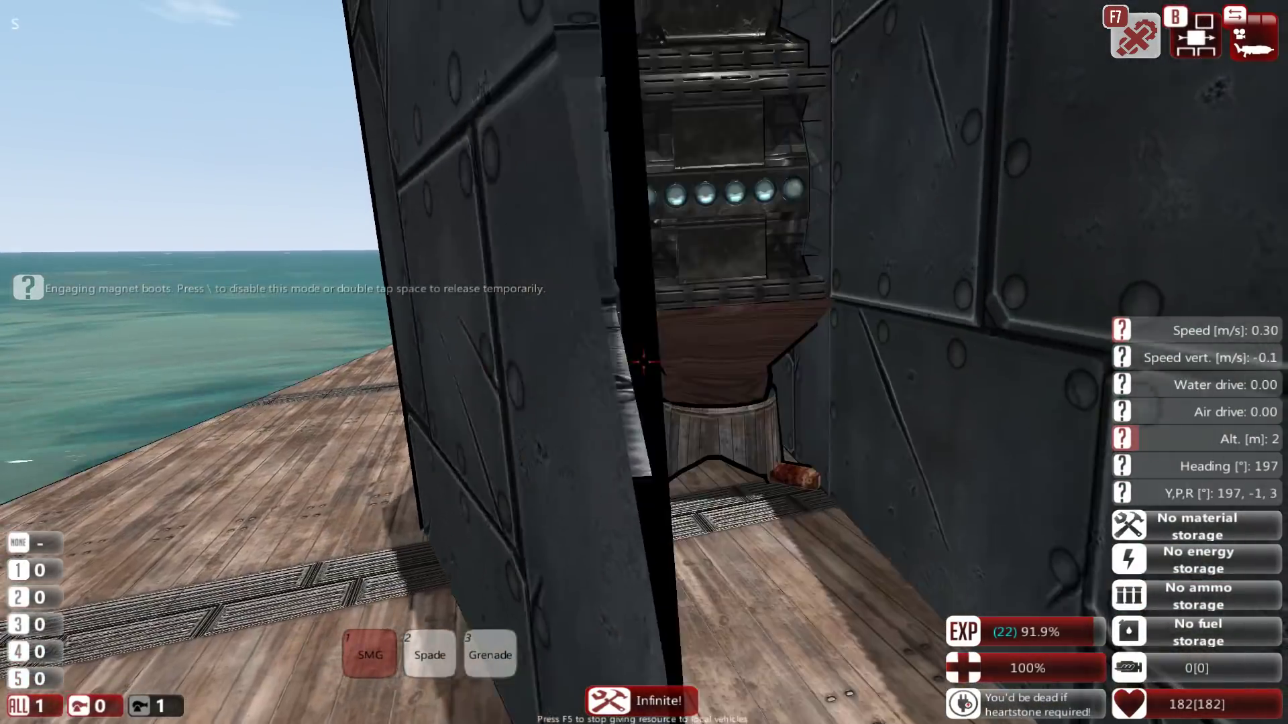
{"action": "key", "text": "Tab"}
{"action": "key", "text": "c"}
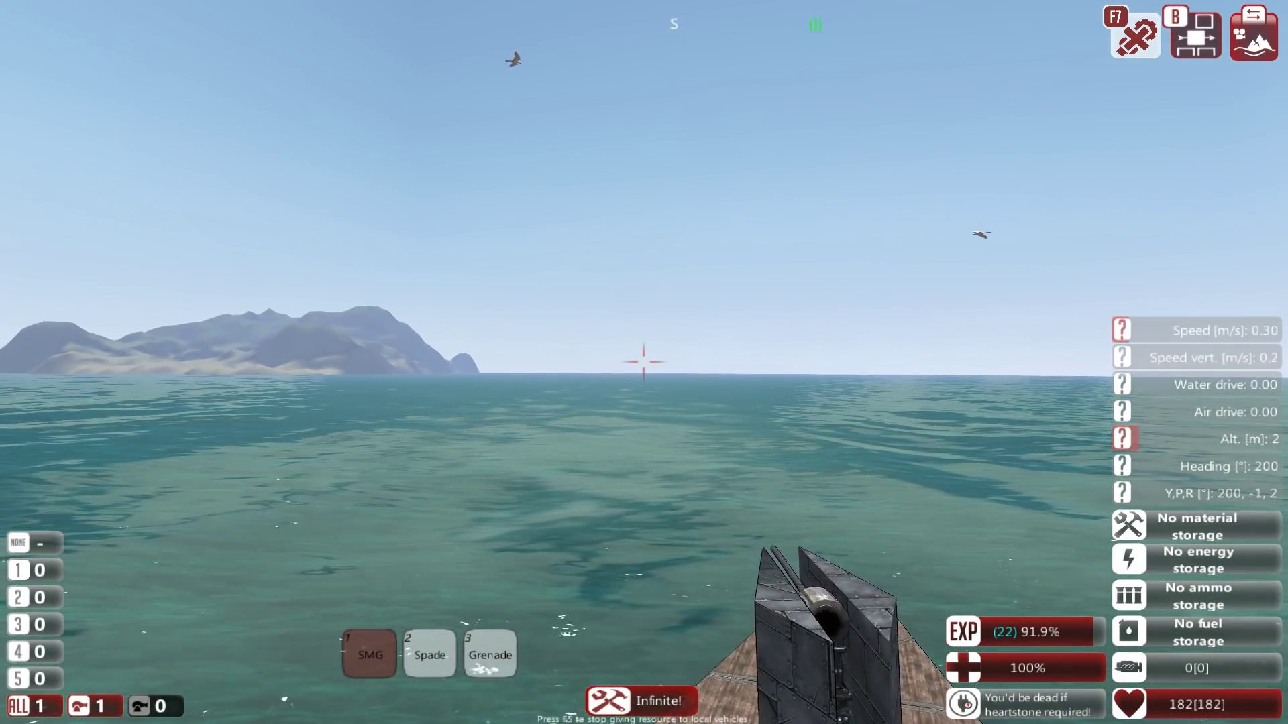
Step: Inspect the turret base and the rear of its armour in build mode
{"action": "key", "text": "b"}
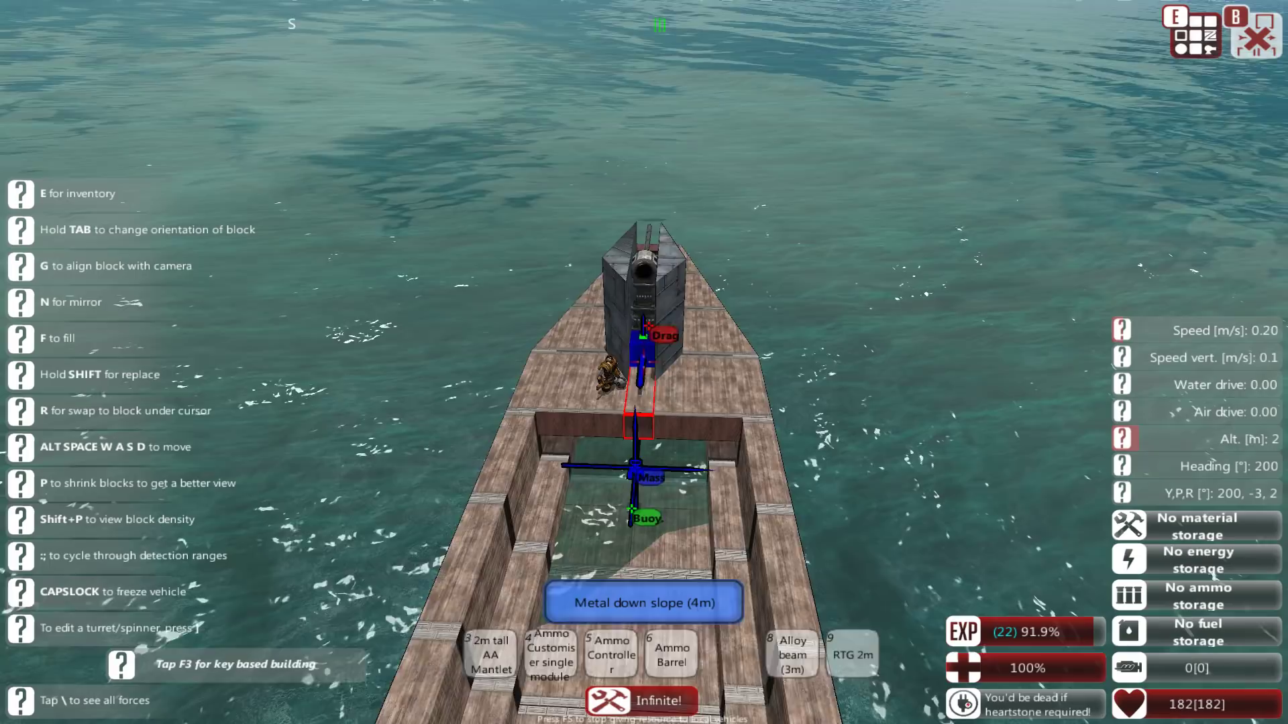
{"action": "key", "text": "w"}
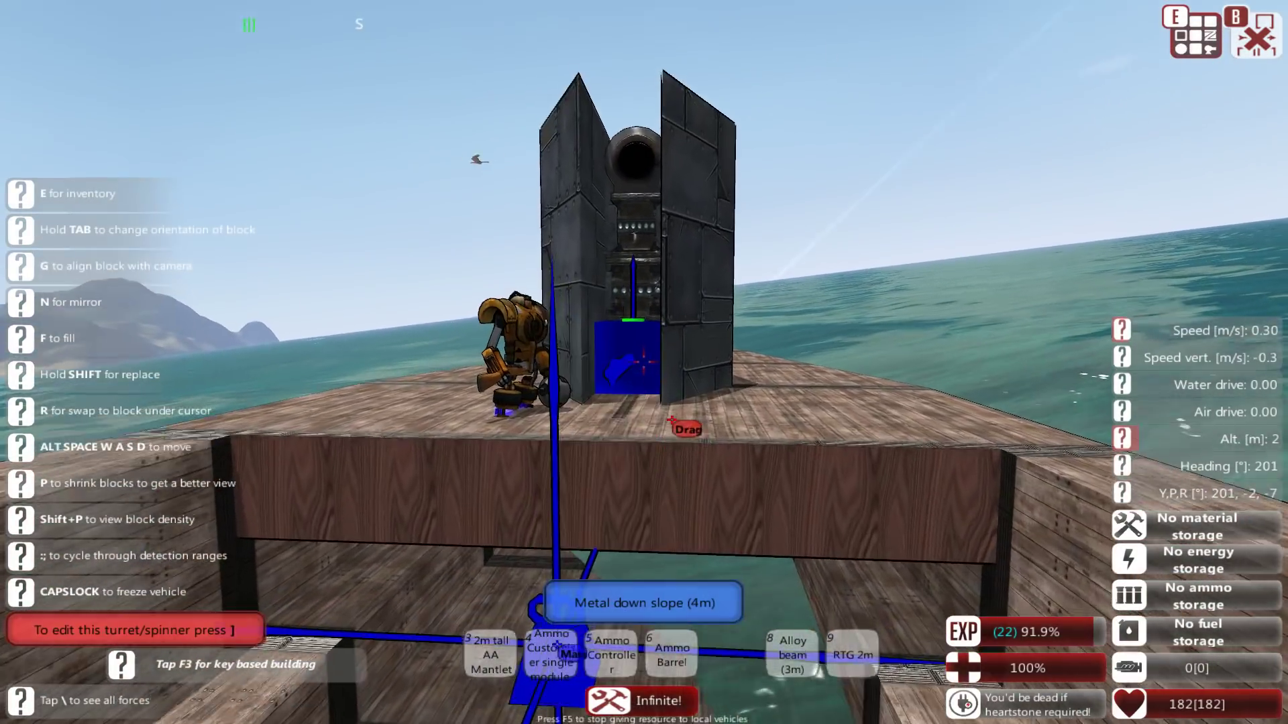
{"action": "key", "text": "w"}
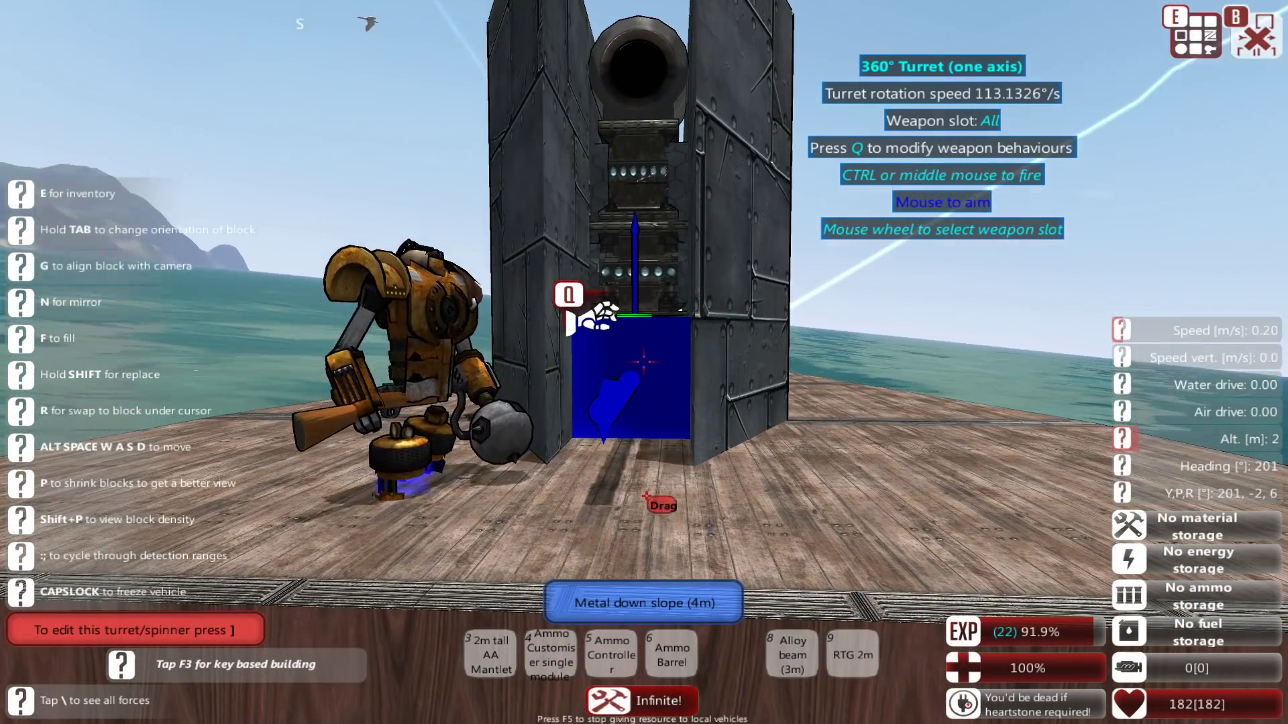
{"action": "key", "text": "b"}
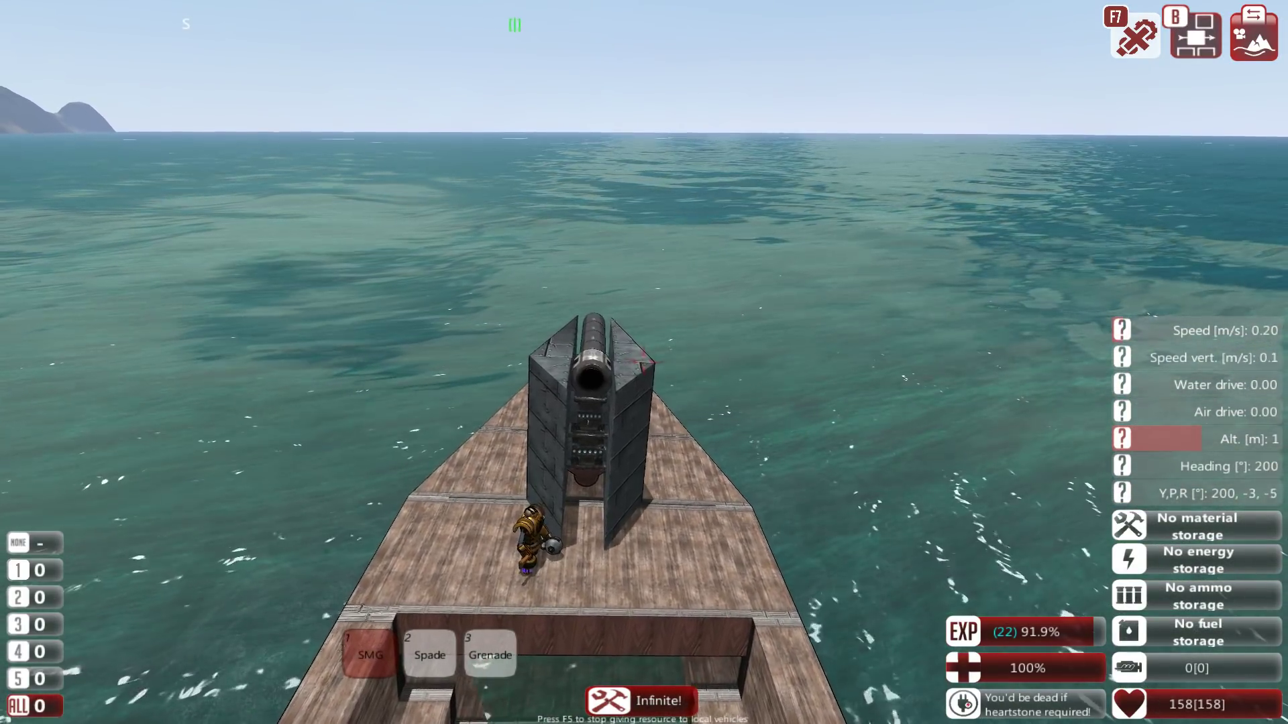
{"action": "key", "text": "b"}
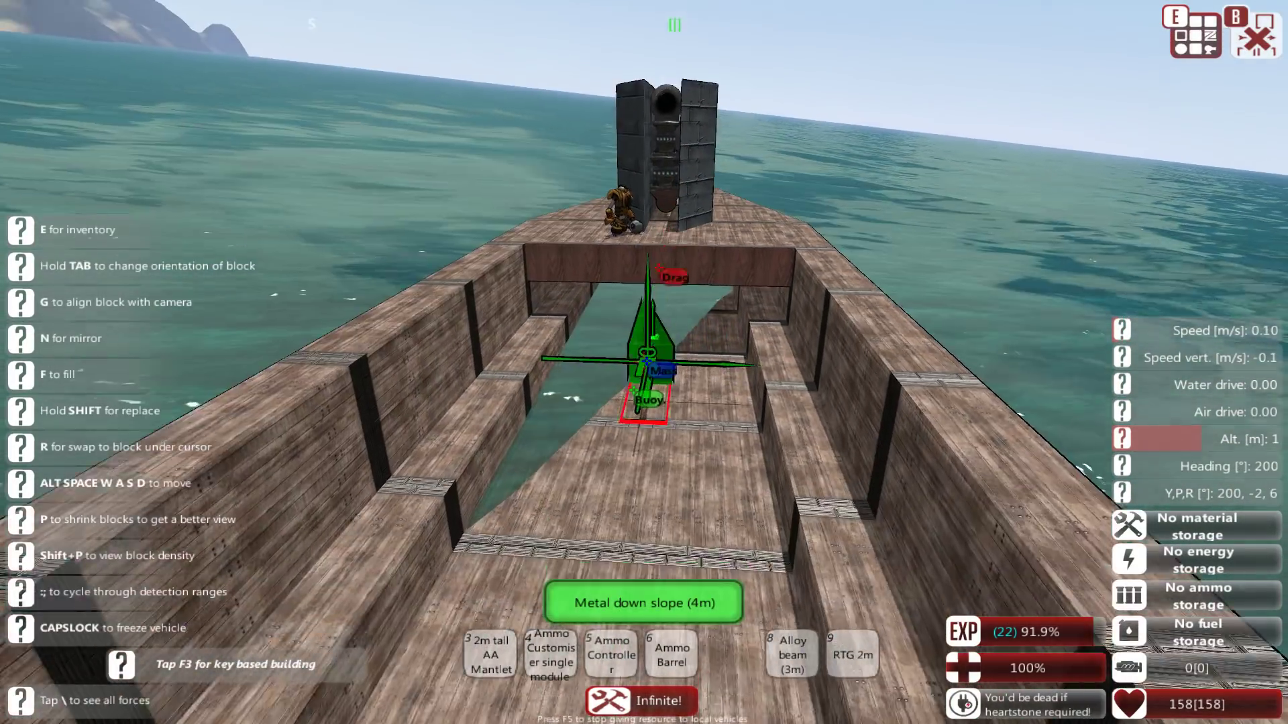
{"action": "key", "text": "w"}
{"action": "key", "text": "space"}
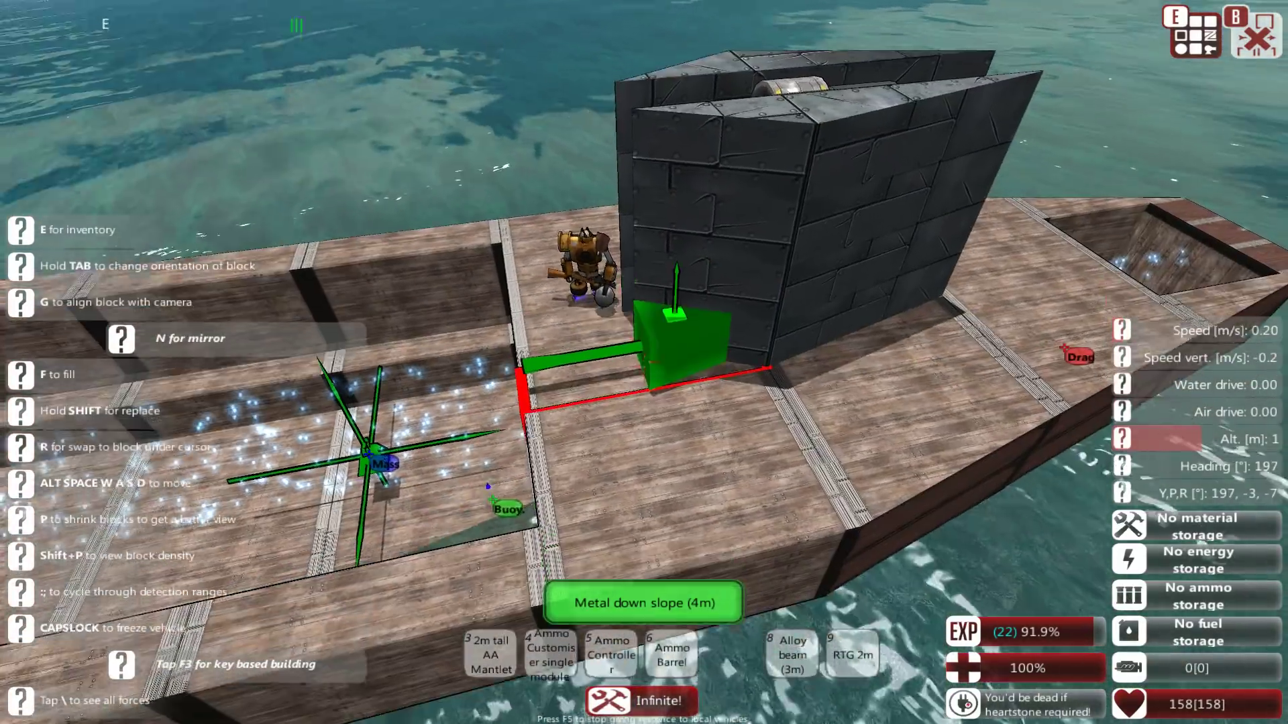
Step: Remove the old cannon turret, its metal armour walls and the wooden deck beams around its base
{"action": "right_click", "coordinate": [643, 362]}
{"action": "right_click", "coordinate": [644, 362]}
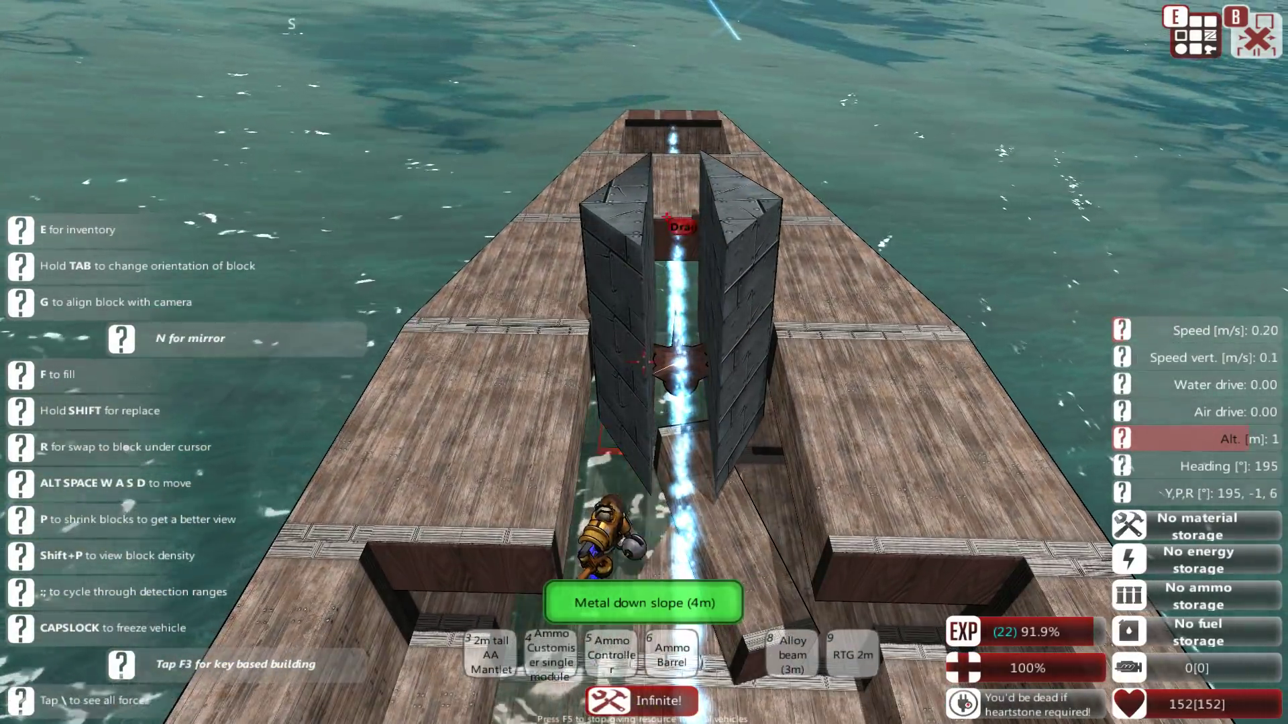
{"action": "key", "text": "w"}
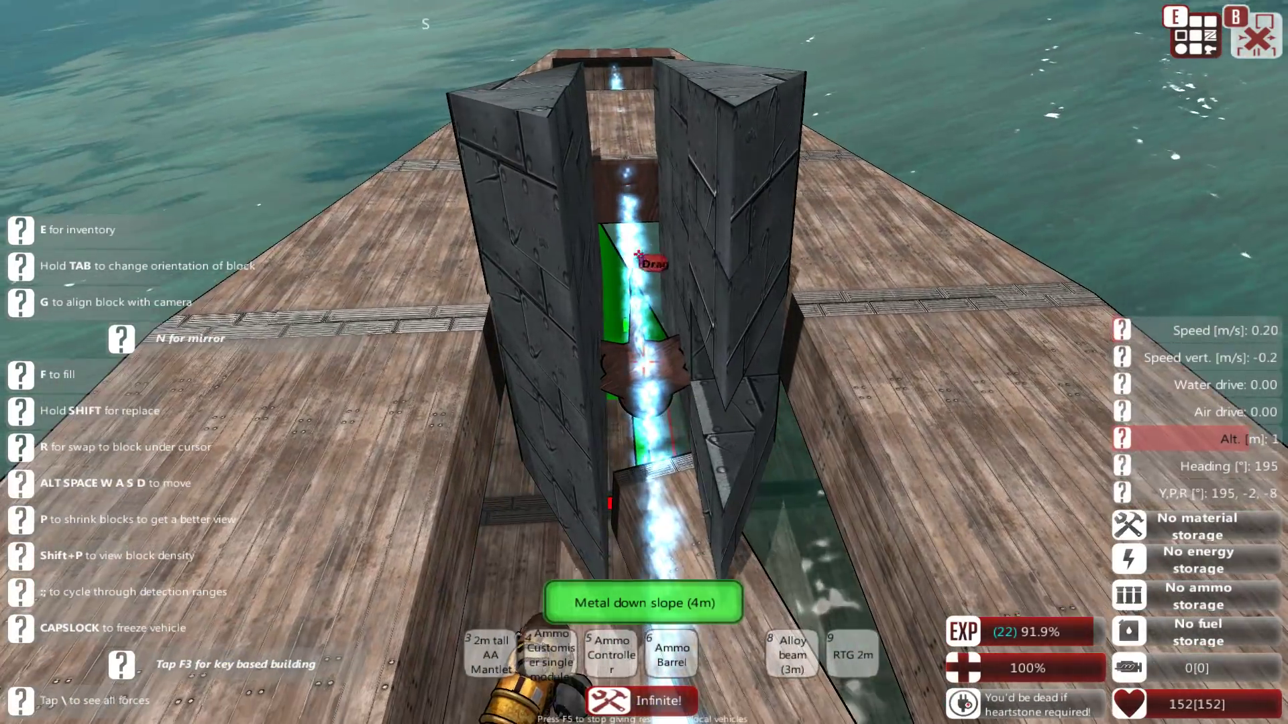
{"action": "right_click", "coordinate": [644, 362]}
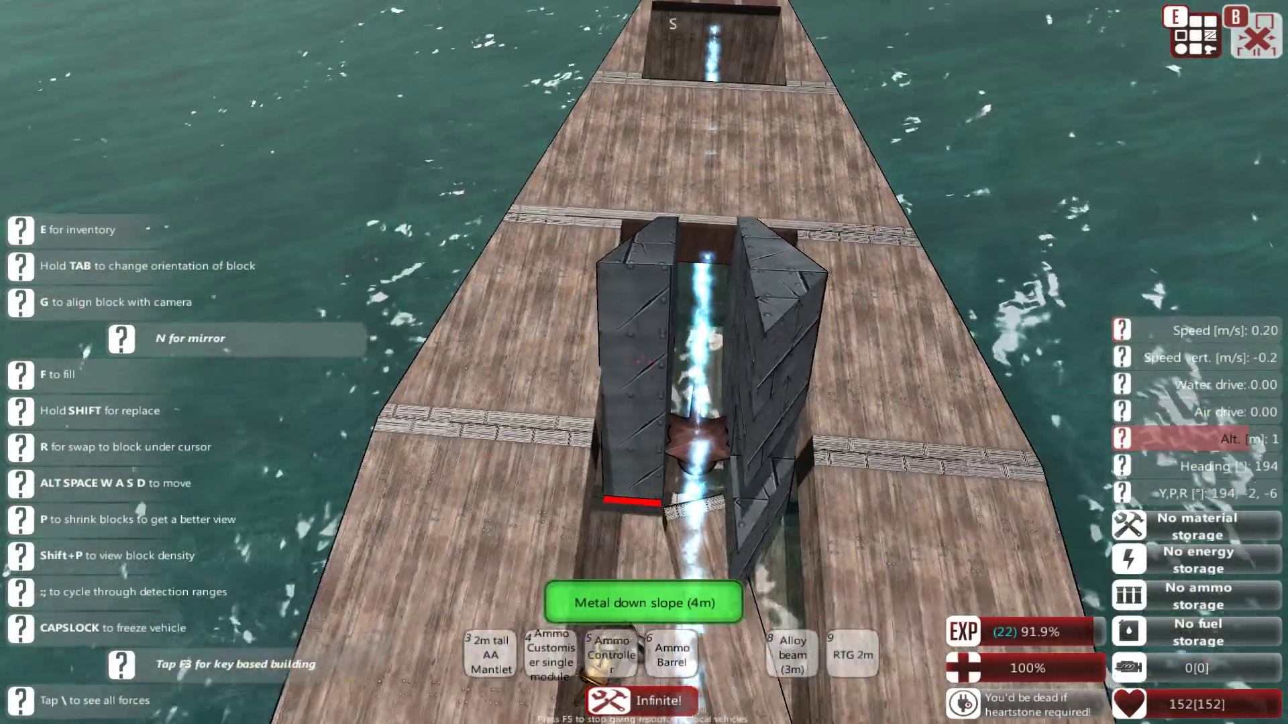
Step: Lay 3 m metal beams across the deck opening, just aft of the turret position
{"action": "key", "text": "e"}
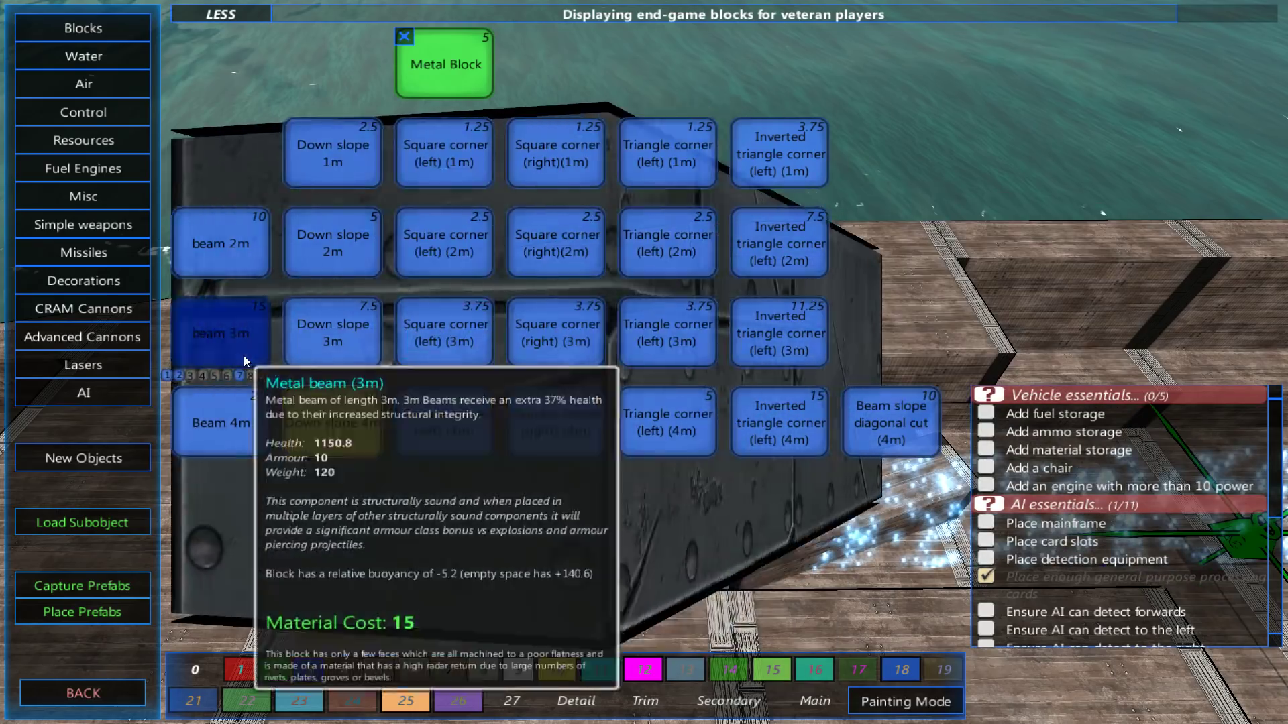
{"action": "left_click", "coordinate": [221, 333]}
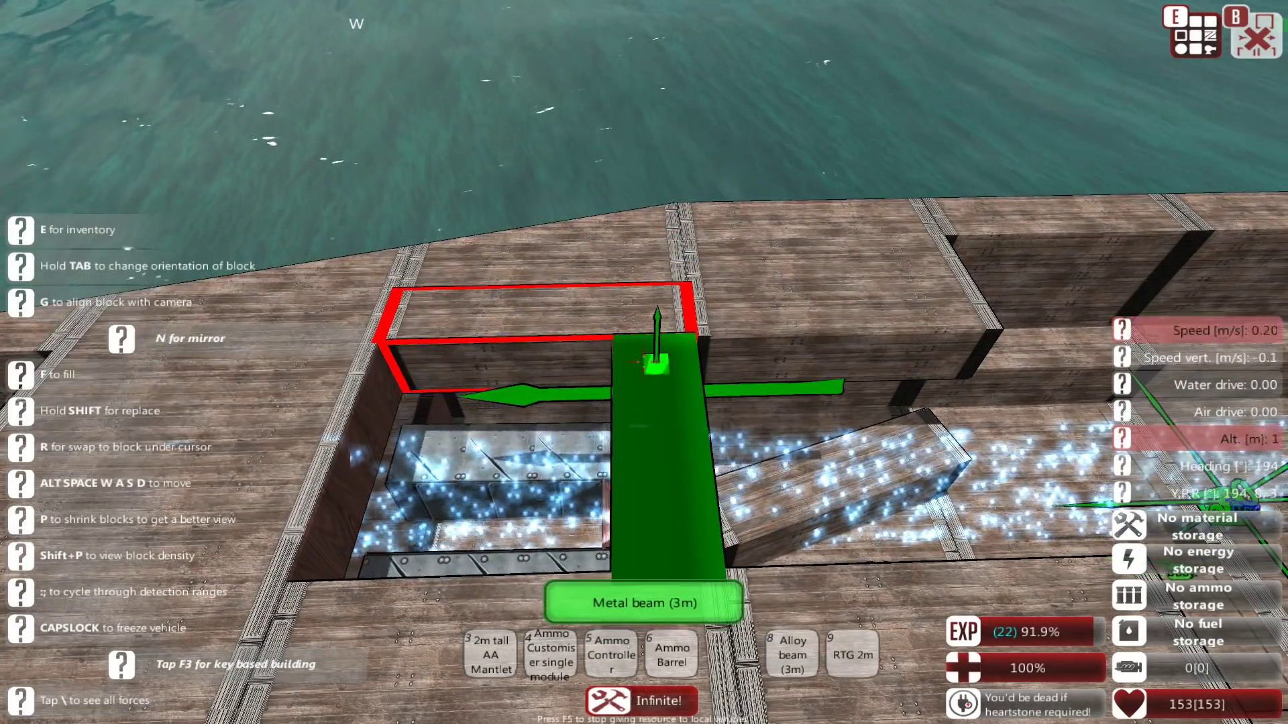
{"action": "left_click", "coordinate": [645, 362]}
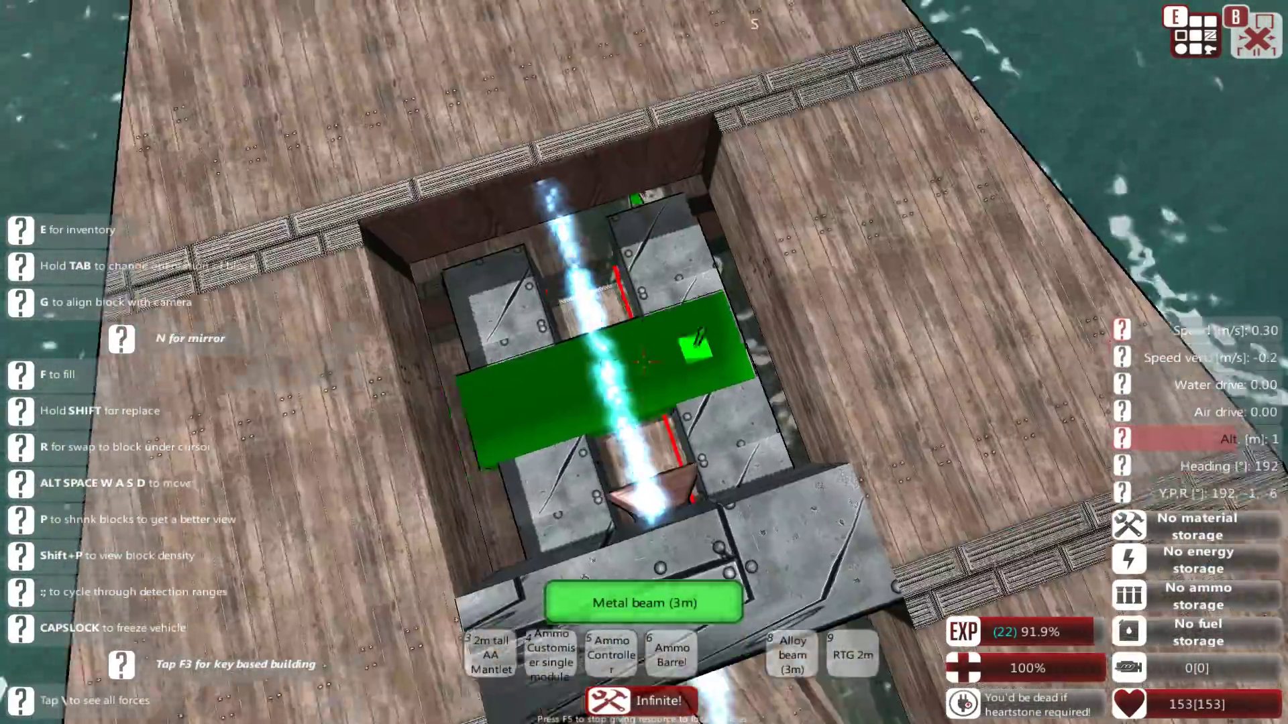
Step: Place a One Axis Turret on the centreline inside the deck opening
{"action": "key", "text": "e"}
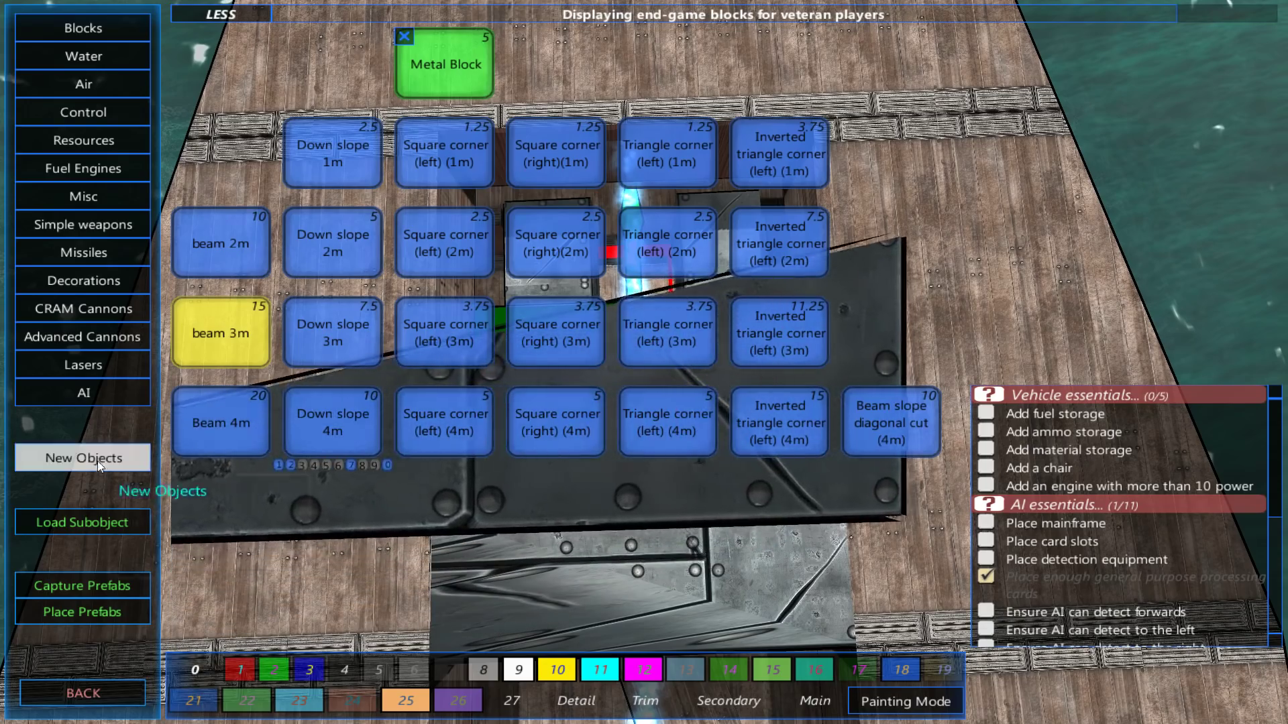
{"action": "left_click", "coordinate": [97, 459]}
{"action": "left_click", "coordinate": [669, 332]}
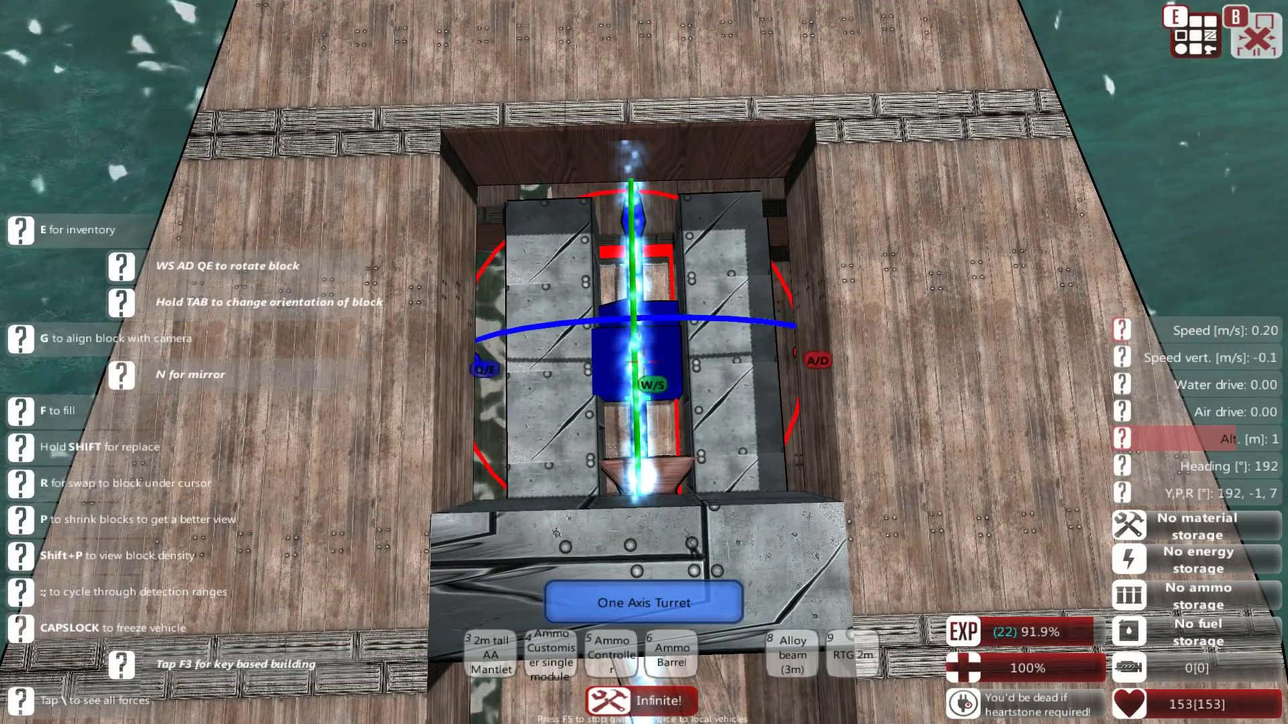
{"action": "key", "text": "r"}
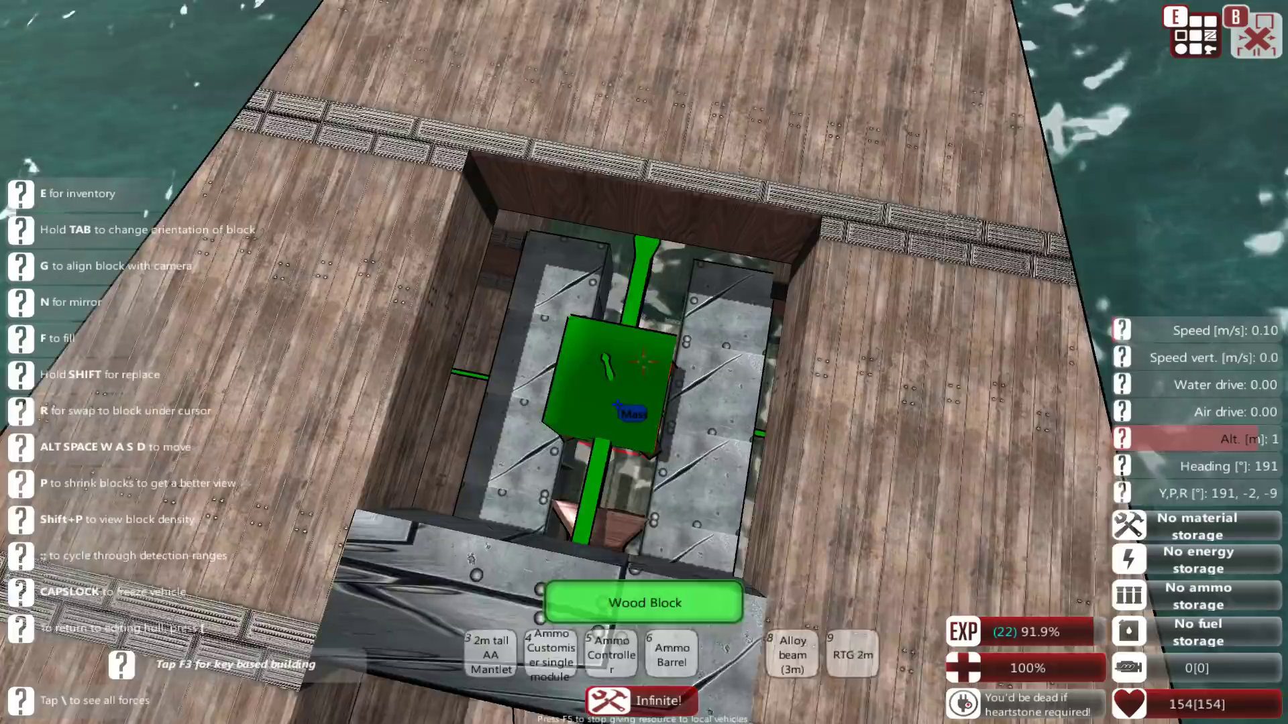
Step: Inspect the new turret base from inside the hull and remove the leftover metal blocks beside it
{"action": "key", "text": "alt"}
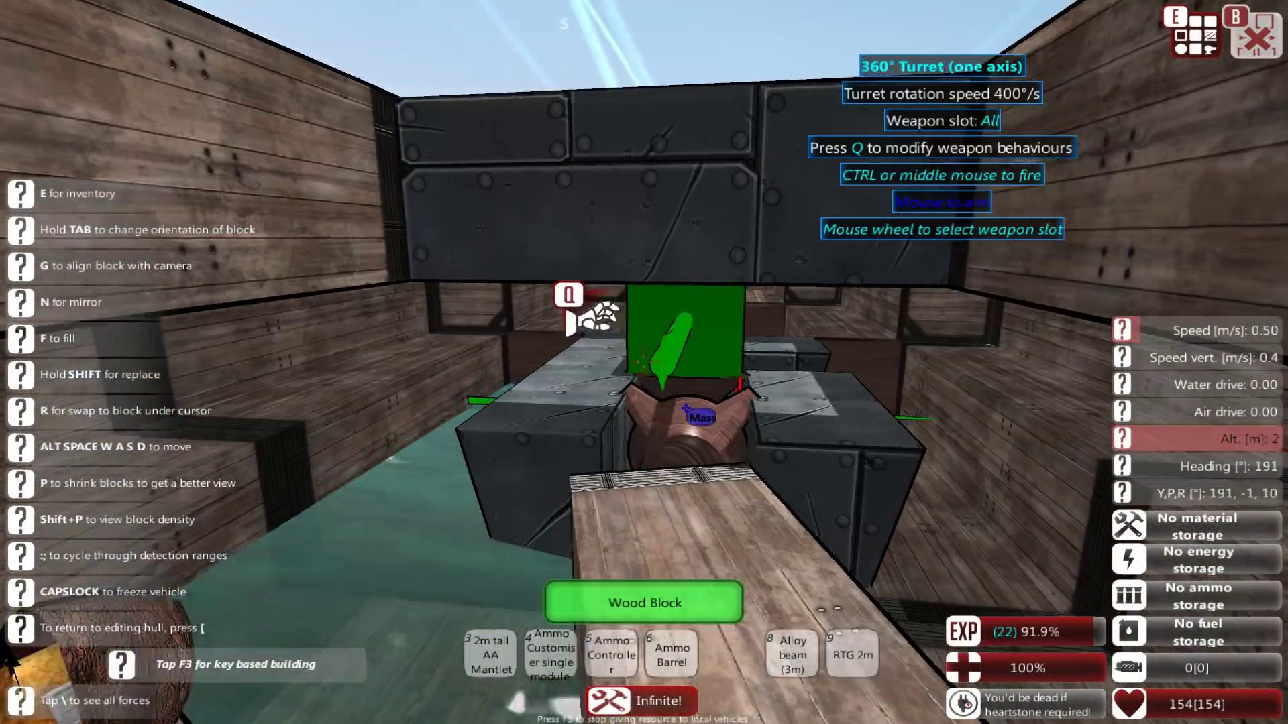
{"action": "key", "text": "w"}
{"action": "key", "text": "s"}
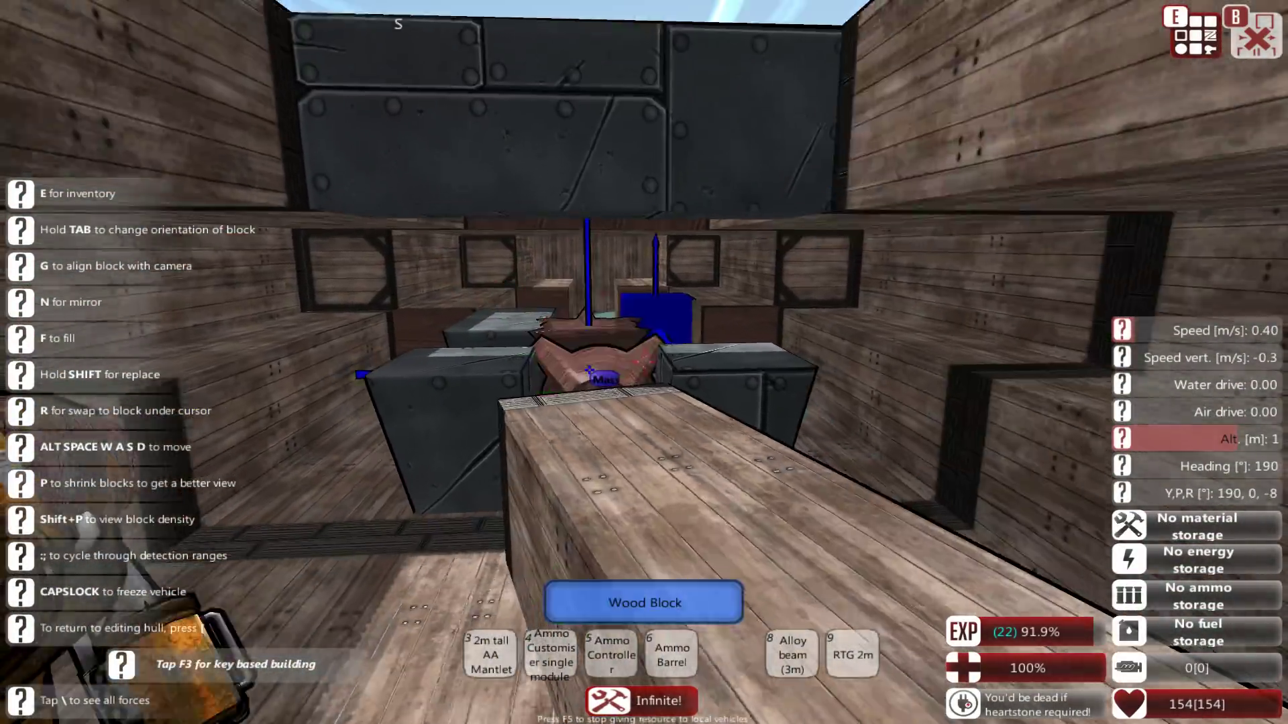
{"action": "key", "text": "d"}
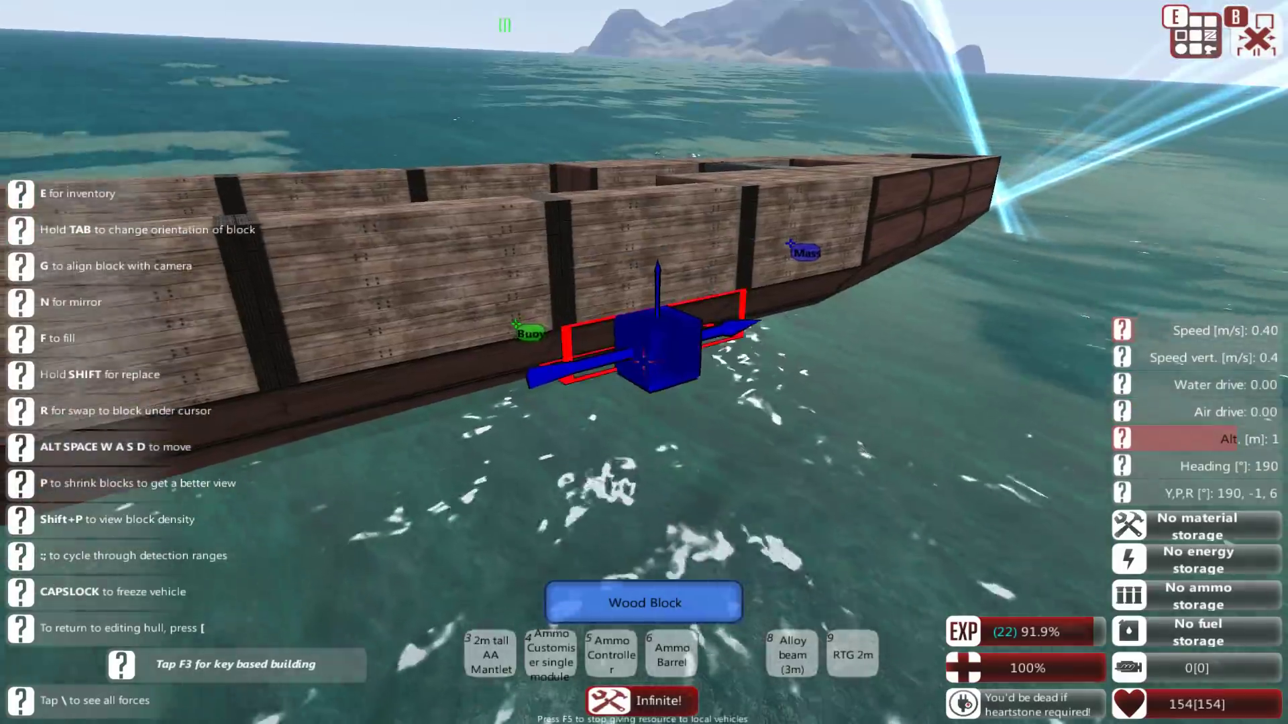
{"action": "key", "text": "a"}
{"action": "key", "text": "w"}
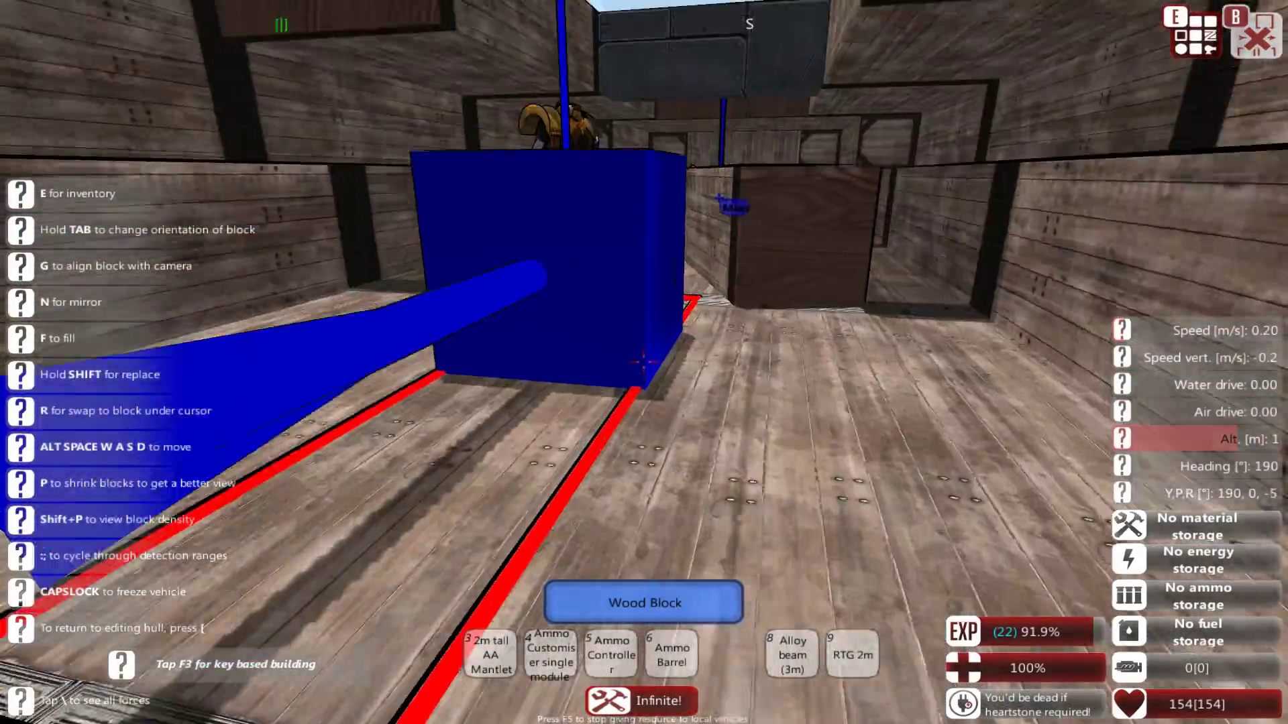
{"action": "key", "text": "space"}
{"action": "key", "text": "w"}
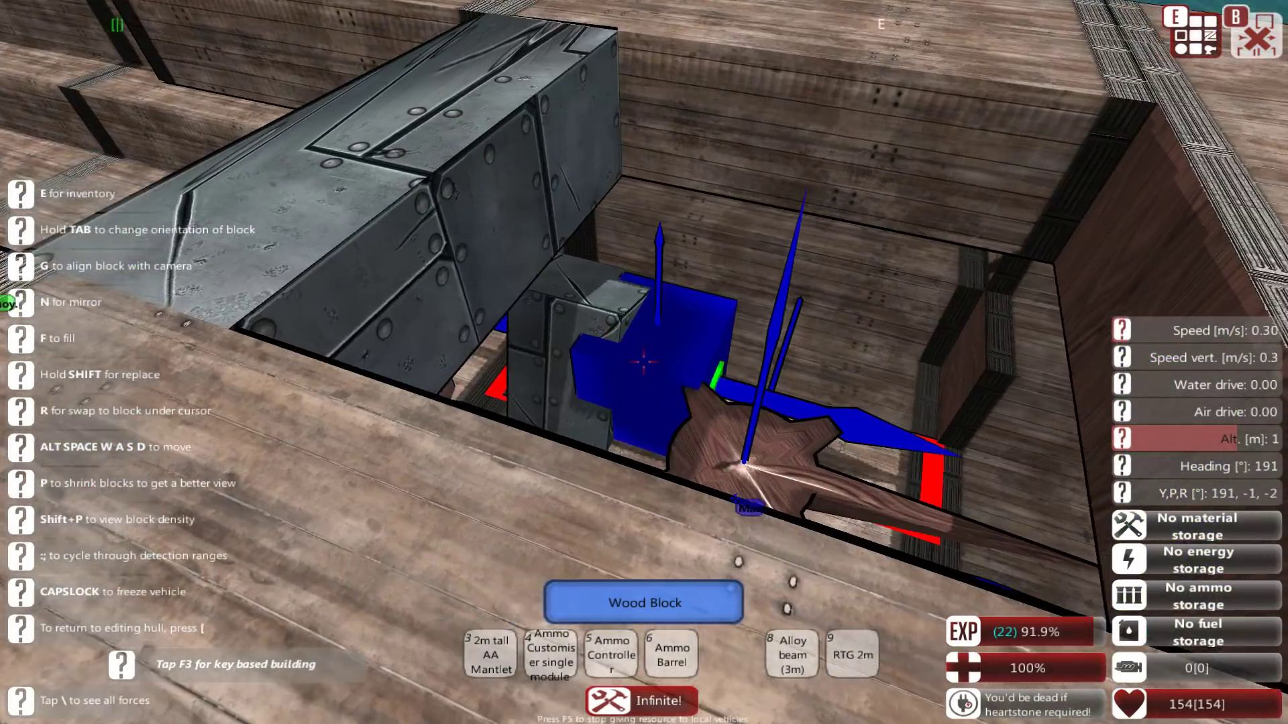
{"action": "right_click", "coordinate": [644, 362]}
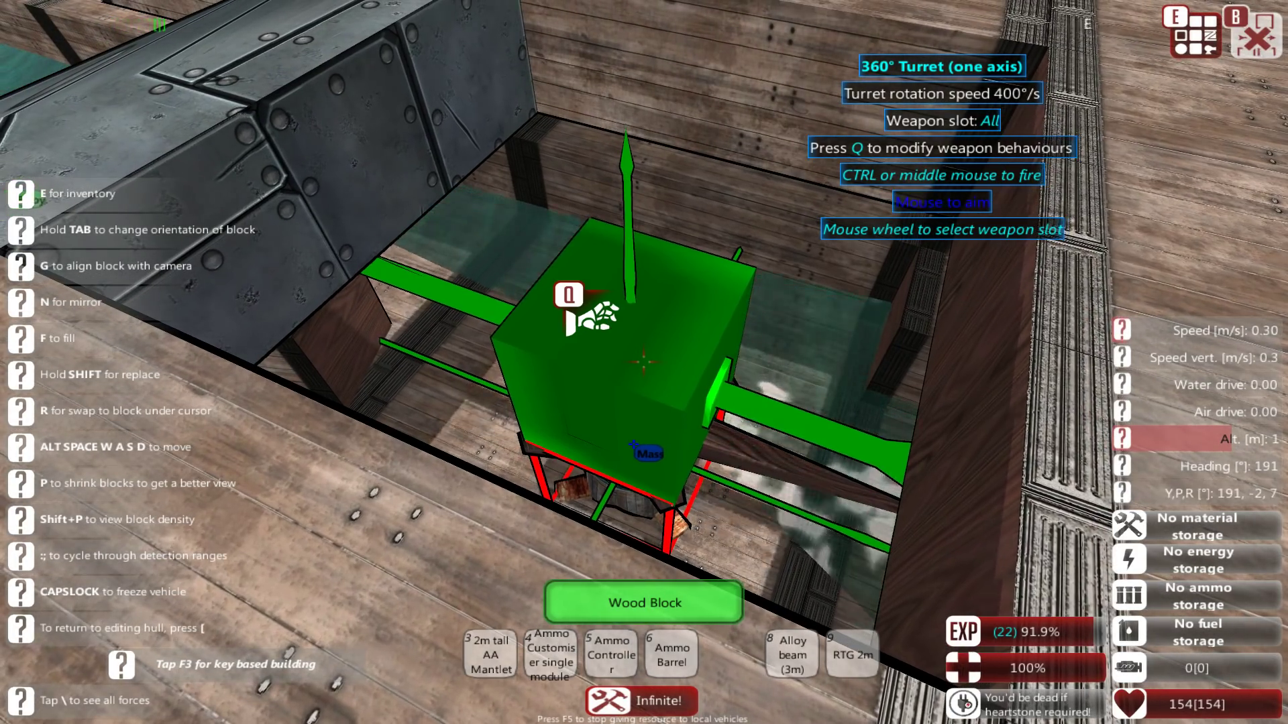
{"action": "key", "text": "s"}
{"action": "key", "text": "a"}
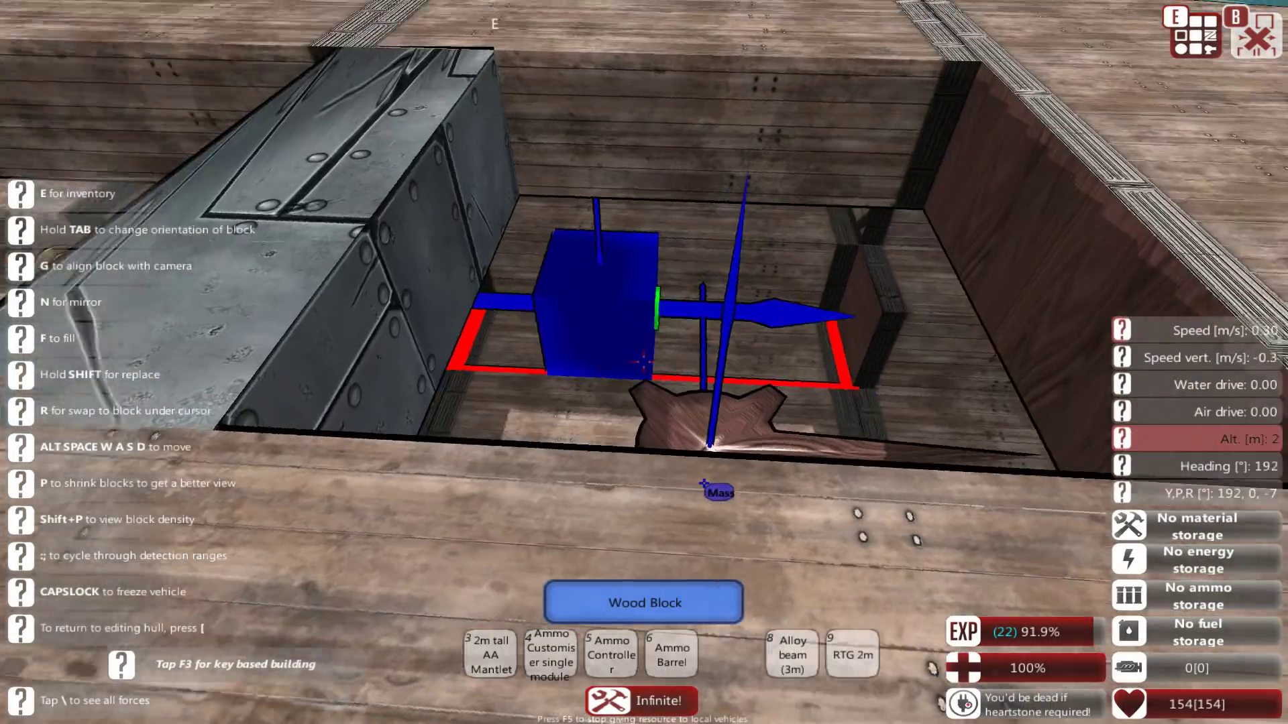
Step: Stack Six Way Connectors on the turret, top them with a CRAM Firing piece, and lower the cannon by one block
{"action": "key", "text": "e"}
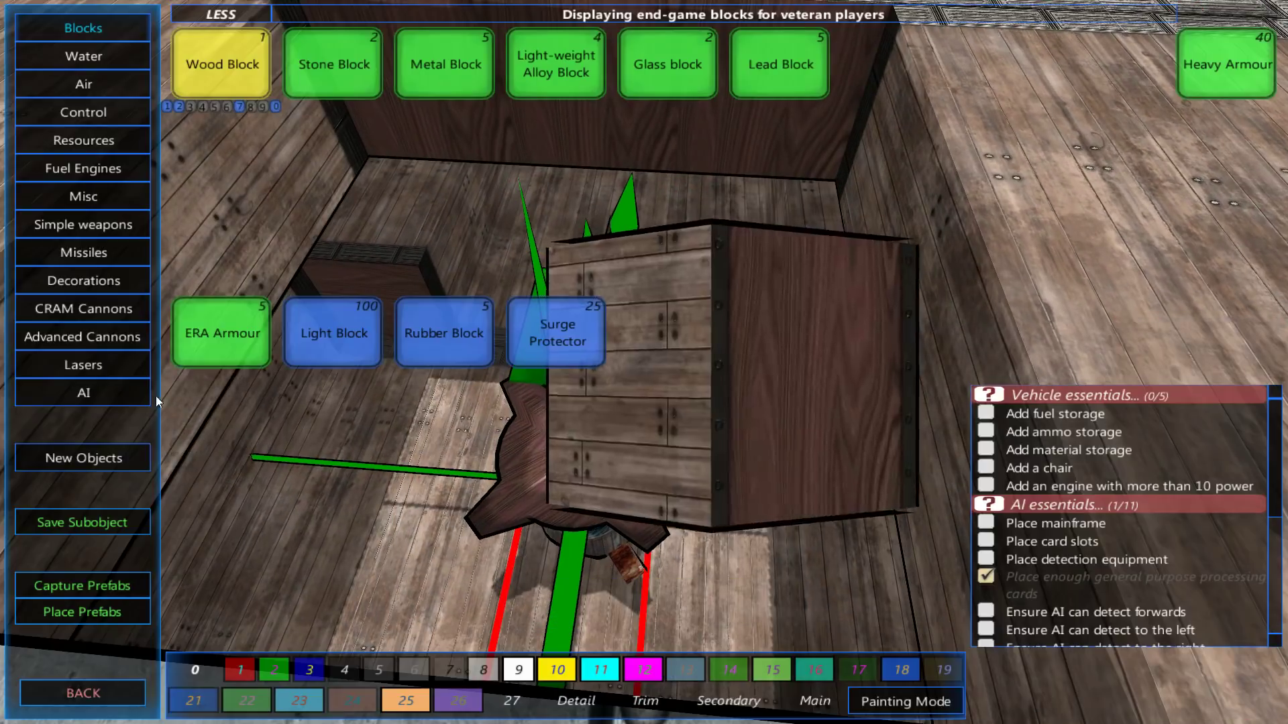
{"action": "left_click", "coordinate": [114, 309]}
{"action": "left_click", "coordinate": [219, 149]}
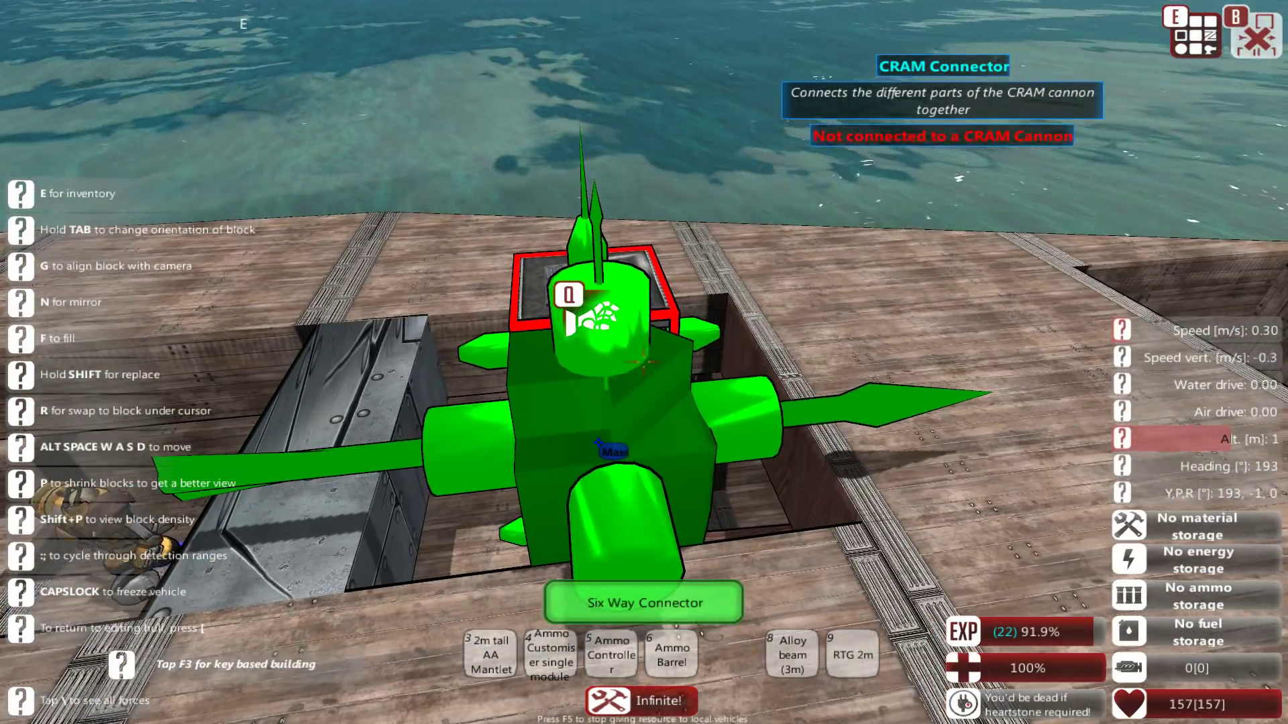
{"action": "key", "text": "e"}
{"action": "left_click", "coordinate": [196, 59]}
{"action": "left_click", "coordinate": [645, 362]}
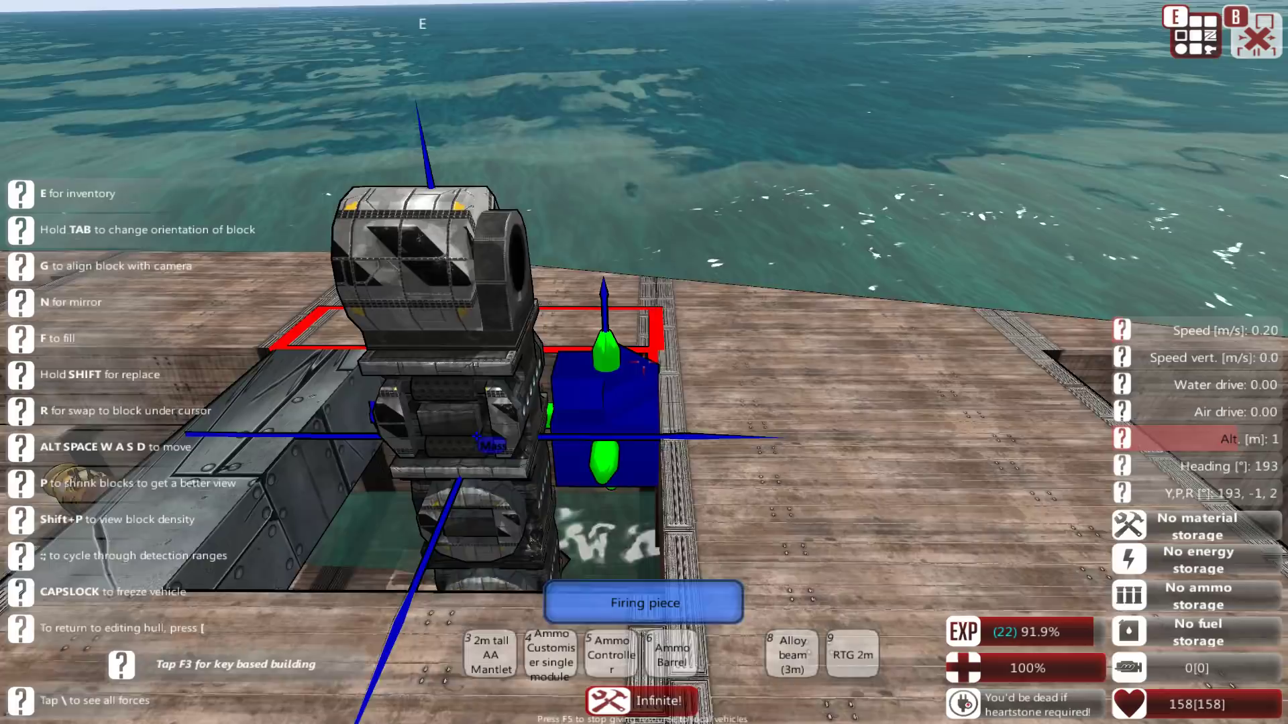
{"action": "right_click", "coordinate": [644, 362]}
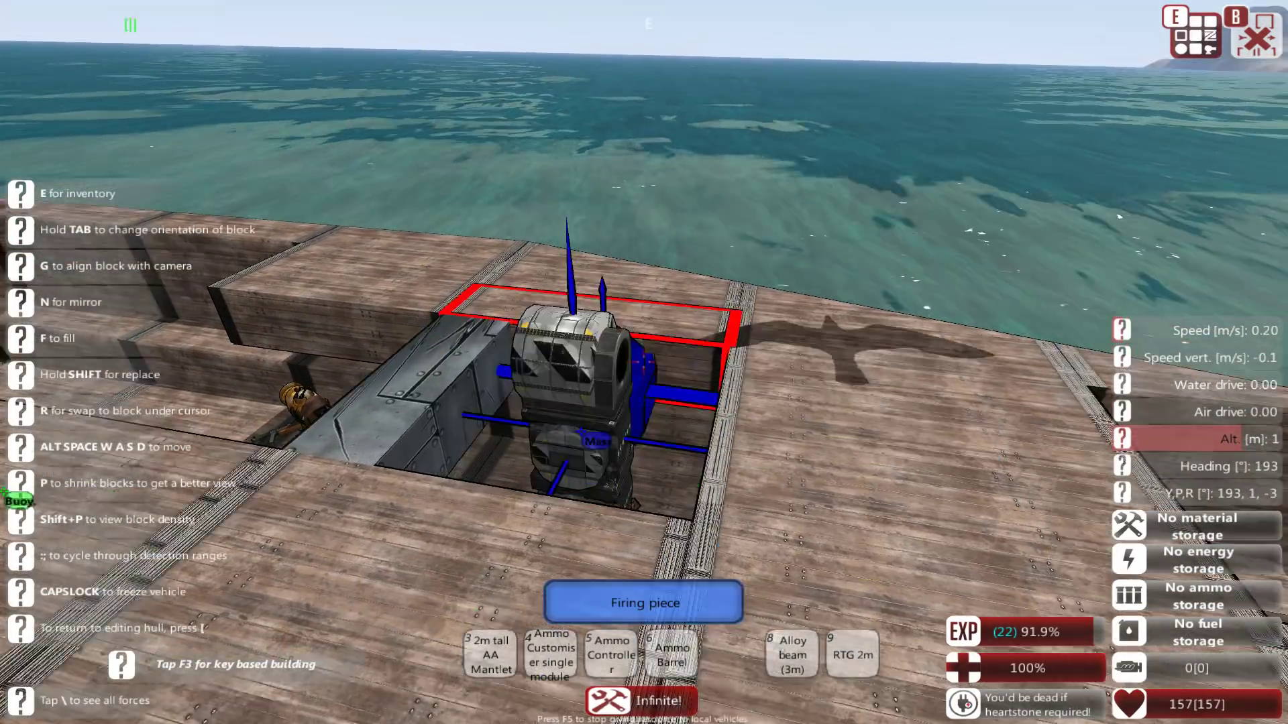
Step: Attach CRAM barrels to the front of the firing piece
{"action": "key", "text": "e"}
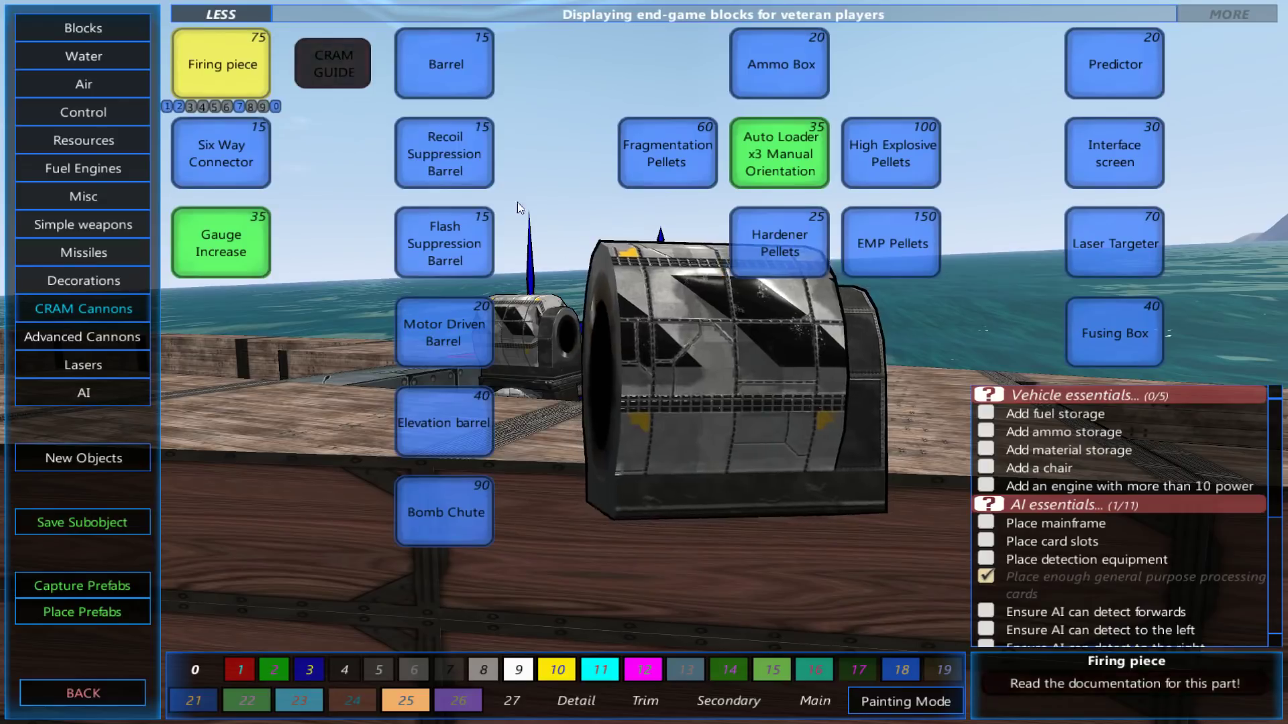
{"action": "left_click", "coordinate": [348, 59]}
{"action": "left_click", "coordinate": [644, 362]}
{"action": "left_click", "coordinate": [644, 362]}
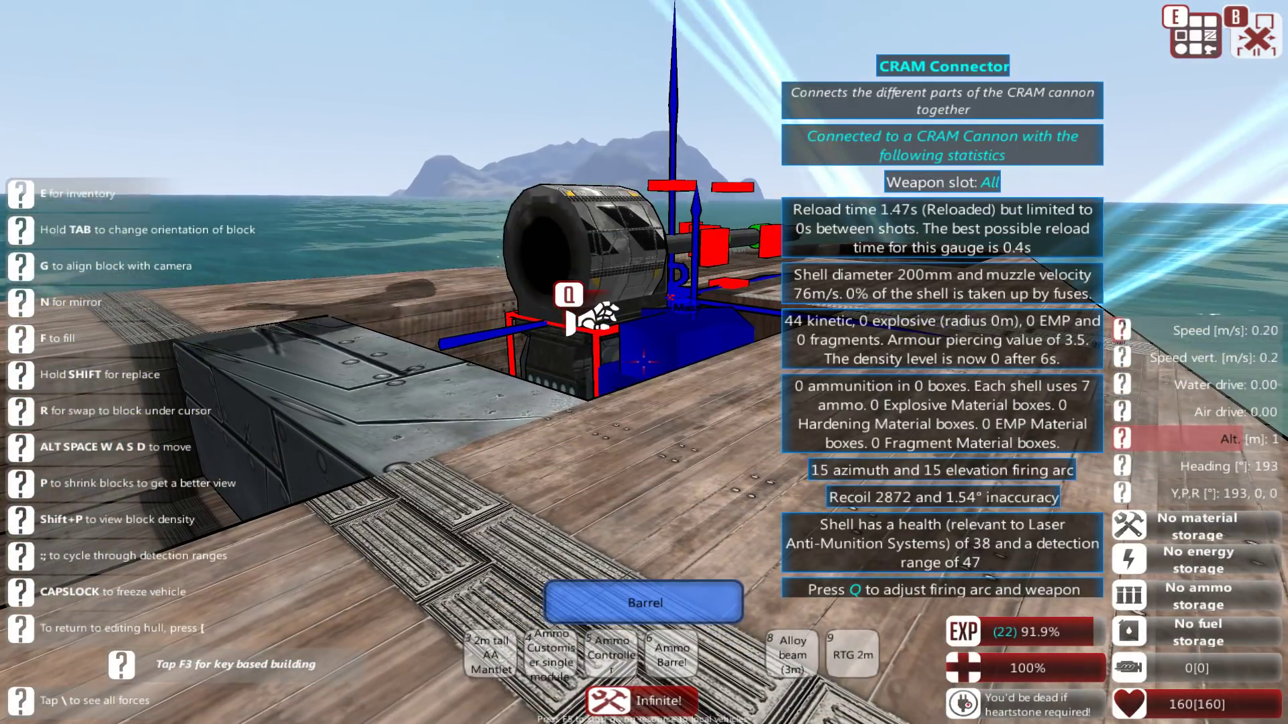
Step: Turn on mirroring and place 4 m metal down slopes along both sides of the cannon, tapering toward the bow
{"action": "key", "text": "e"}
{"action": "left_click", "coordinate": [111, 33]}
{"action": "left_click", "coordinate": [446, 63]}
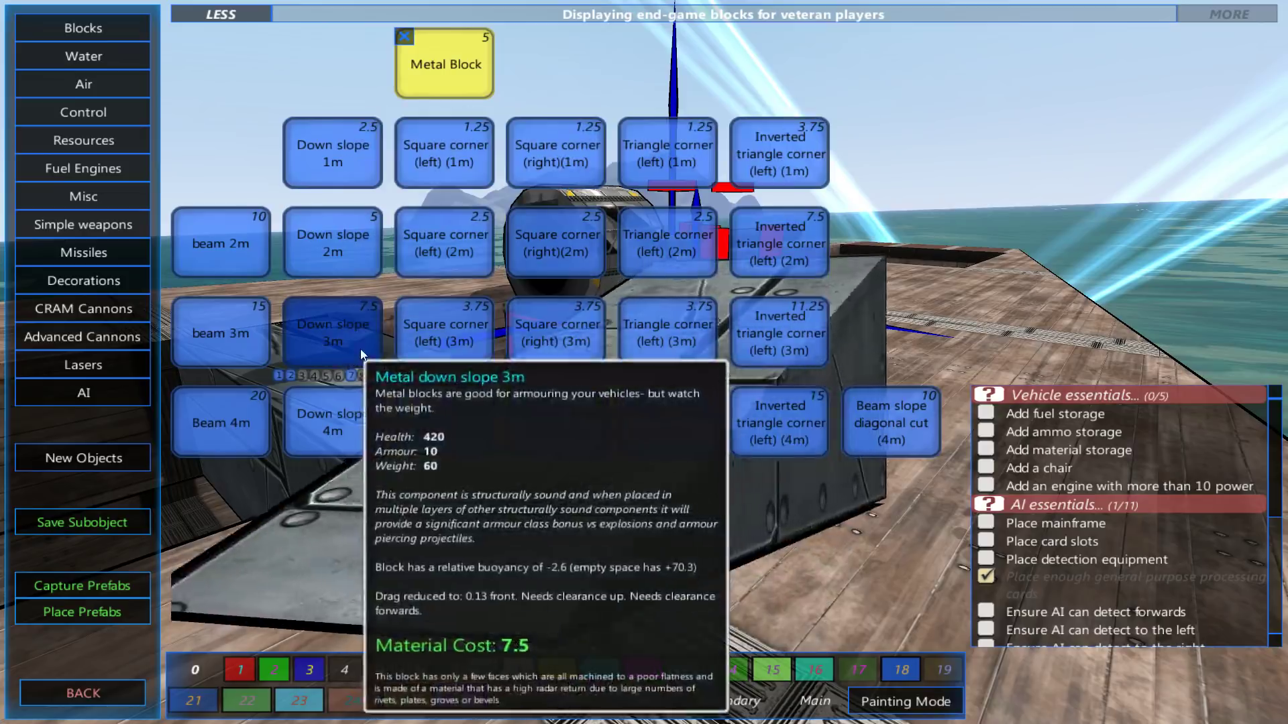
{"action": "left_click", "coordinate": [343, 420]}
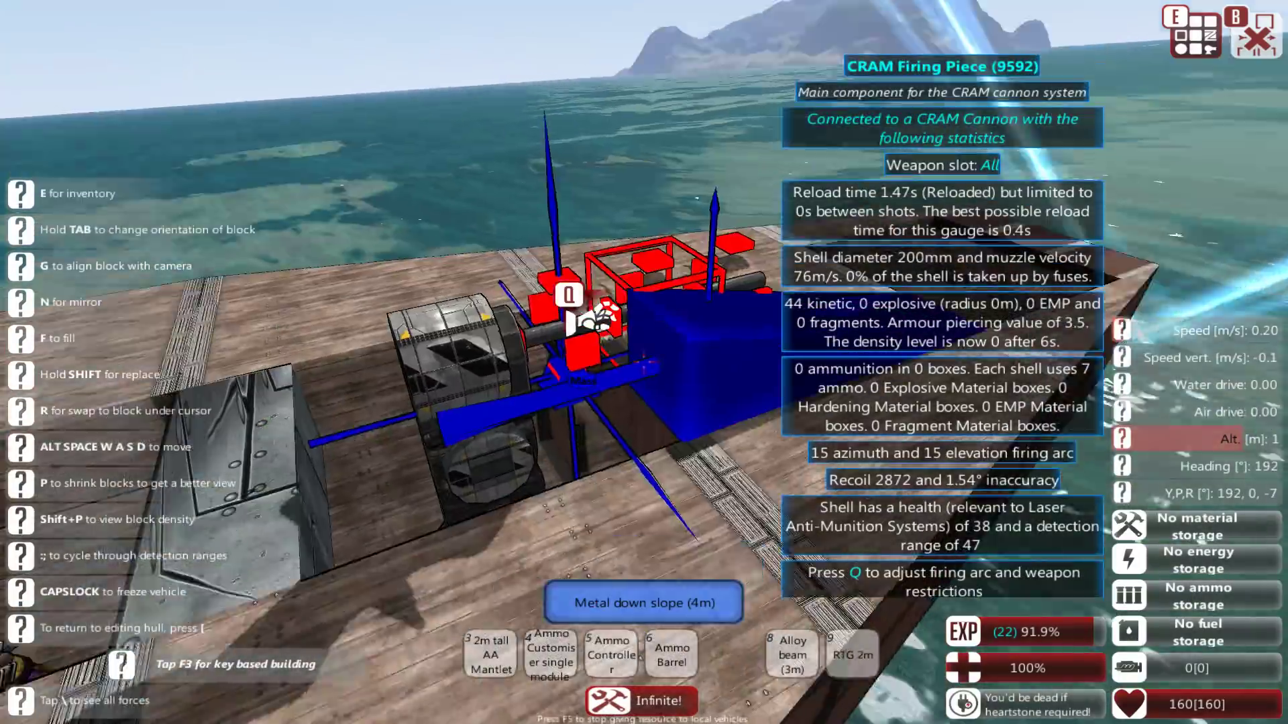
{"action": "key", "text": "Tab"}
{"action": "key", "text": "a"}
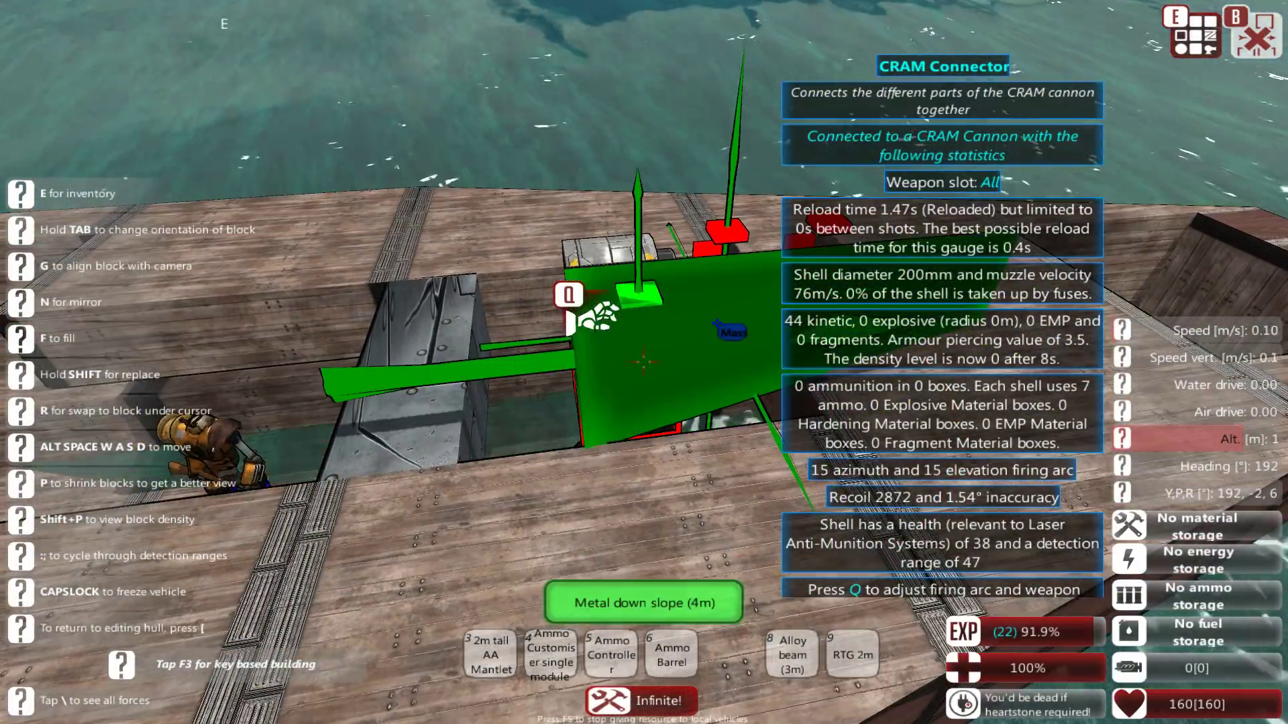
{"action": "key", "text": "n"}
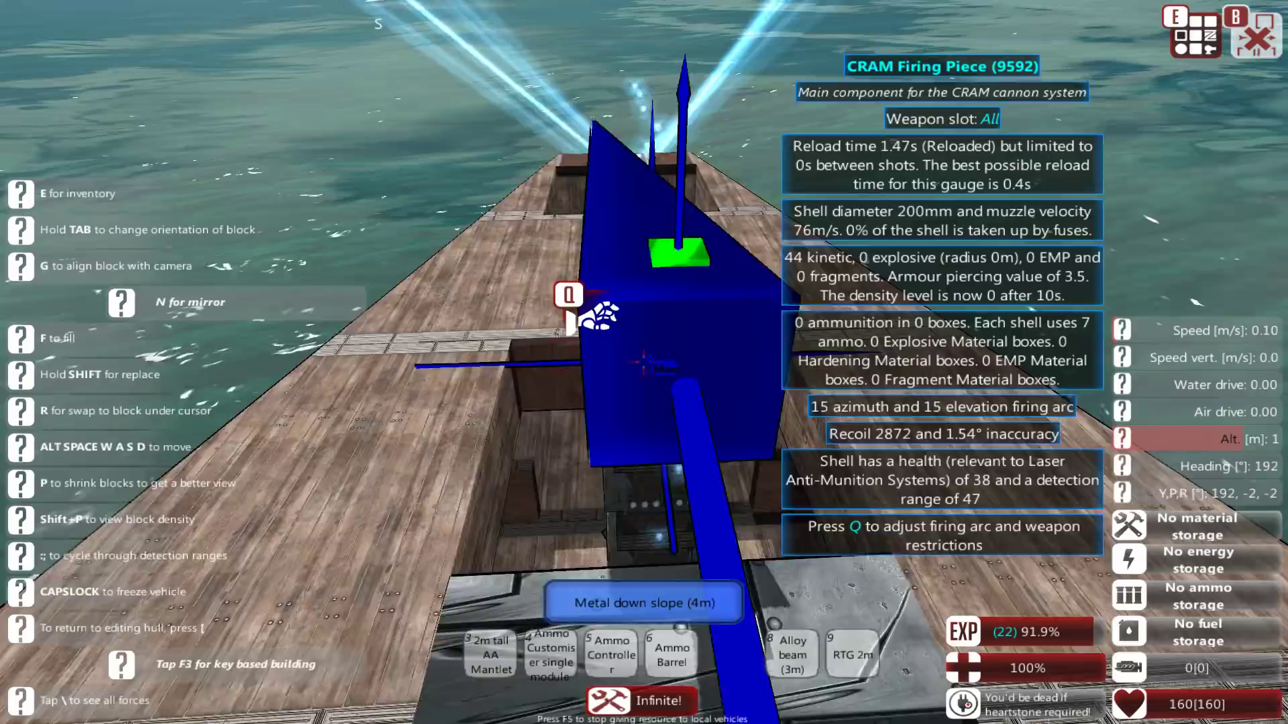
{"action": "left_click", "coordinate": [645, 362]}
{"action": "key", "text": "d"}
{"action": "key", "text": "a"}
Step: Add 4 m metal triangle corners on top of the side slopes and a 4 m metal down slope over the cannon
{"action": "key", "text": "e"}
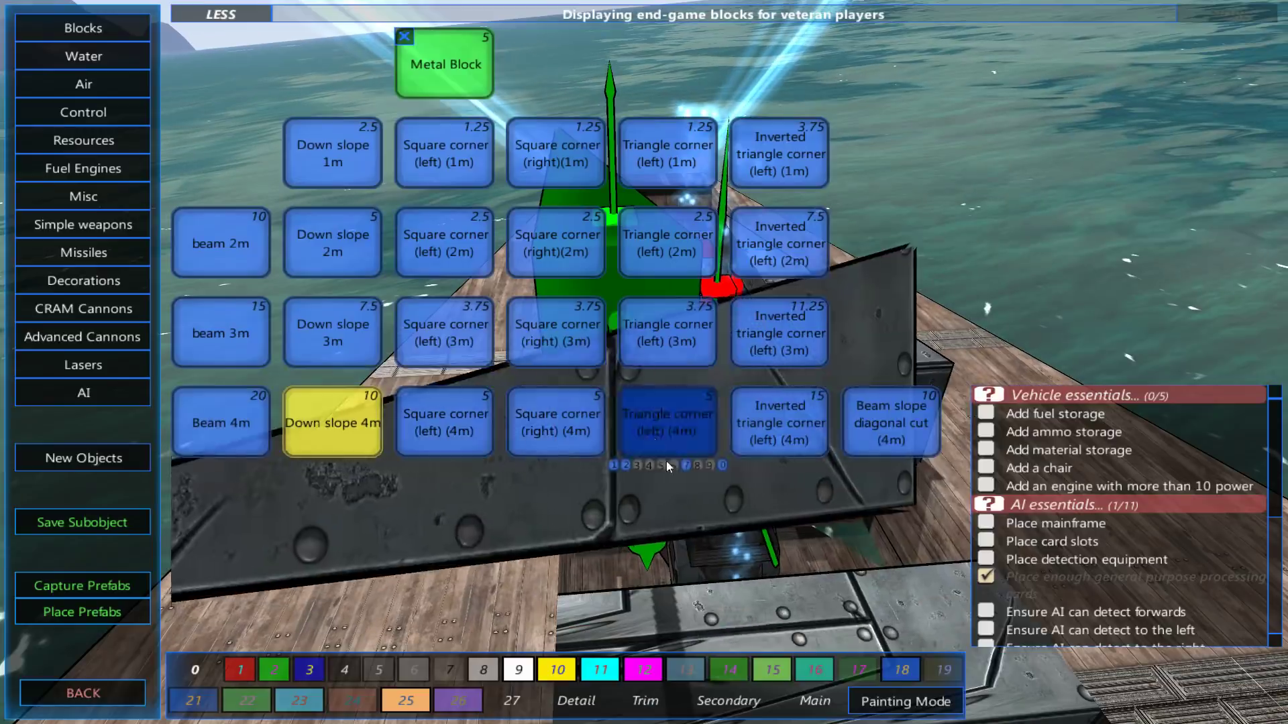
{"action": "left_click", "coordinate": [683, 419]}
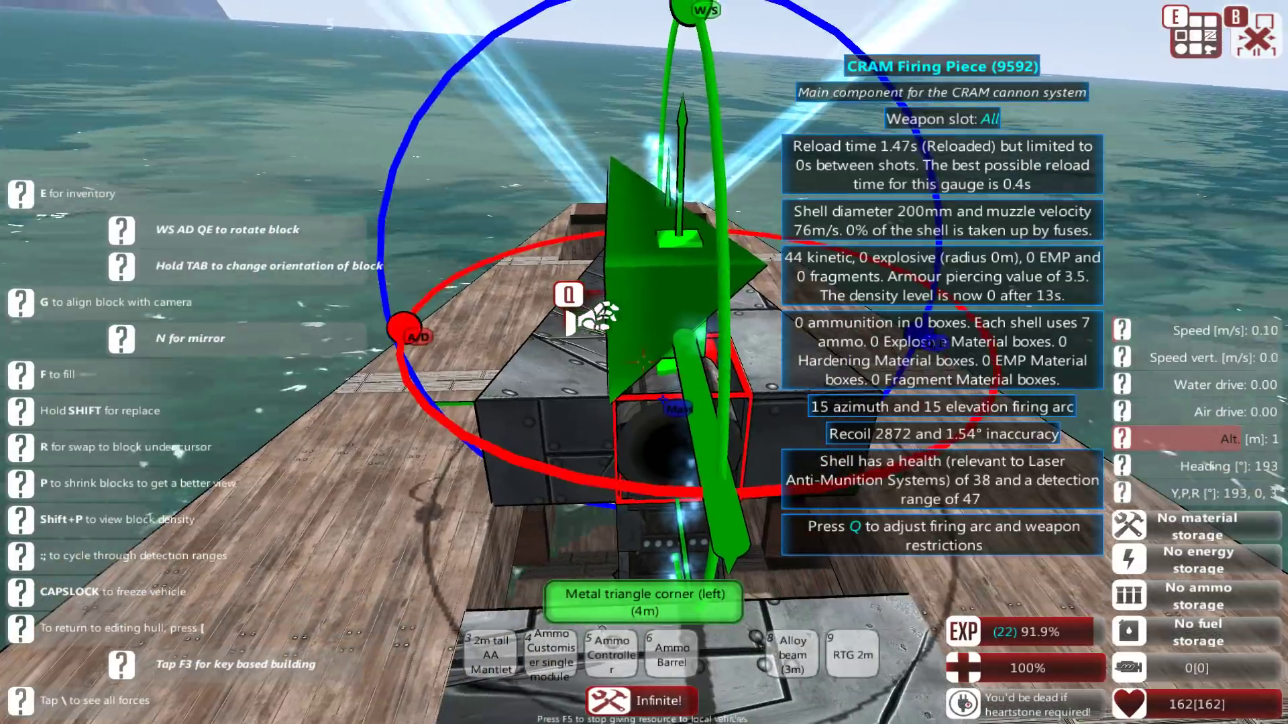
{"action": "key", "text": "e"}
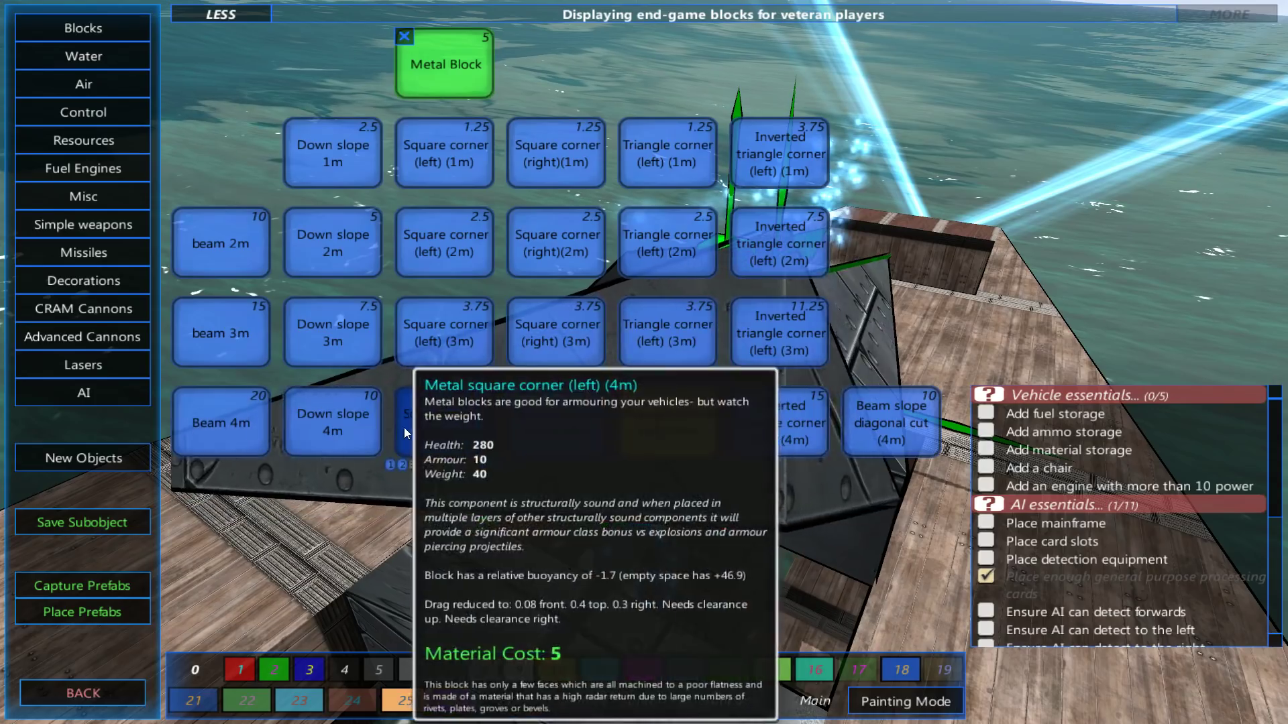
{"action": "left_click", "coordinate": [335, 426]}
{"action": "key", "text": "Tab"}
{"action": "key", "text": "q"}
{"action": "key", "text": "d"}
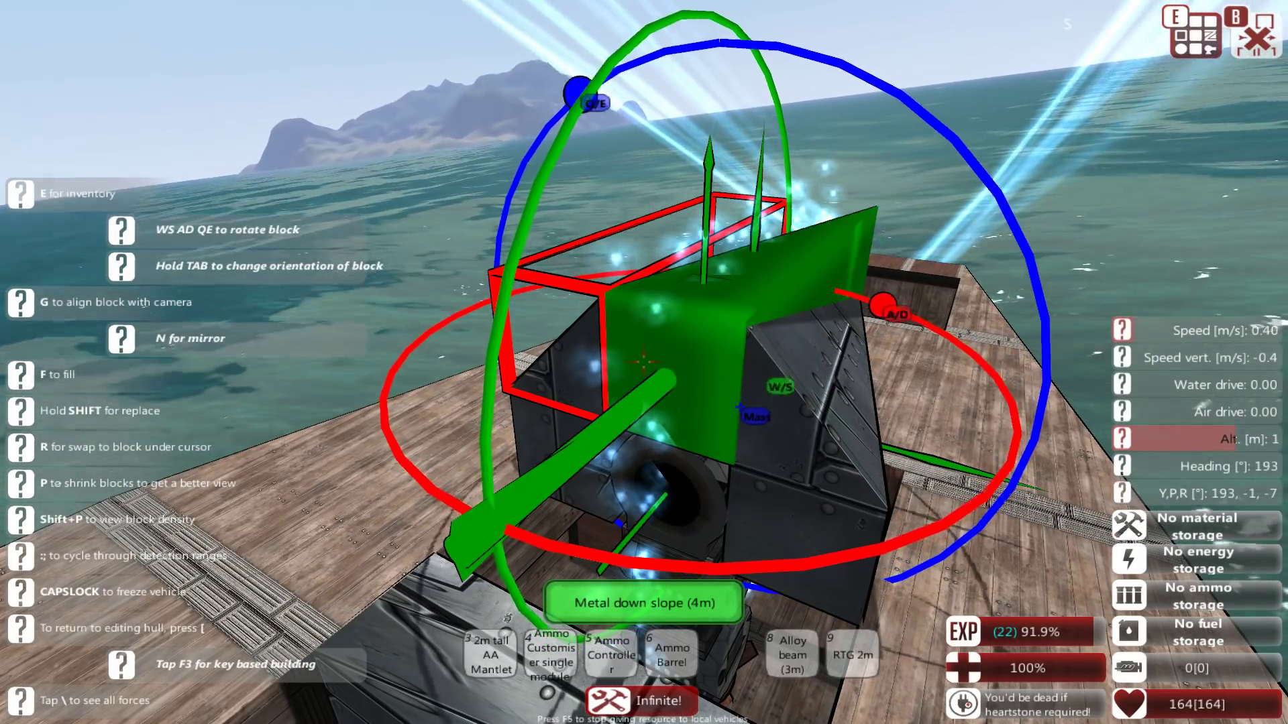
{"action": "left_click", "coordinate": [644, 363]}
Step: Add mirrored 1 m metal down slopes at the rear of the turret armour
{"action": "key", "text": "e"}
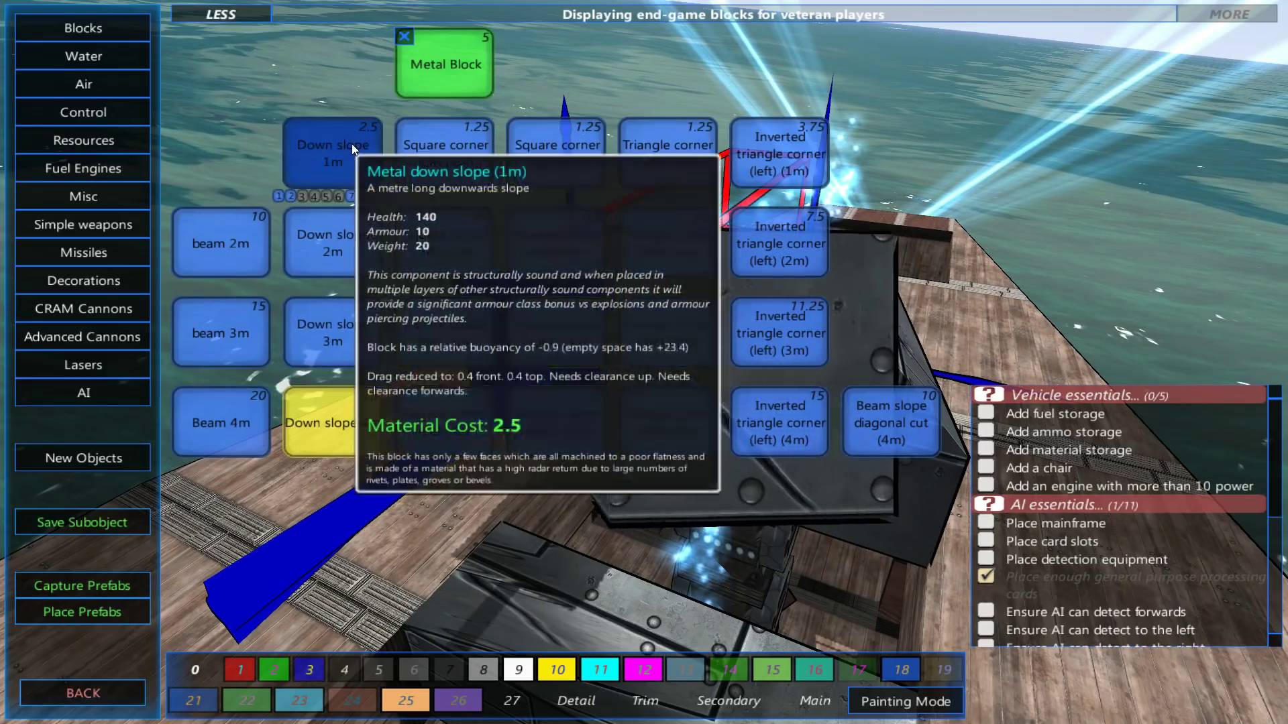
{"action": "left_click", "coordinate": [352, 144]}
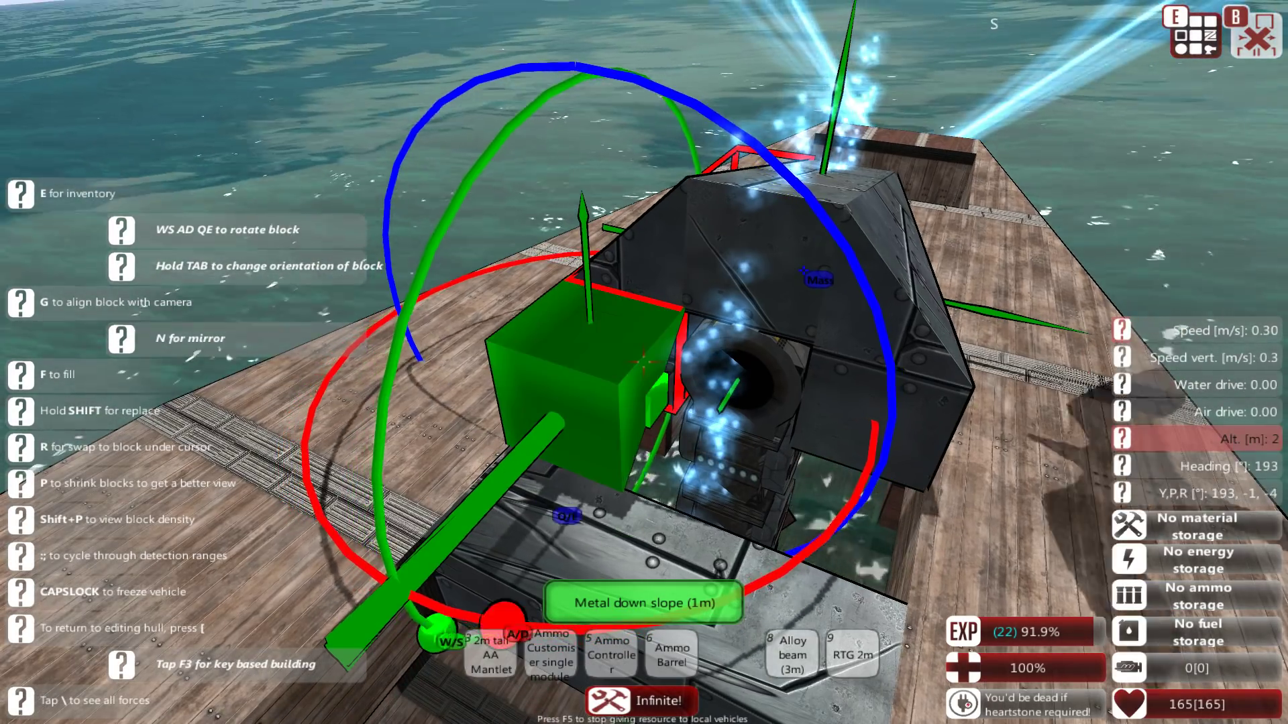
{"action": "left_click", "coordinate": [644, 362]}
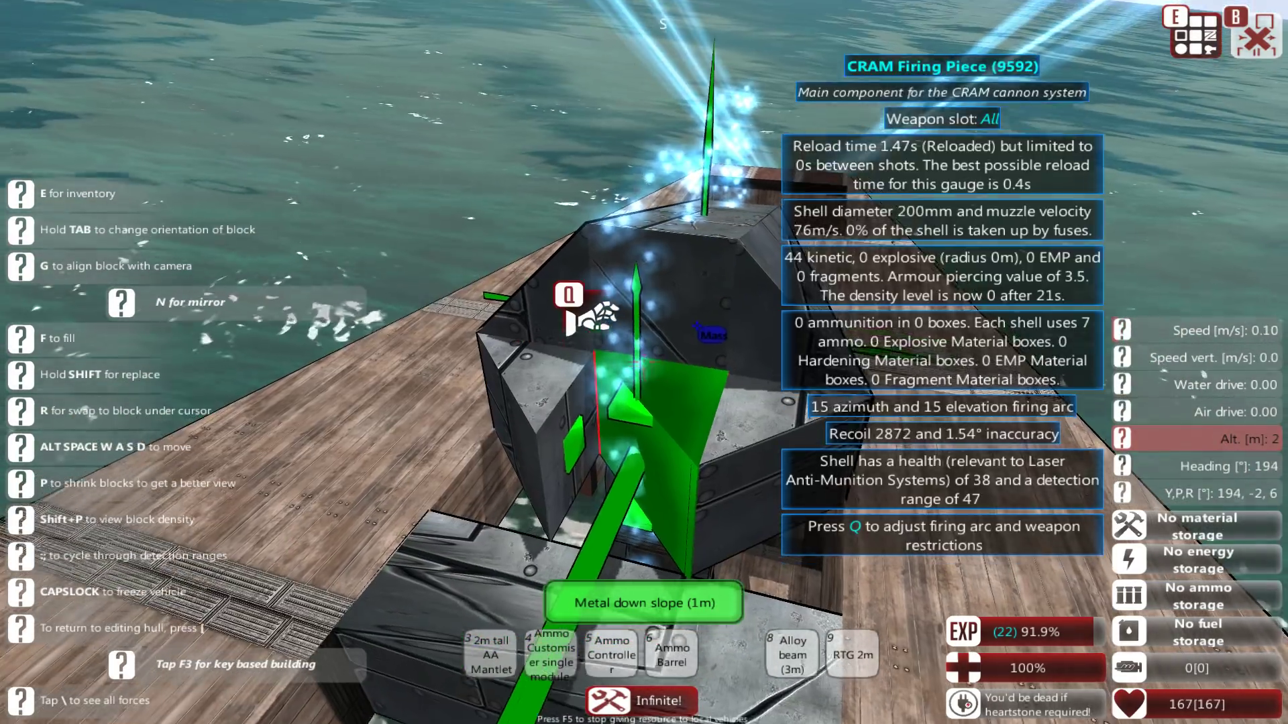
{"action": "key", "text": "e"}
{"action": "key", "text": "e"}
{"action": "scroll", "coordinate": [643, 362], "scroll_direction": "down", "scroll_amount": 1}
{"action": "left_click", "coordinate": [642, 362]}
{"action": "right_click", "coordinate": [643, 362]}
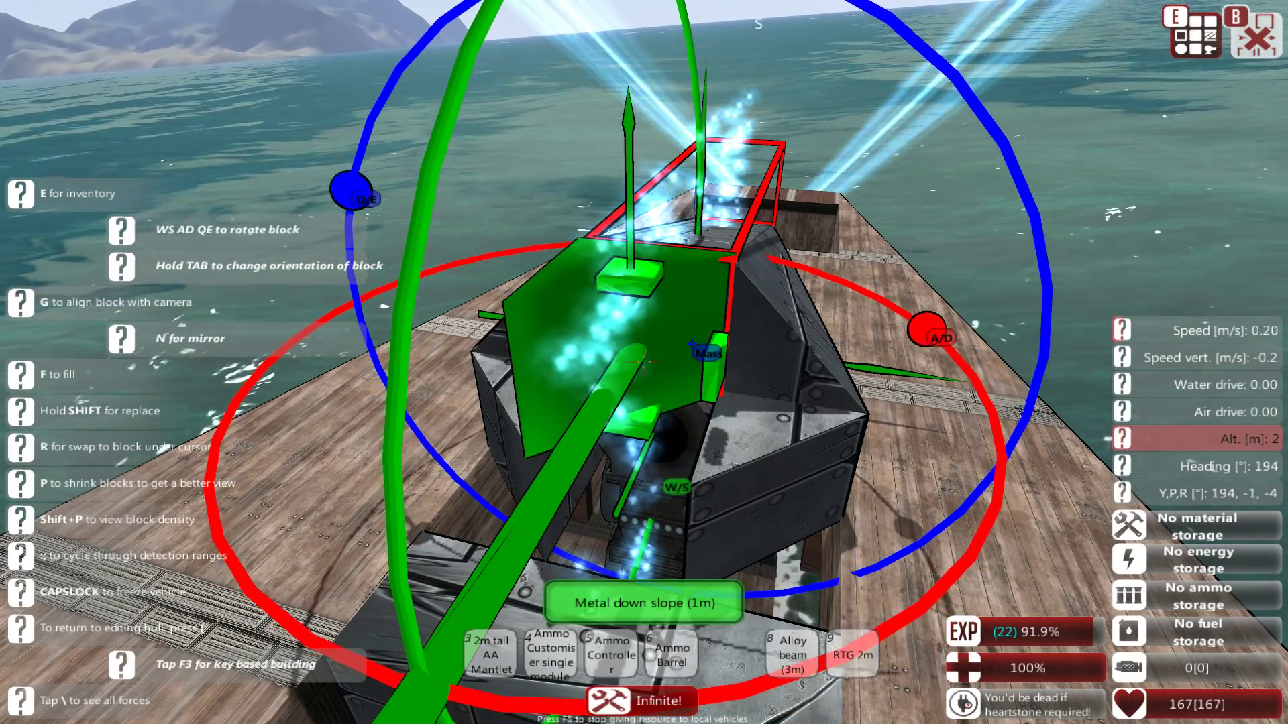
Step: Close the rear of the turret armour with 1 m metal triangle corners and a Metal Block beneath the roof slope
{"action": "key", "text": "e"}
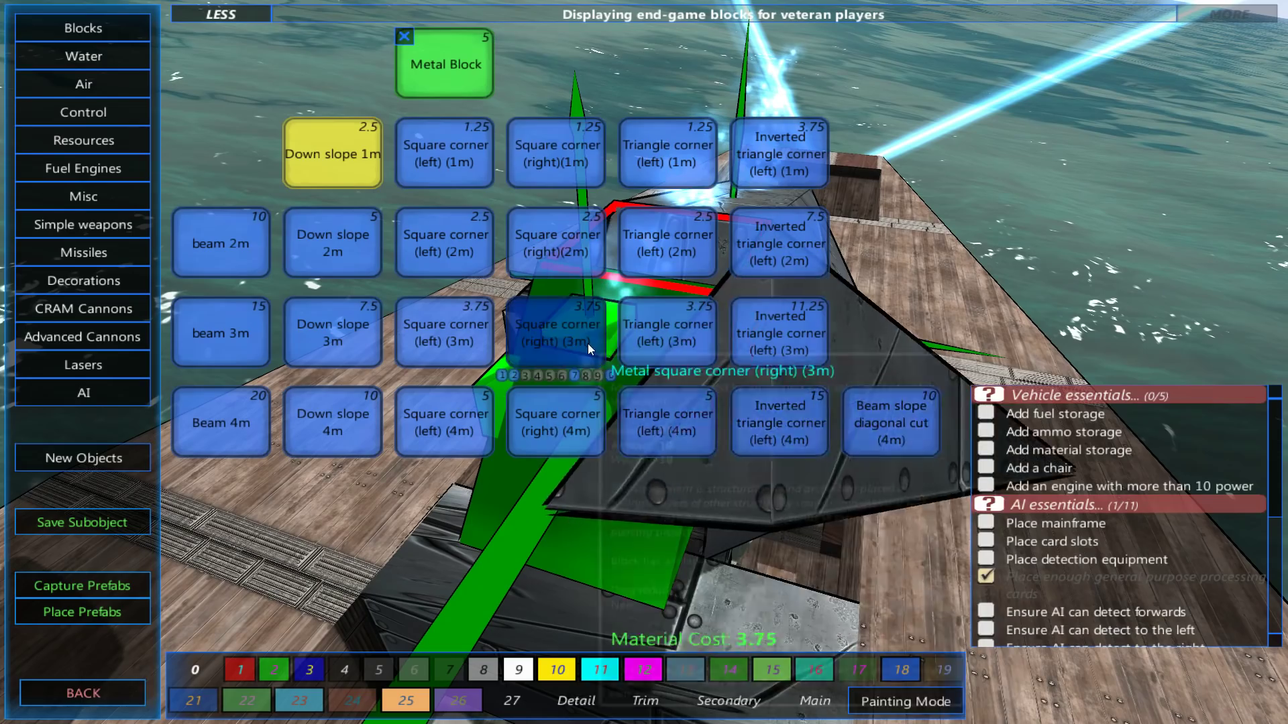
{"action": "left_click", "coordinate": [563, 154]}
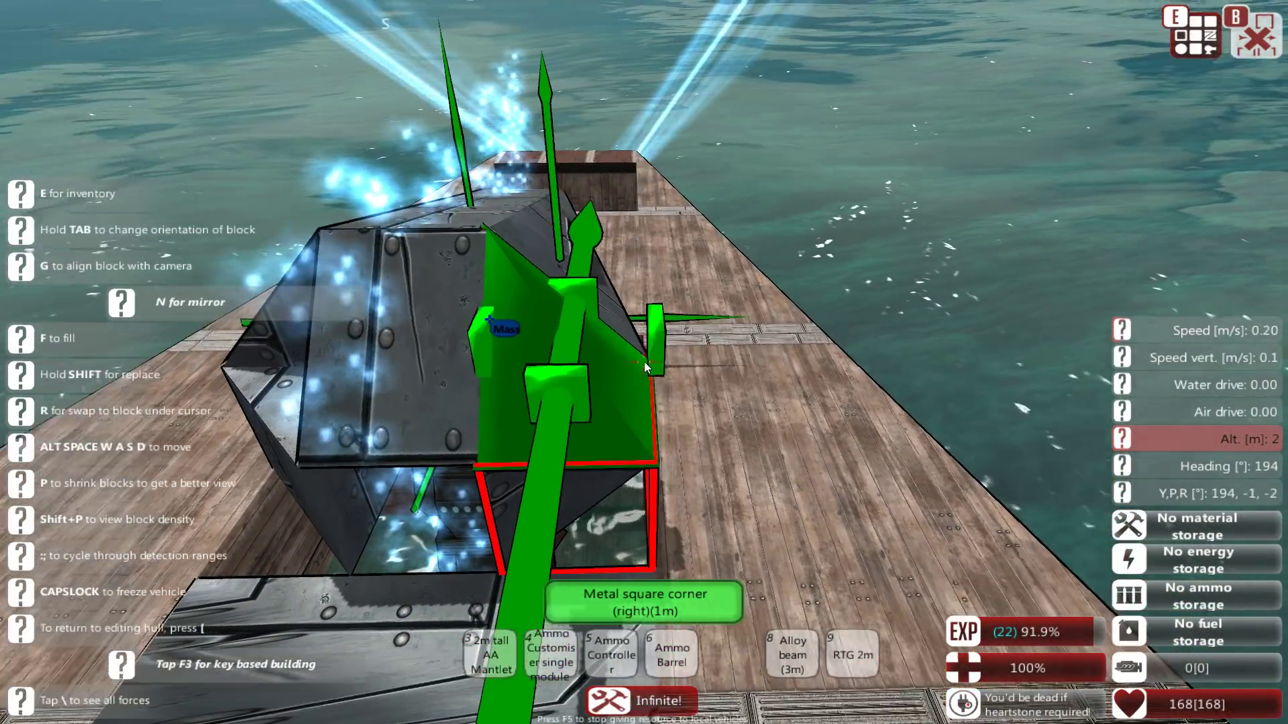
{"action": "key", "text": "e"}
{"action": "left_click", "coordinate": [665, 202]}
{"action": "key", "text": "Tab"}
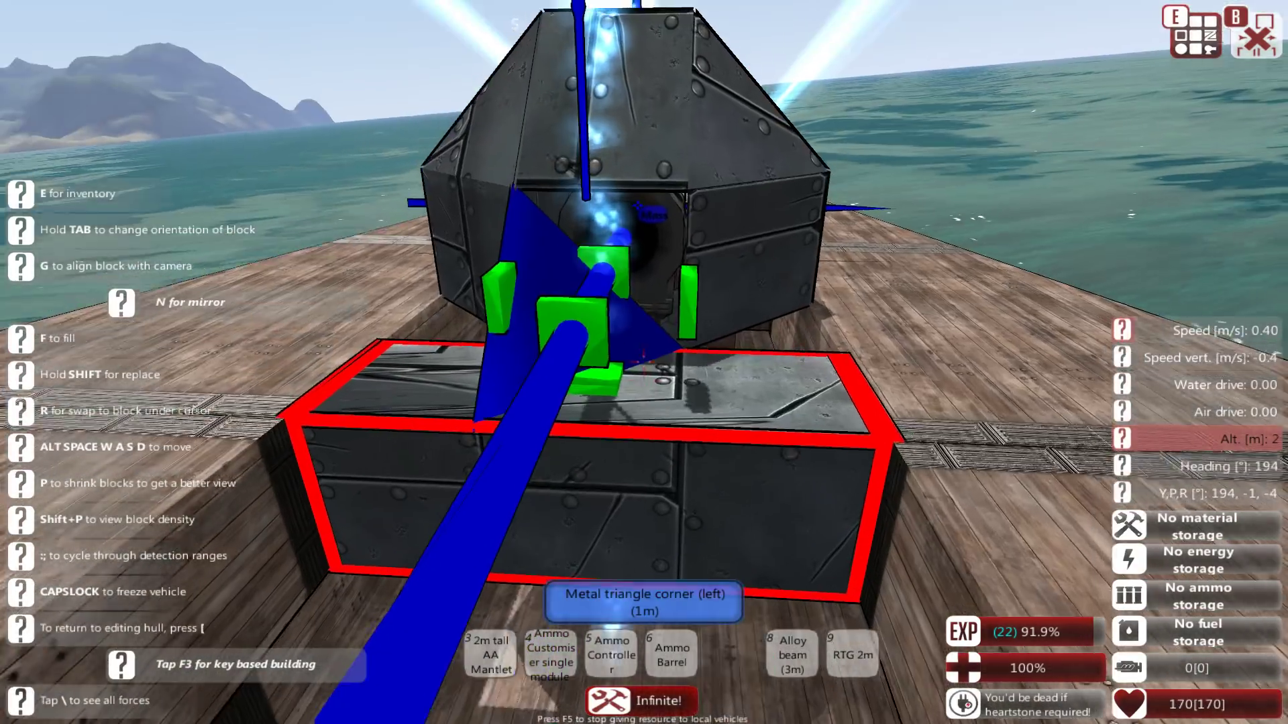
{"action": "key", "text": "e"}
{"action": "left_click", "coordinate": [432, 68]}
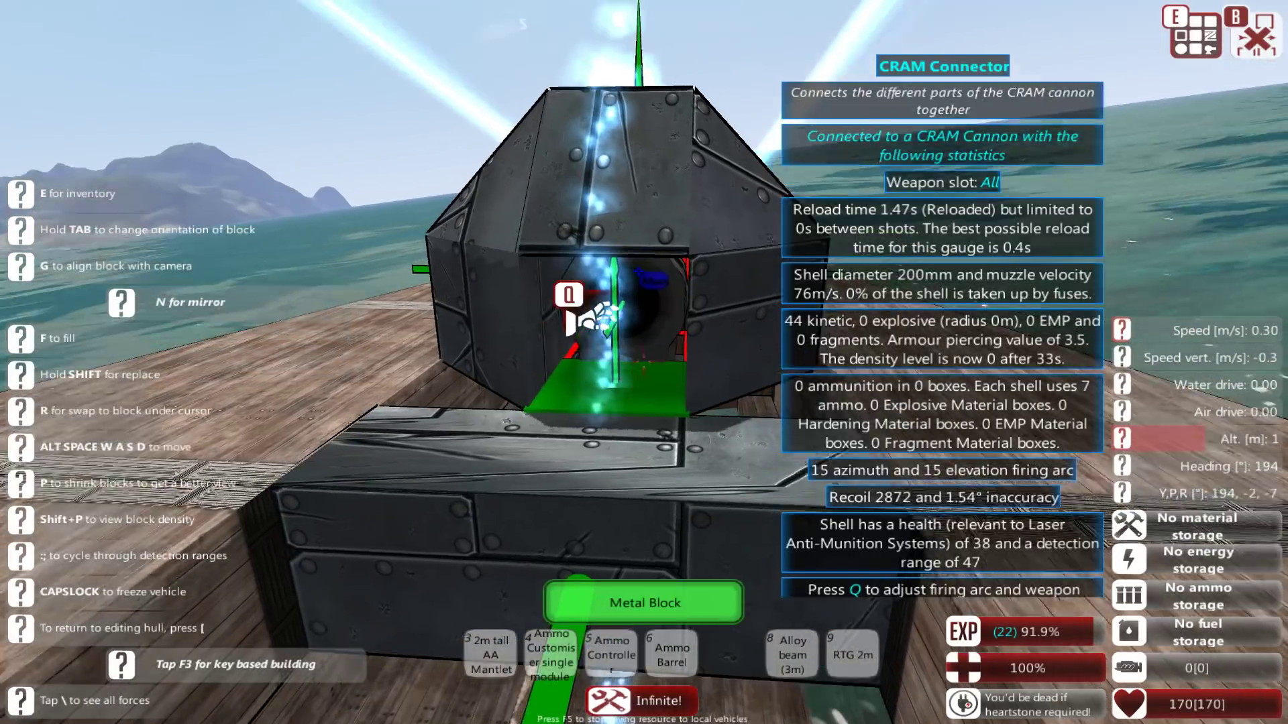
{"action": "left_click", "coordinate": [645, 363]}
Step: Leave build mode and view the armoured turret from around the boat's foredeck
{"action": "key", "text": "b"}
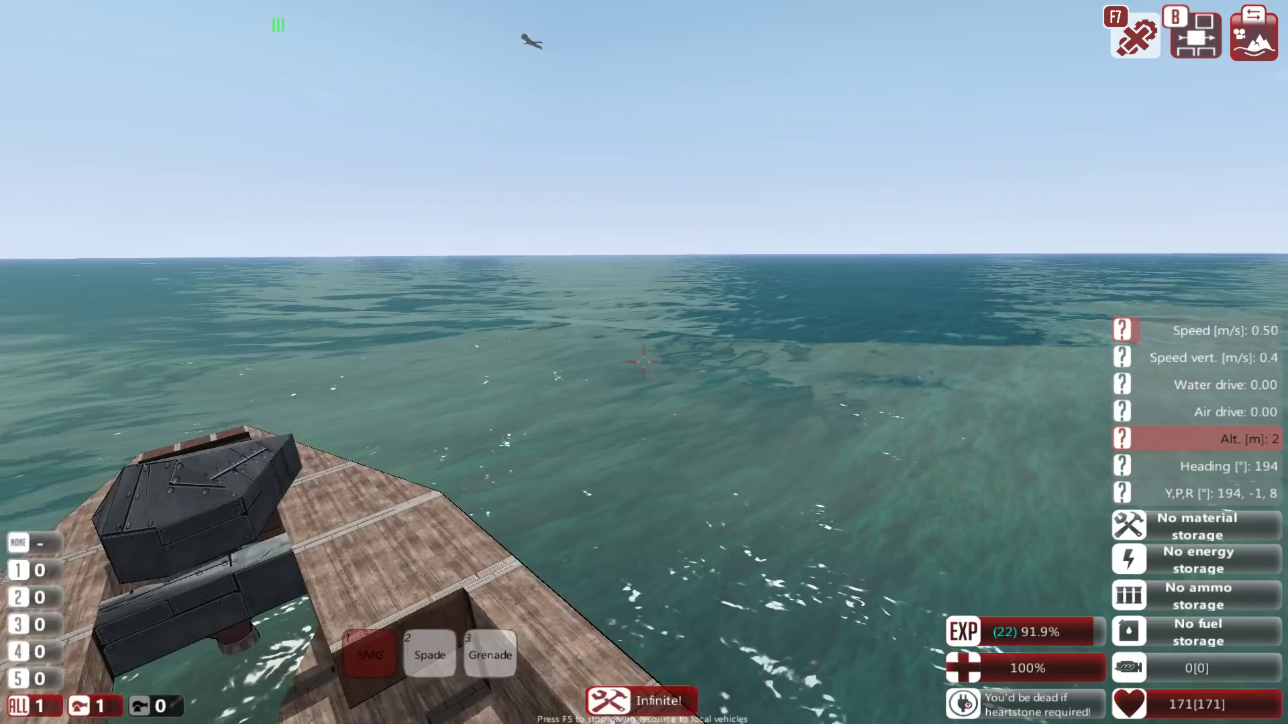
{"action": "key", "text": "d"}
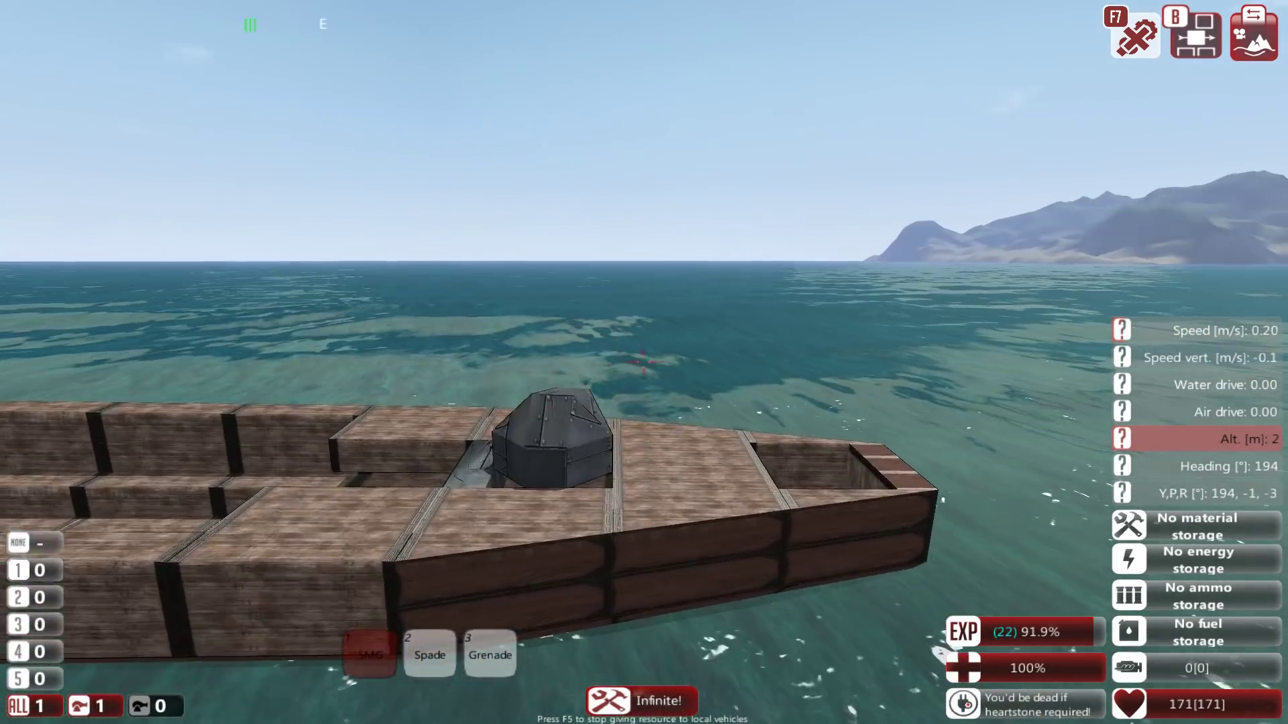
{"action": "key", "text": "w"}
{"action": "key", "text": "a"}
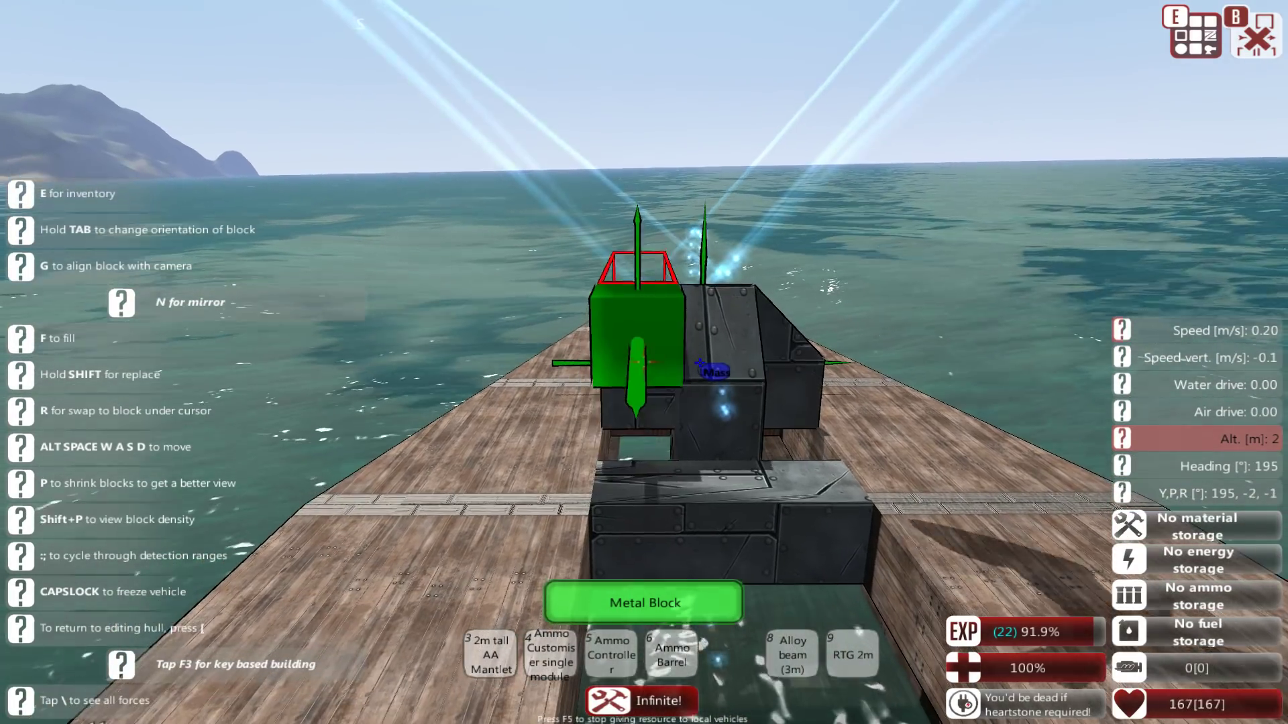
Step: Remove all metal armour blocks around the CRAM cannon to expose the firing piece and its connectors
{"action": "right_click", "coordinate": [644, 363]}
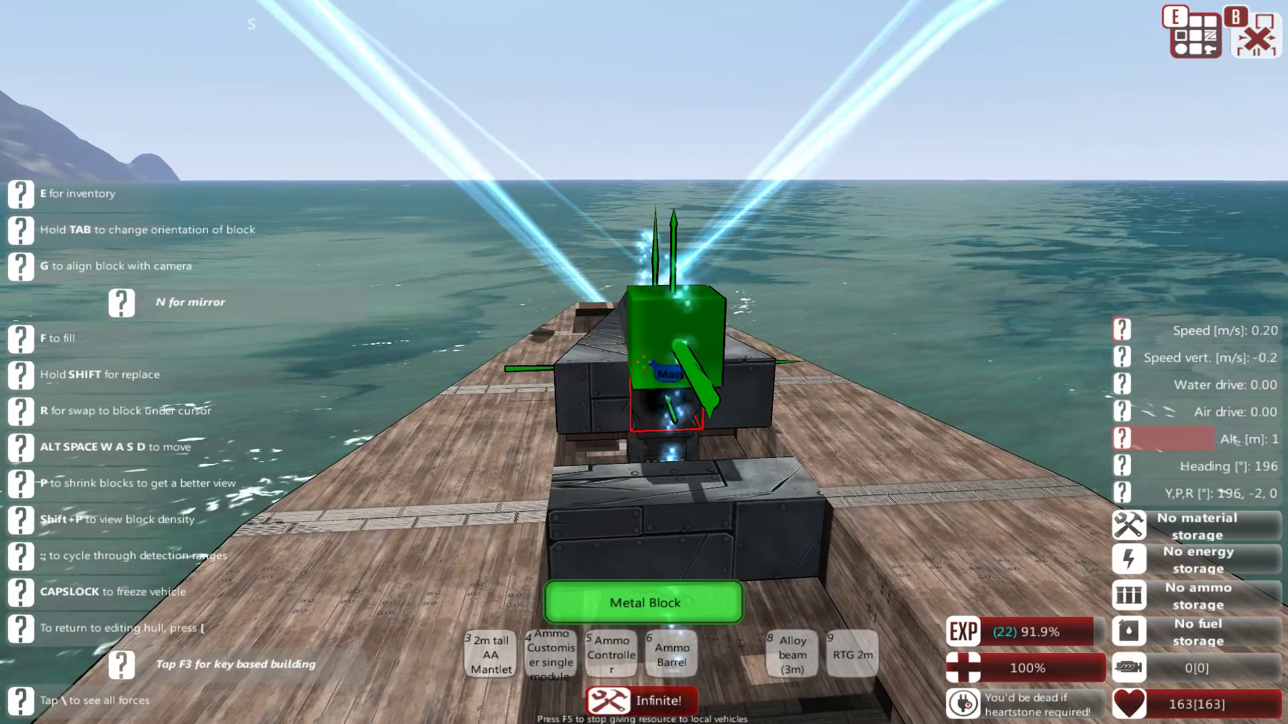
{"action": "key", "text": "space"}
{"action": "key", "text": "w"}
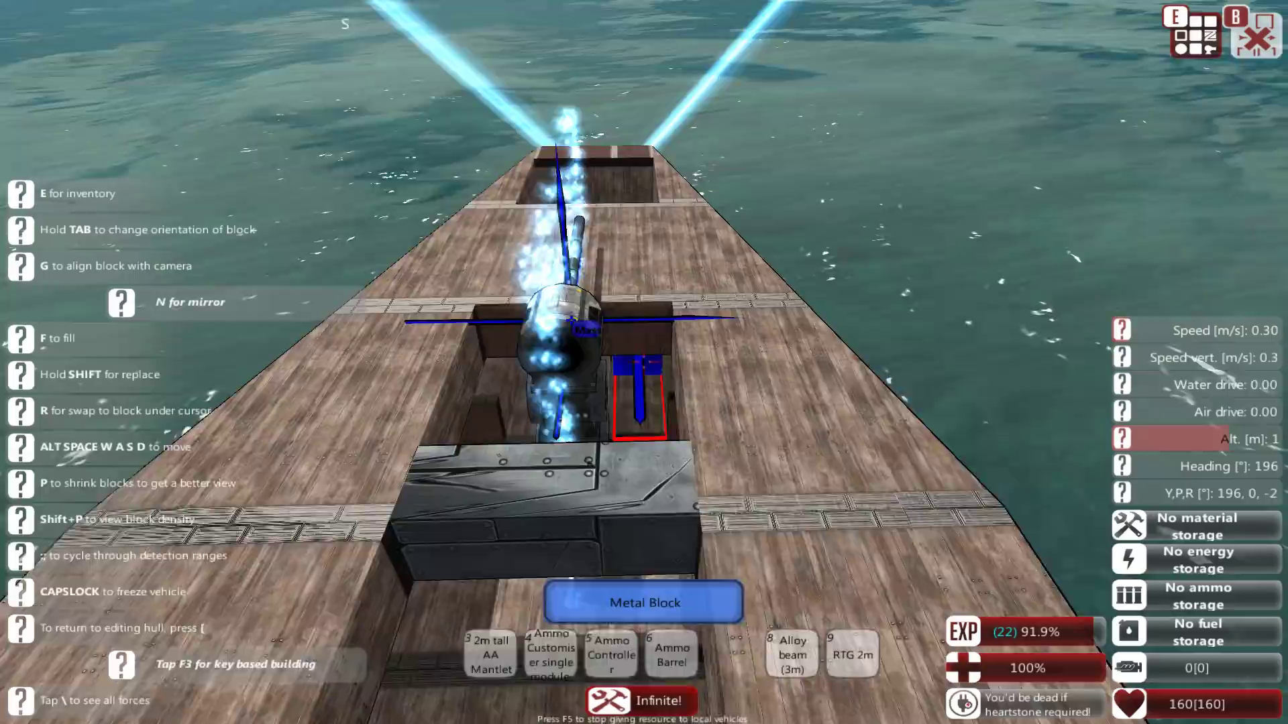
{"action": "key", "text": "a"}
{"action": "key", "text": "w"}
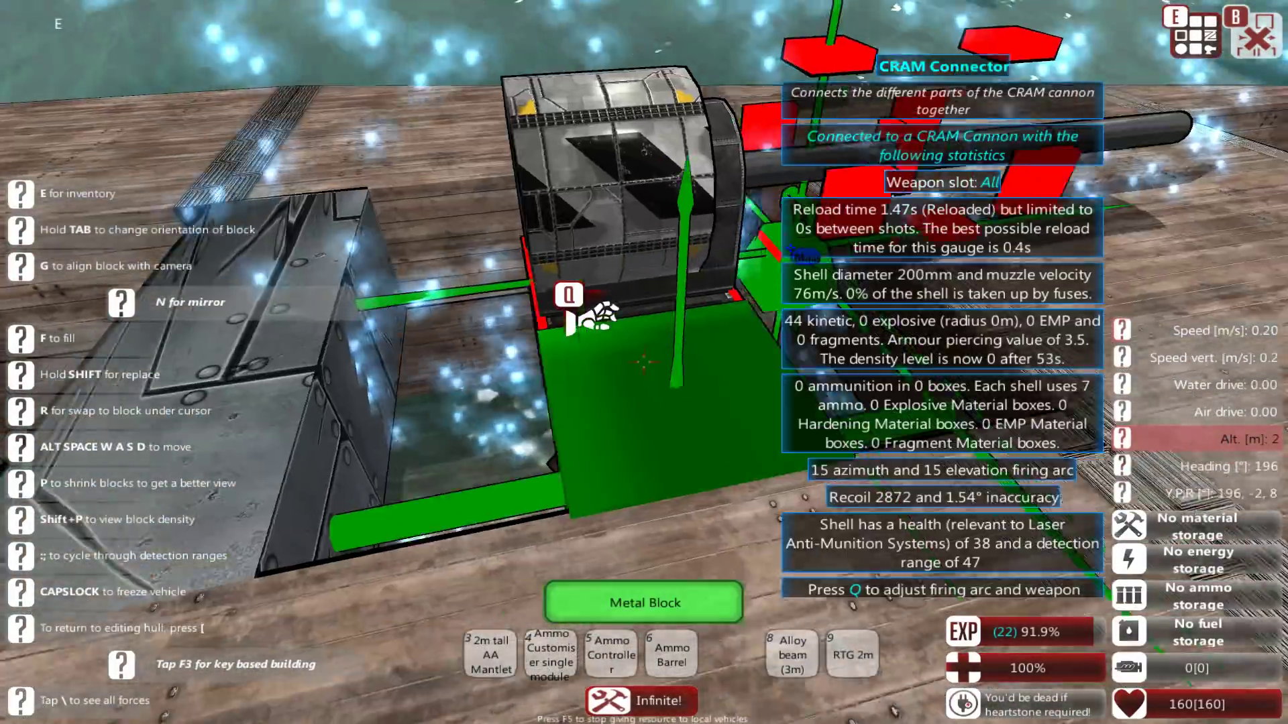
{"action": "key", "text": "a"}
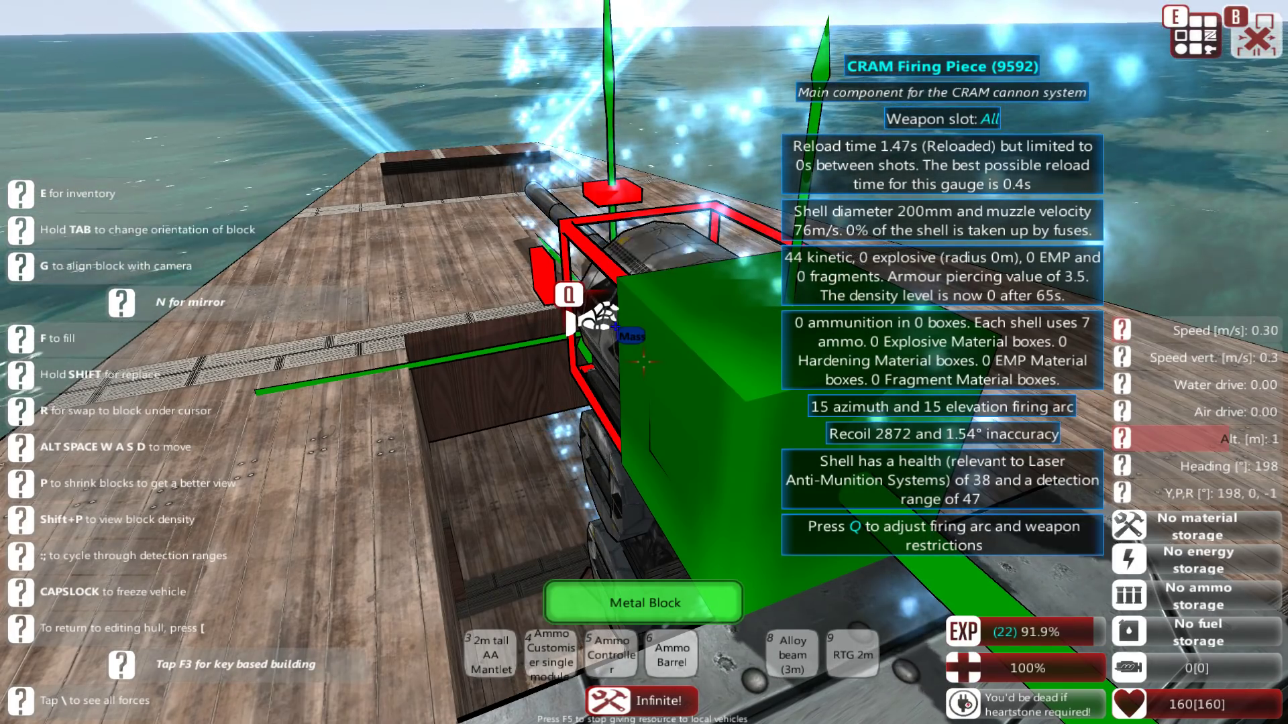
Step: Attach mirrored Auto Loader x3 Manual Orientation blocks to both sides of the CRAM connector below deck
{"action": "key", "text": "e"}
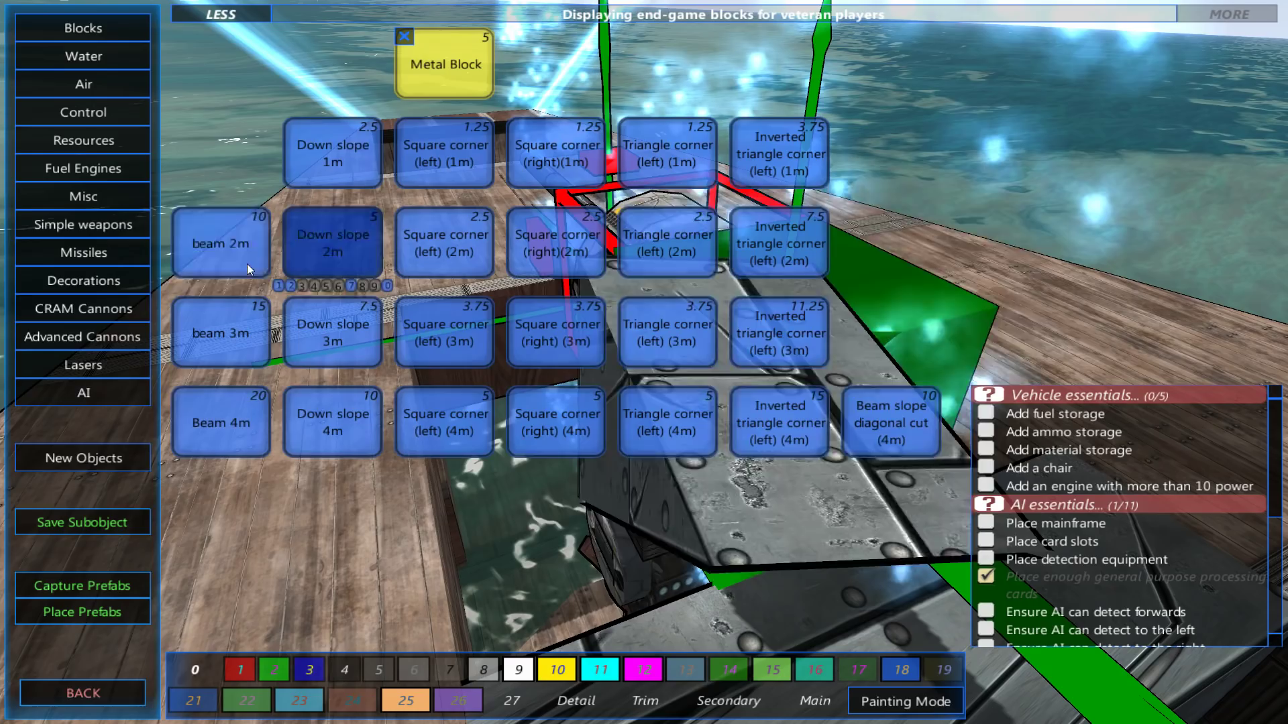
{"action": "left_click", "coordinate": [121, 313]}
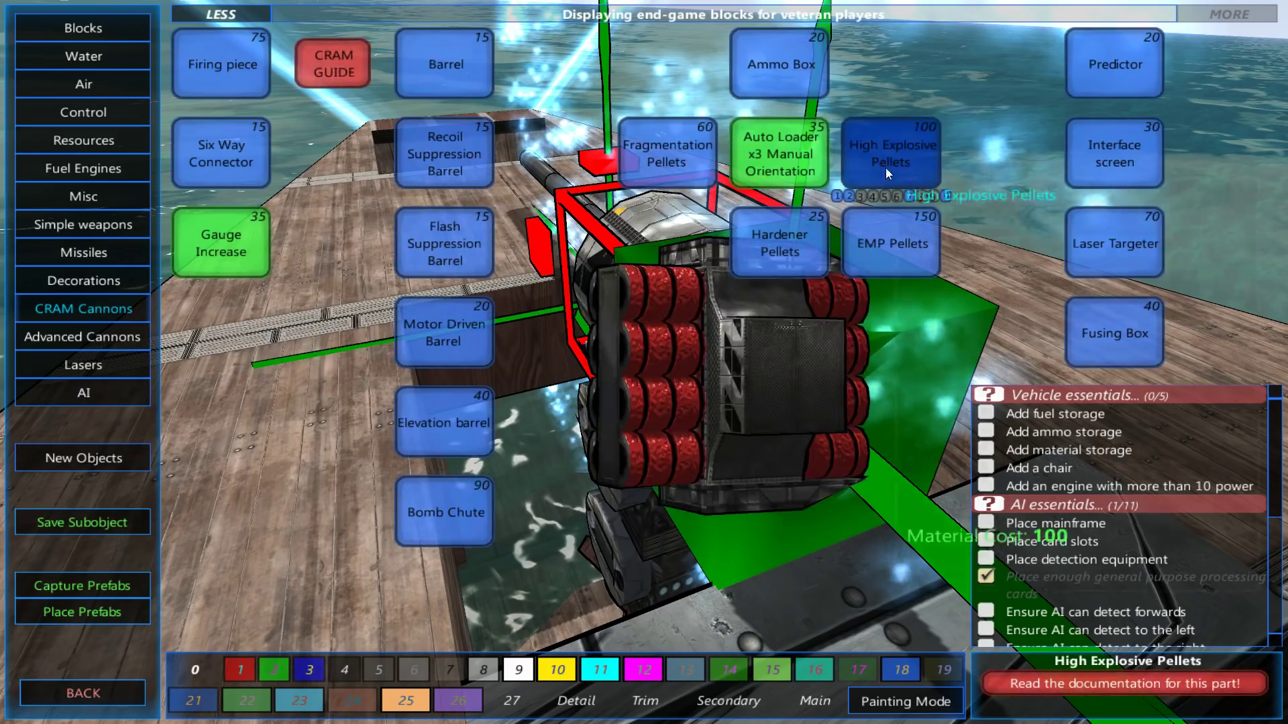
{"action": "left_click", "coordinate": [886, 168]}
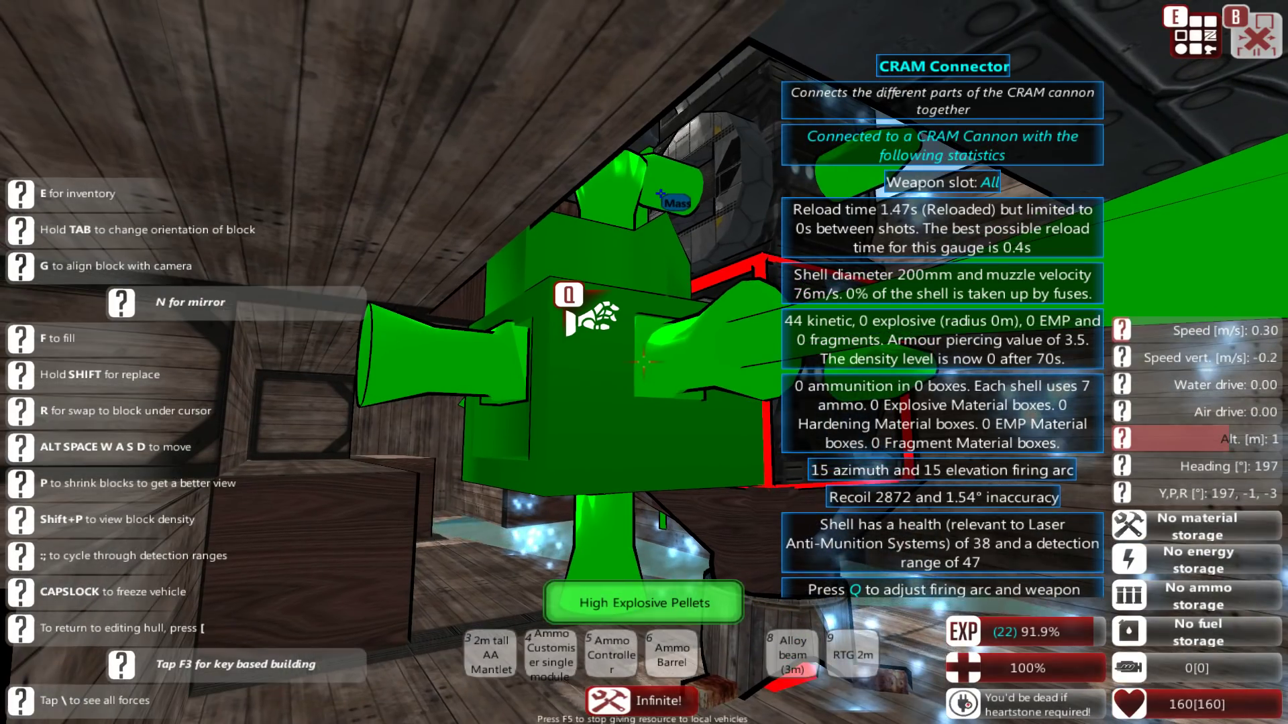
{"action": "key", "text": "e"}
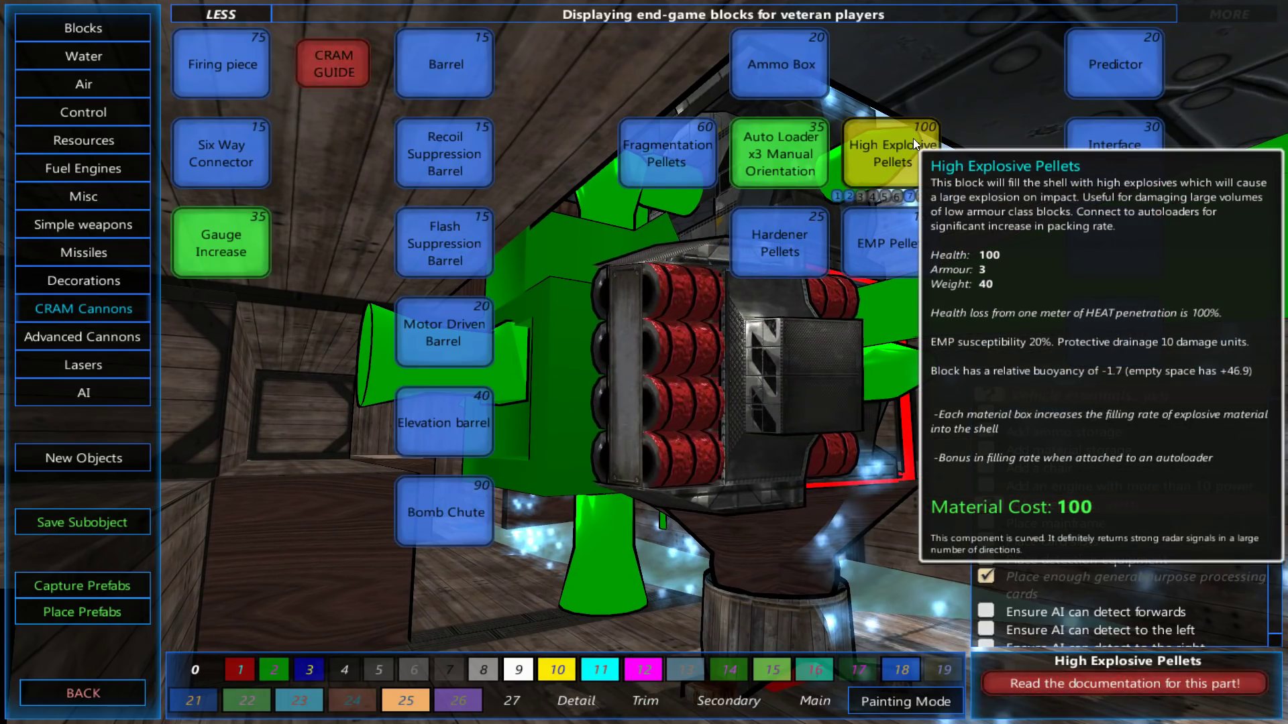
{"action": "left_click", "coordinate": [817, 148]}
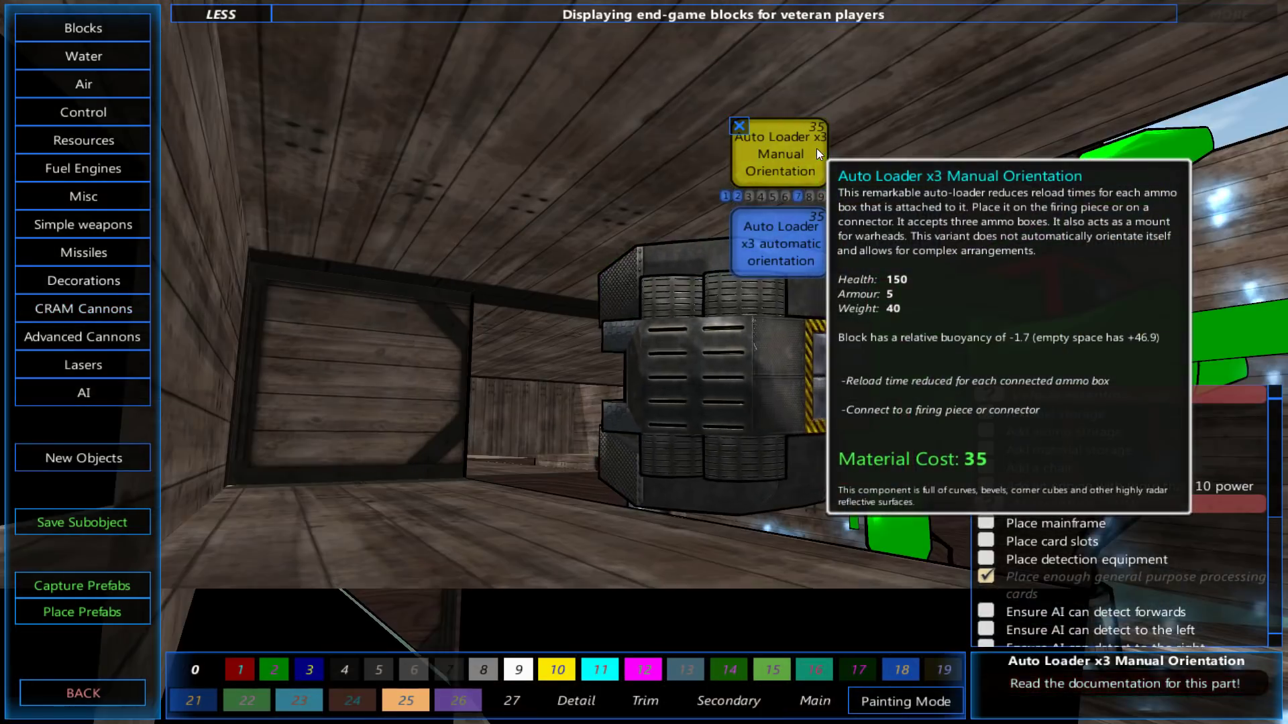
{"action": "left_click", "coordinate": [816, 150]}
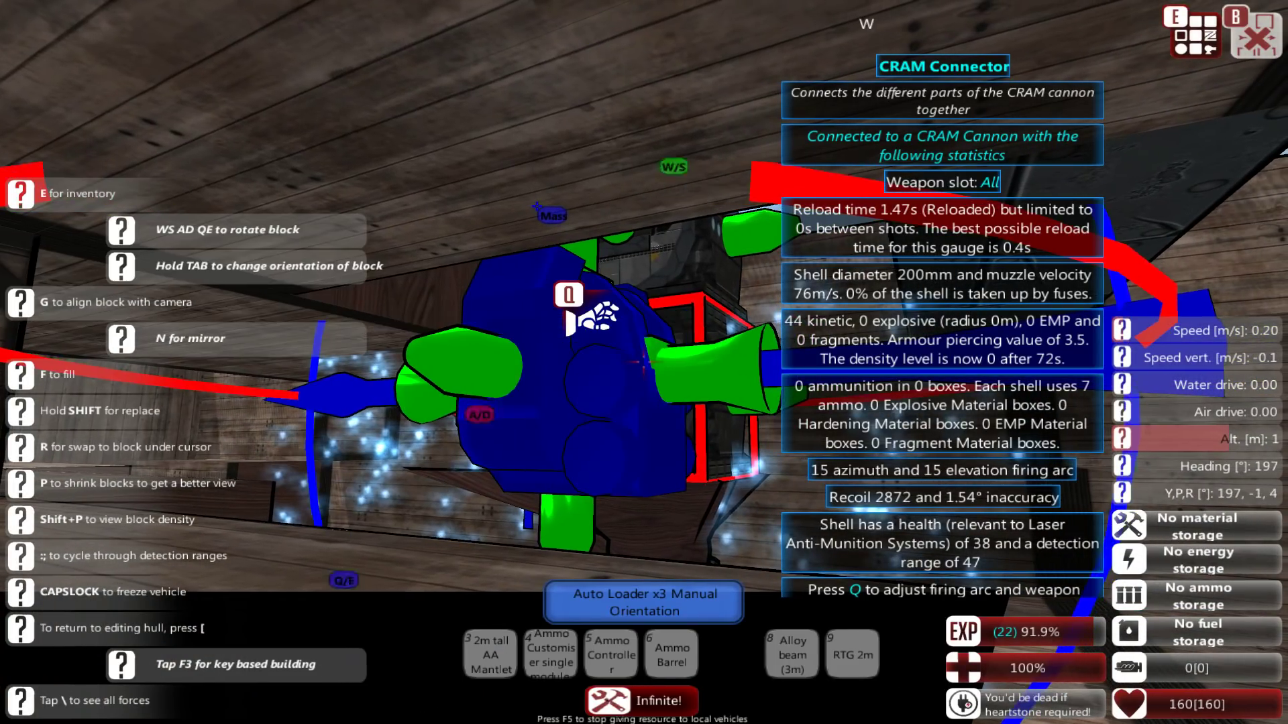
{"action": "left_click", "coordinate": [644, 363]}
{"action": "key", "text": "d"}
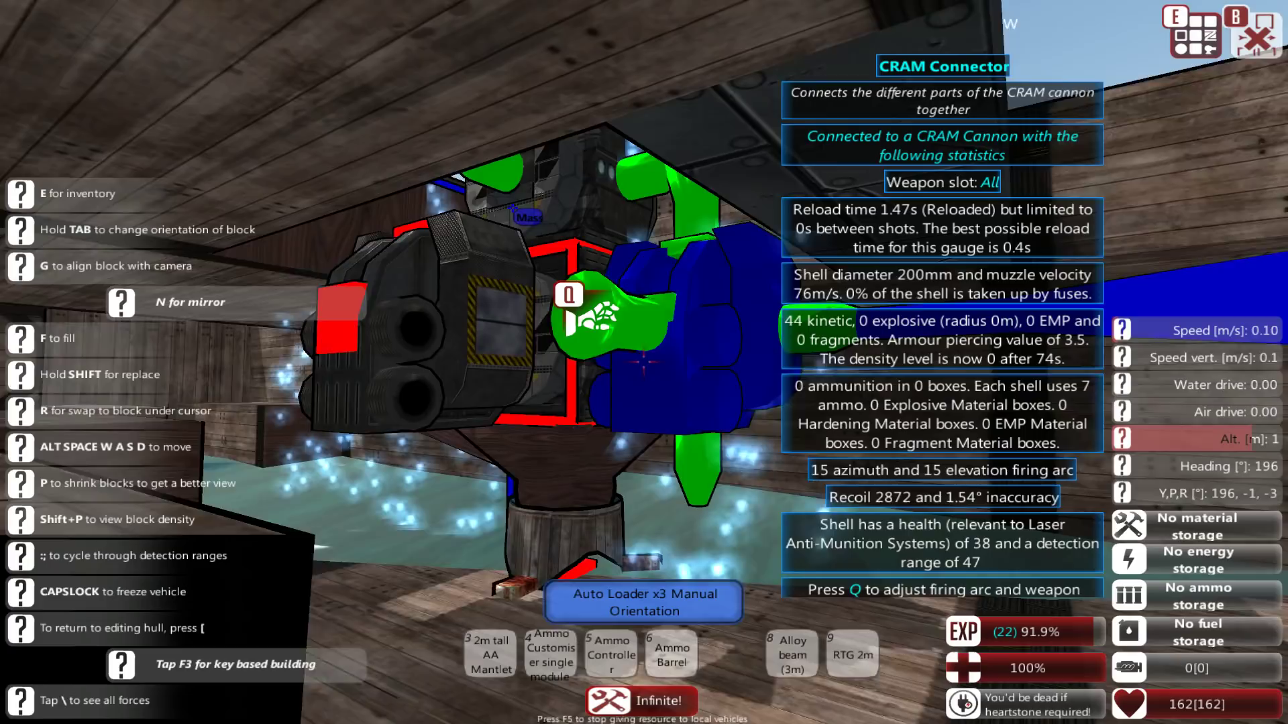
{"action": "key", "text": "space"}
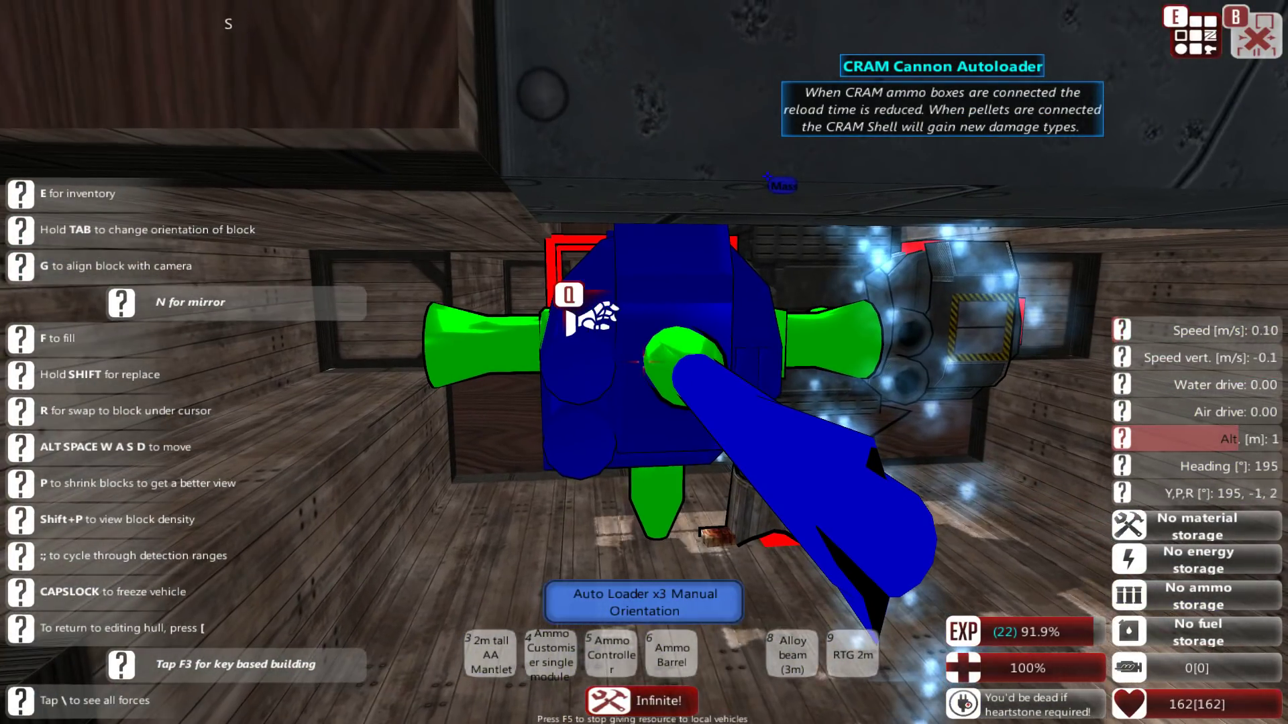
Step: Attach mirrored High Explosive Pellets to the autoloaders on both sides of the turret
{"action": "key", "text": "e"}
{"action": "left_click", "coordinate": [735, 121]}
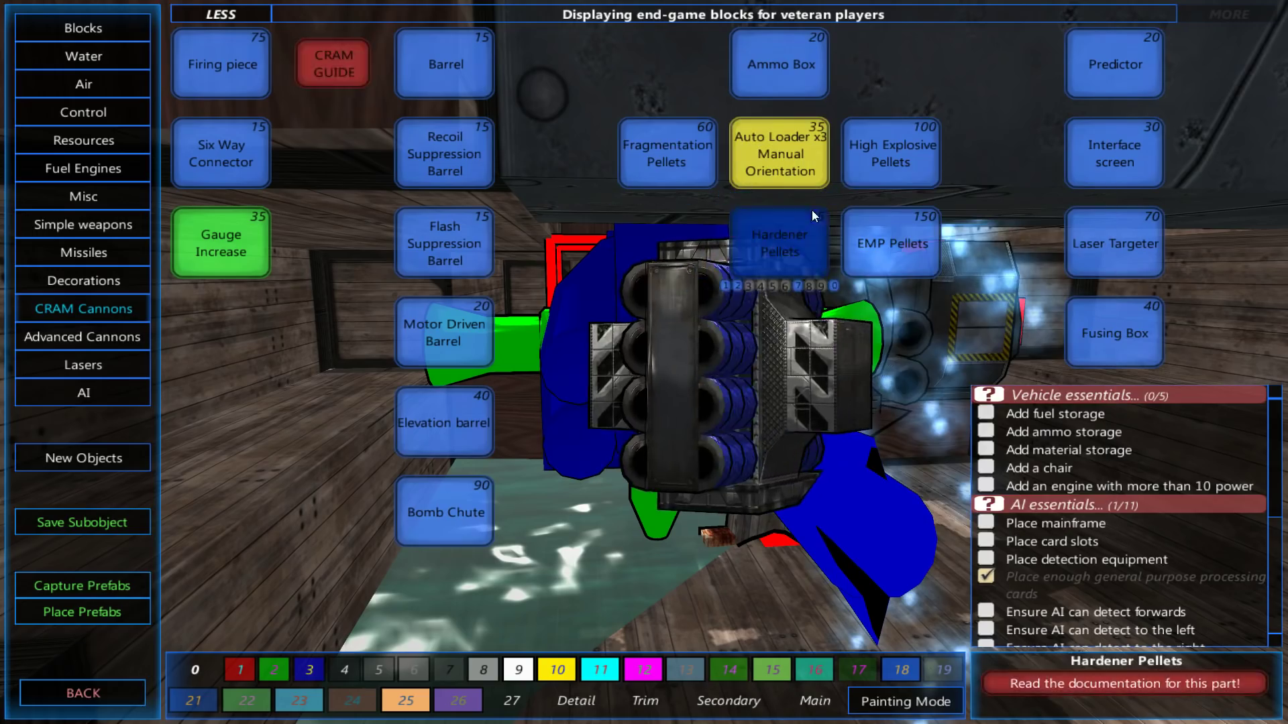
{"action": "left_click", "coordinate": [878, 163]}
{"action": "left_click", "coordinate": [645, 363]}
{"action": "key", "text": "d"}
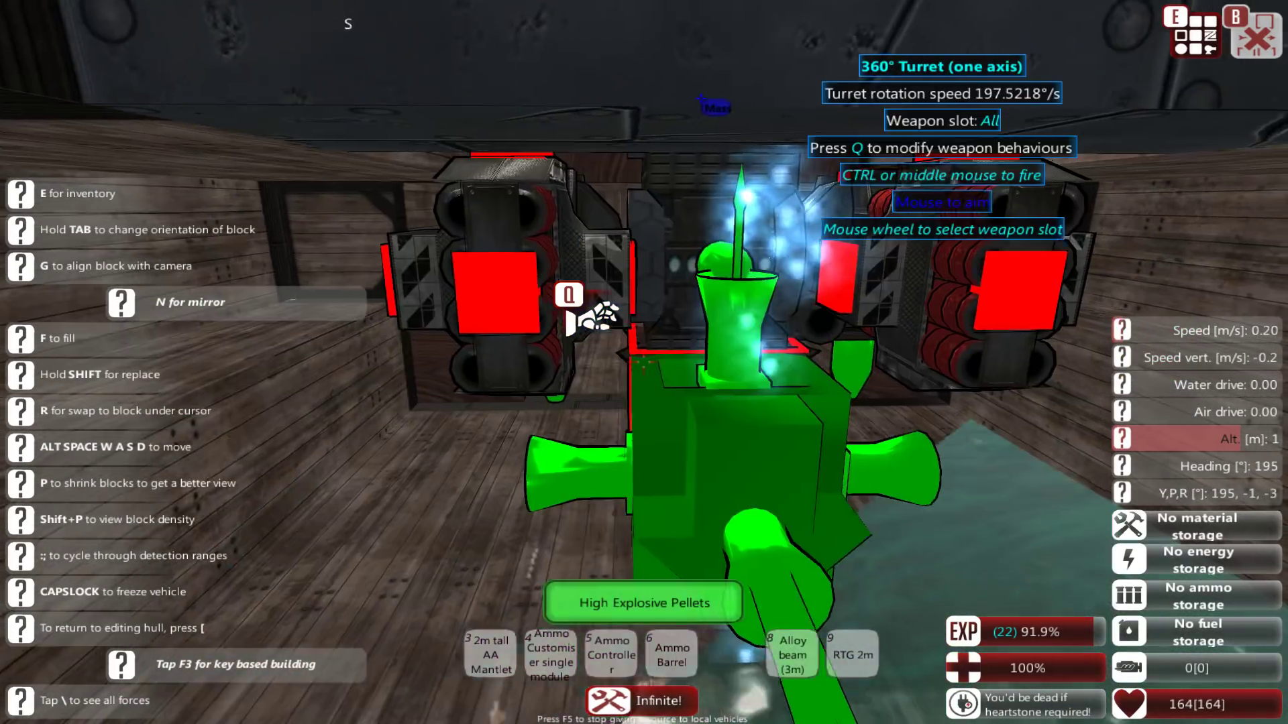
{"action": "key", "text": "e"}
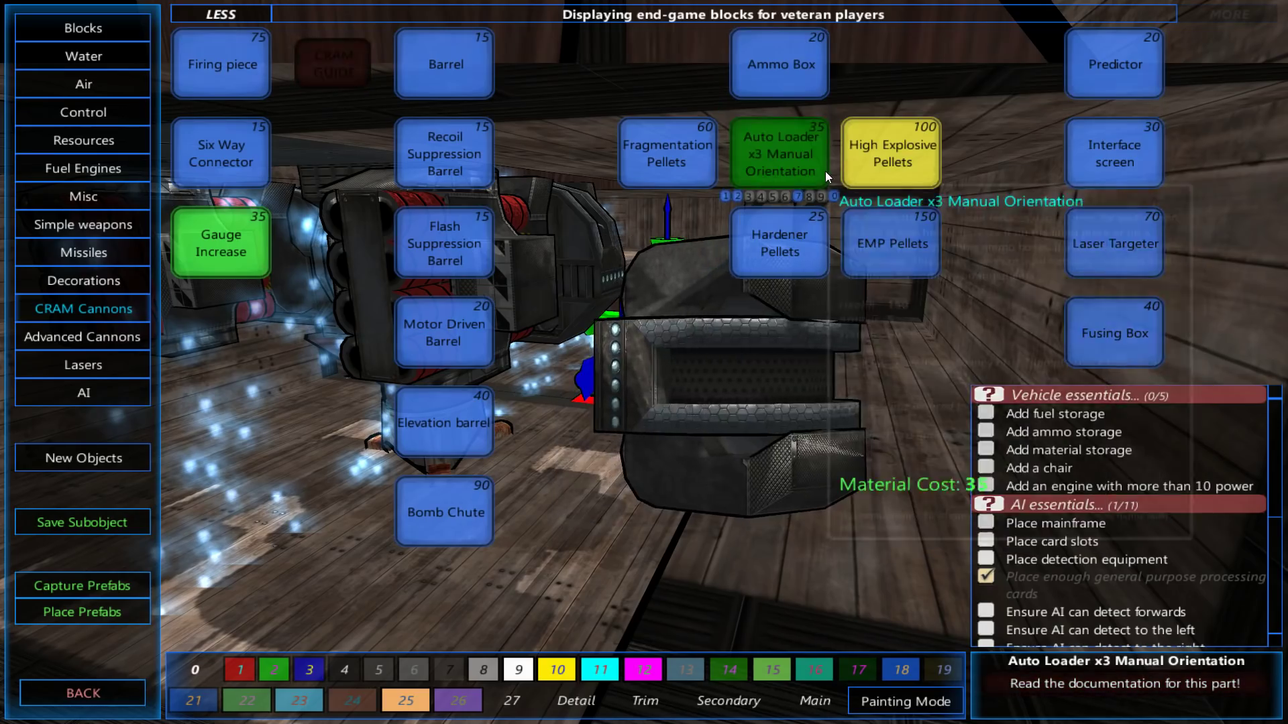
{"action": "left_click", "coordinate": [806, 164]}
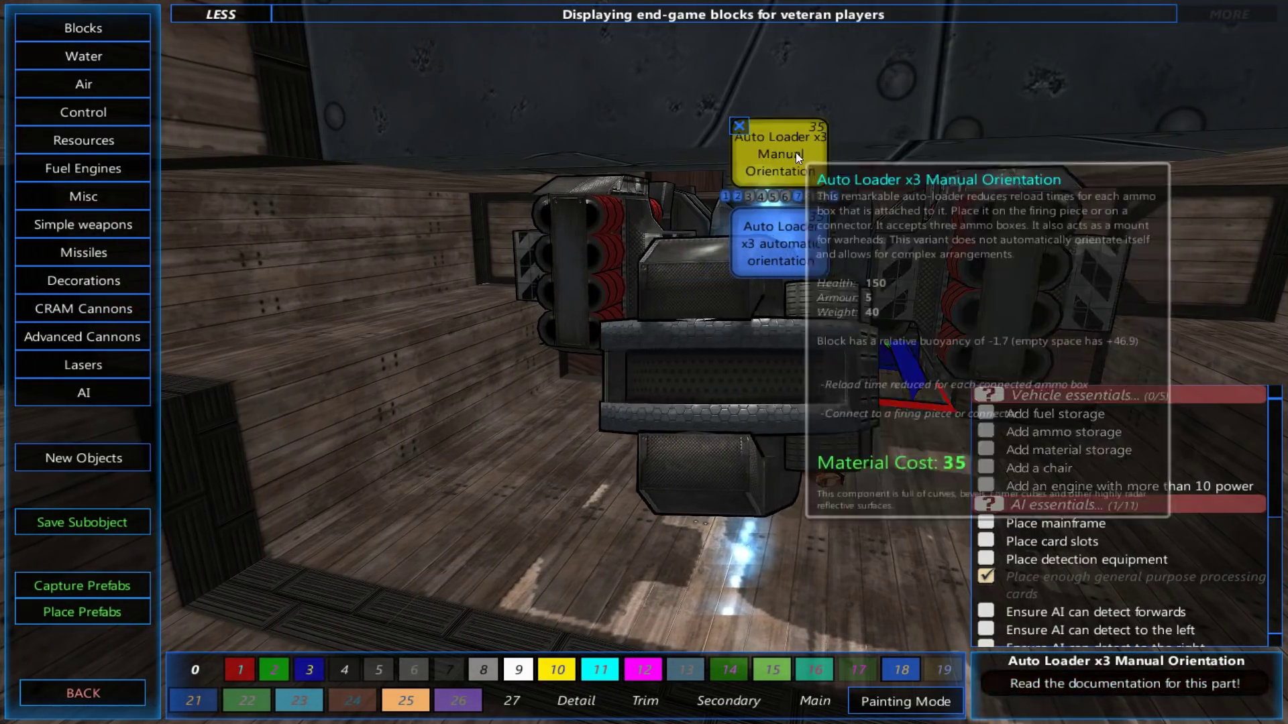
{"action": "left_click", "coordinate": [797, 152]}
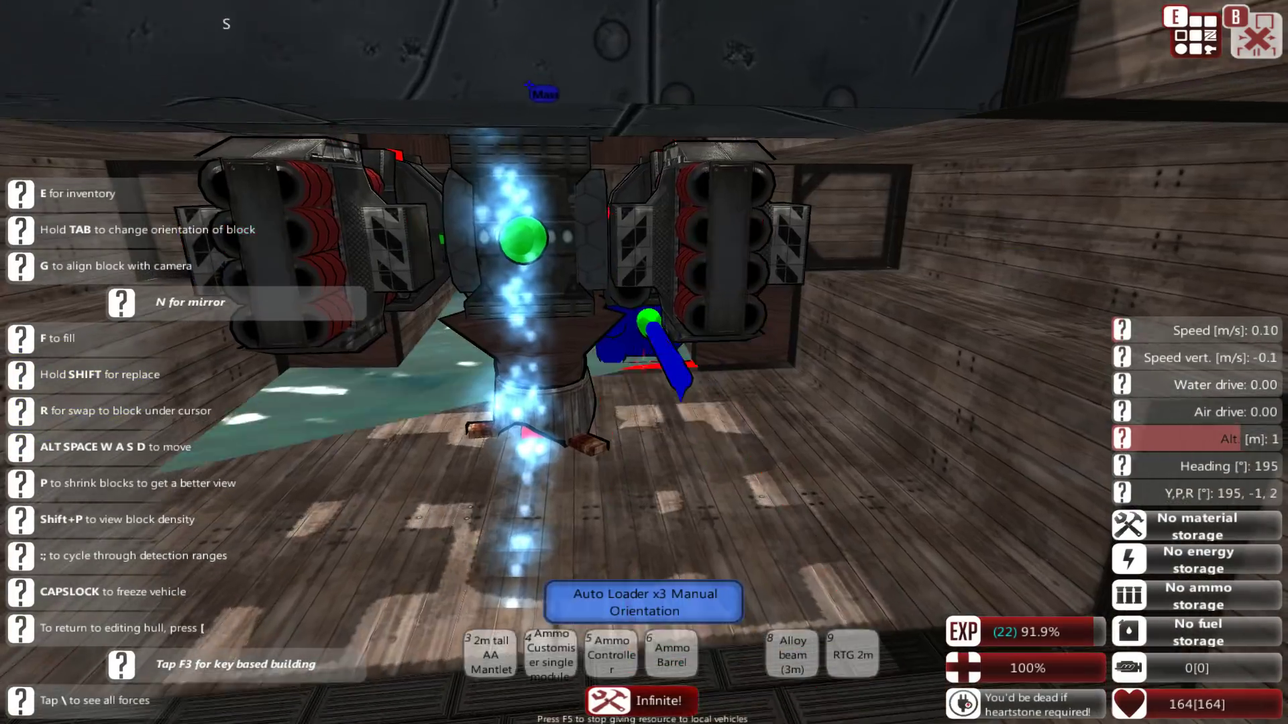
{"action": "key", "text": "d"}
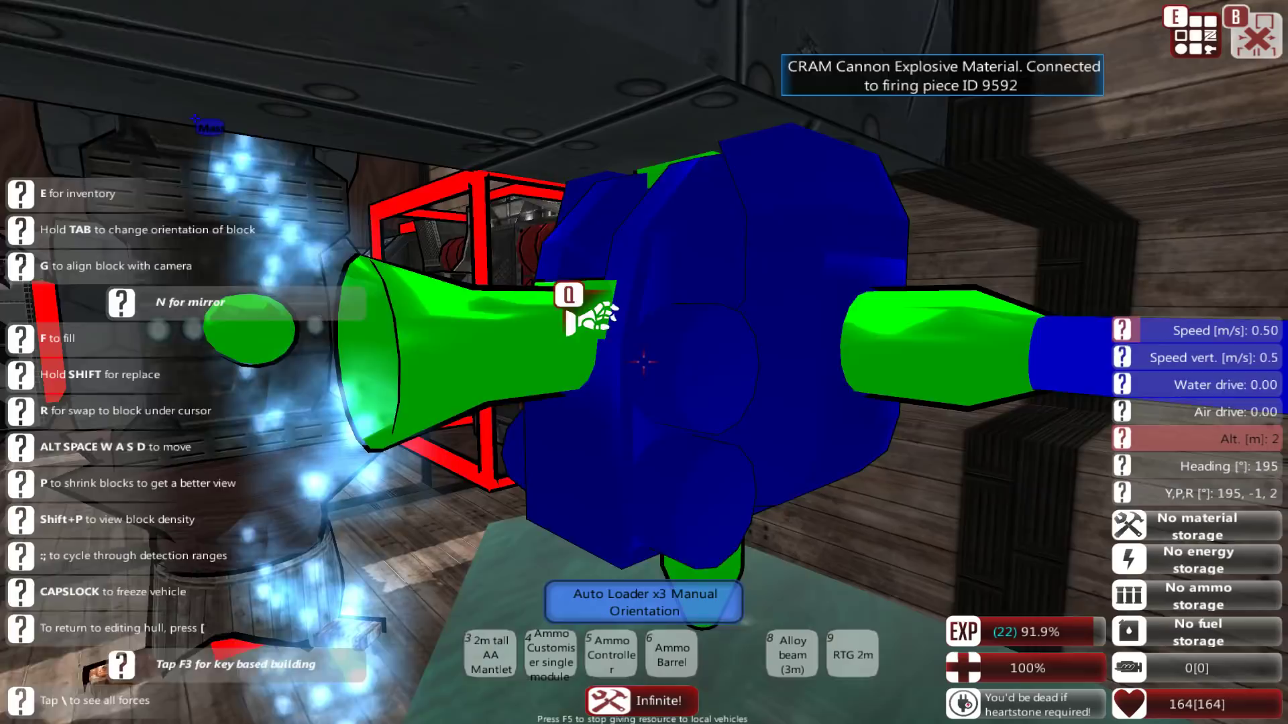
{"action": "key", "text": "s"}
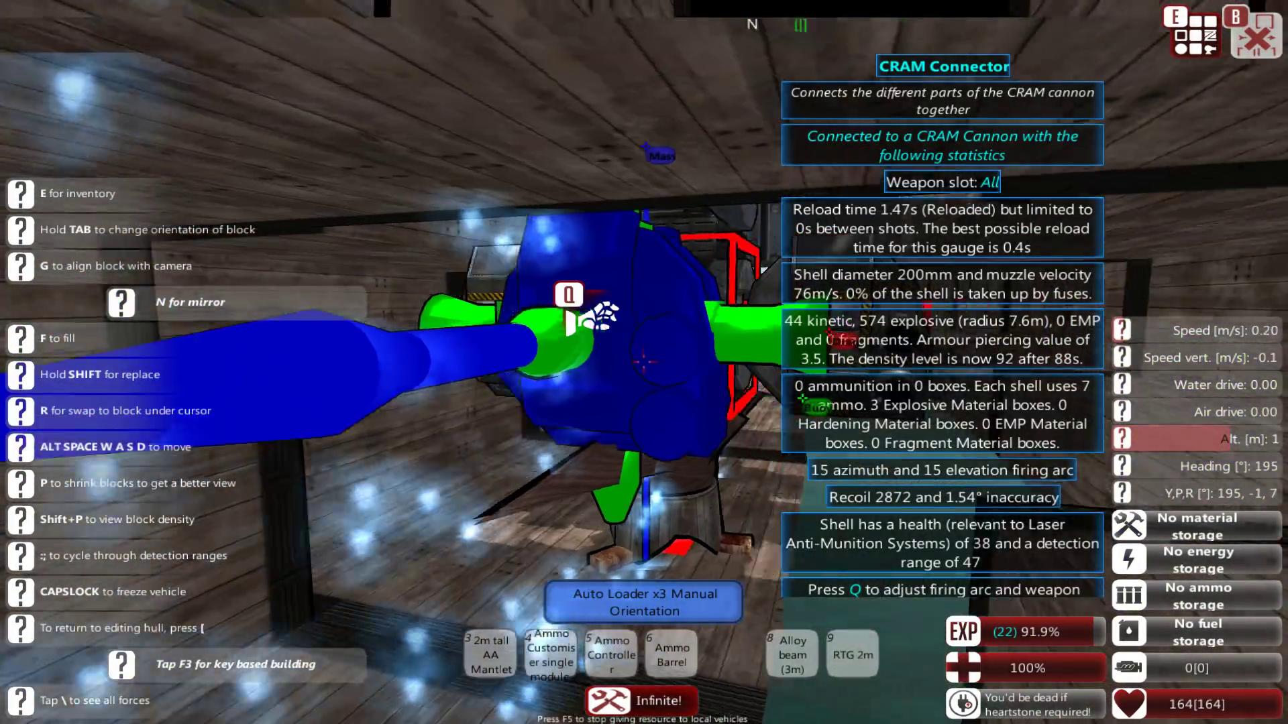
Step: Attach mirrored CRAM Ammo Boxes on both sides of the turret below deck and Hardener Pellets on its centreline
{"action": "key", "text": "e"}
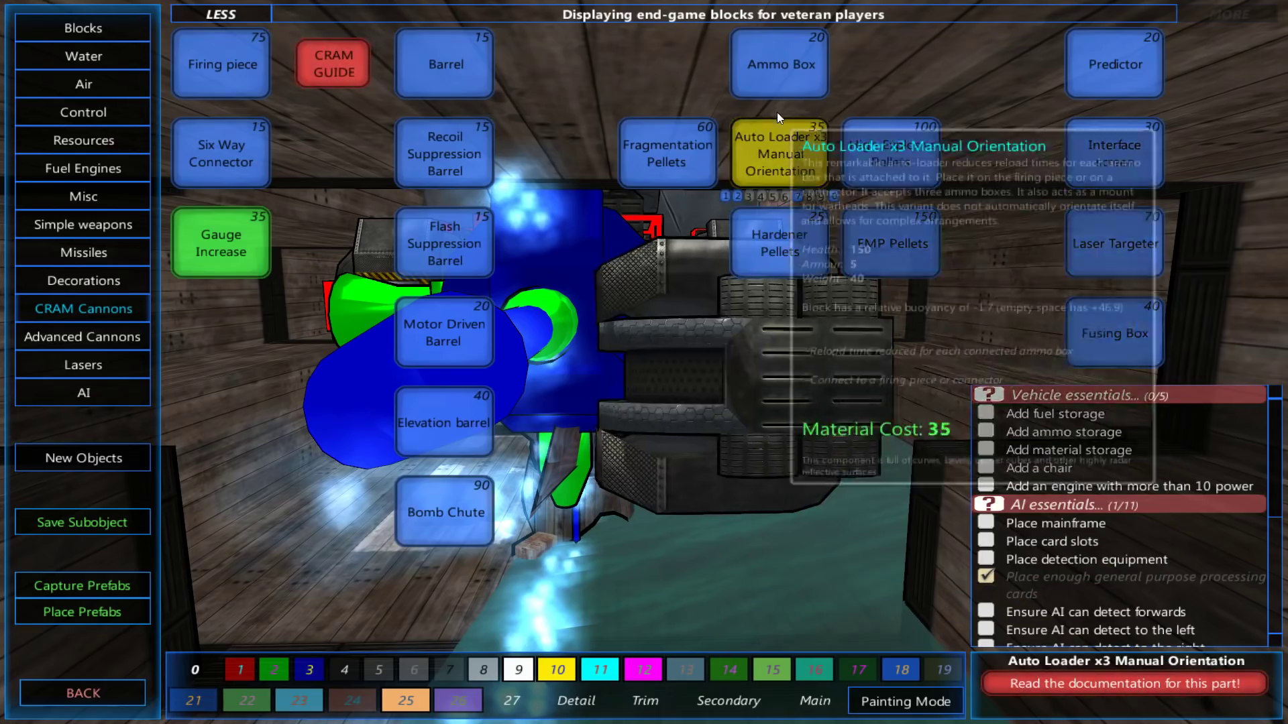
{"action": "left_click", "coordinate": [778, 93]}
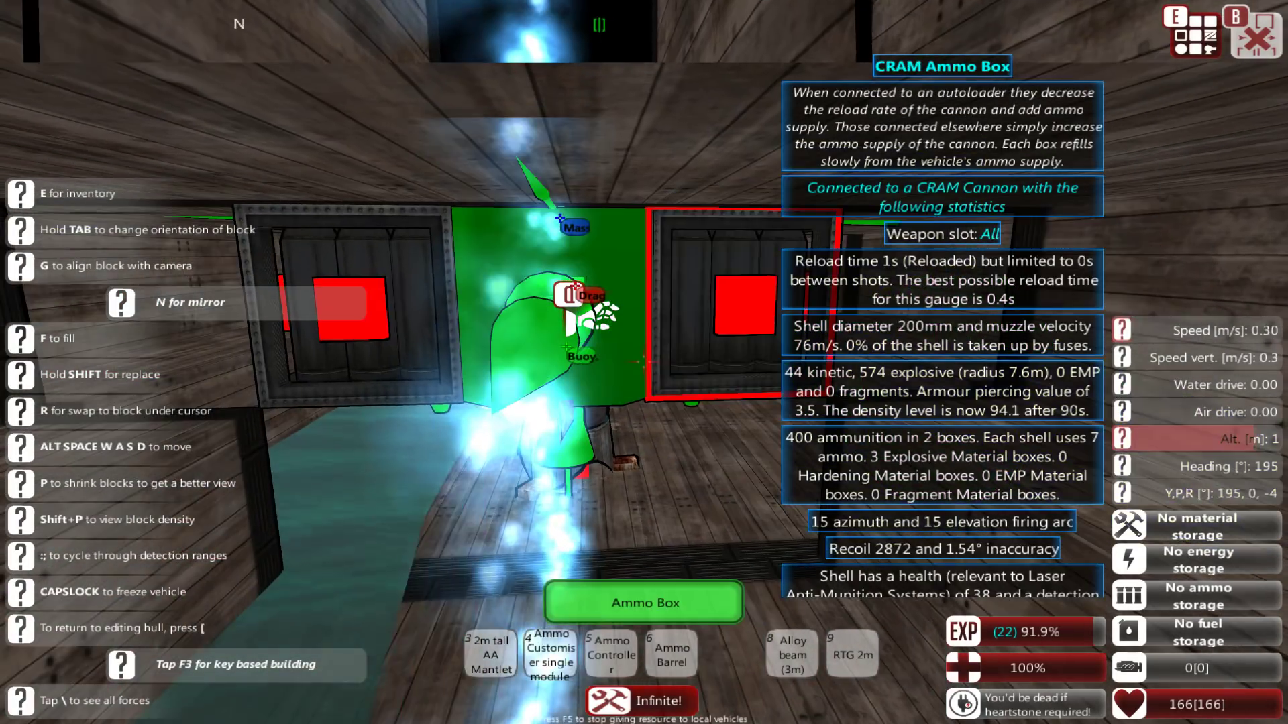
{"action": "key", "text": "e"}
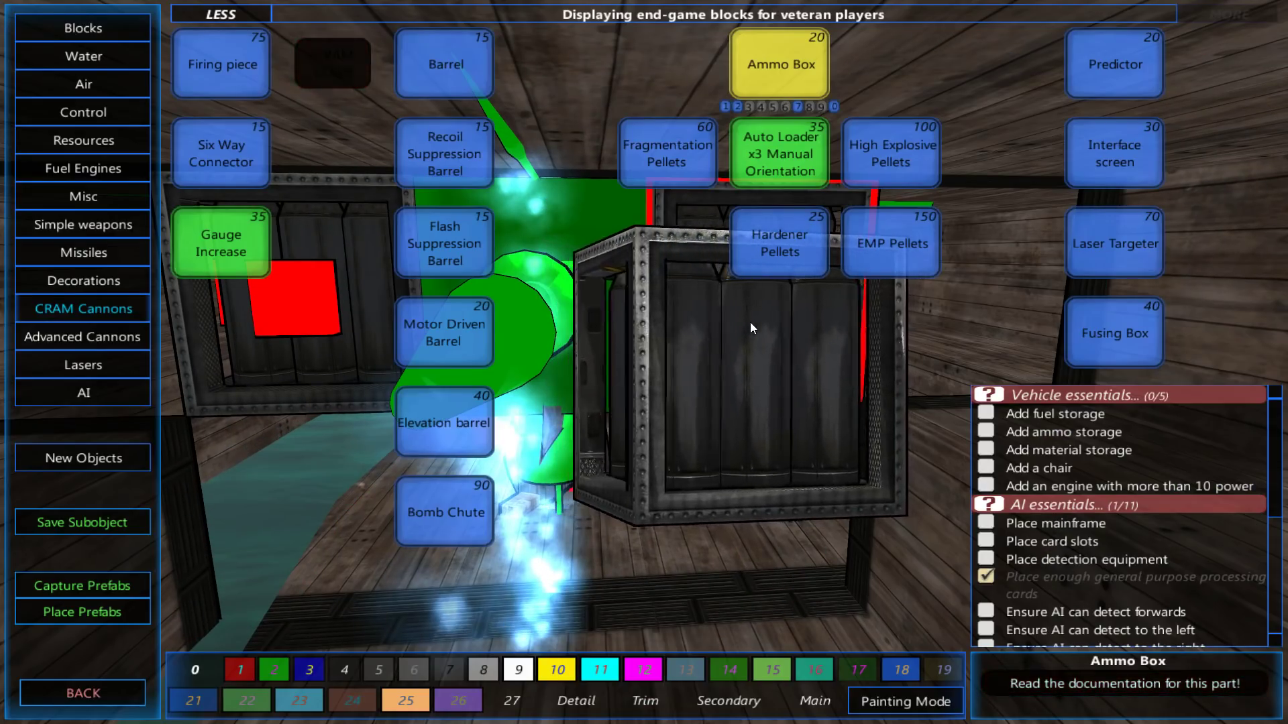
{"action": "left_click", "coordinate": [777, 242]}
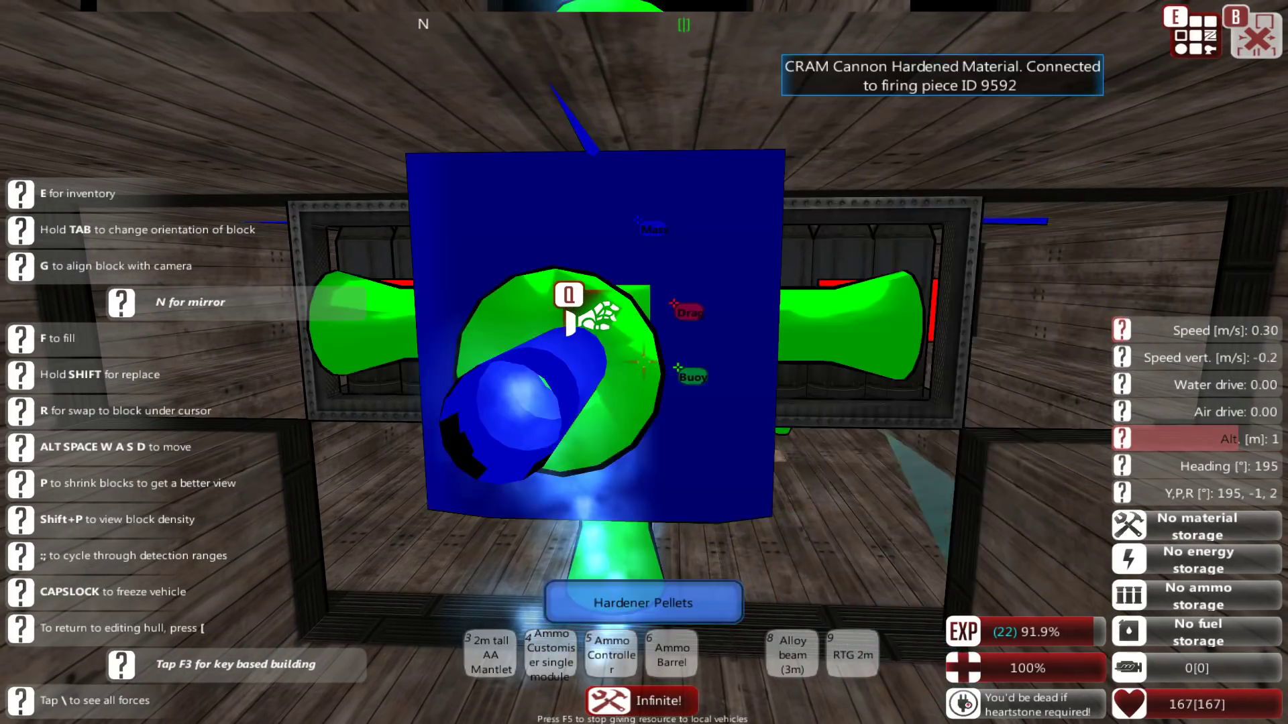
Step: Attach an EMP Pellets block on the centreline below the cannon and return above deck
{"action": "key", "text": "e"}
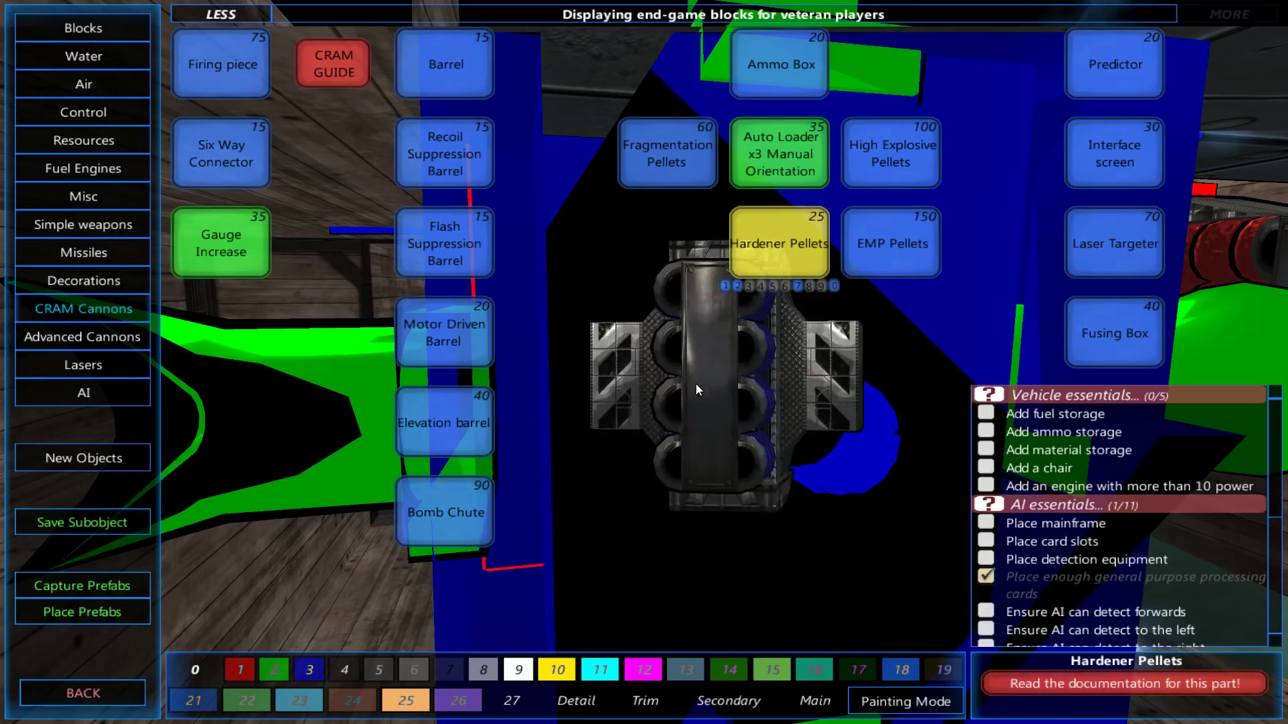
{"action": "left_click", "coordinate": [887, 214]}
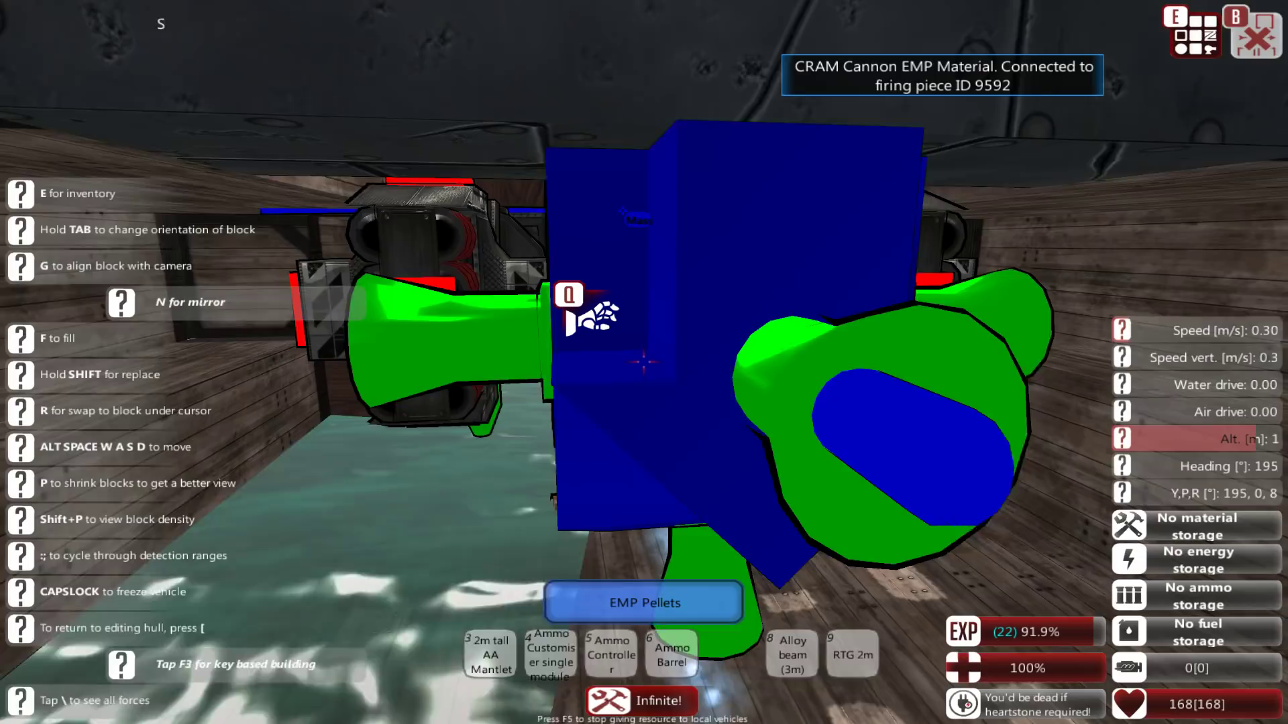
{"action": "key", "text": "space"}
{"action": "key", "text": "s"}
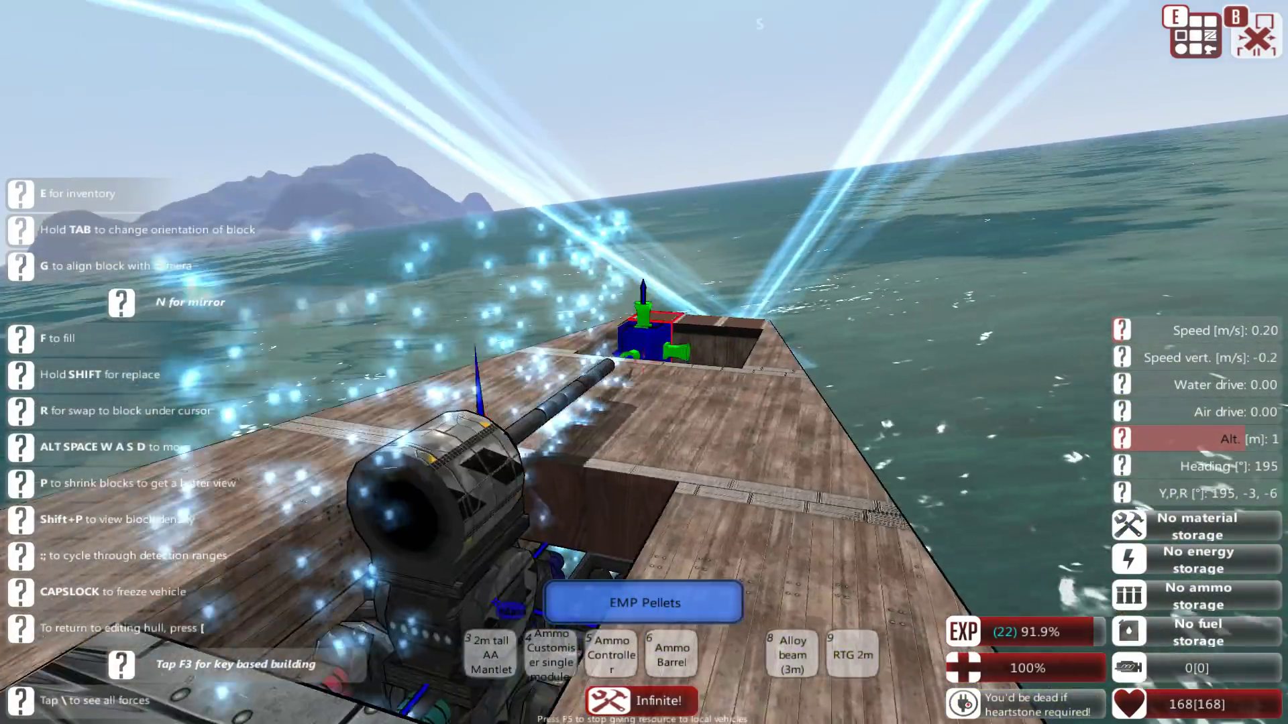
Step: Attach a mirrored pair of Gauge Increase blocks beside the CRAM cannon and another on its centreline
{"action": "key", "text": "w"}
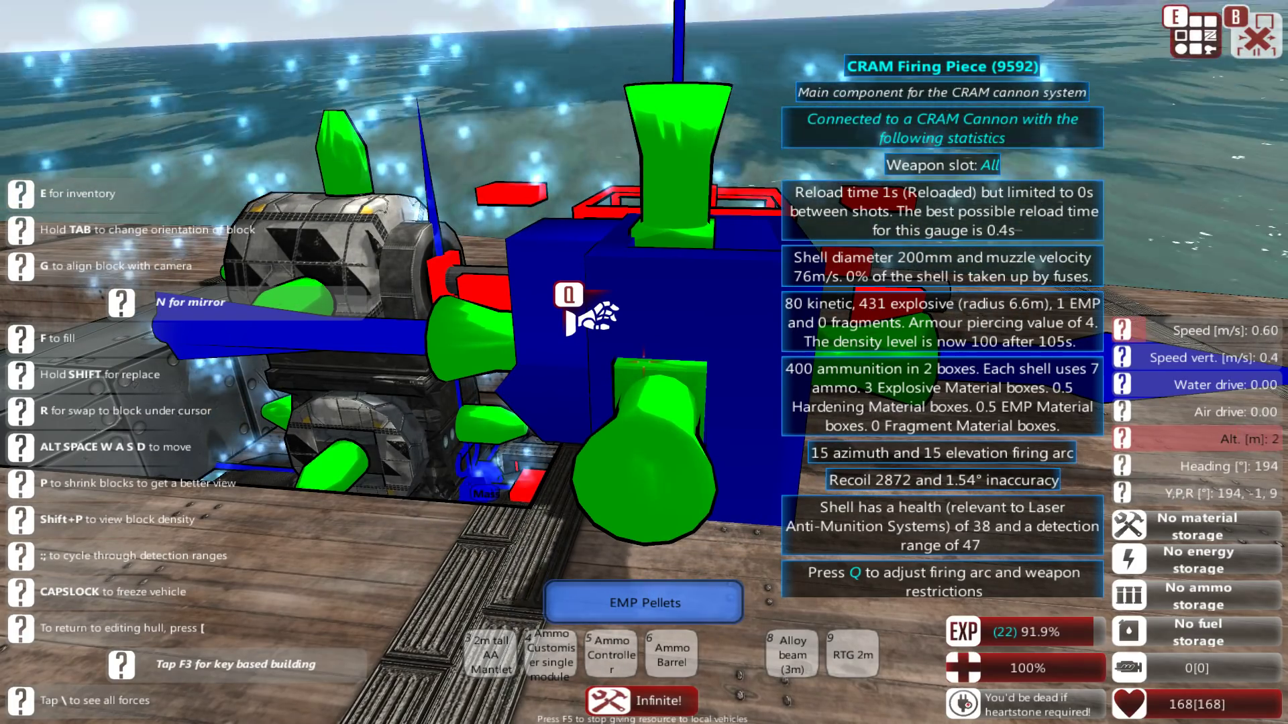
{"action": "key", "text": "s"}
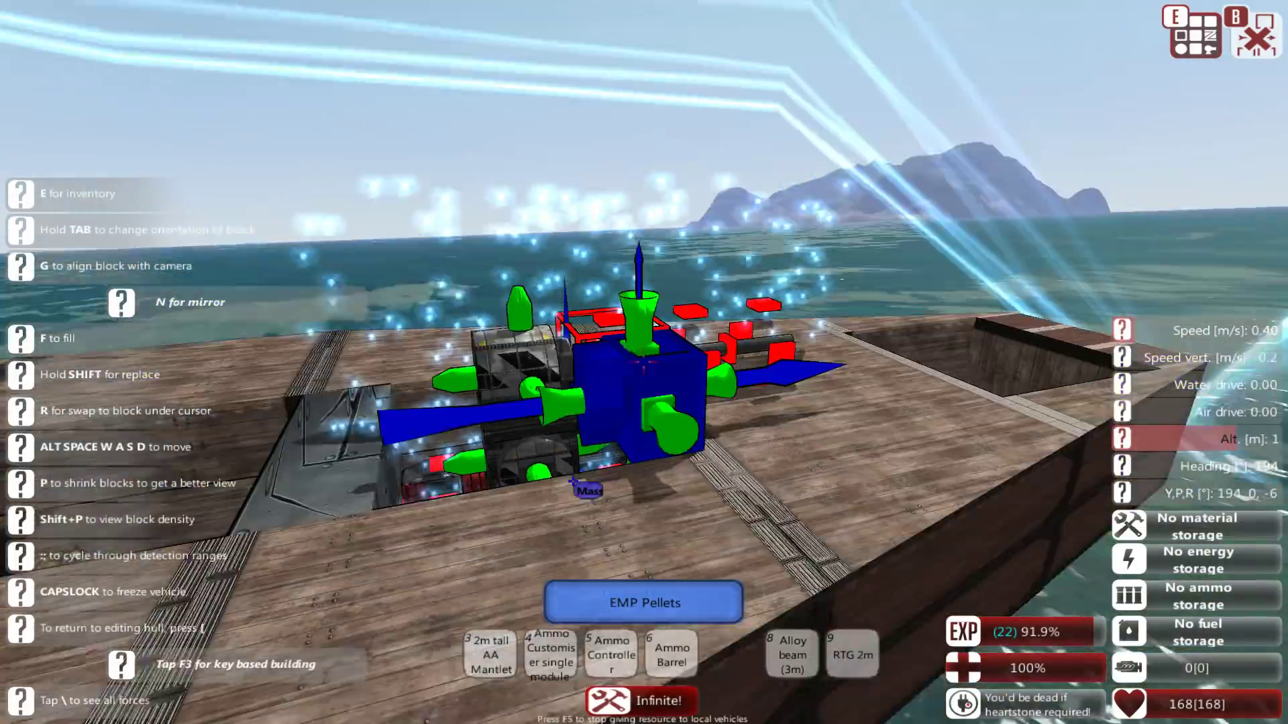
{"action": "key", "text": "a"}
{"action": "key", "text": "a"}
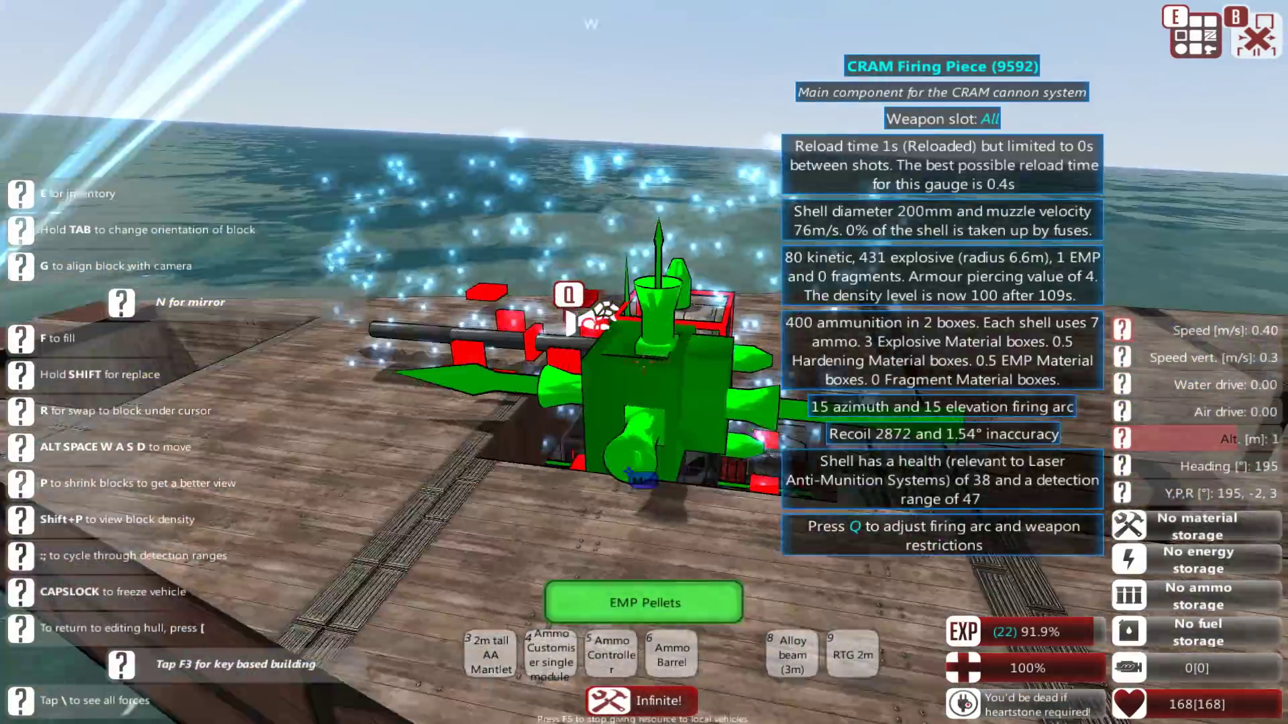
{"action": "key", "text": "d"}
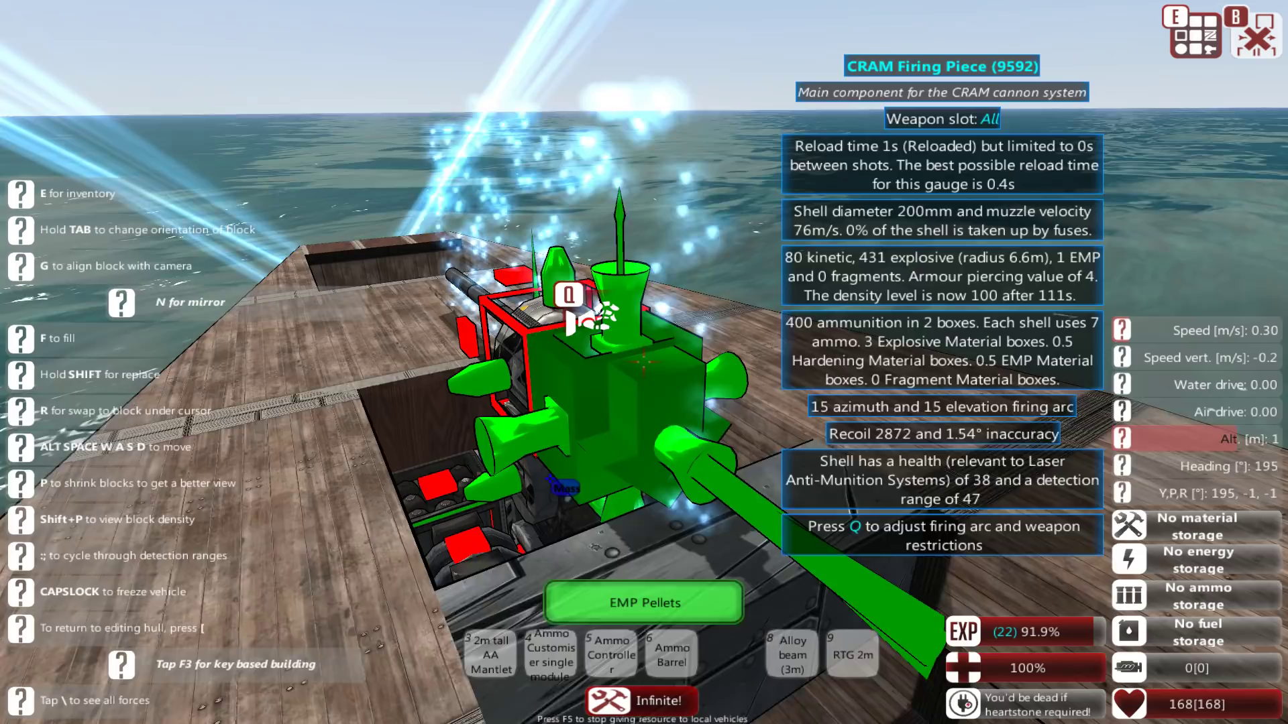
{"action": "key", "text": "e"}
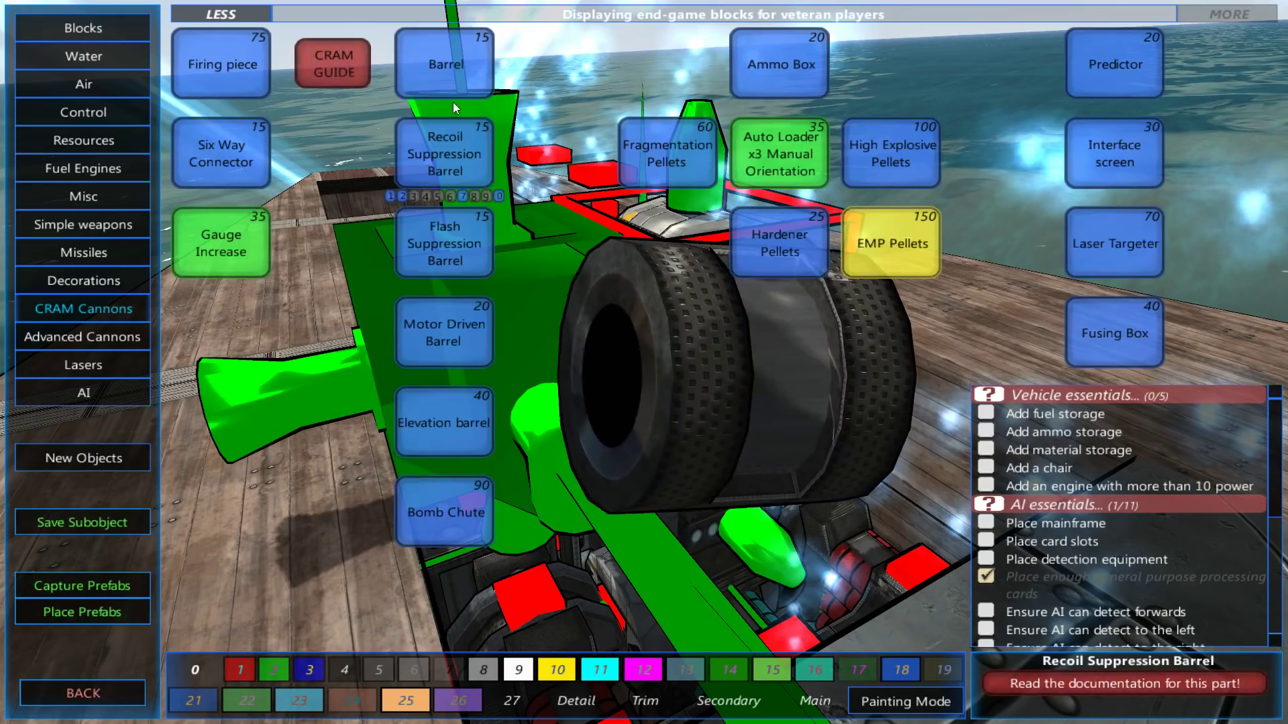
{"action": "scroll", "coordinate": [391, 105], "scroll_direction": "down", "scroll_amount": 2}
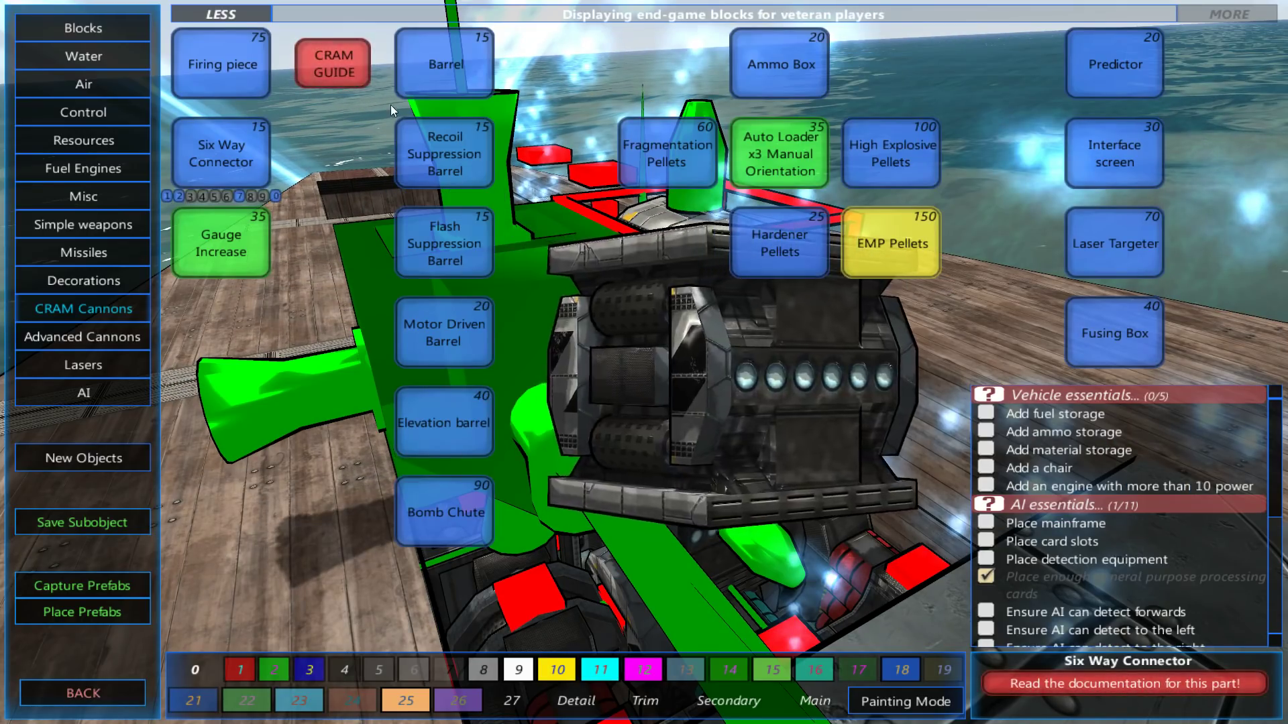
{"action": "left_click", "coordinate": [235, 247]}
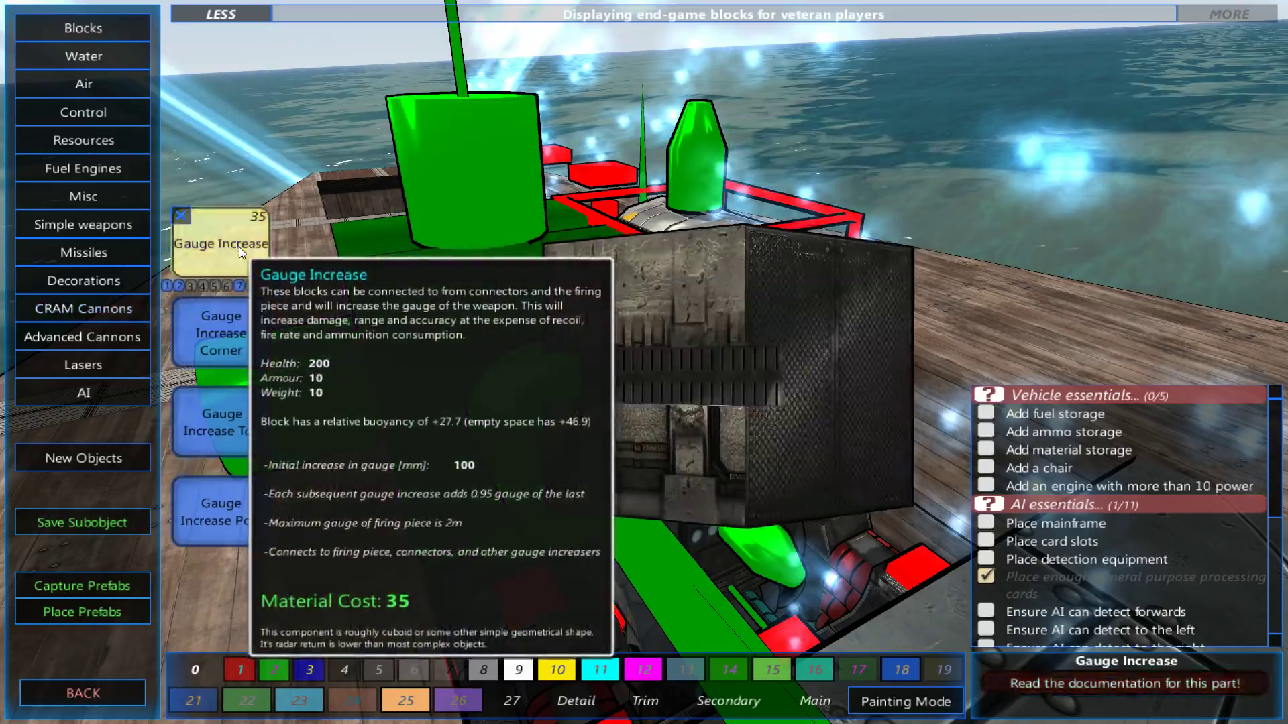
{"action": "left_click", "coordinate": [235, 247]}
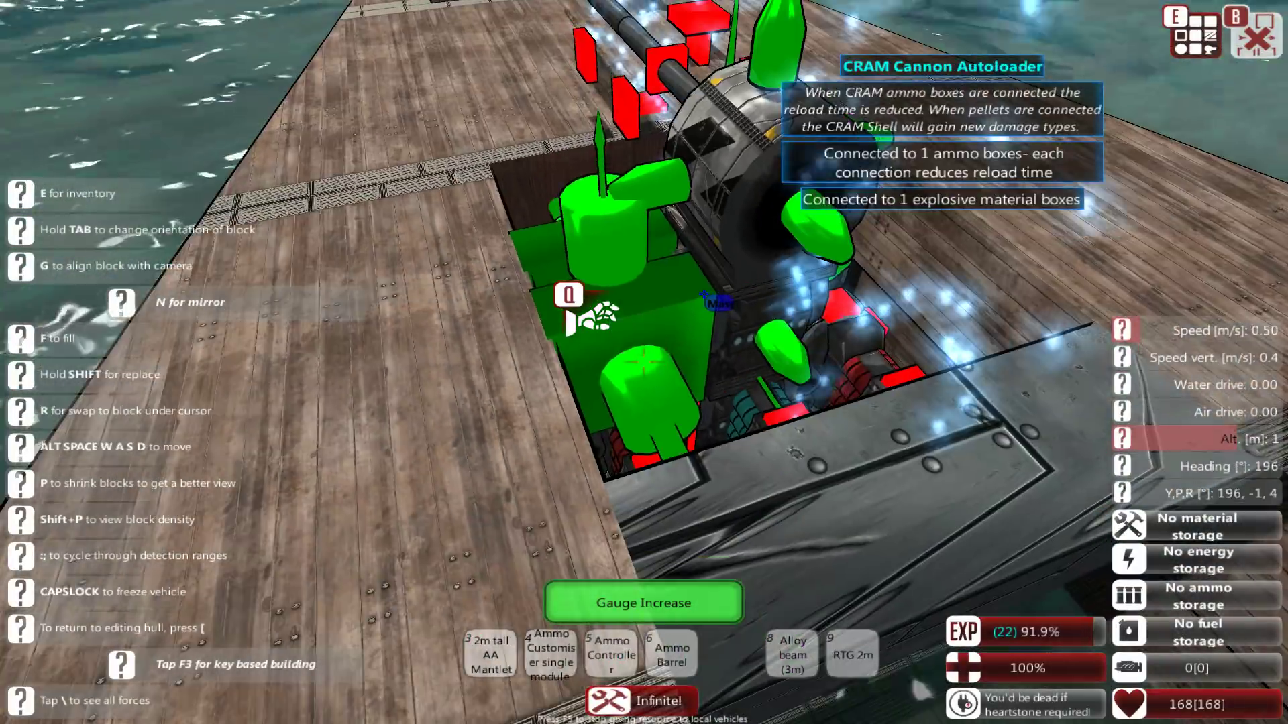
{"action": "left_click", "coordinate": [644, 362]}
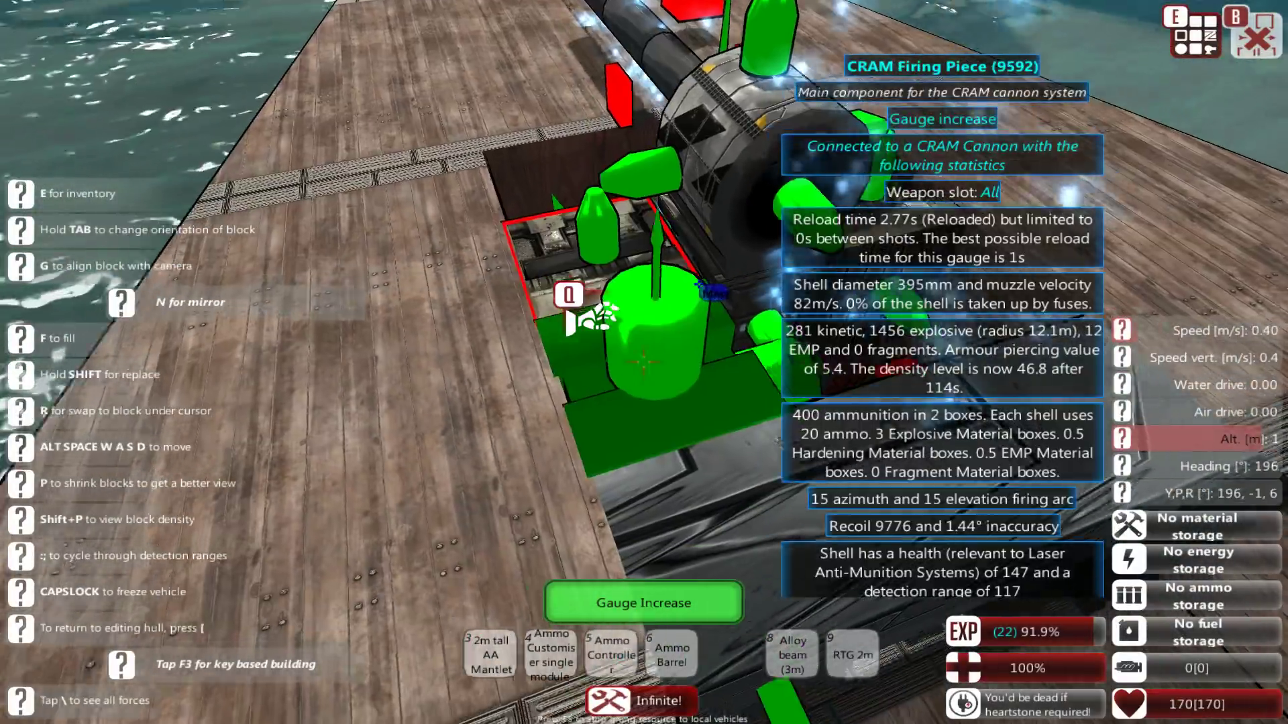
{"action": "left_click", "coordinate": [644, 363]}
Step: Fill the remaining deck-level gaps in front of and behind the CRAM cannon with Gauge Increase blocks
{"action": "key", "text": "d"}
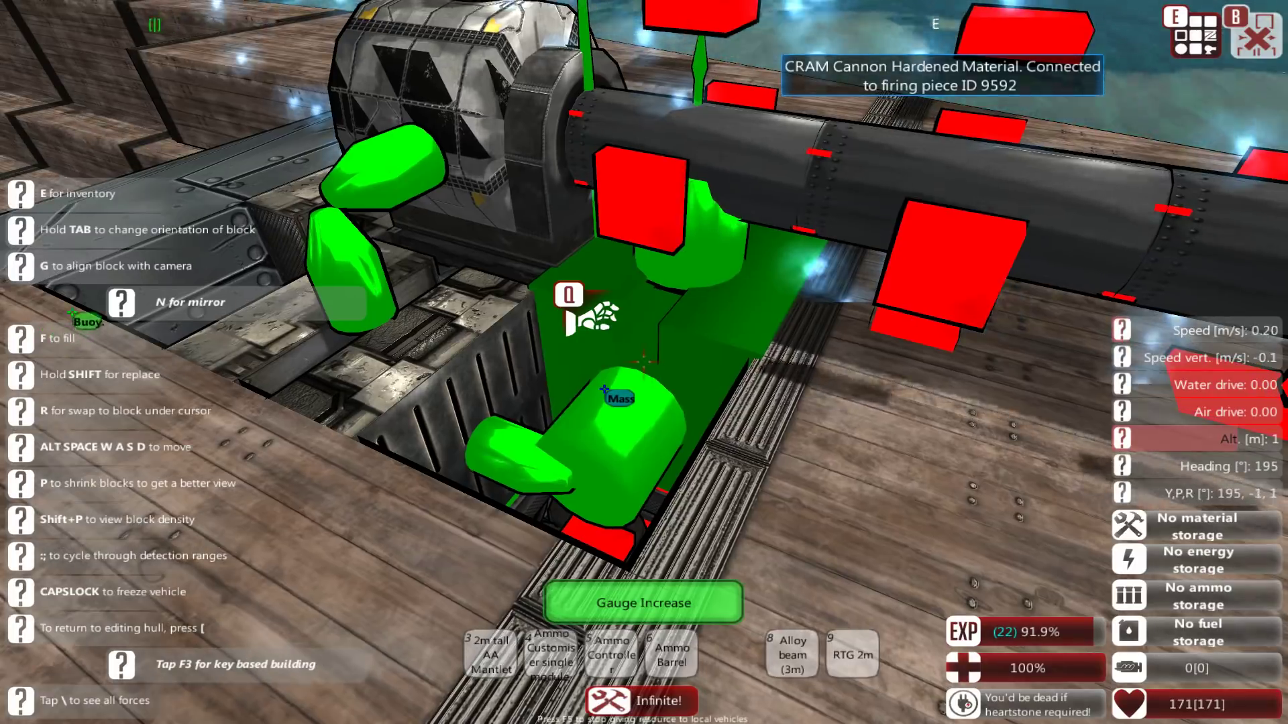
{"action": "left_click", "coordinate": [644, 362]}
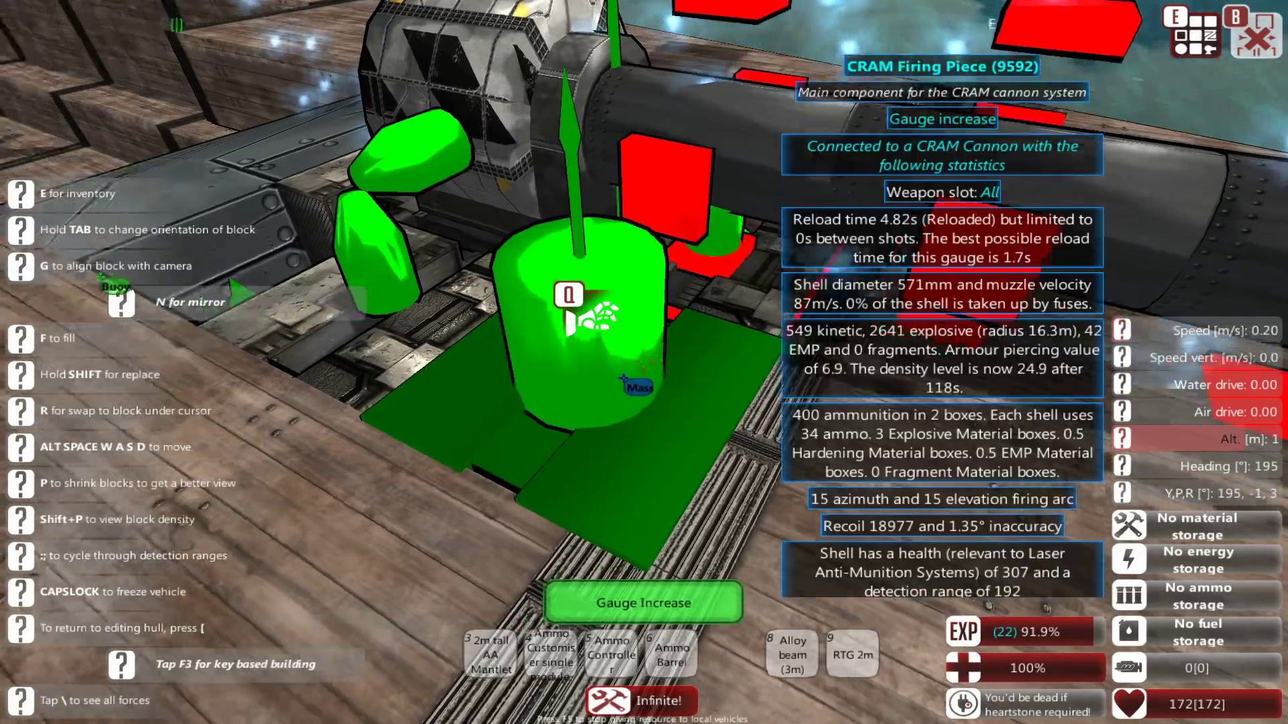
{"action": "left_click", "coordinate": [644, 363]}
{"action": "left_click", "coordinate": [645, 363]}
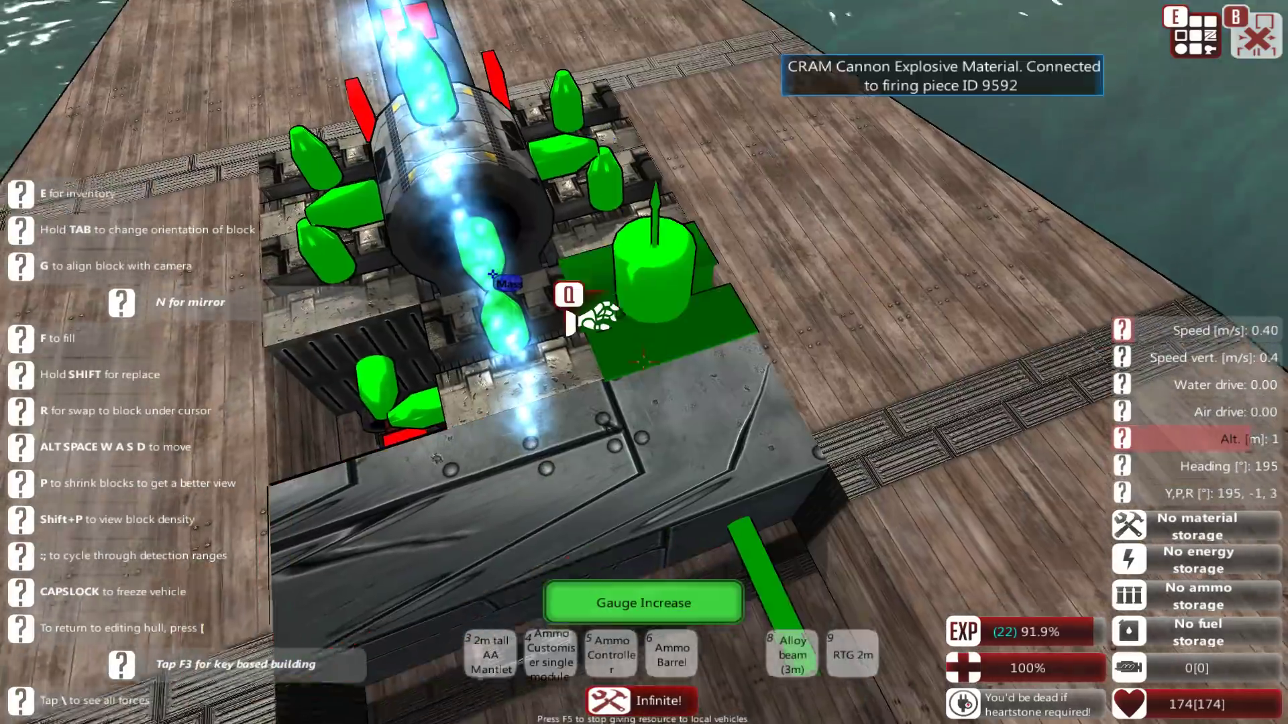
{"action": "left_click", "coordinate": [591, 315]}
Step: Leave build mode, view the enlarged cannon on the foredeck and test-fire it over the bow
{"action": "key", "text": "b"}
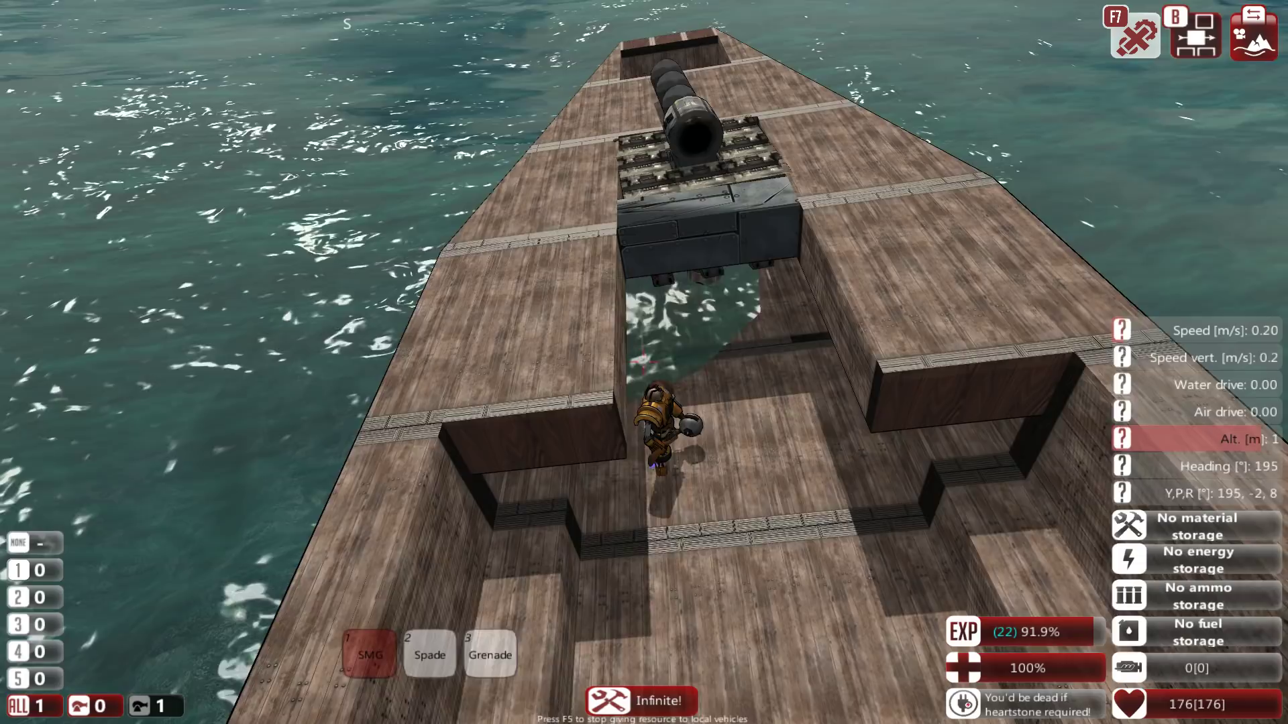
{"action": "key", "text": "a"}
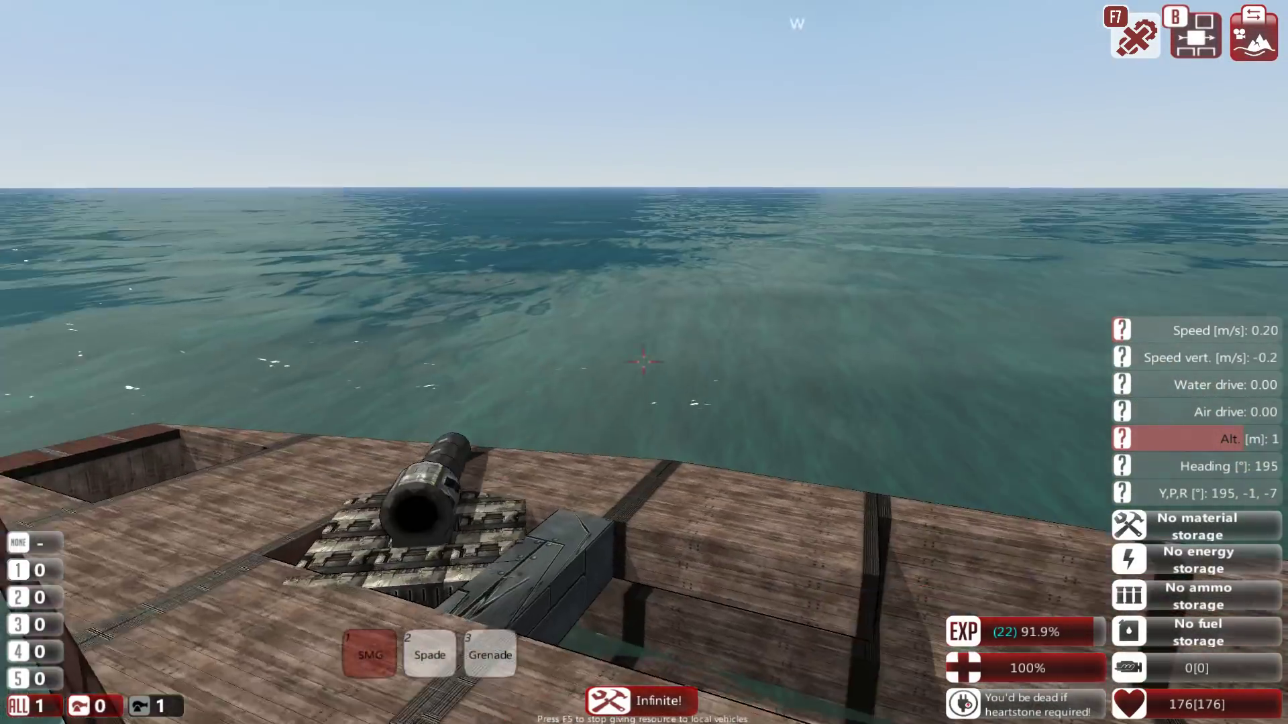
{"action": "key", "text": "d"}
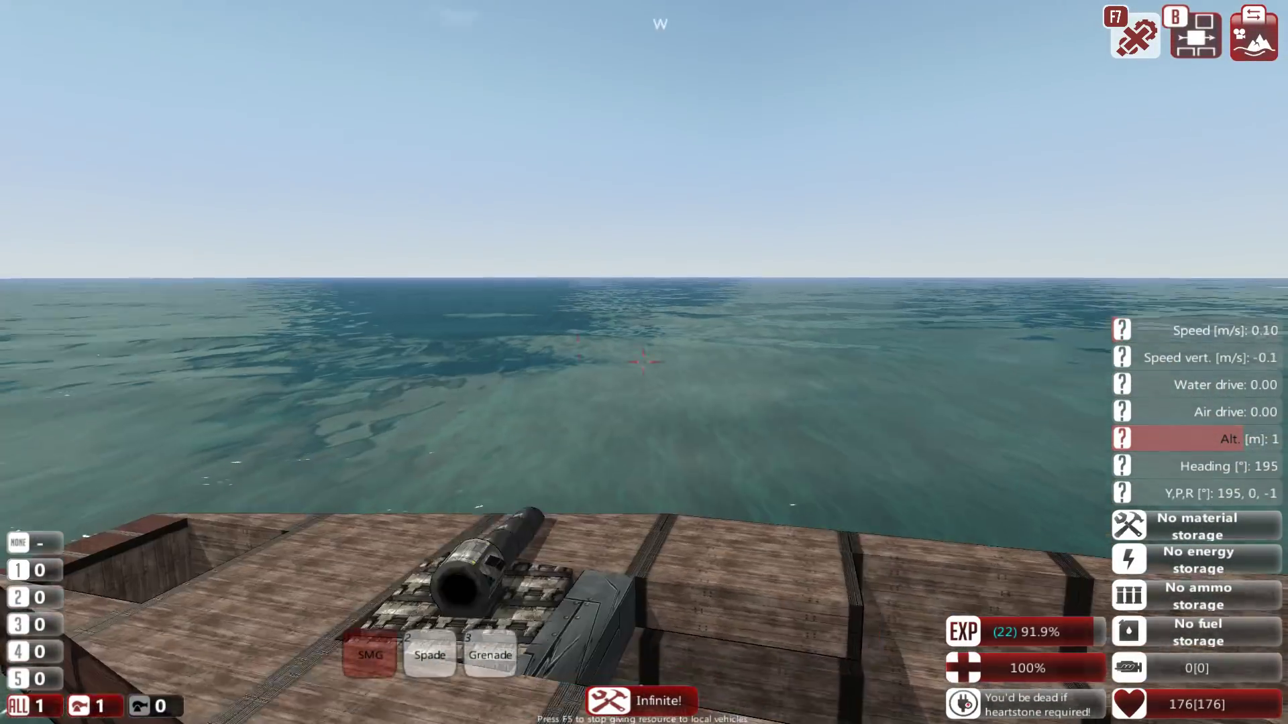
{"action": "key", "text": "d"}
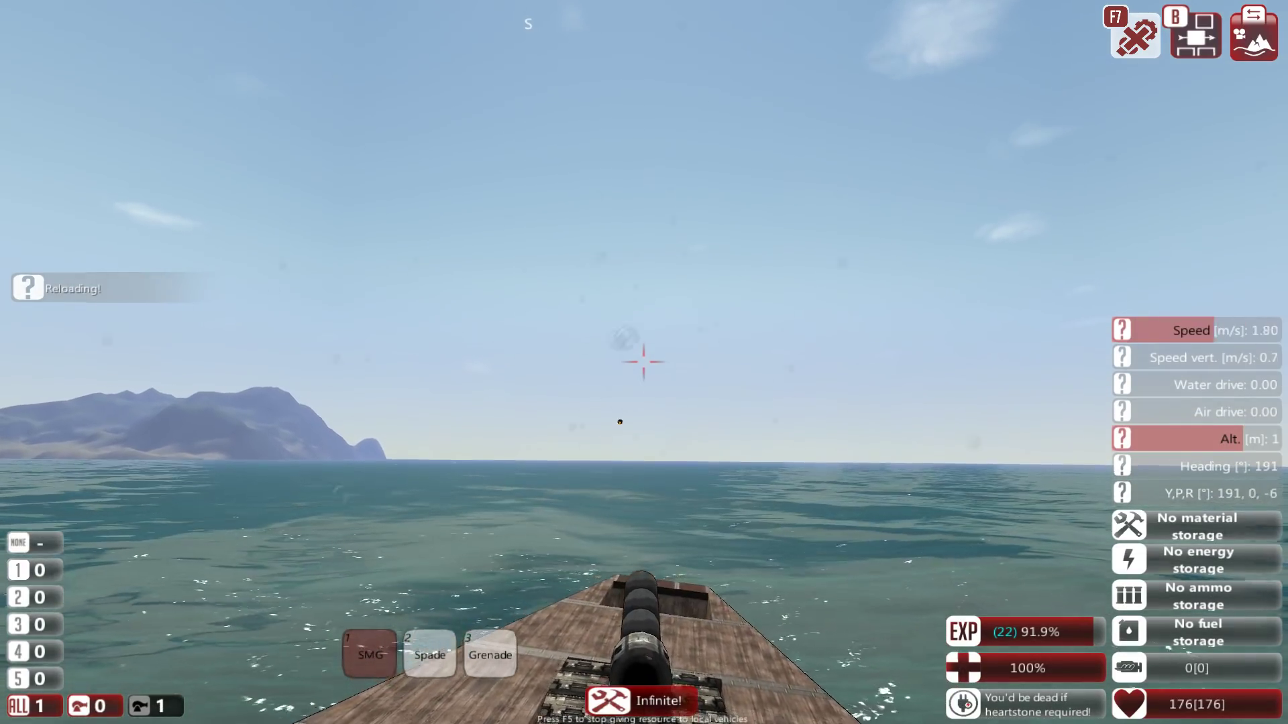
Step: Resume building on the turret and attach mirrored, rotated Metal down slope (4m) blocks along both sides of the cannon
{"action": "key", "text": "b"}
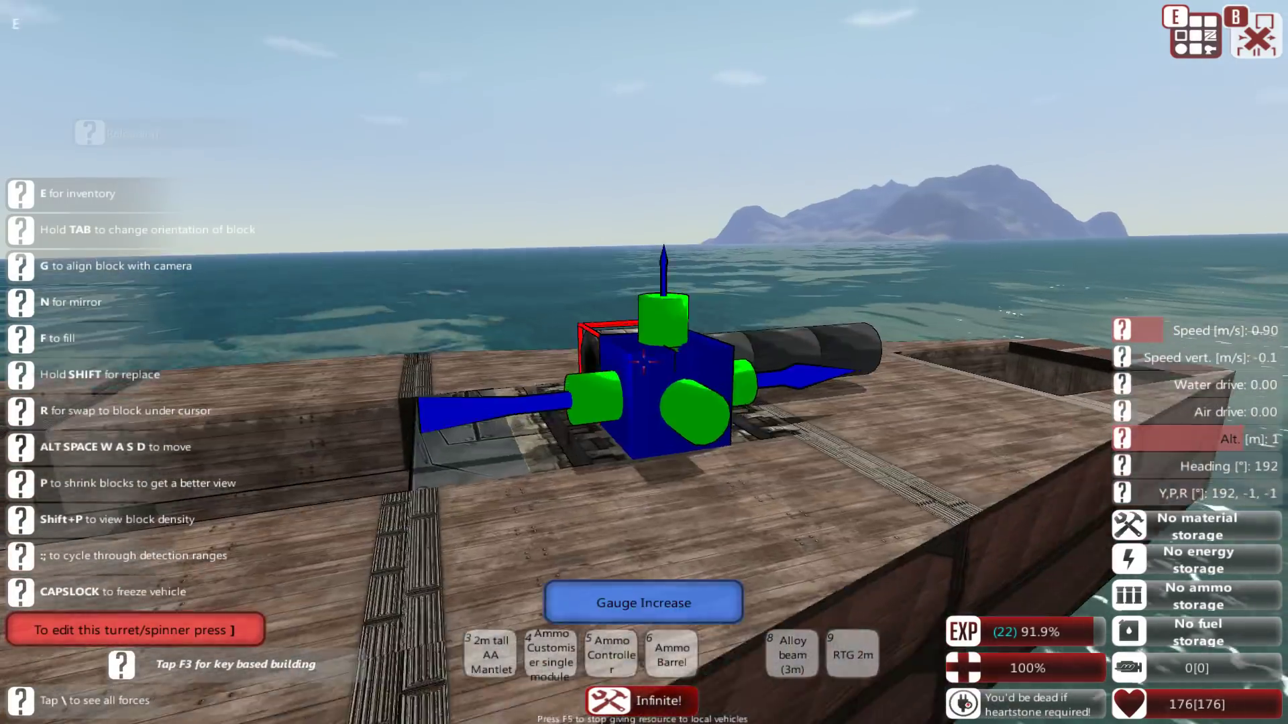
{"action": "key", "text": "a"}
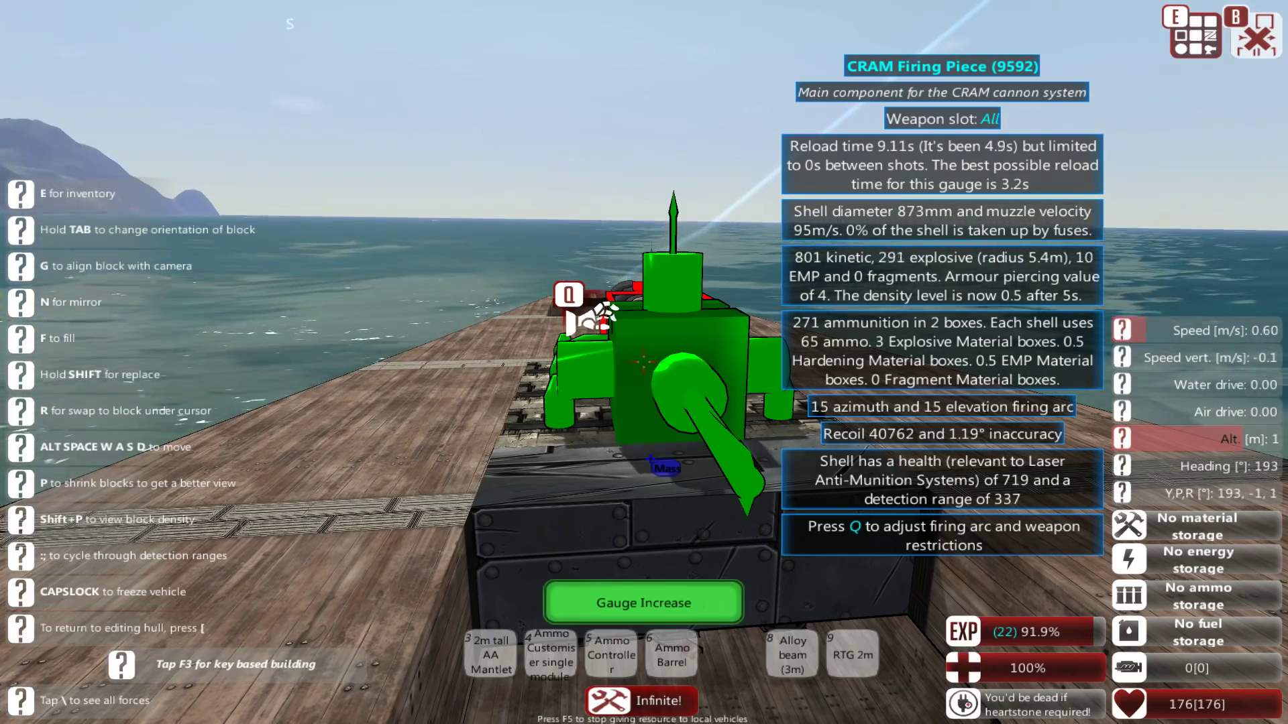
{"action": "left_click", "coordinate": [643, 363]}
{"action": "key", "text": "e"}
{"action": "left_click", "coordinate": [99, 41]}
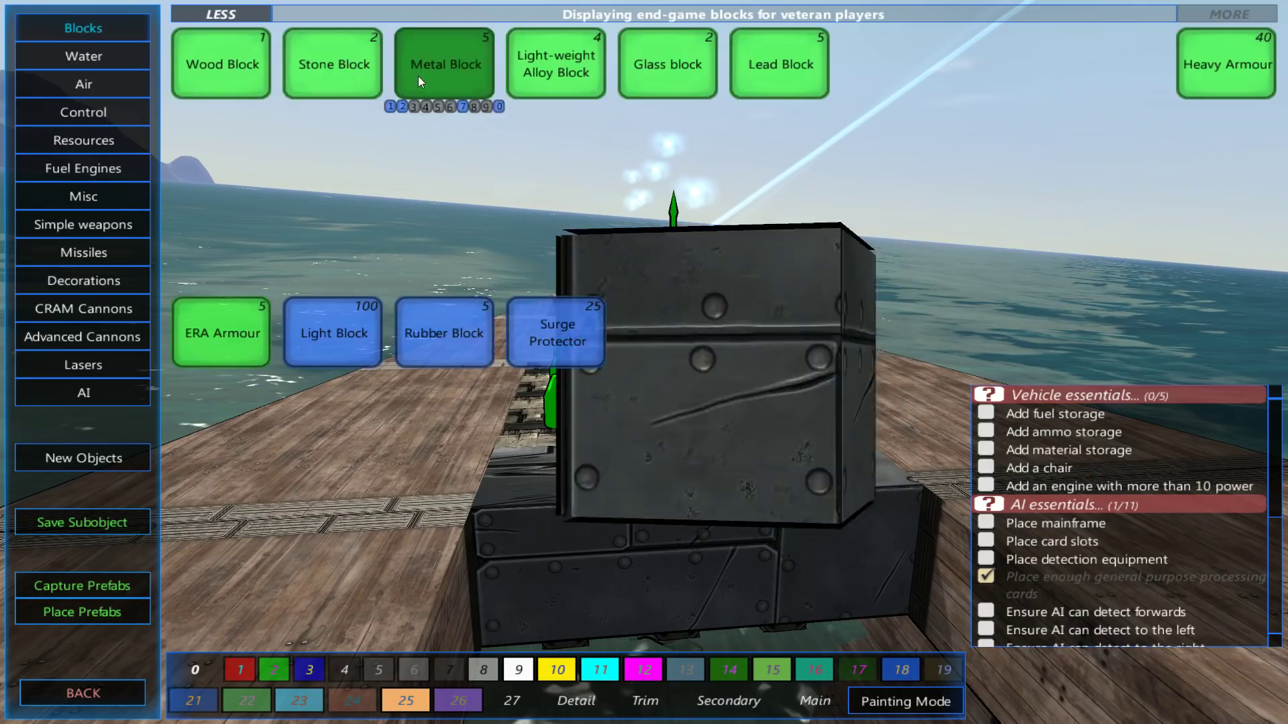
{"action": "left_click", "coordinate": [418, 76]}
{"action": "left_click", "coordinate": [356, 422]}
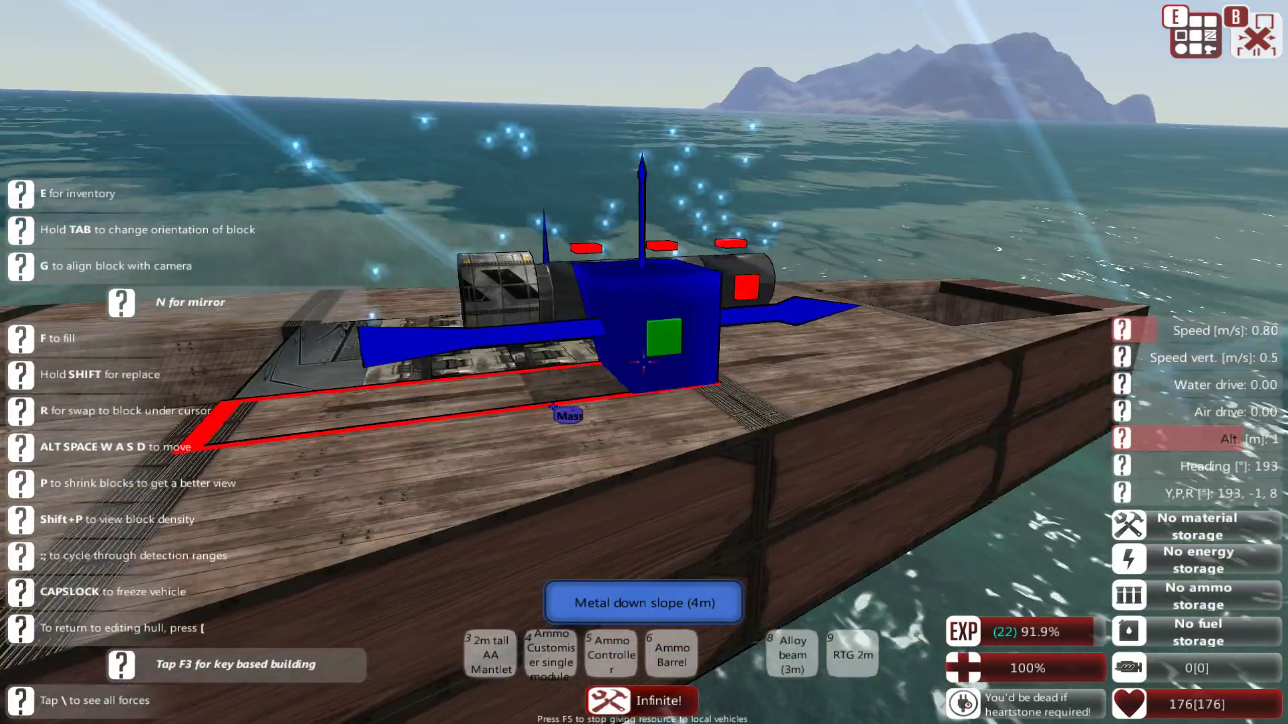
{"action": "key", "text": "e"}
{"action": "left_click", "coordinate": [372, 432]}
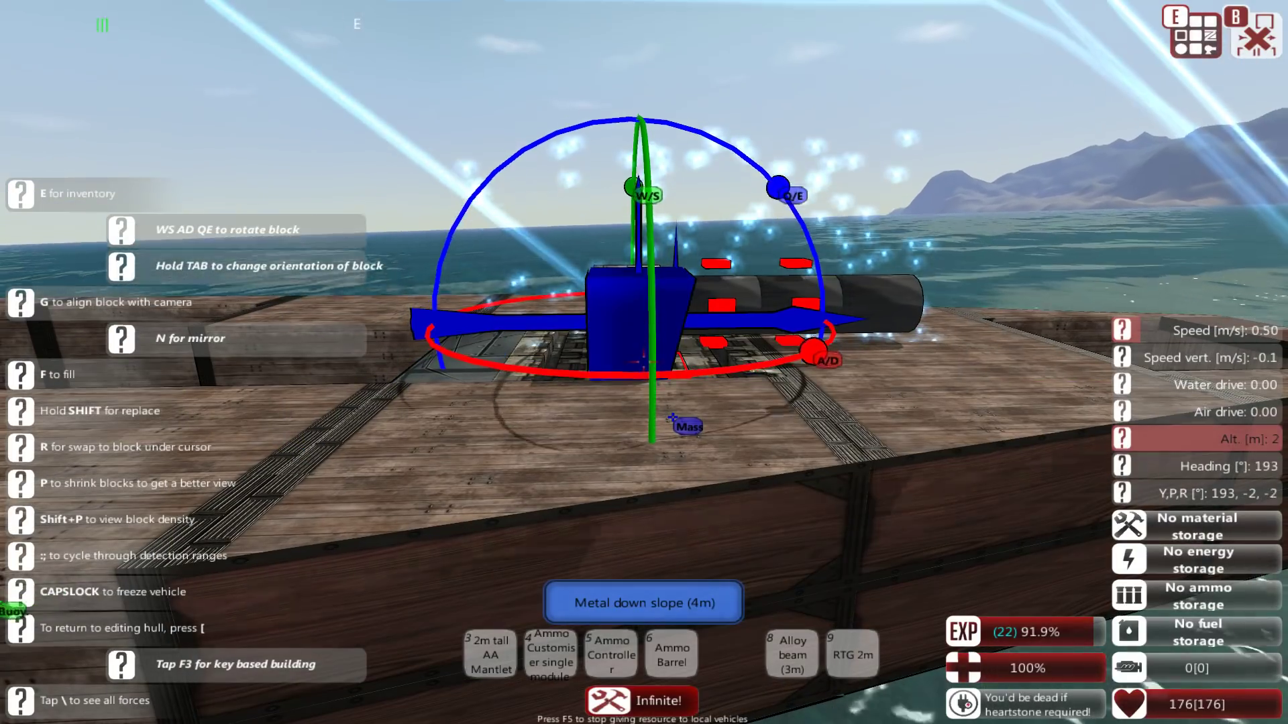
{"action": "key", "text": "d"}
{"action": "key", "text": "d"}
{"action": "key", "text": "a"}
{"action": "key", "text": "space"}
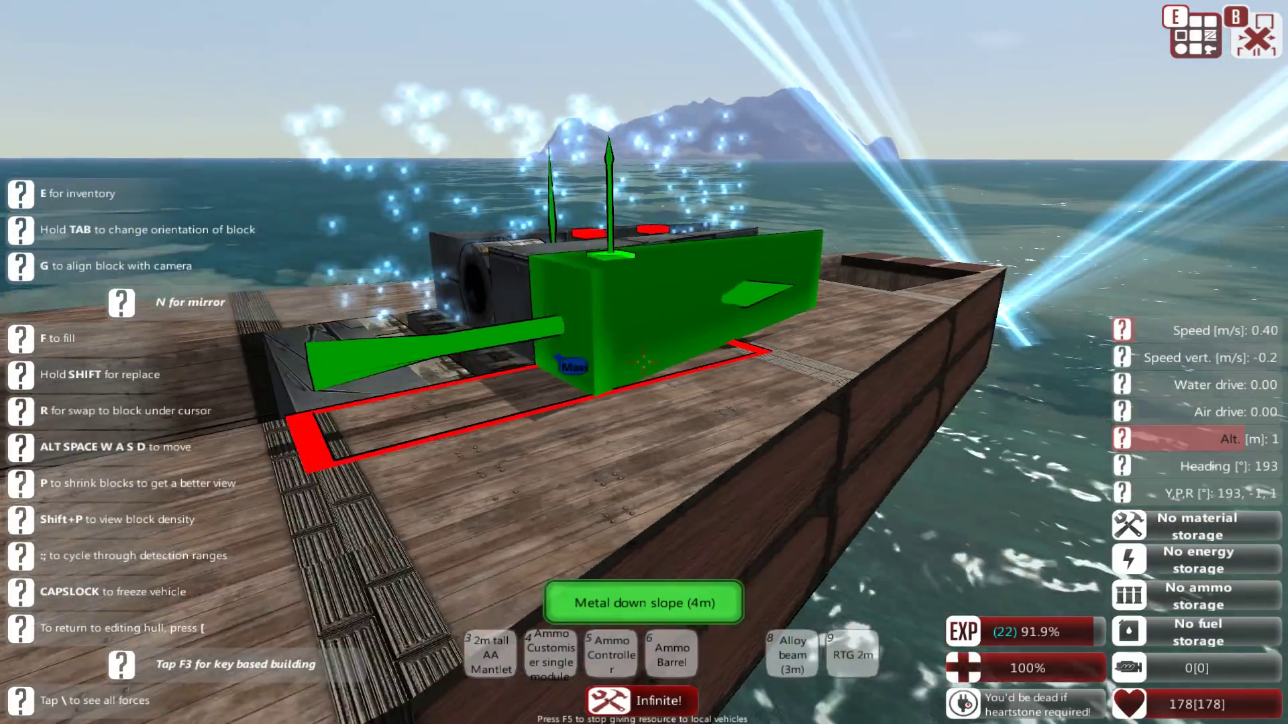
Step: Extend the side armour rearward with mirrored Metal down slope (1m) blocks and cap them with Metal triangle corner (left) (1m) blocks
{"action": "key", "text": "e"}
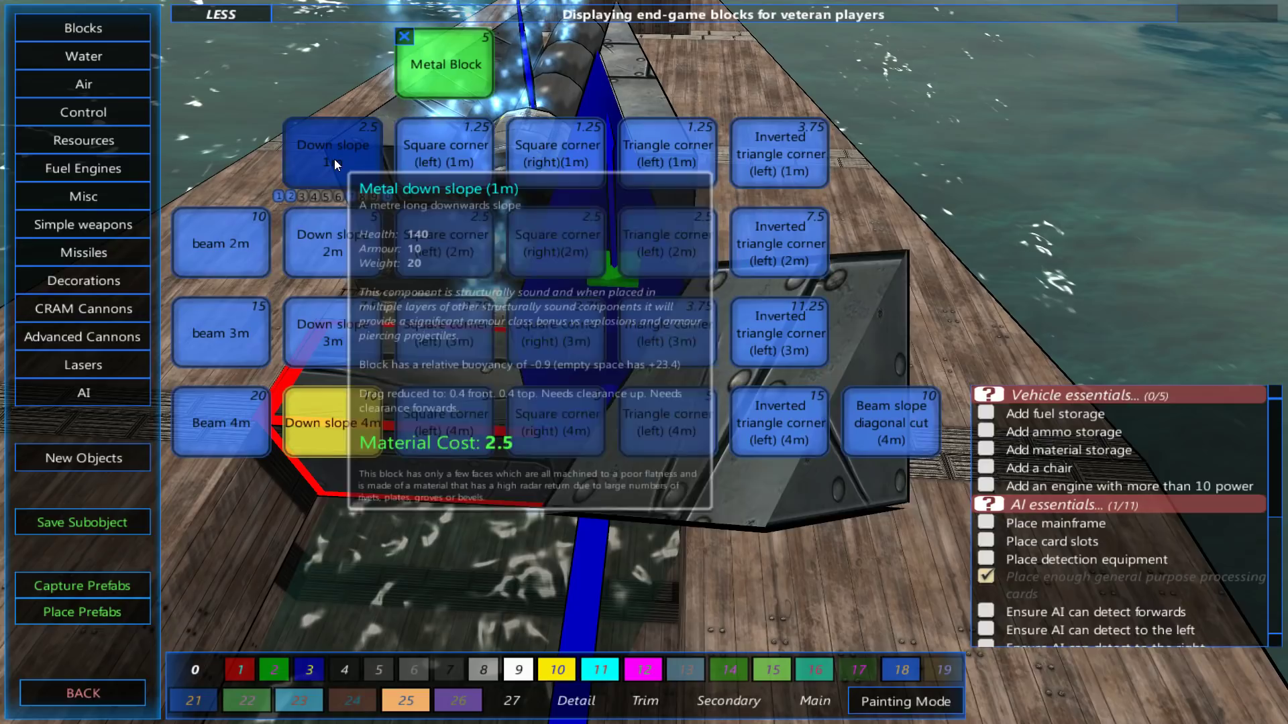
{"action": "left_click", "coordinate": [334, 159]}
{"action": "key", "text": "e"}
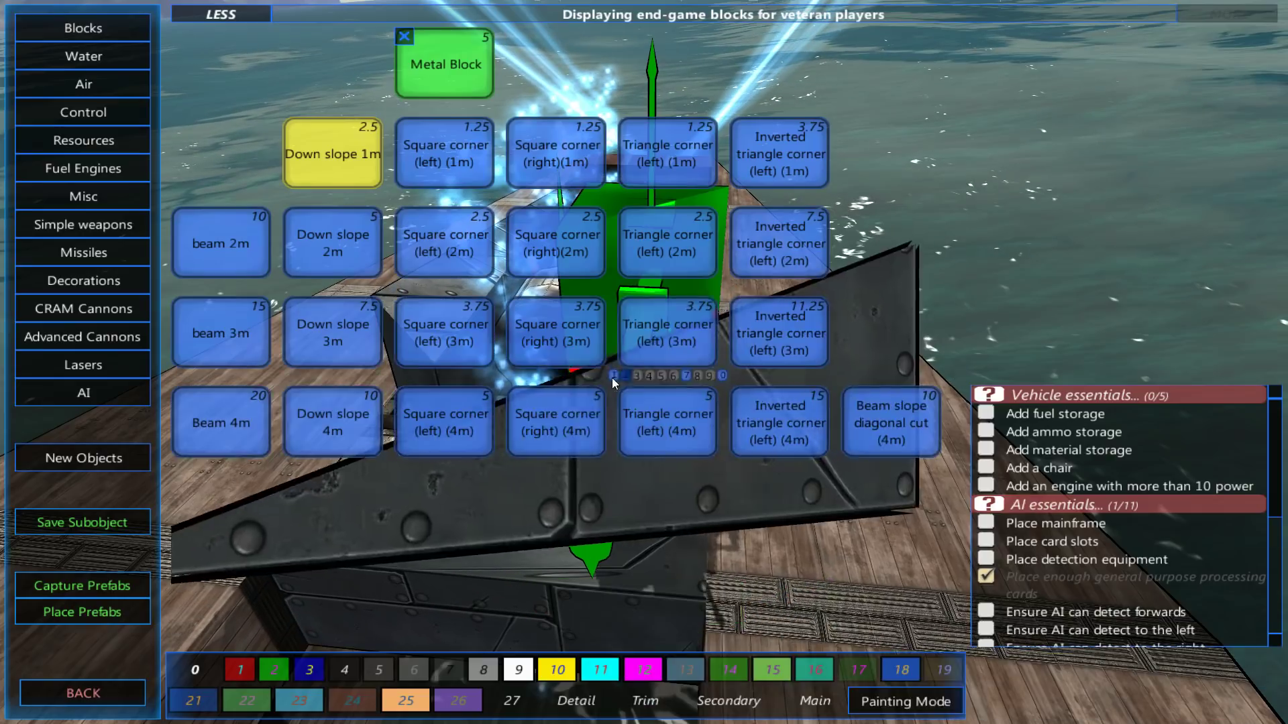
{"action": "left_click", "coordinate": [677, 418]}
{"action": "key", "text": "Tab"}
{"action": "key", "text": "d"}
{"action": "key", "text": "d"}
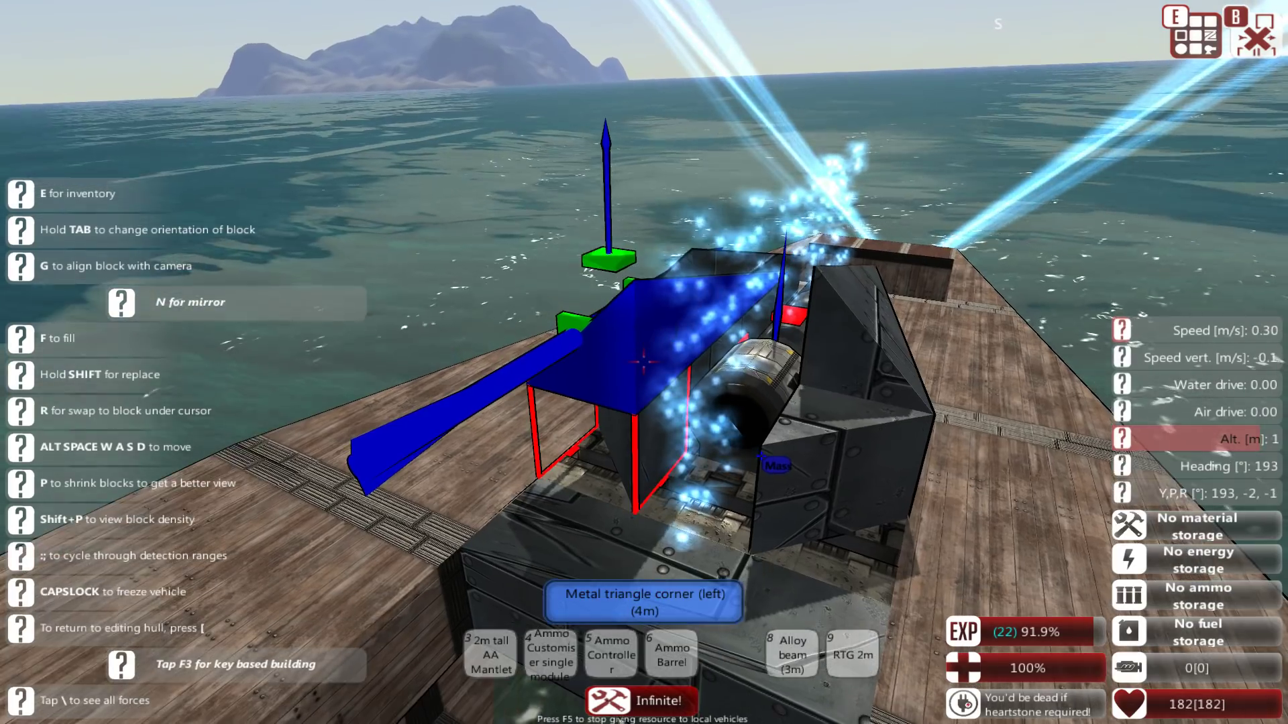
{"action": "key", "text": "e"}
{"action": "left_click", "coordinate": [667, 154]}
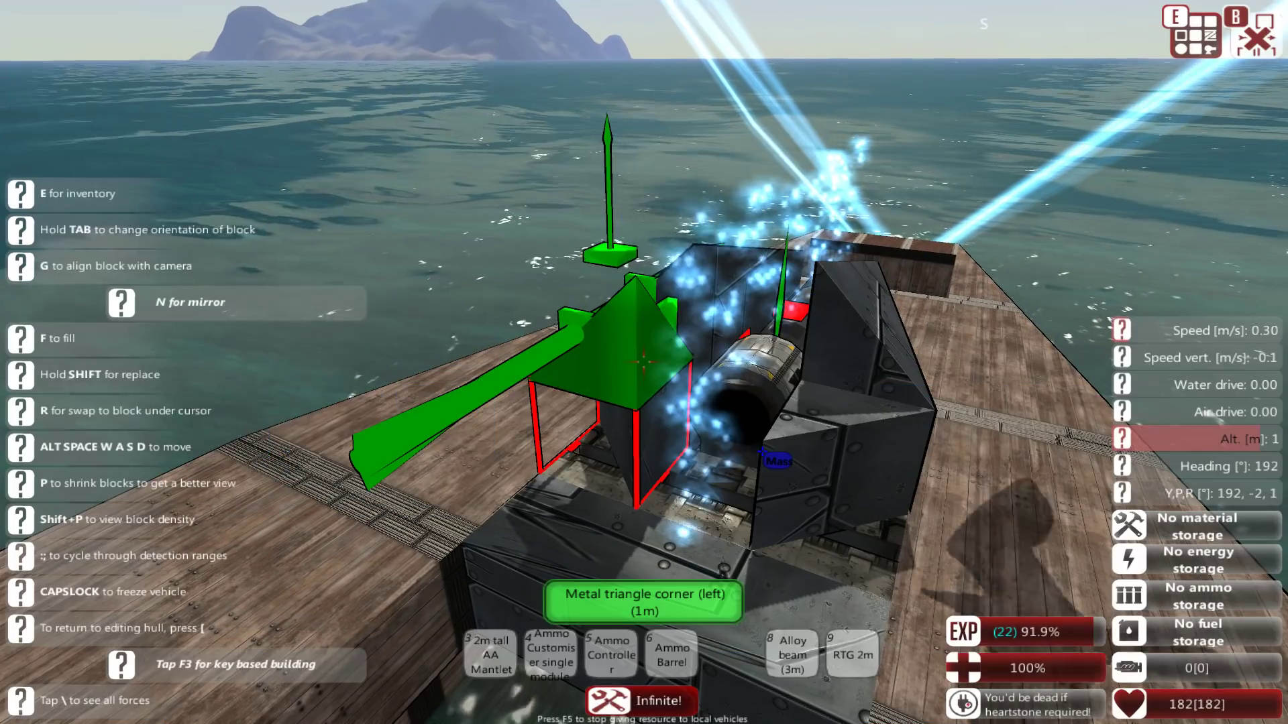
{"action": "left_click", "coordinate": [643, 363]}
Step: Close the centre gap between the upper triangle corners with a rotated Metal down slope (1m) block
{"action": "key", "text": "r"}
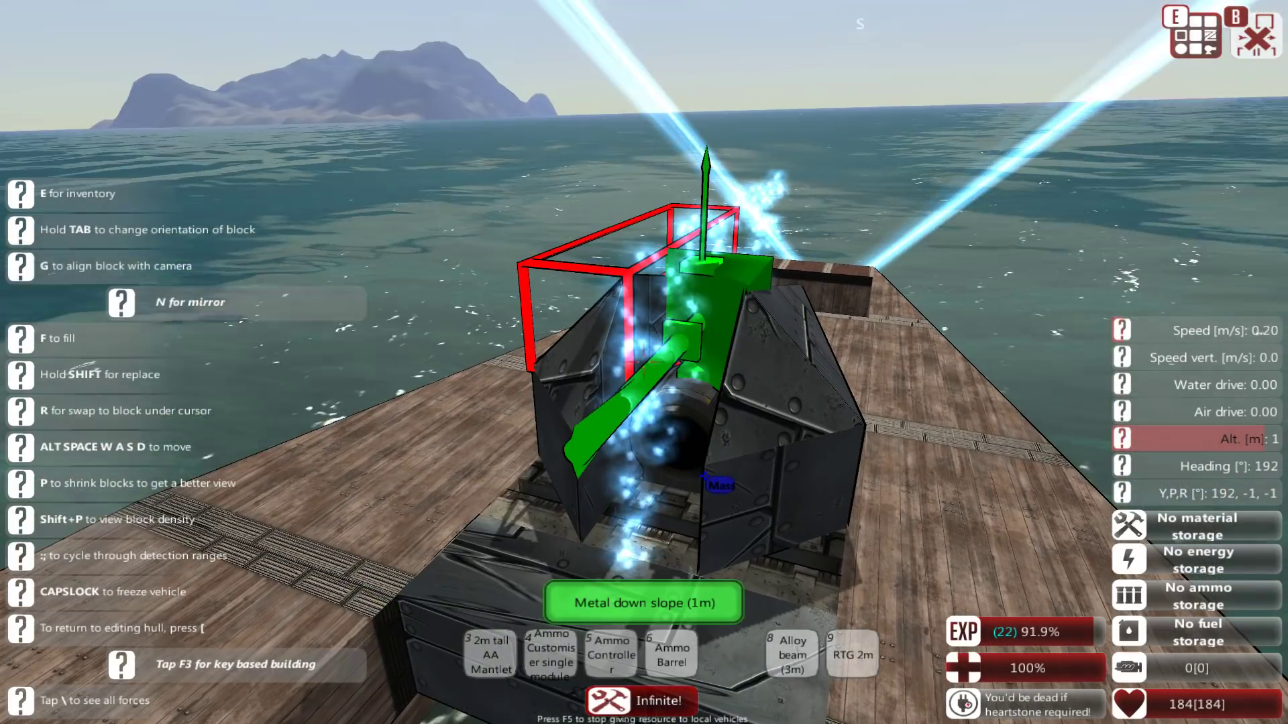
{"action": "key", "text": "Tab"}
{"action": "left_click", "coordinate": [642, 363]}
Step: Fill the gap behind the firing piece with a Metal Block and roof the turret with a Metal down slope (4m) block
{"action": "key", "text": "e"}
{"action": "left_click", "coordinate": [490, 87]}
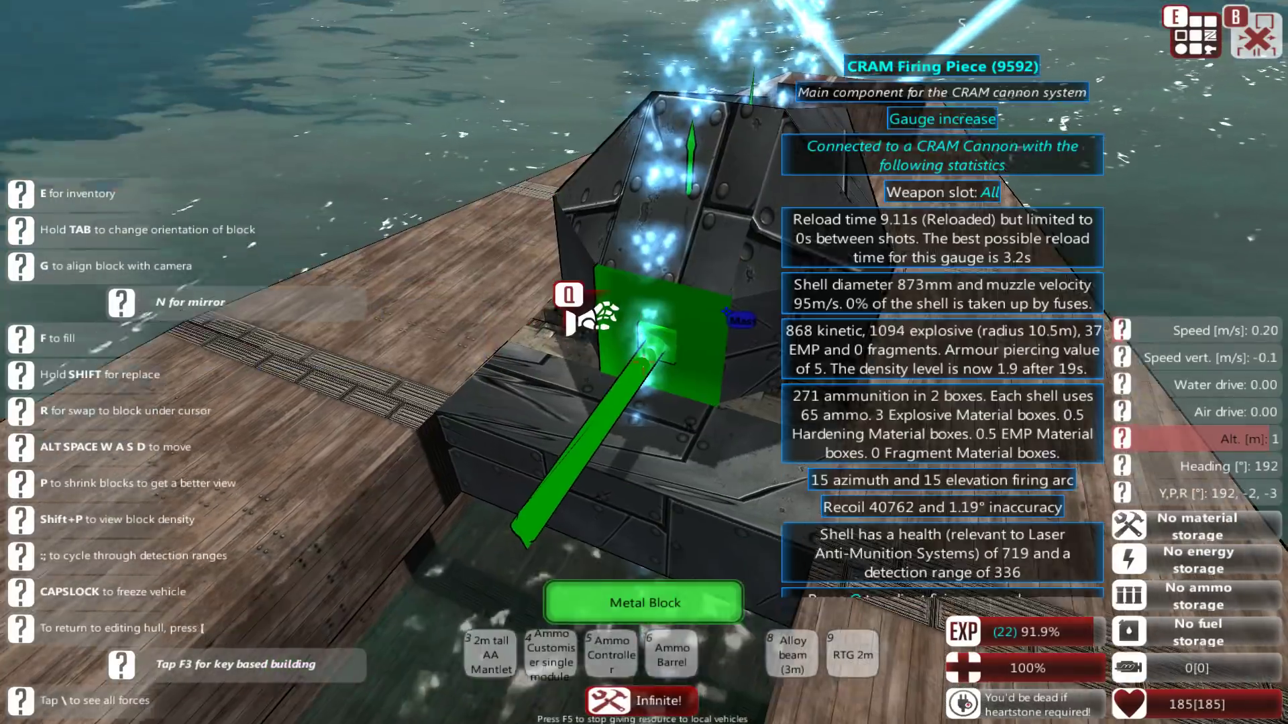
{"action": "key", "text": "r"}
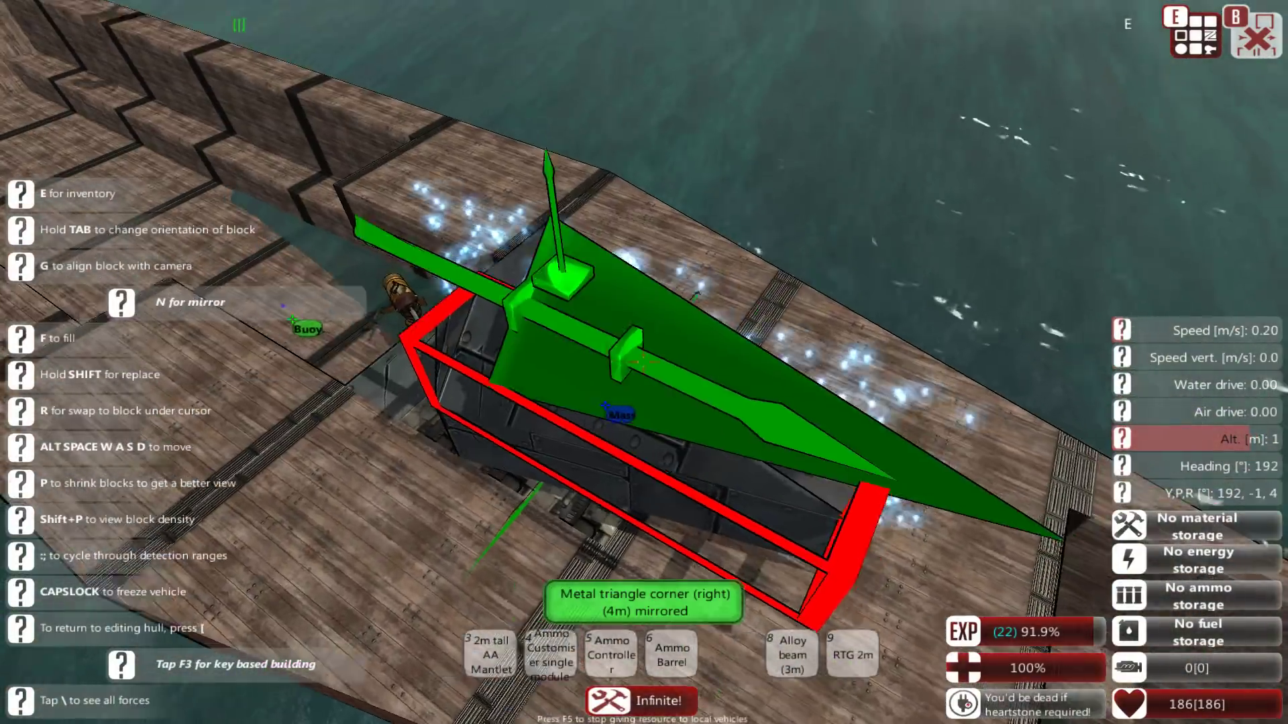
{"action": "key", "text": "e"}
{"action": "left_click", "coordinate": [337, 400]}
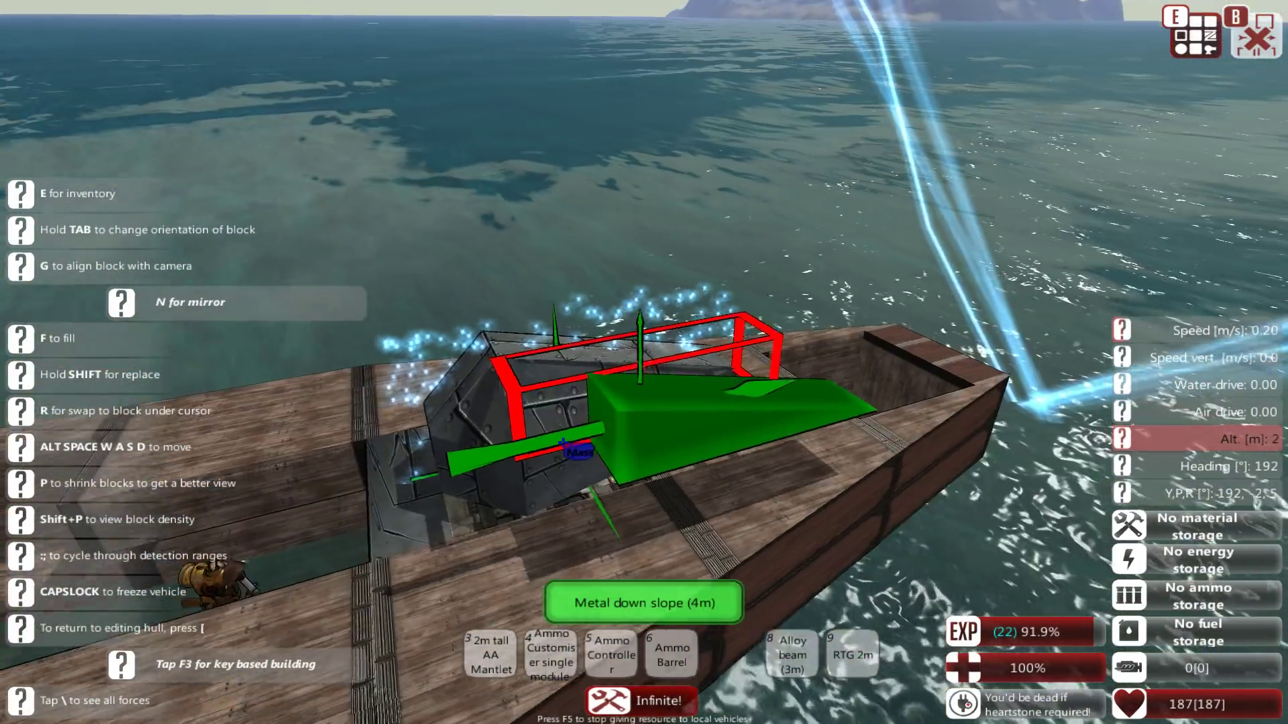
{"action": "key", "text": "q"}
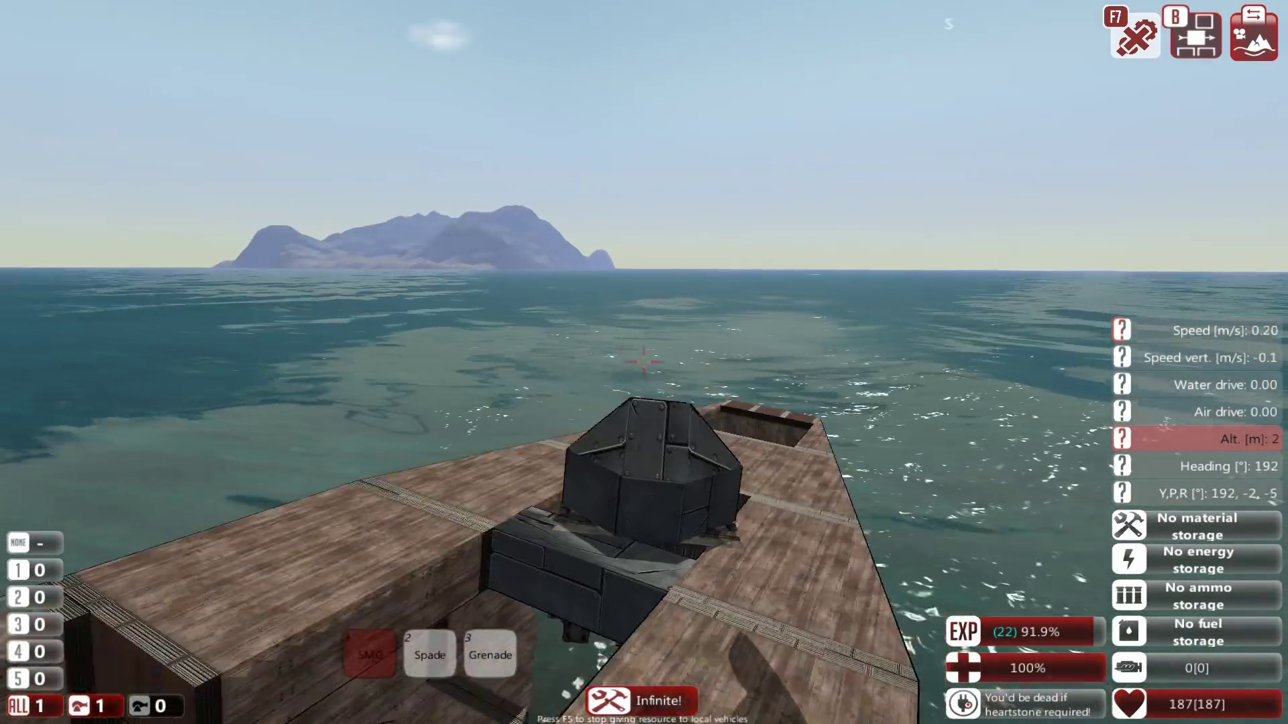
Step: Go below deck, resume editing the turret, and examine the pellet and ammo boxes attached to the CRAM cannon
{"action": "key", "text": "d"}
{"action": "key", "text": "a"}
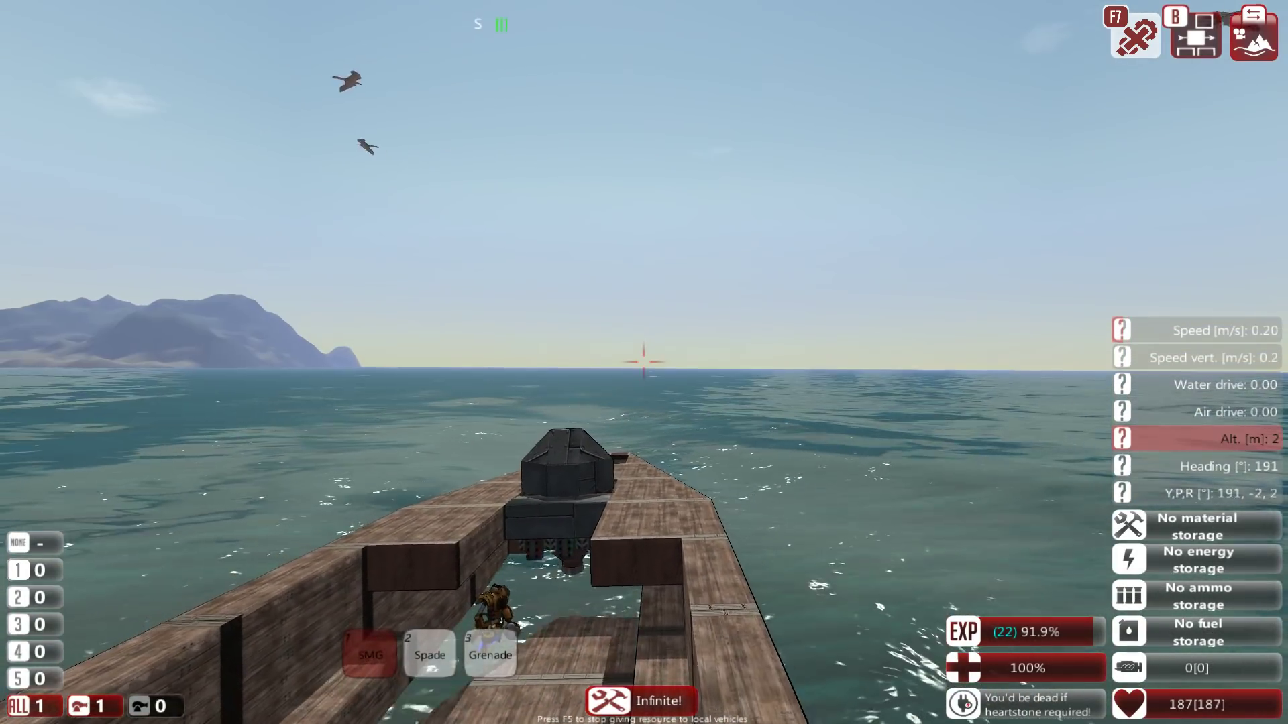
{"action": "key", "text": "q"}
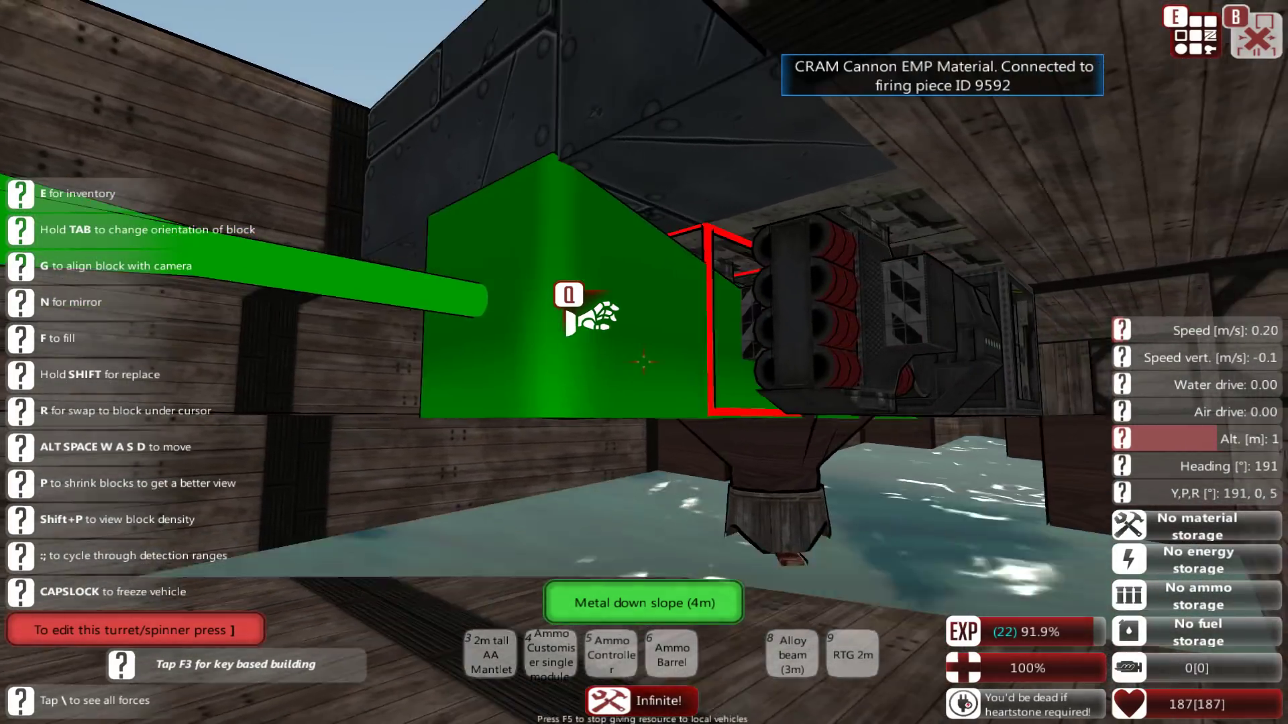
{"action": "key", "text": "r"}
{"action": "scroll", "coordinate": [644, 362], "scroll_direction": "down", "scroll_amount": 2}
{"action": "key", "text": "d"}
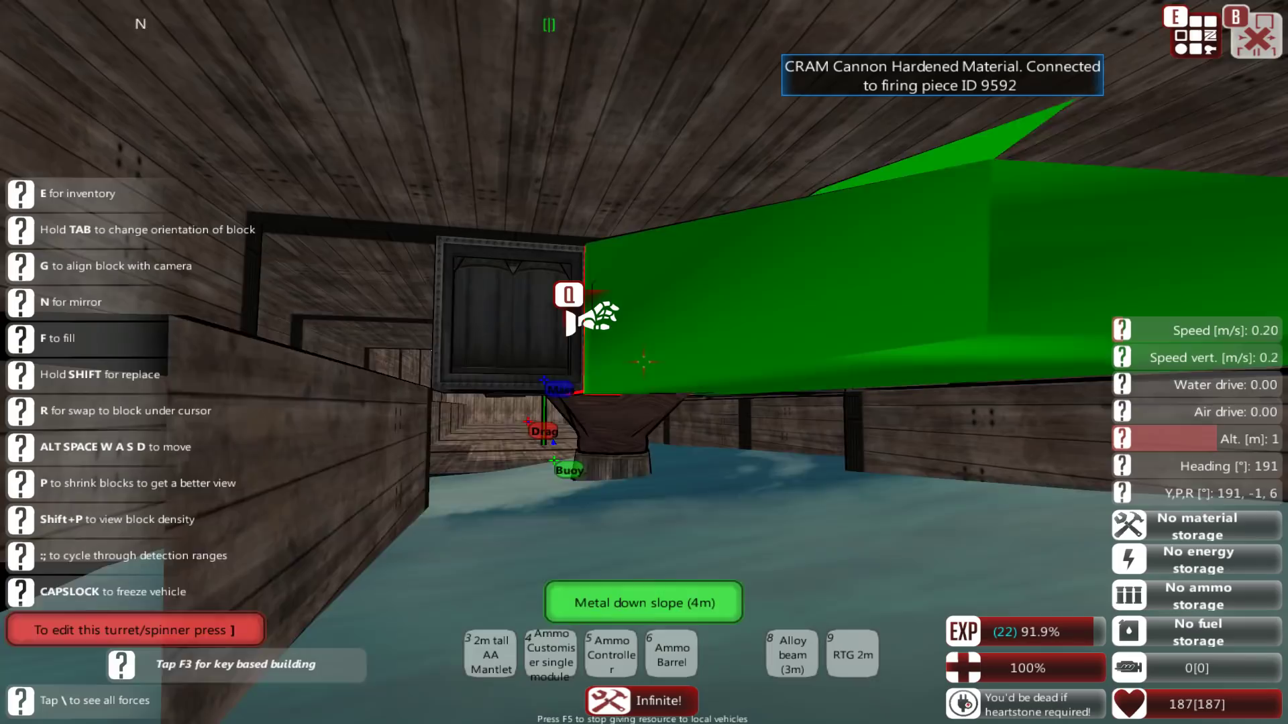
{"action": "key", "text": "r"}
{"action": "key", "text": "r"}
{"action": "key", "text": "bracketright"}
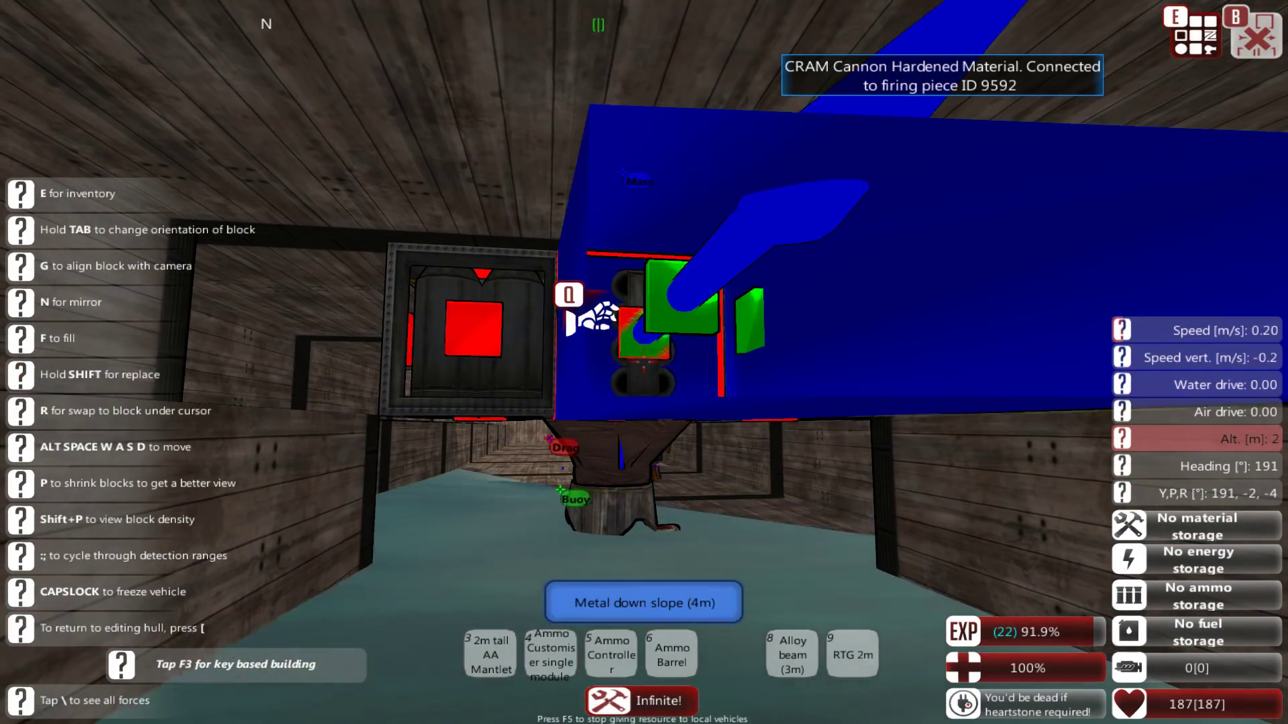
{"action": "key", "text": "a"}
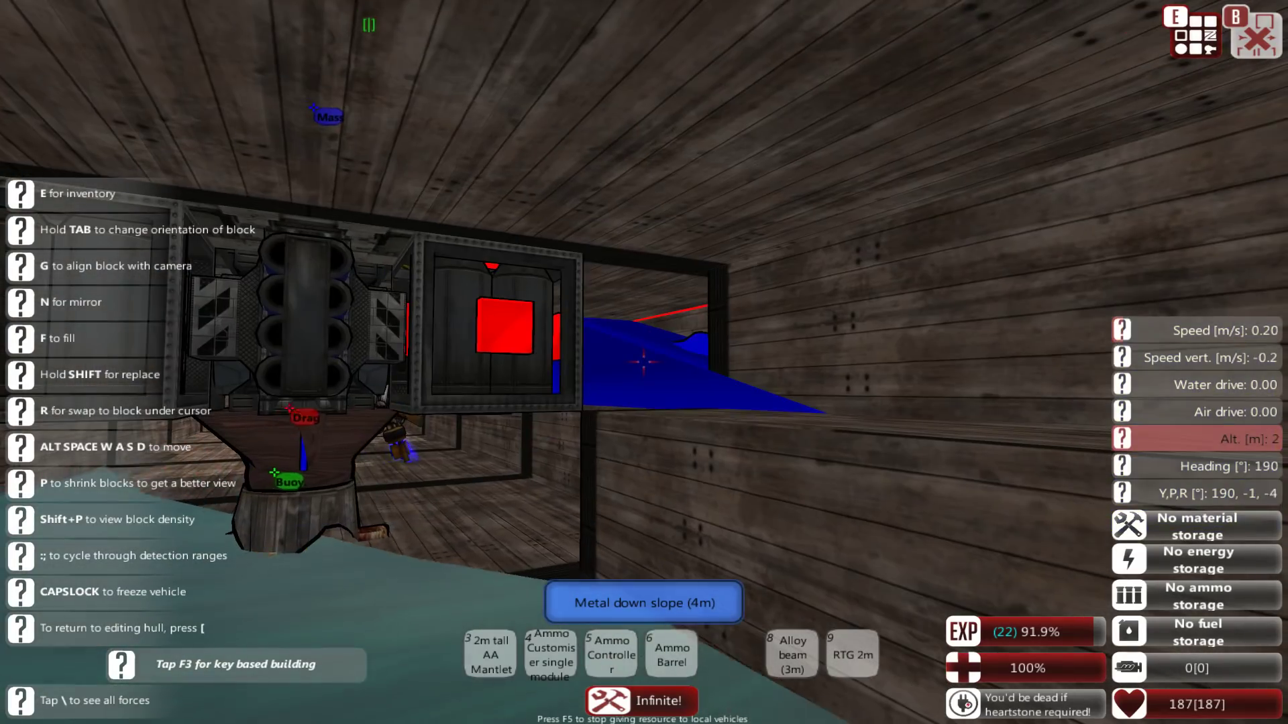
Step: Remove the EMP Pellets box from the rear of the below-deck CRAM connector
{"action": "key", "text": "e"}
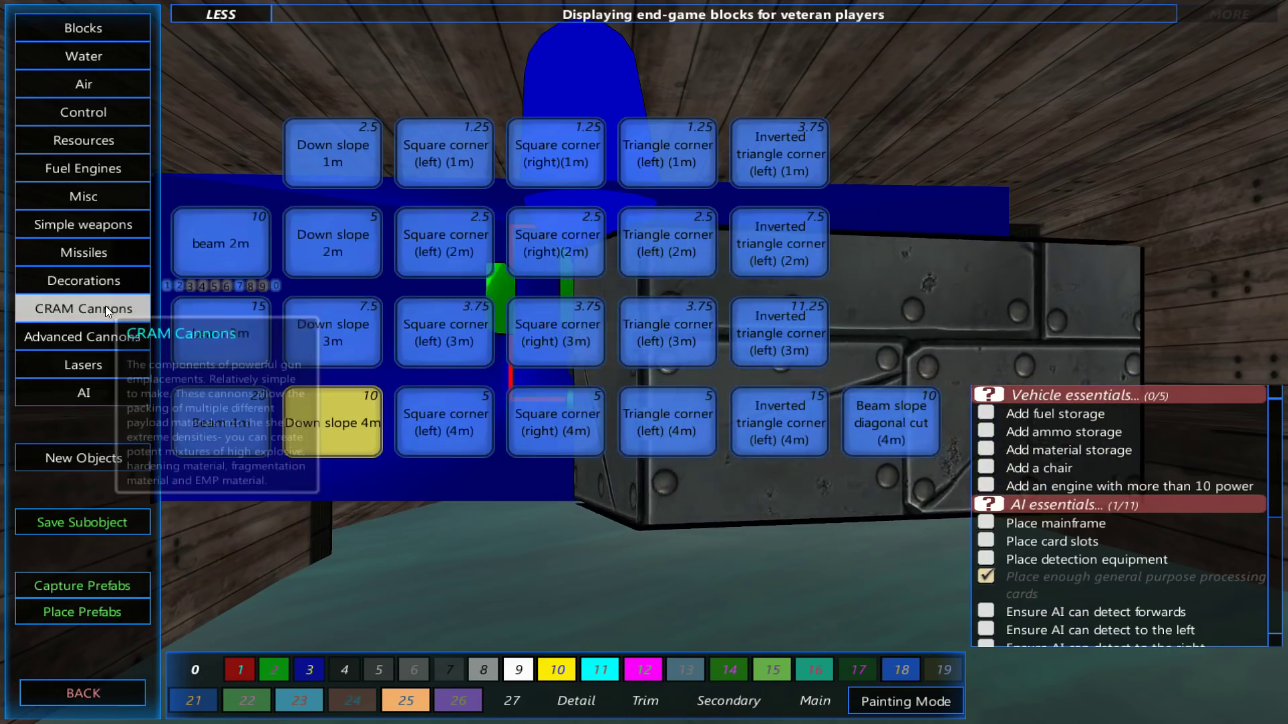
{"action": "left_click", "coordinate": [102, 306]}
{"action": "key", "text": "e"}
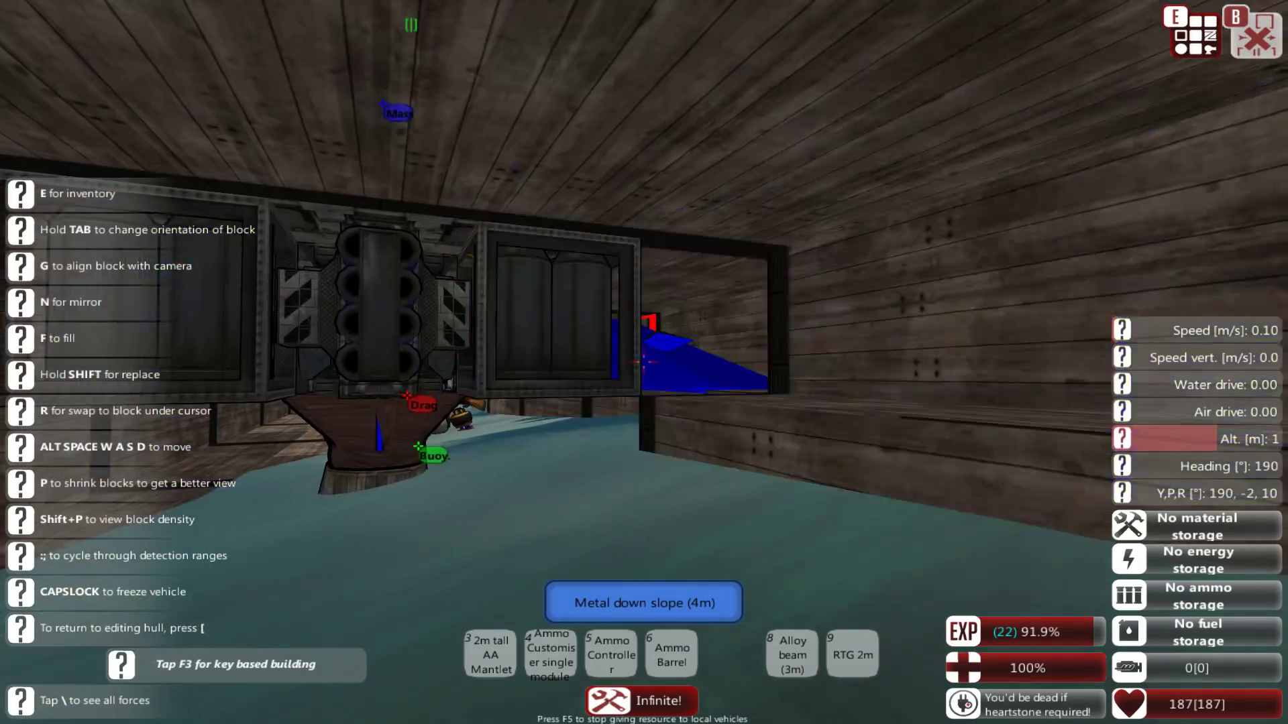
{"action": "key", "text": "w"}
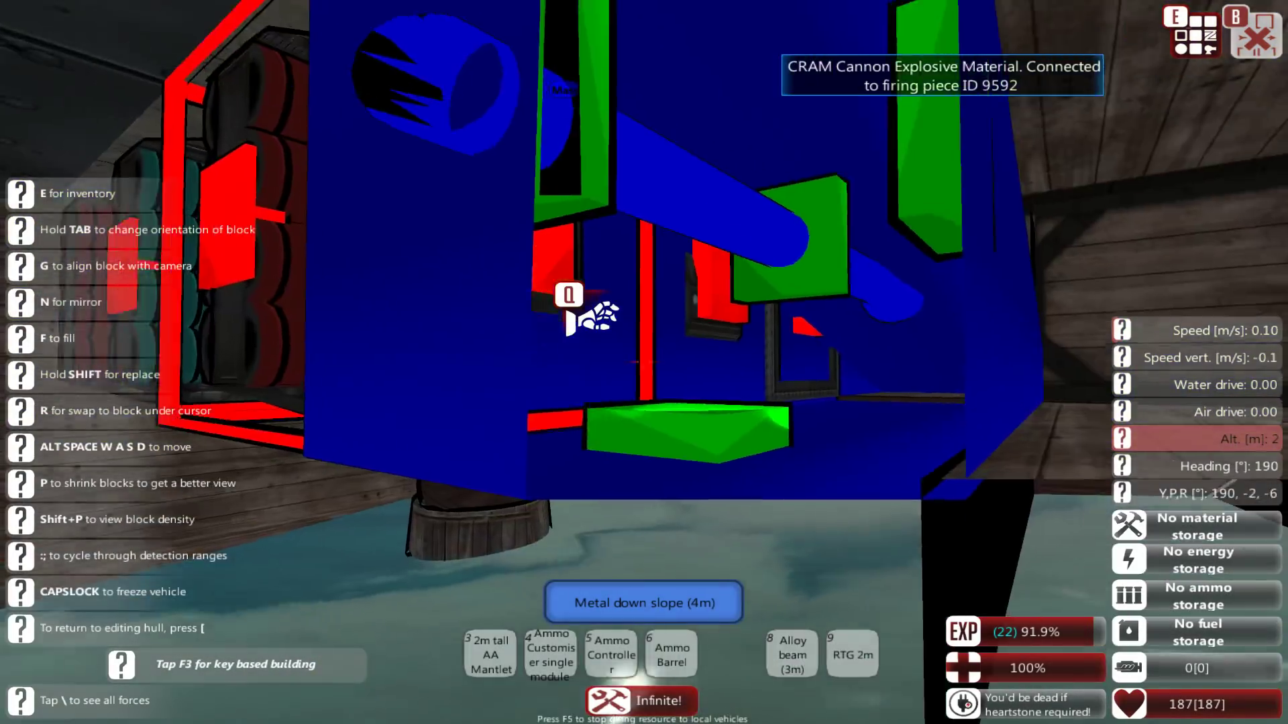
{"action": "key", "text": "s"}
{"action": "key", "text": "a"}
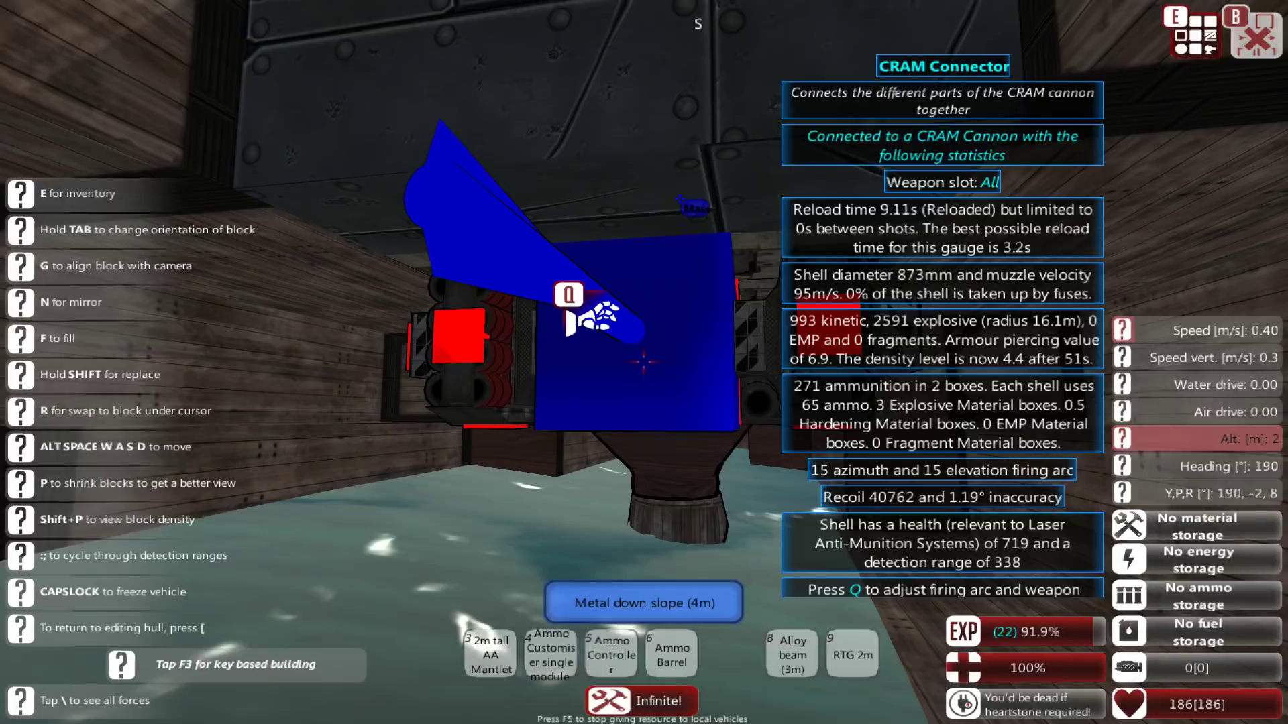
Step: Extend the CRAM cannon rearward below deck with Six Way Connectors and leave build mode
{"action": "key", "text": "e"}
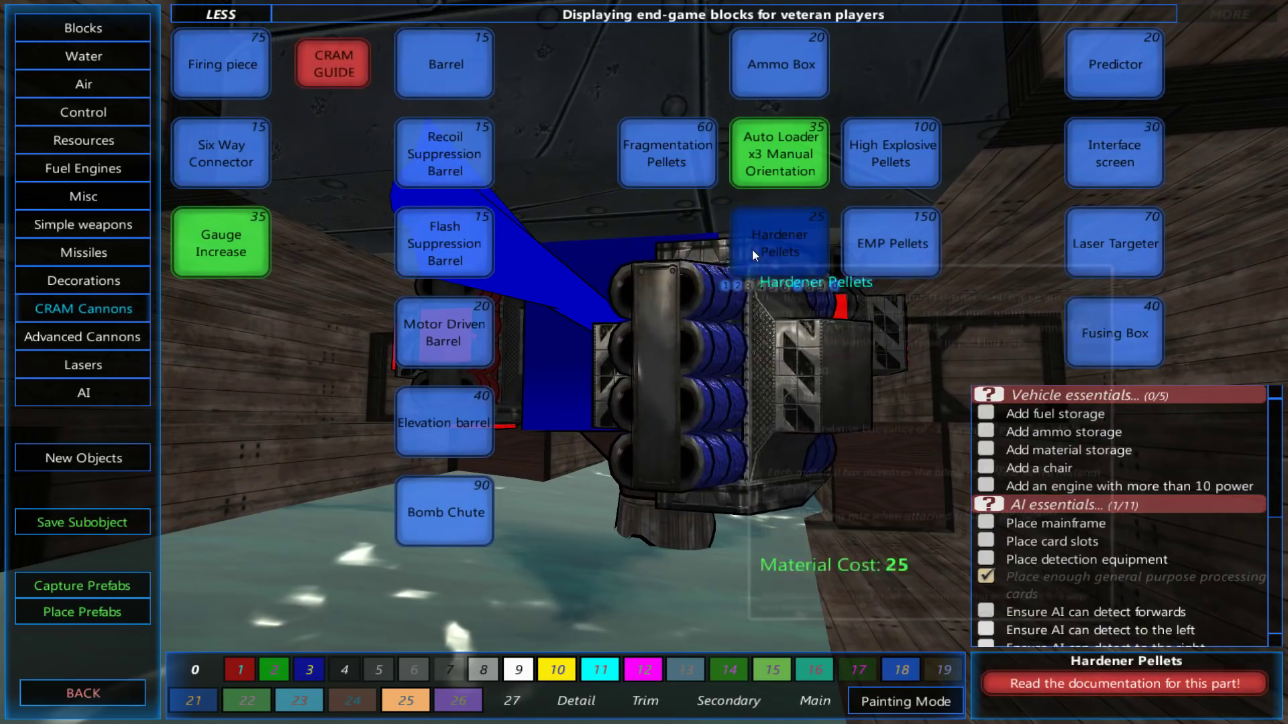
{"action": "left_click", "coordinate": [771, 96]}
{"action": "key", "text": "e"}
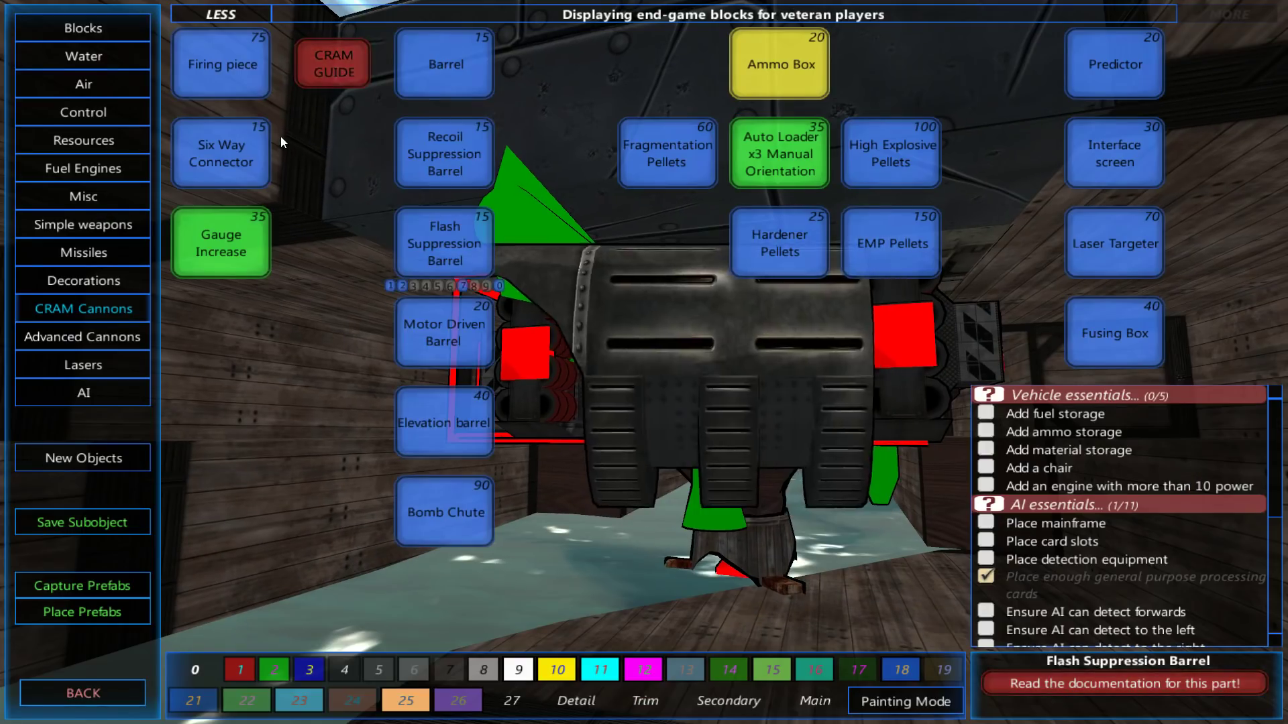
{"action": "left_click", "coordinate": [217, 156]}
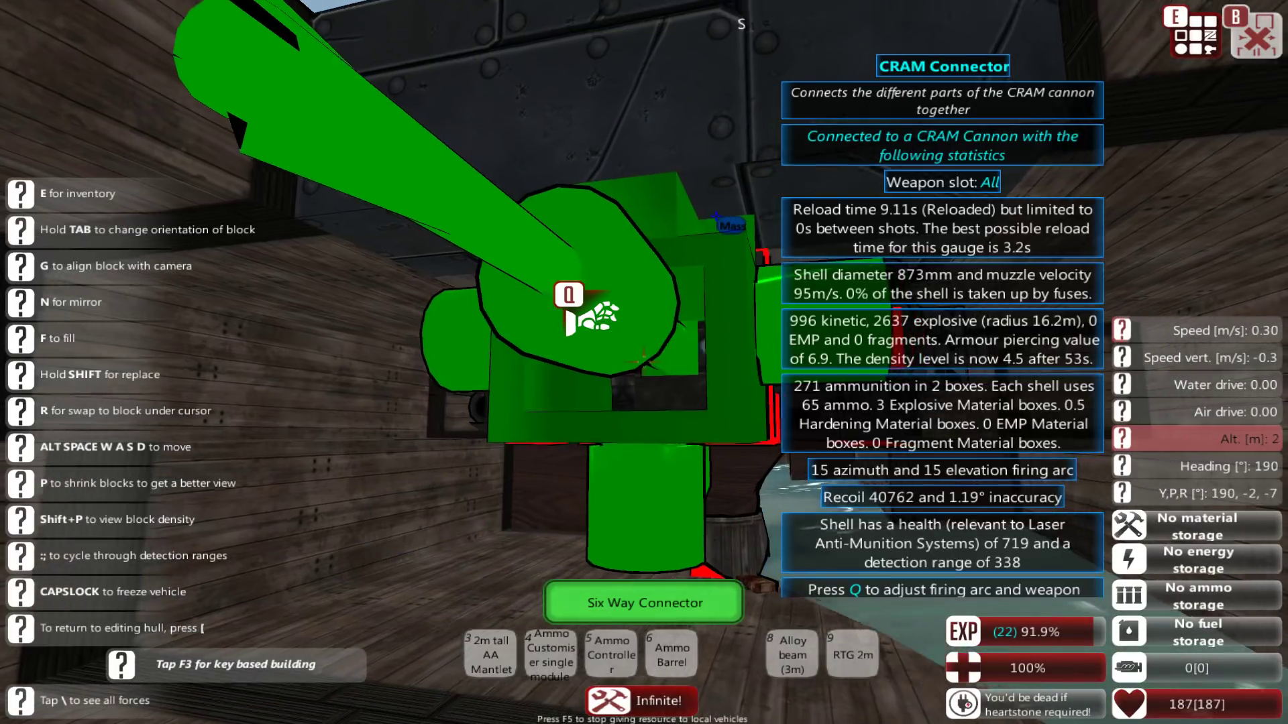
{"action": "key", "text": "b"}
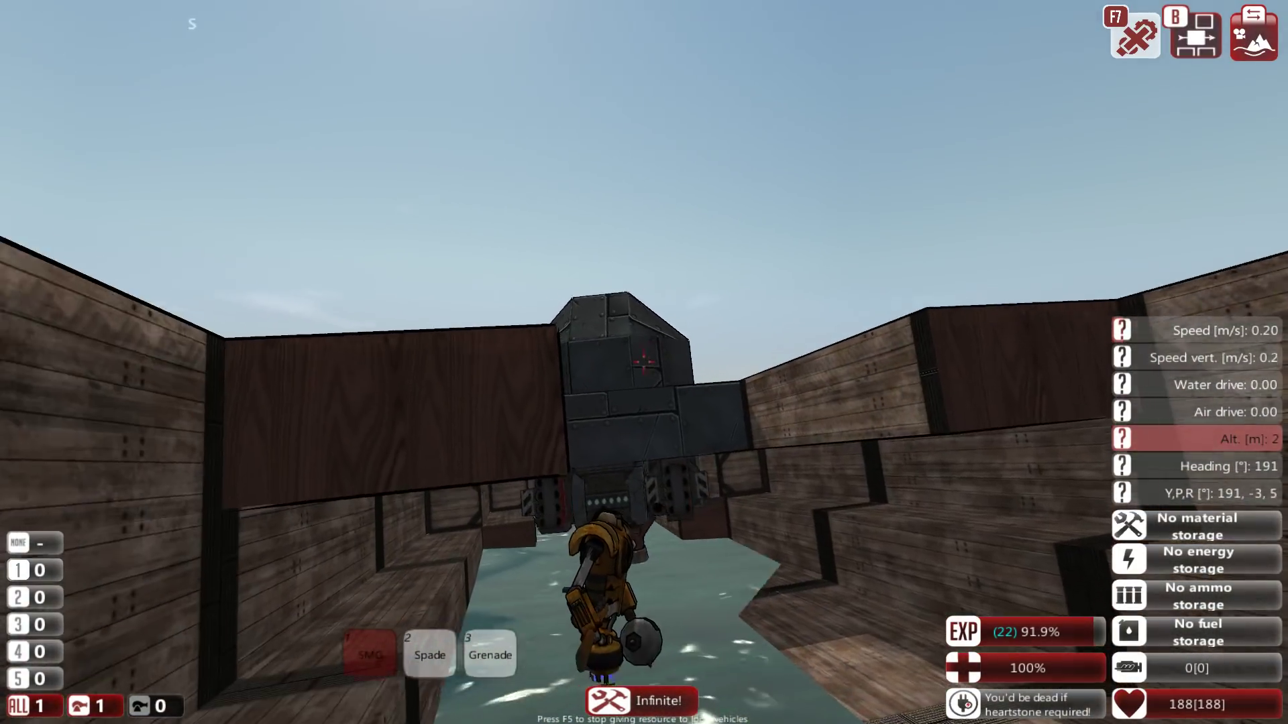
Step: Test-fire the cannon and examine the turret and its rear connectors from above and behind
{"action": "left_click", "coordinate": [644, 362]}
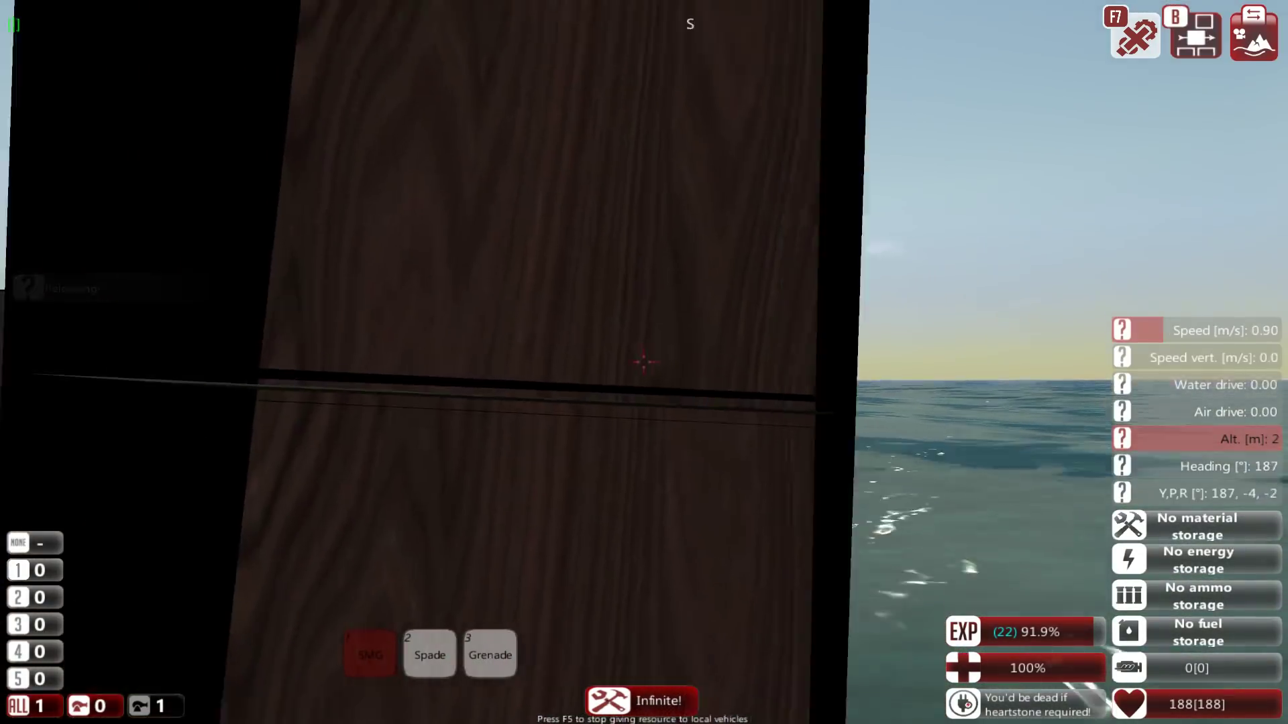
{"action": "key", "text": "q"}
{"action": "key", "text": "space"}
{"action": "key", "text": "w"}
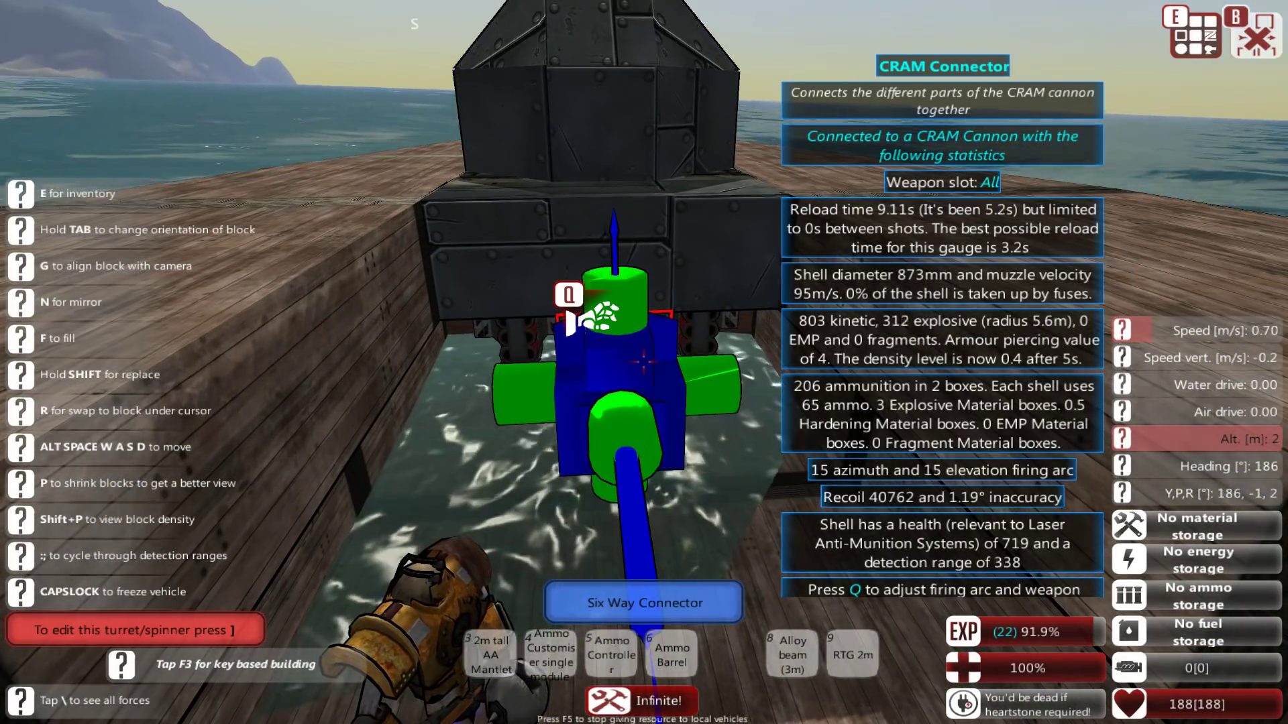
{"action": "key", "text": "bracketright"}
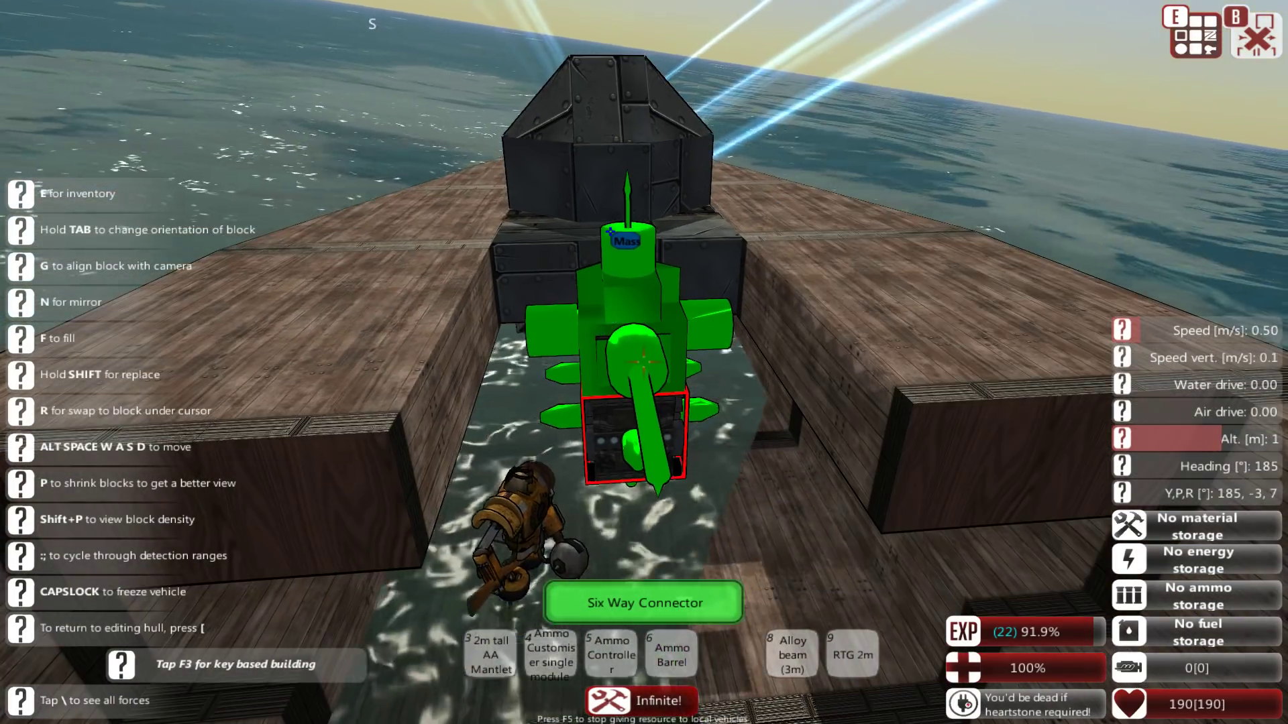
{"action": "key", "text": "q"}
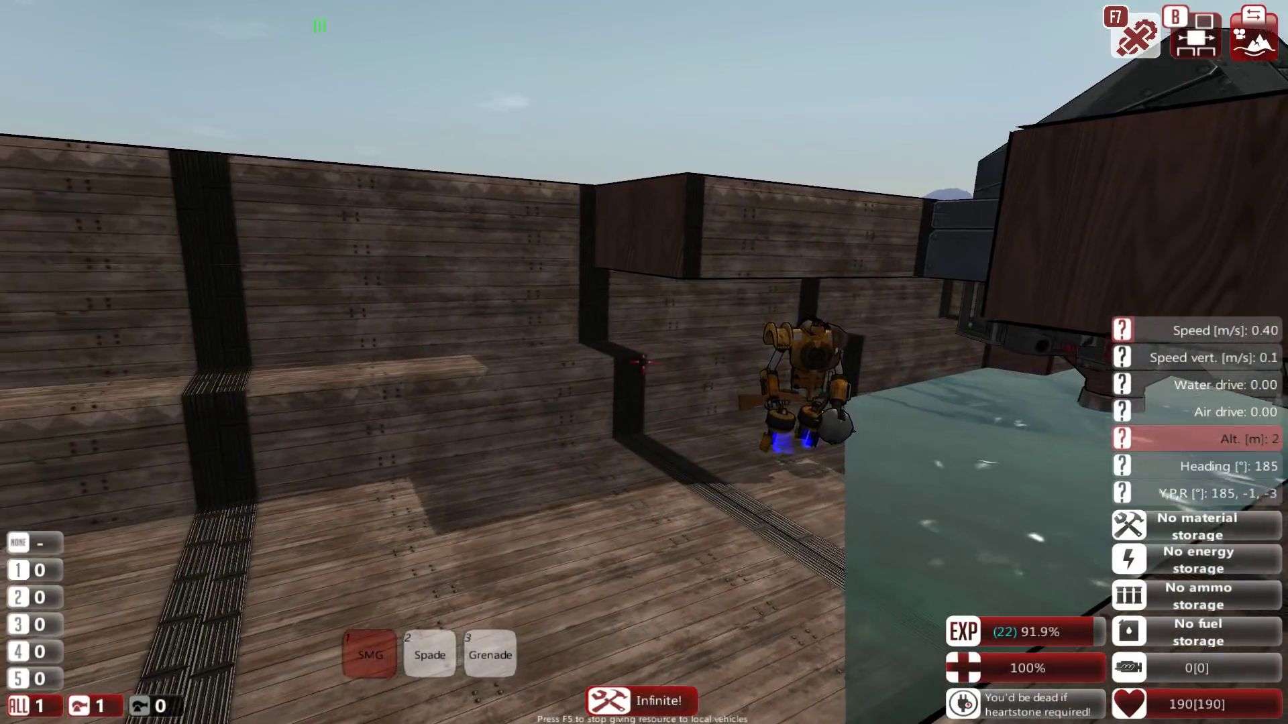
{"action": "scroll", "coordinate": [644, 363], "scroll_direction": "down", "scroll_amount": 5}
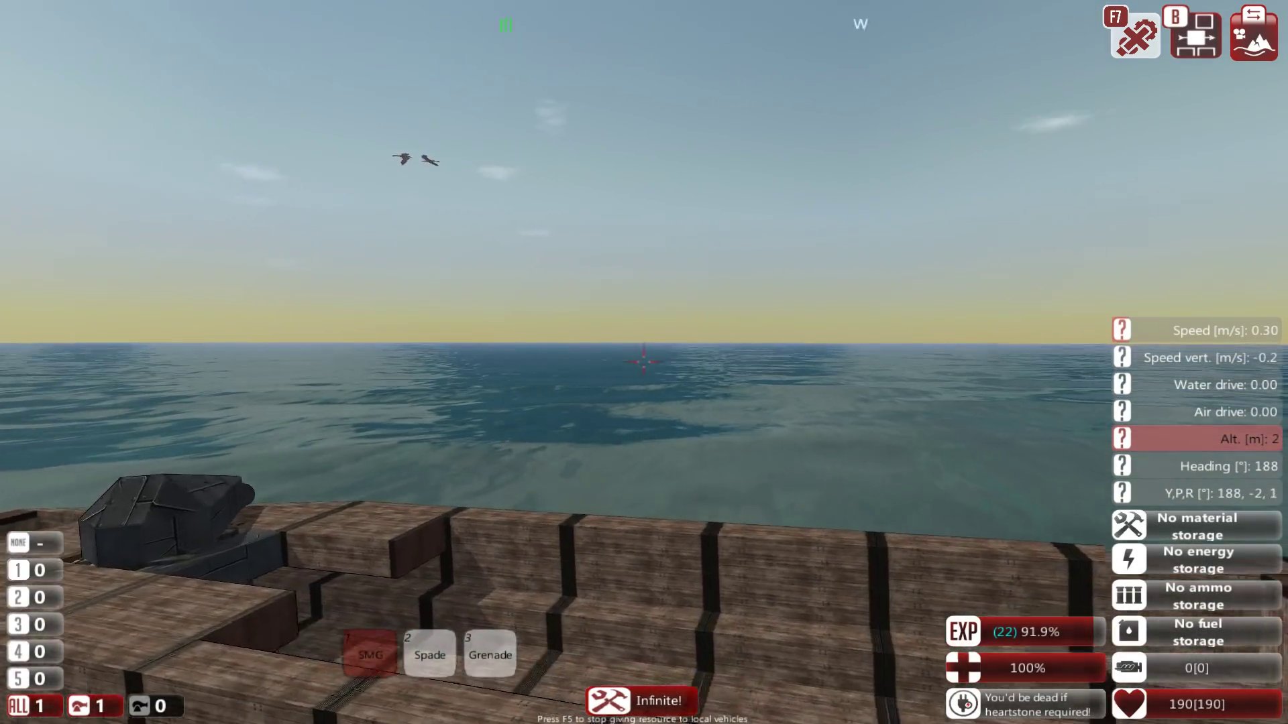
{"action": "scroll", "coordinate": [644, 363], "scroll_direction": "down", "scroll_amount": 3}
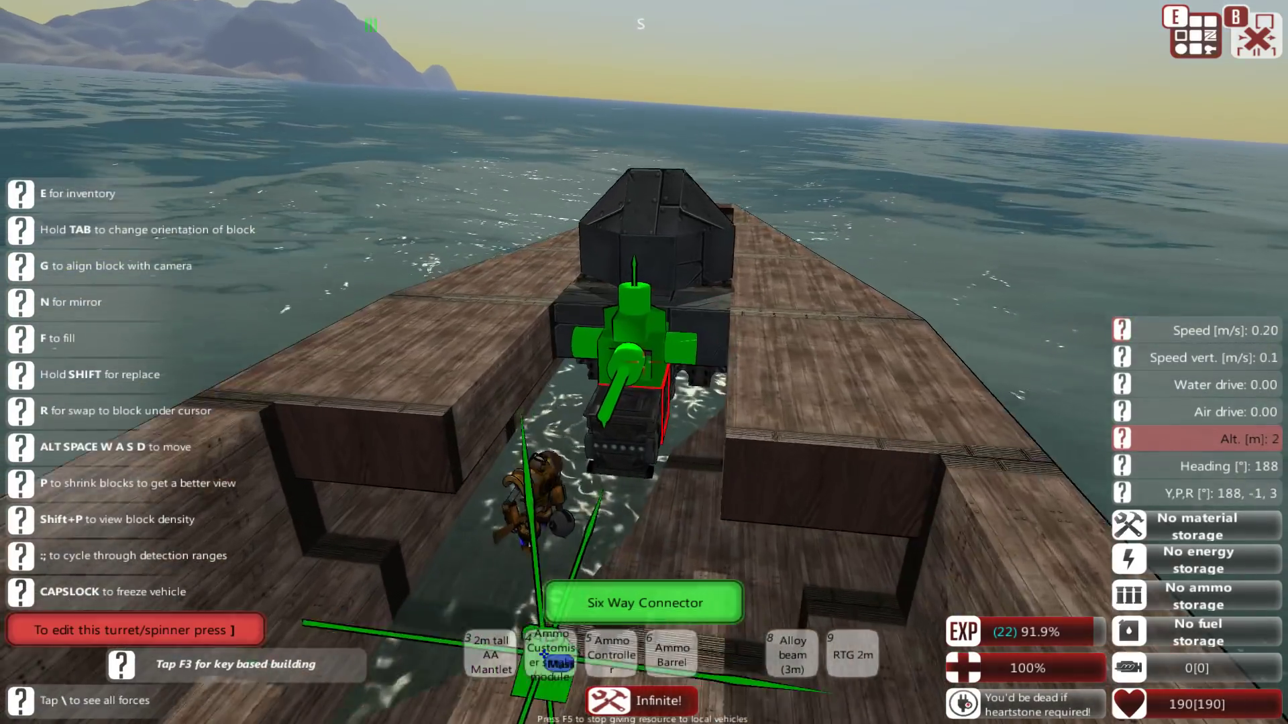
{"action": "scroll", "coordinate": [644, 363], "scroll_direction": "up", "scroll_amount": 3}
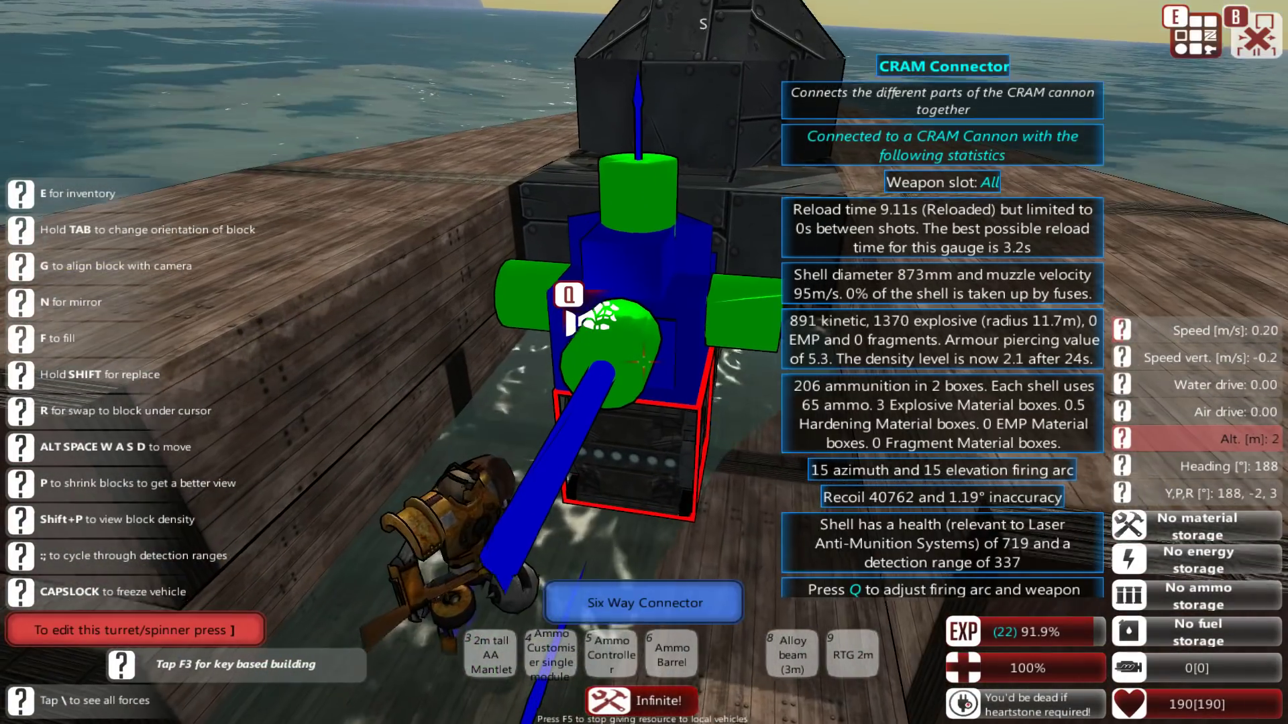
Step: Remove the added Six Way Connectors behind the turret, working on the turret subobject
{"action": "key", "text": "]"}
{"action": "right_click", "coordinate": [644, 362]}
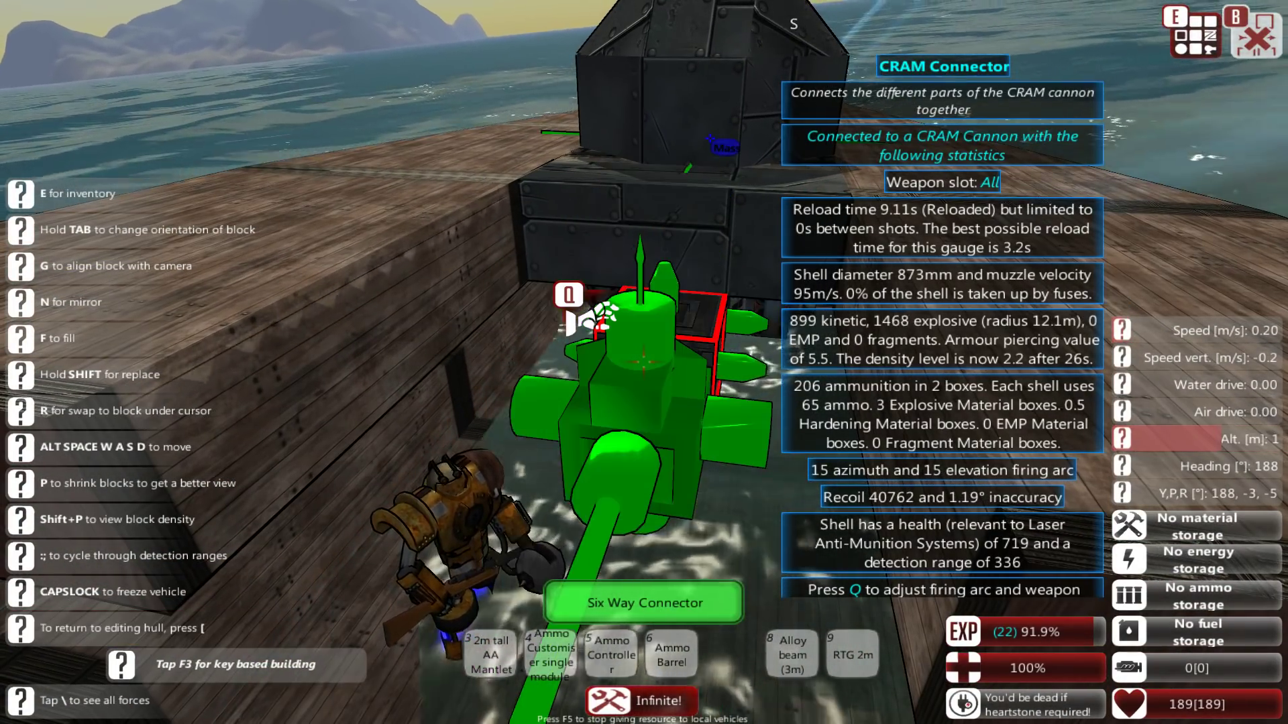
{"action": "key", "text": "w"}
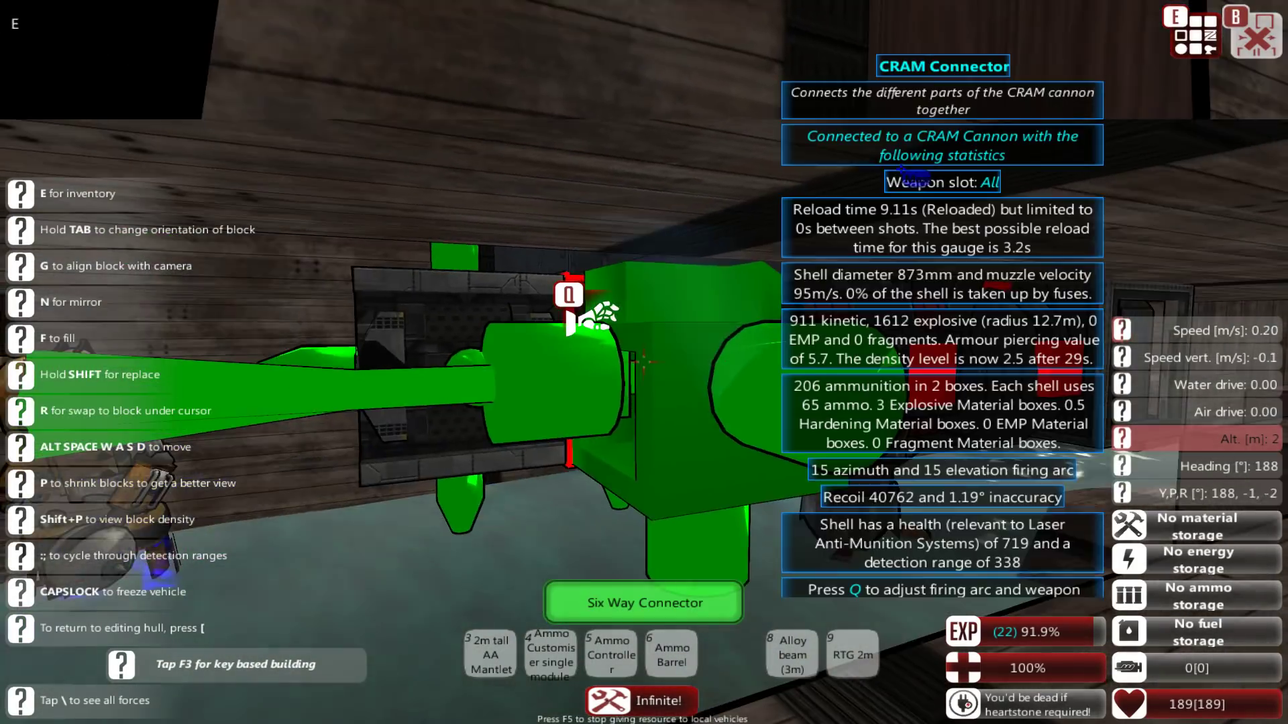
{"action": "right_click", "coordinate": [645, 362]}
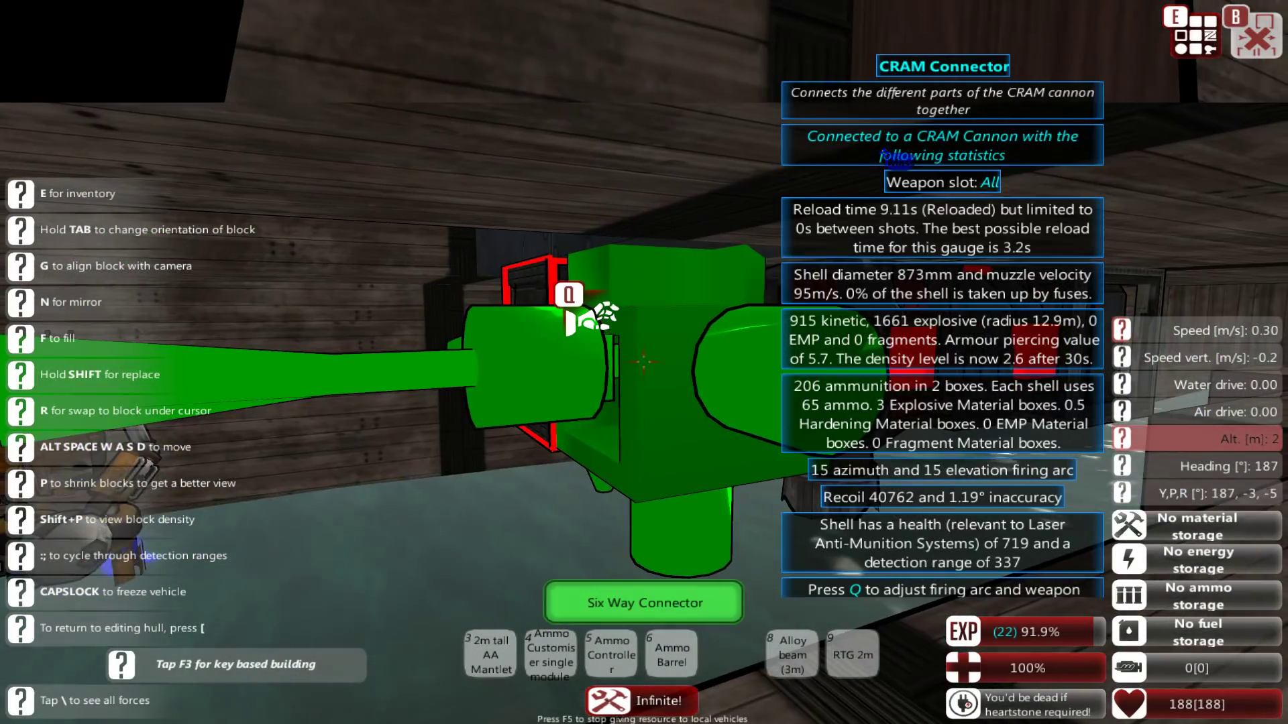
{"action": "right_click", "coordinate": [643, 362]}
{"action": "key", "text": "w"}
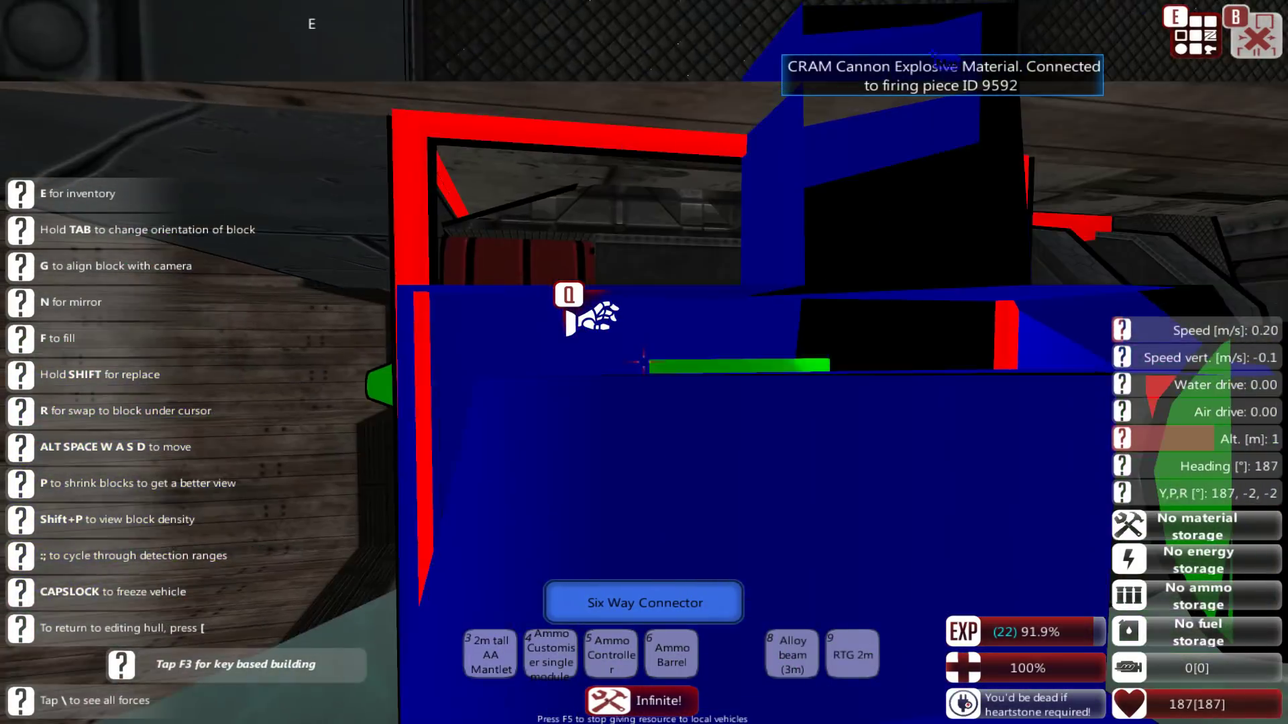
Step: Place upright 2 m metal beams below deck as an armour wall behind the turret's autoloaders and ammo boxes
{"action": "key", "text": "s"}
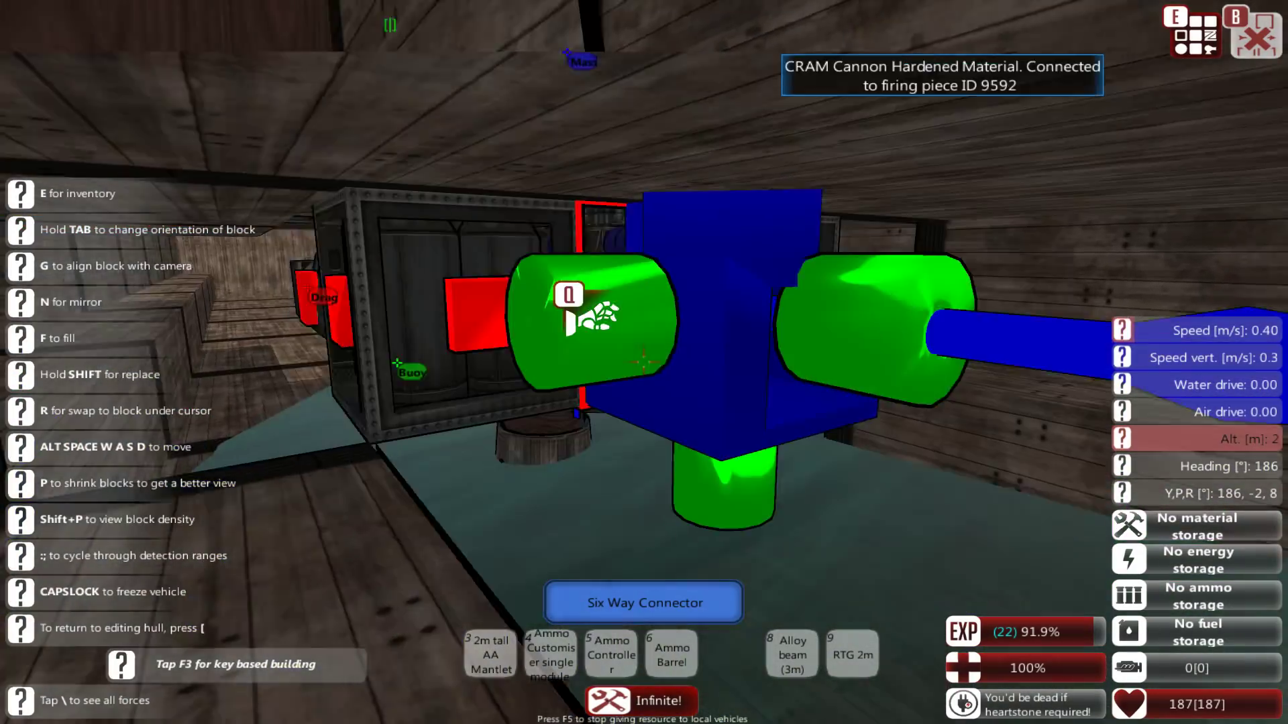
{"action": "key", "text": "w"}
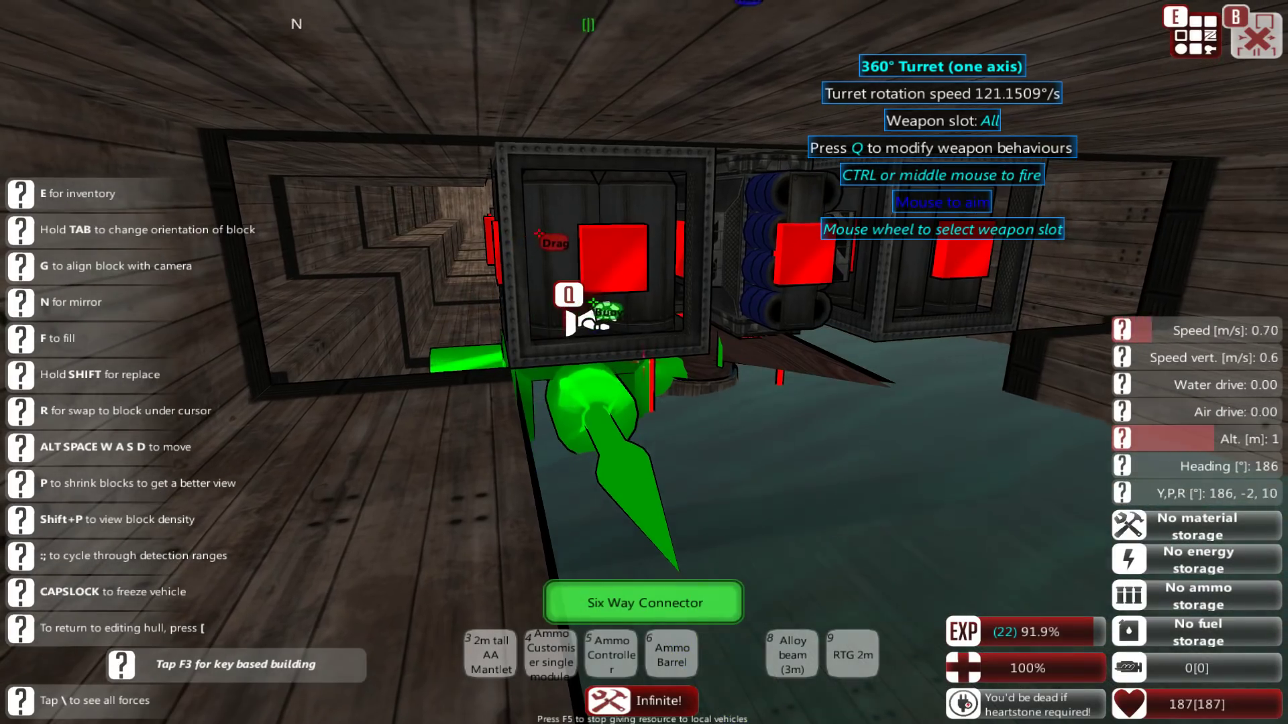
{"action": "key", "text": "d"}
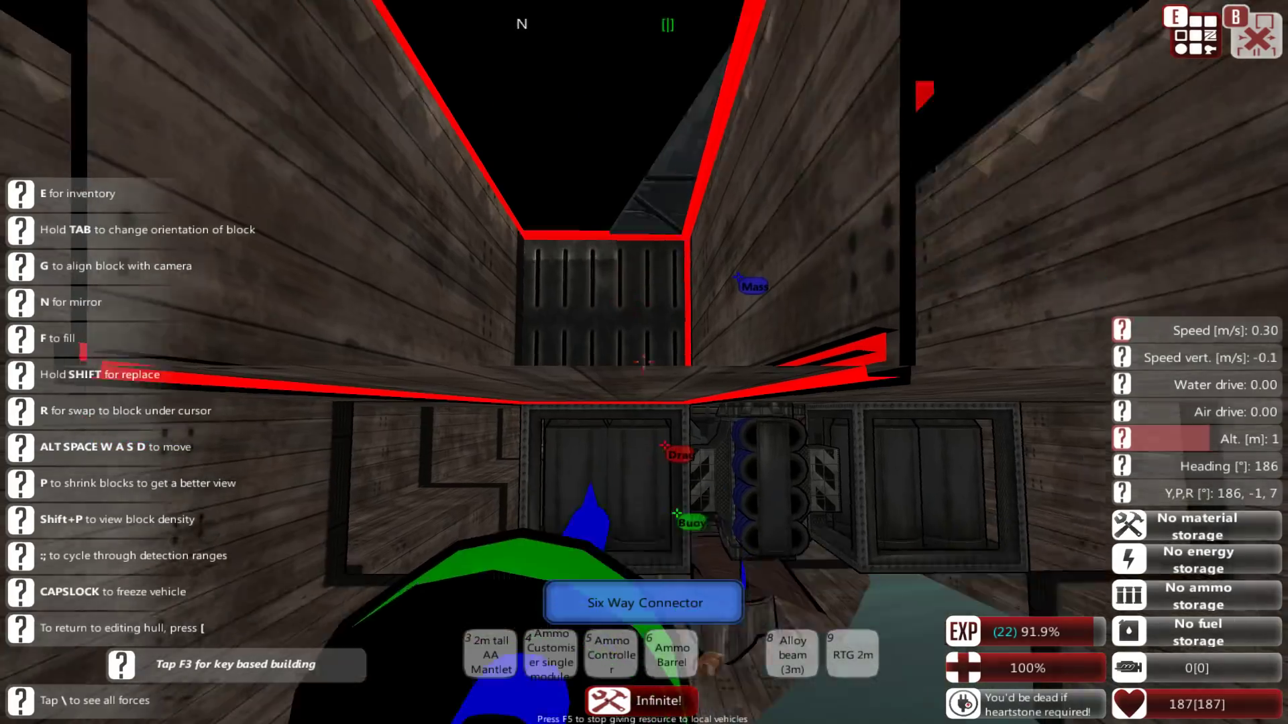
{"action": "key", "text": "e"}
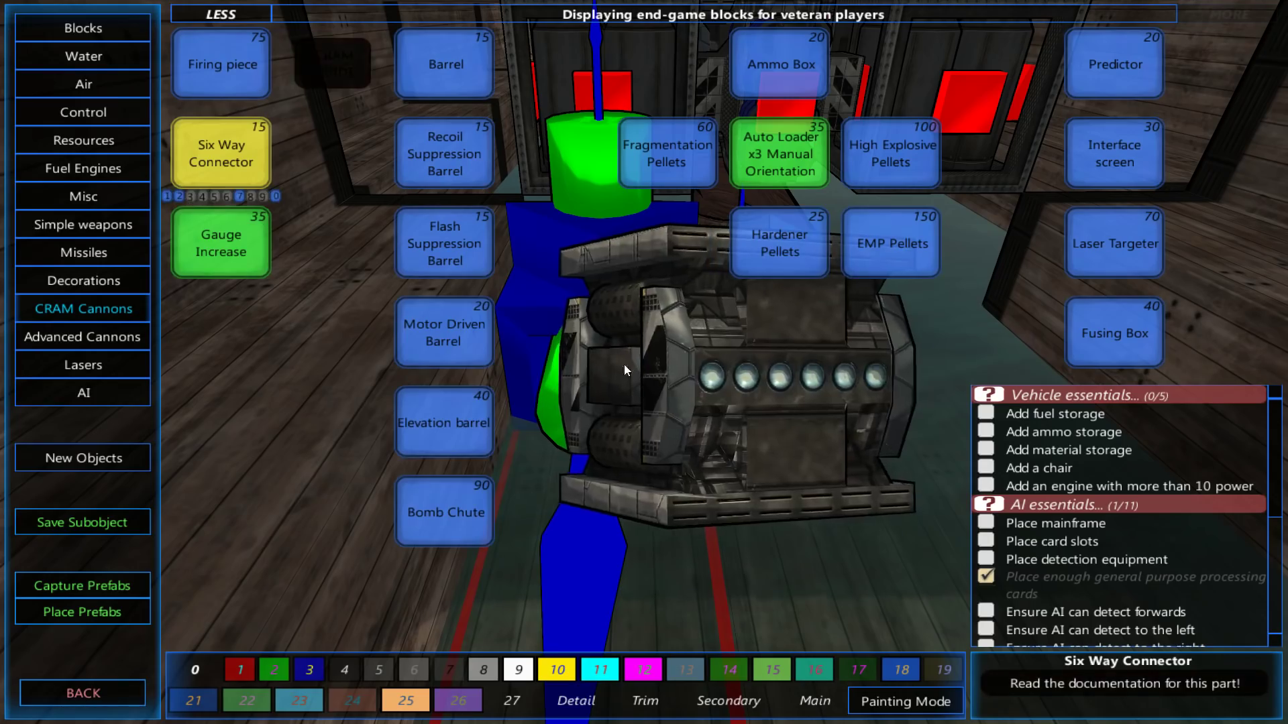
{"action": "left_click", "coordinate": [104, 40]}
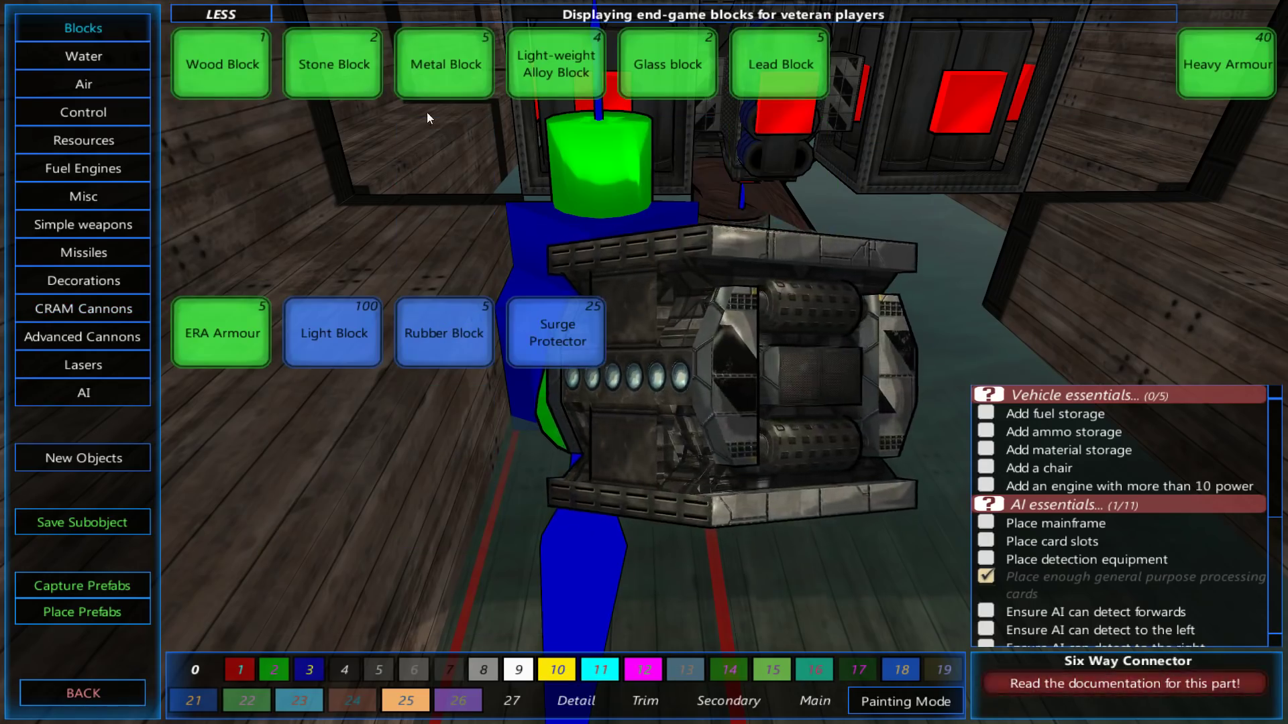
{"action": "left_click", "coordinate": [436, 84]}
{"action": "left_click", "coordinate": [213, 248]}
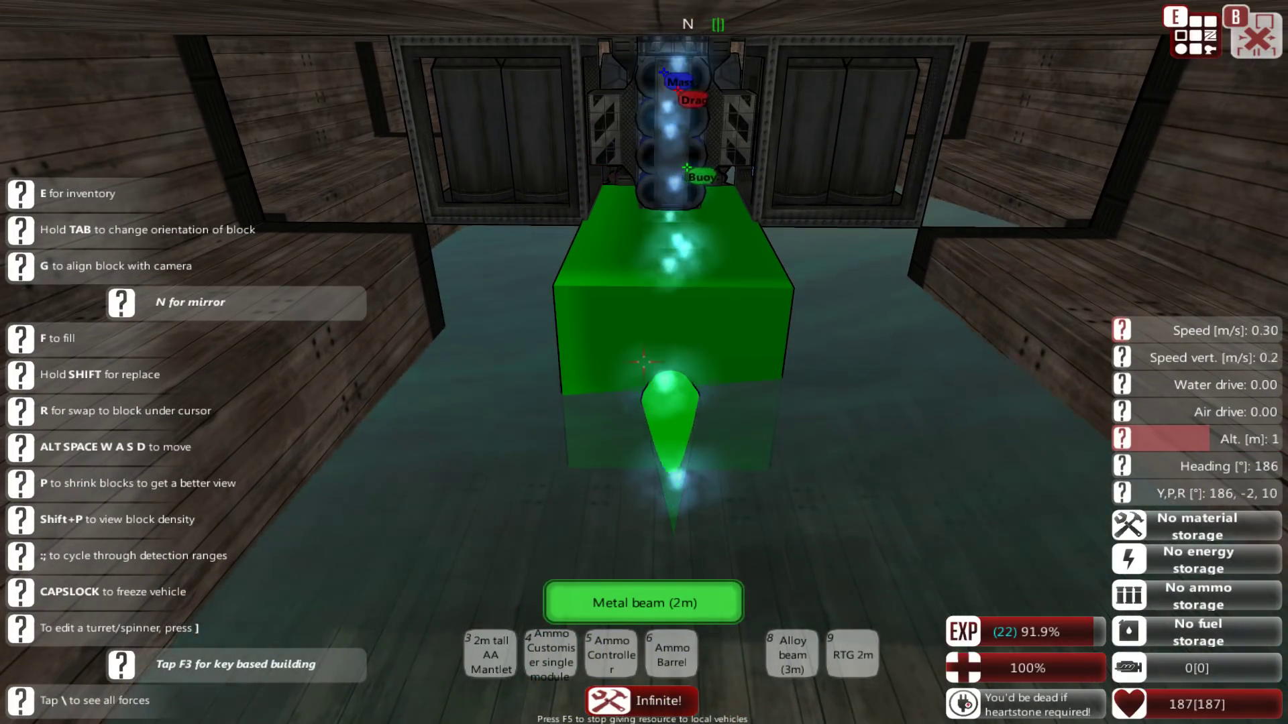
{"action": "key", "text": "Tab"}
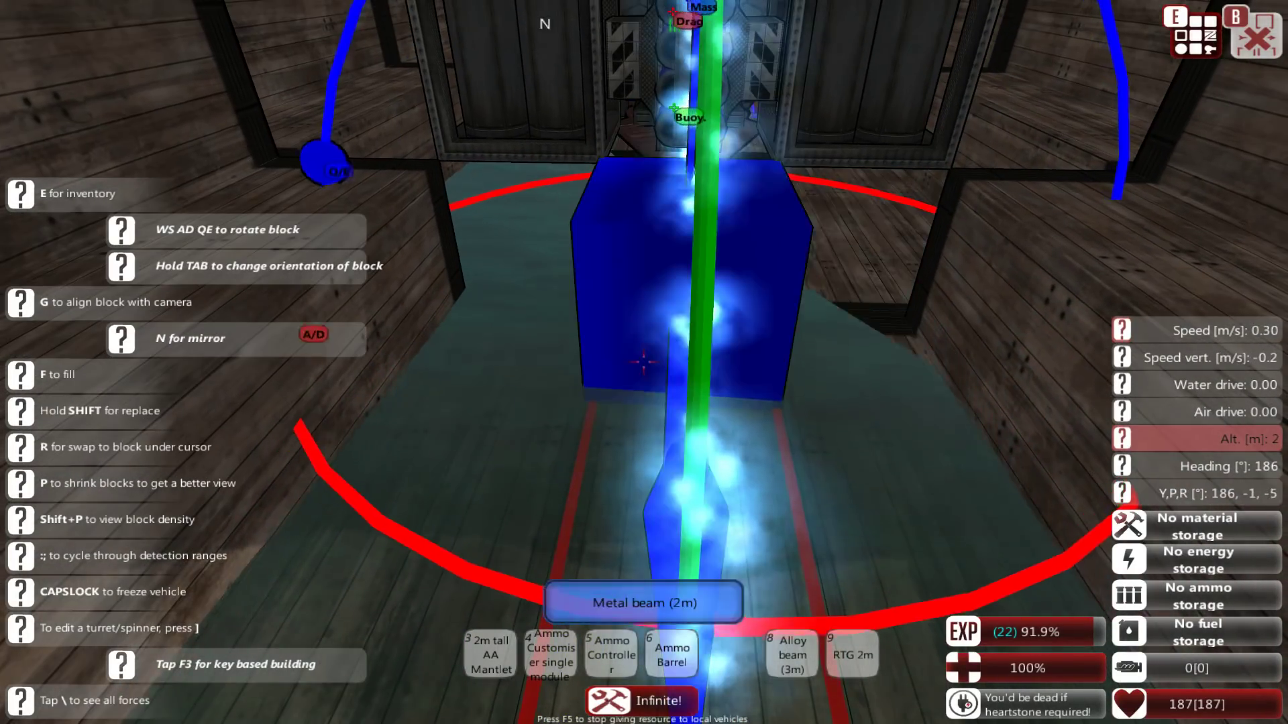
{"action": "key", "text": "w"}
{"action": "key", "text": "d"}
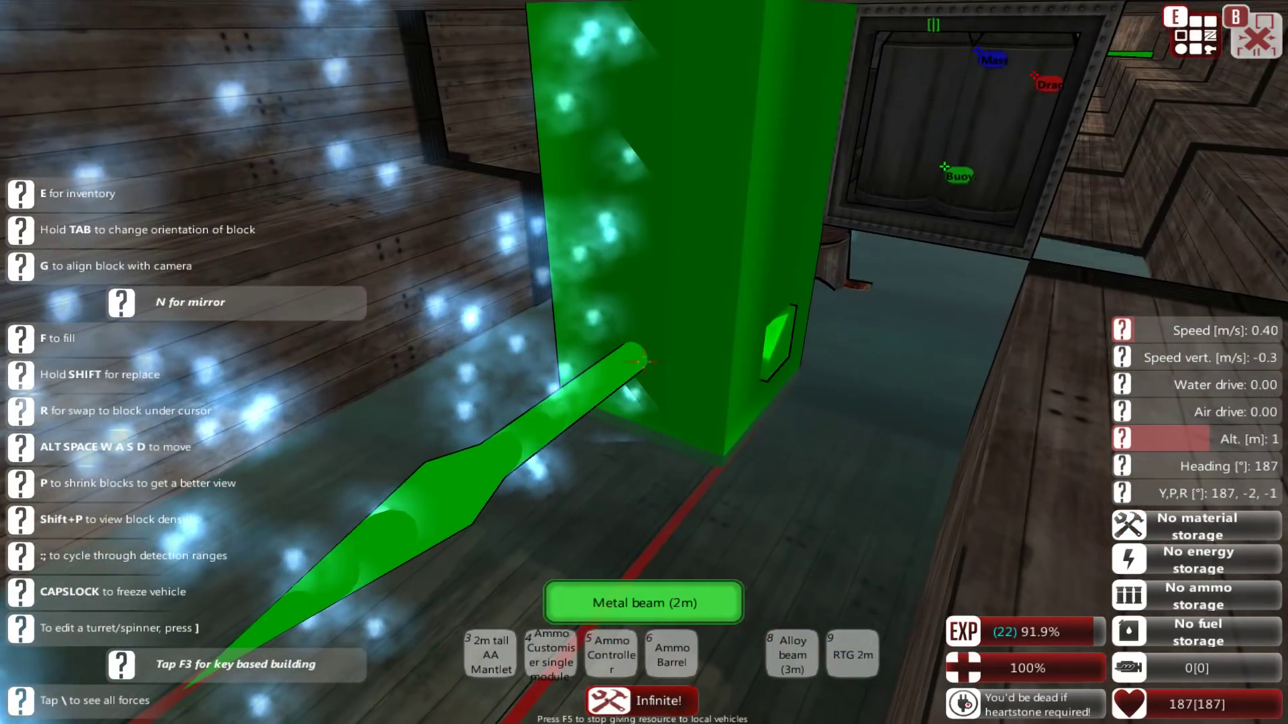
{"action": "left_click", "coordinate": [644, 362]}
{"action": "left_click", "coordinate": [644, 362]}
{"action": "left_click", "coordinate": [644, 362]}
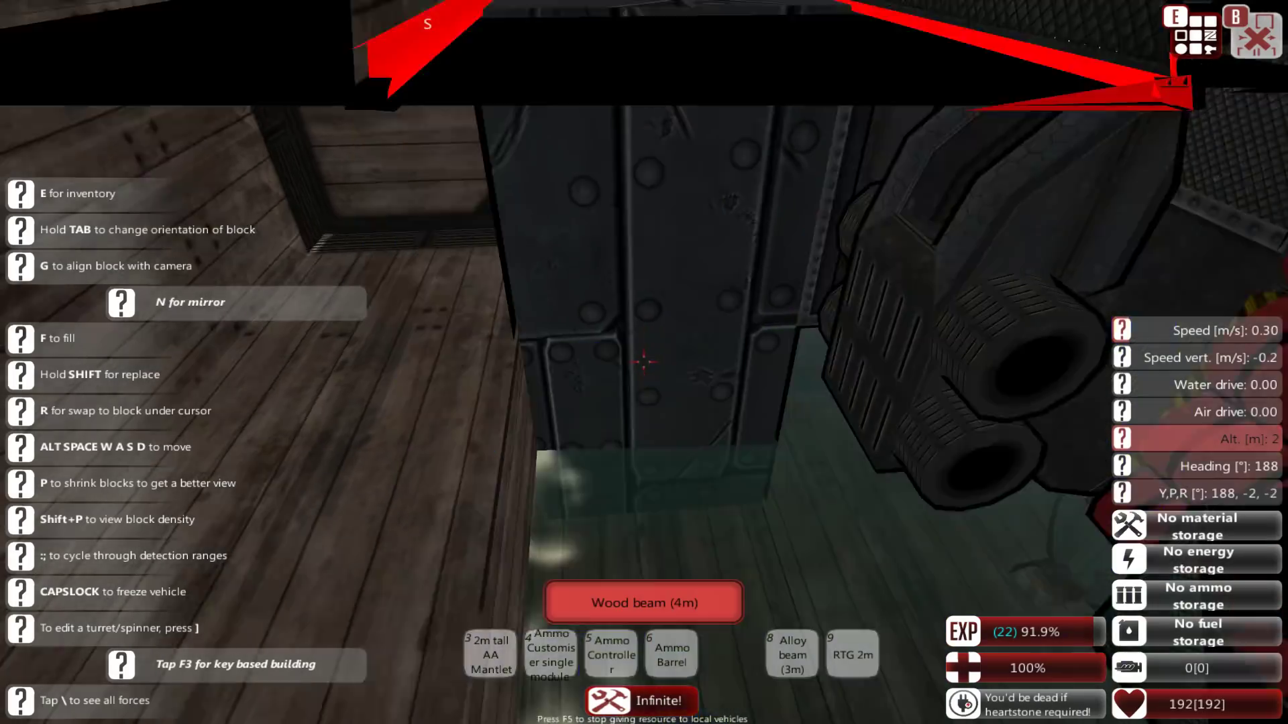
Step: Extend the armour wall behind the turret up to deck level with 2 m metal beams and check it outside build mode
{"action": "scroll", "coordinate": [645, 363], "scroll_direction": "down", "scroll_amount": 2}
{"action": "key", "text": "r"}
{"action": "left_click", "coordinate": [644, 363]}
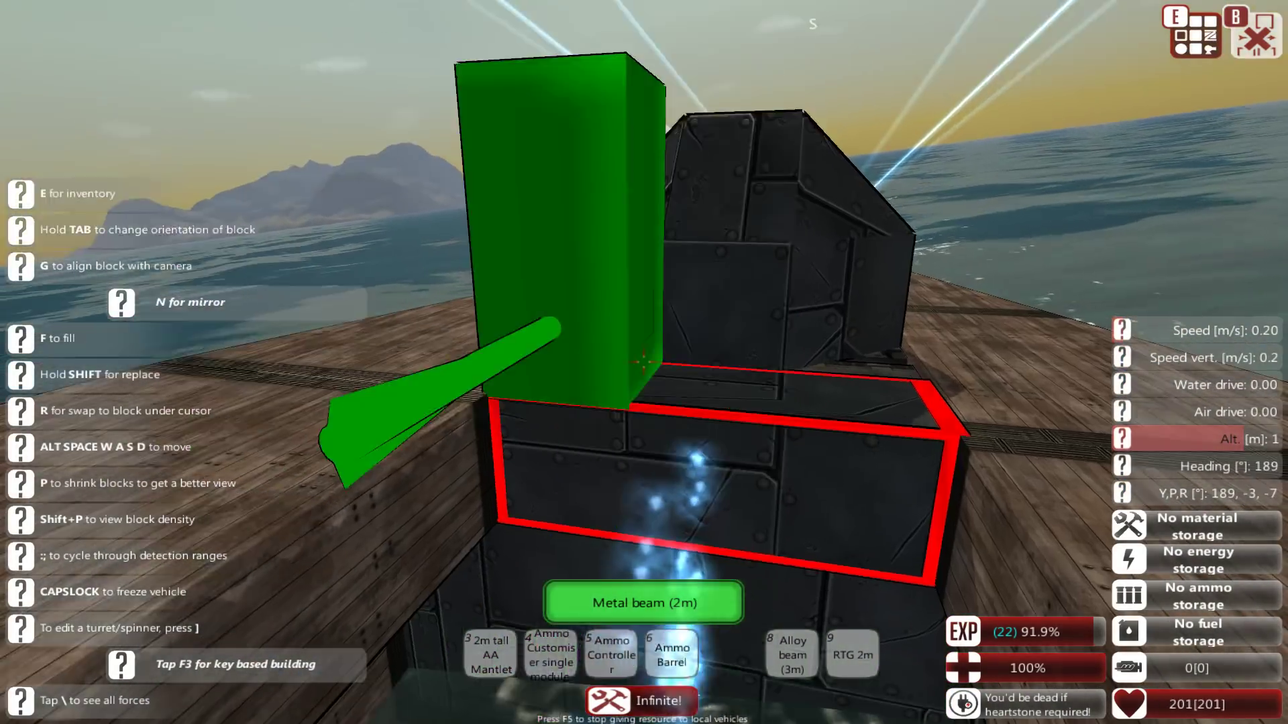
{"action": "key", "text": "q"}
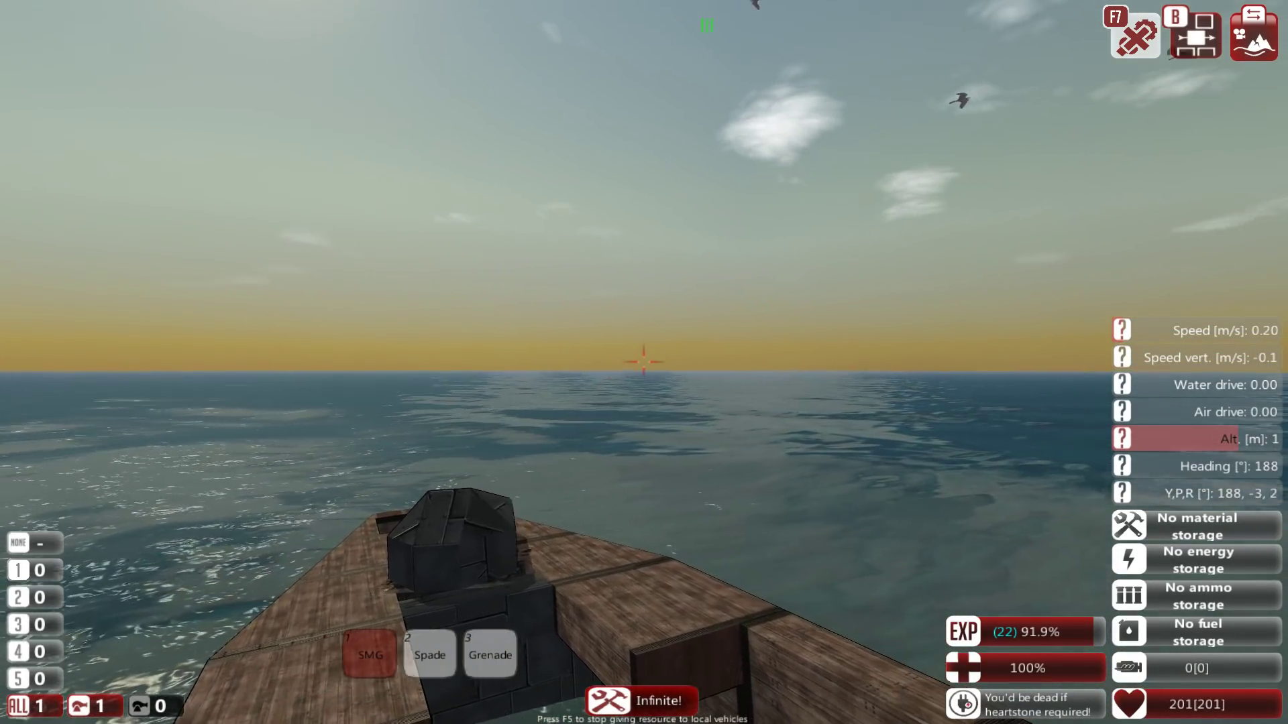
{"action": "key", "text": "b"}
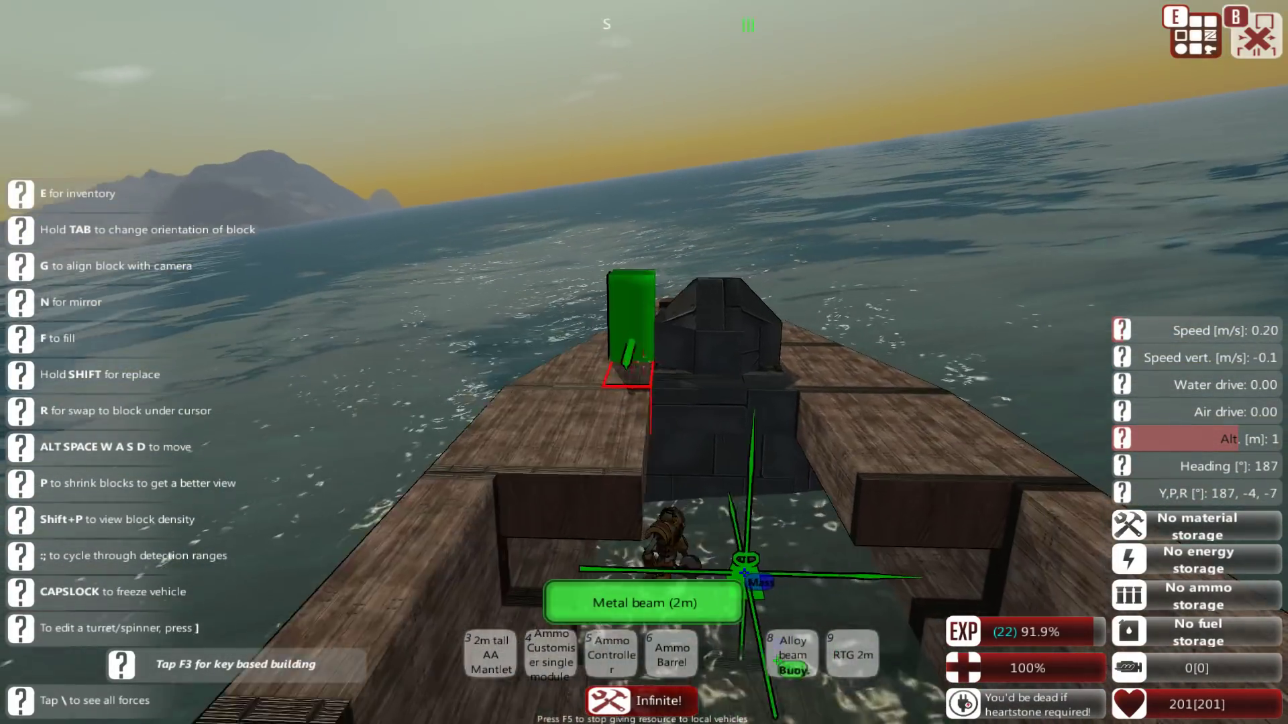
{"action": "key", "text": "w"}
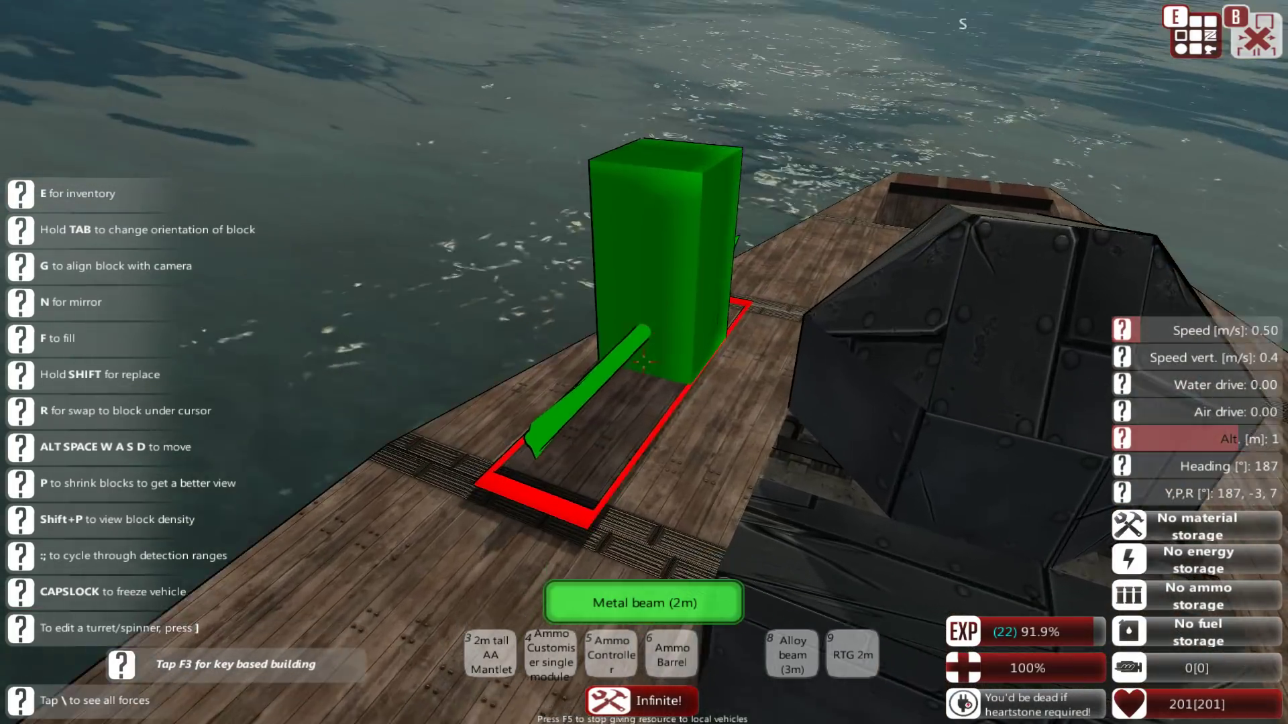
{"action": "scroll", "coordinate": [645, 362], "scroll_direction": "up", "scroll_amount": 1}
{"action": "key", "text": "Tab"}
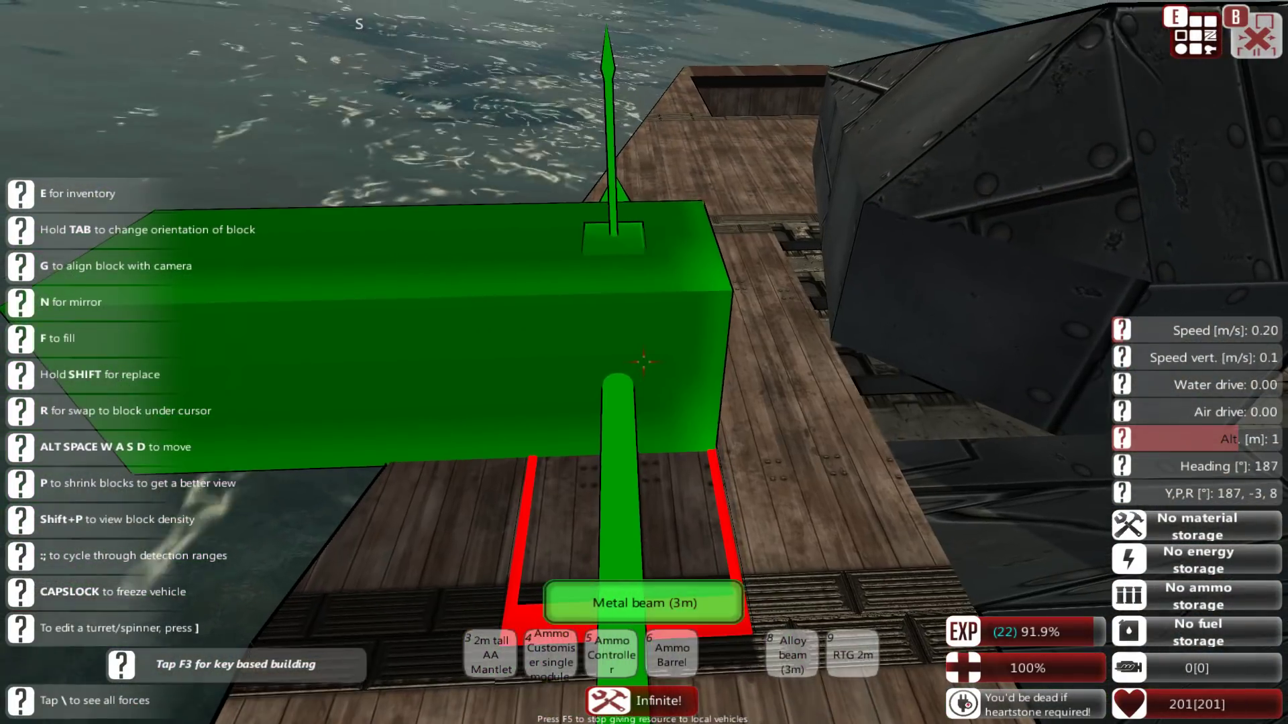
{"action": "key", "text": "d"}
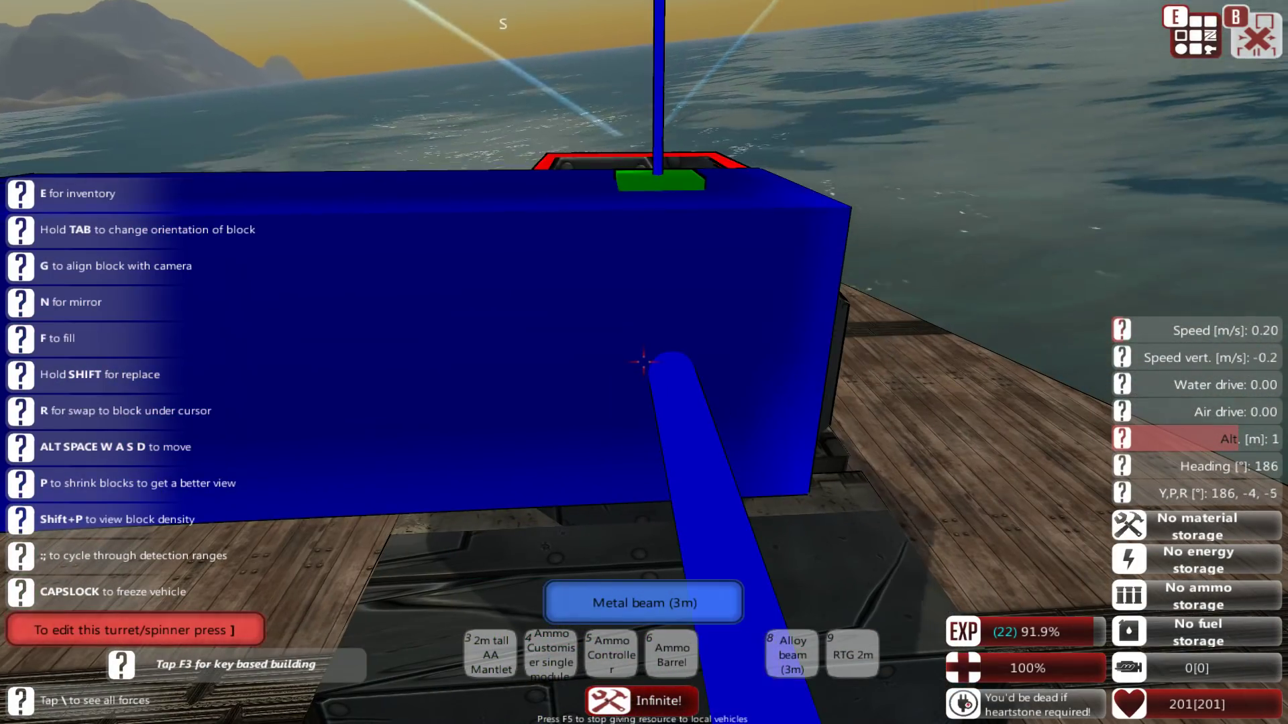
Step: On the turret subobject, remove the cannon's firing piece and its barrels
{"action": "key", "text": "bracketright"}
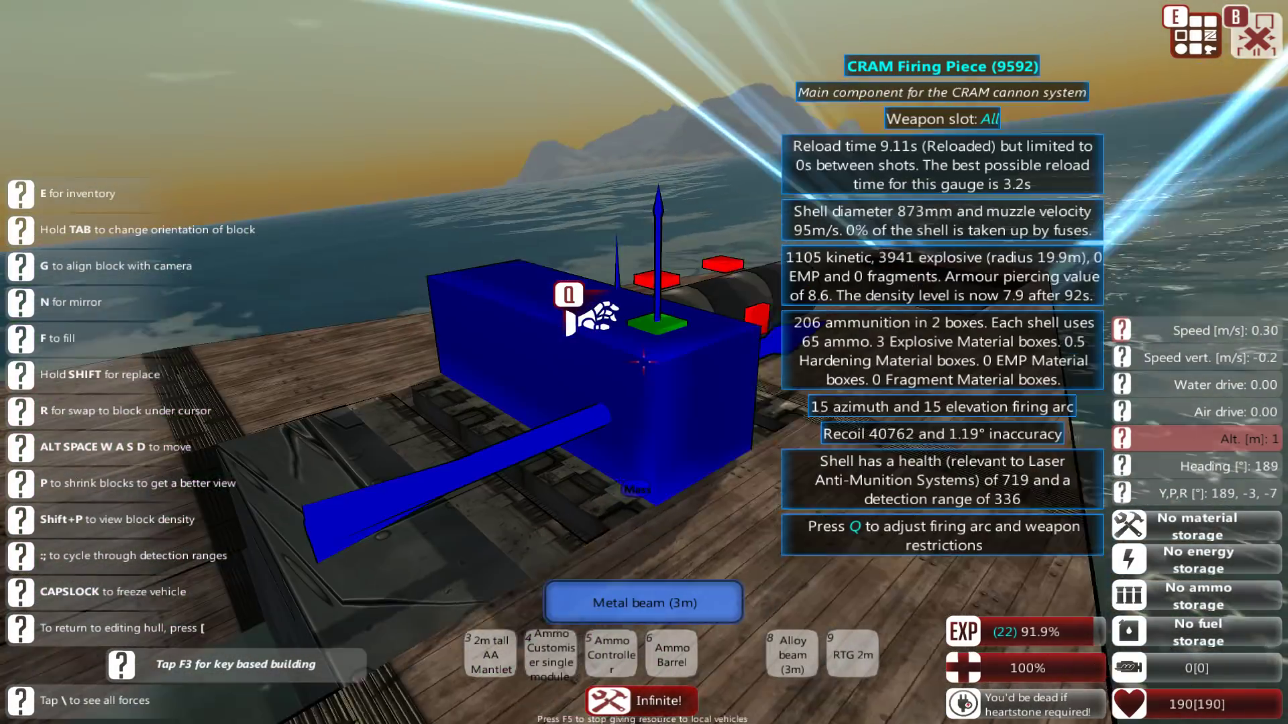
{"action": "key", "text": "r"}
{"action": "right_click", "coordinate": [643, 362]}
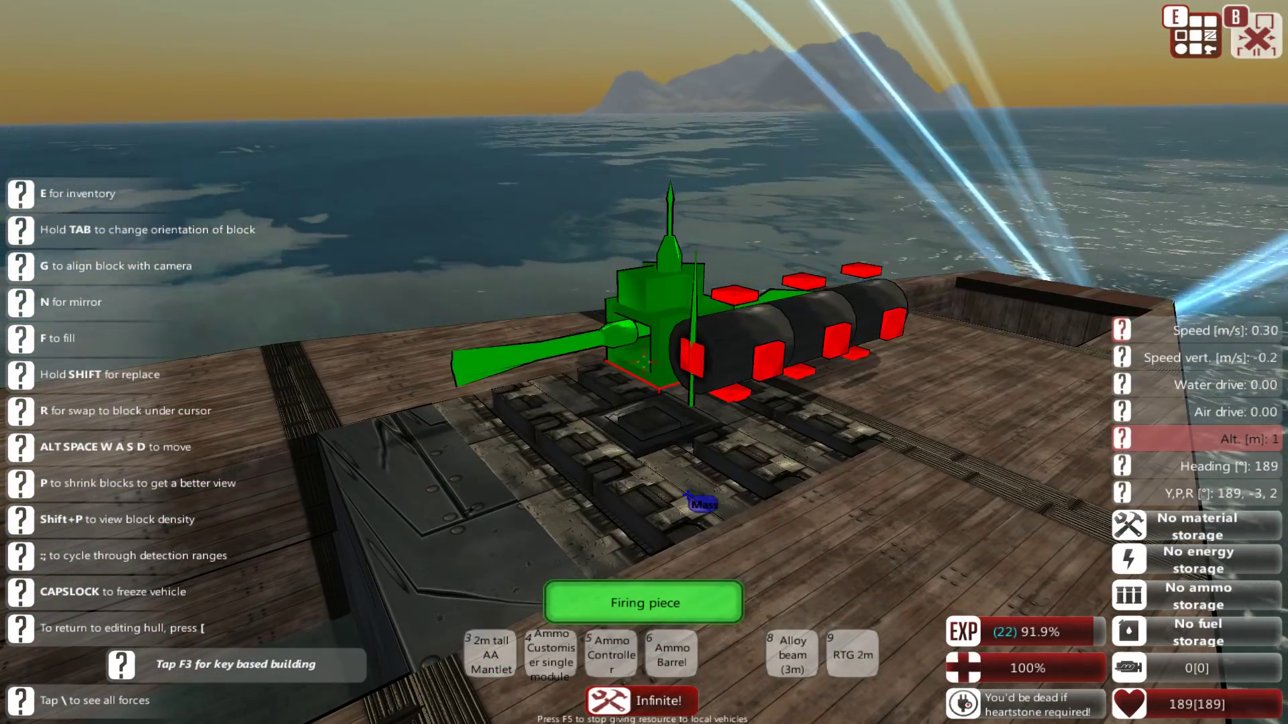
{"action": "right_click", "coordinate": [644, 362]}
{"action": "right_click", "coordinate": [644, 362]}
{"action": "right_click", "coordinate": [645, 362]}
Step: Refit the Firing piece one block higher on the turret, above a Six Way Connector
{"action": "key", "text": "e"}
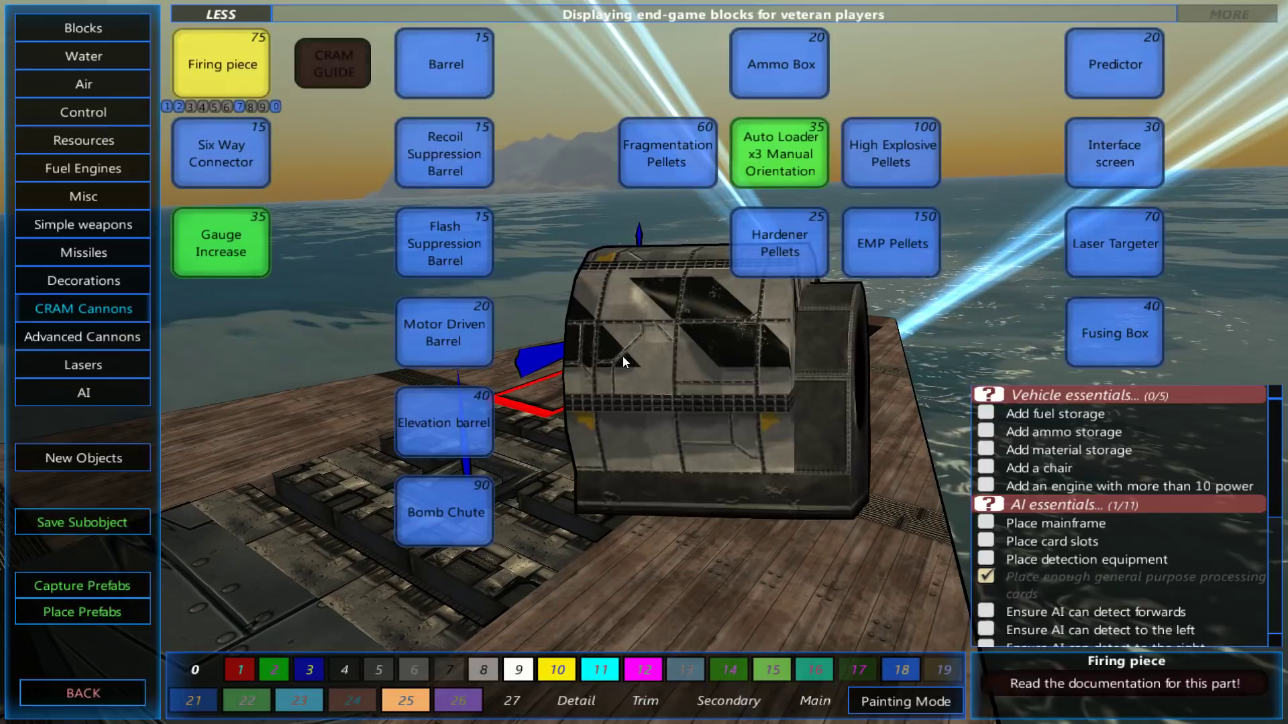
{"action": "key", "text": "e"}
{"action": "key", "text": "r"}
{"action": "key", "text": "e"}
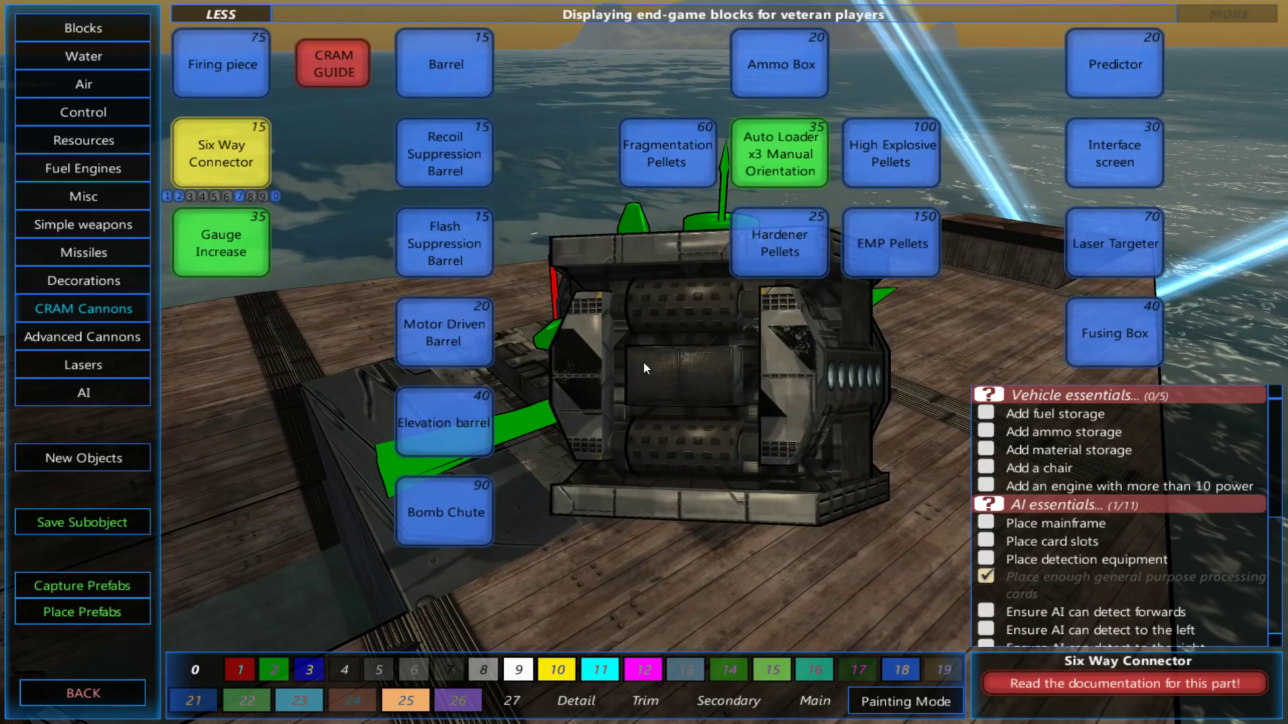
{"action": "left_click", "coordinate": [265, 57]}
{"action": "left_click", "coordinate": [644, 362]}
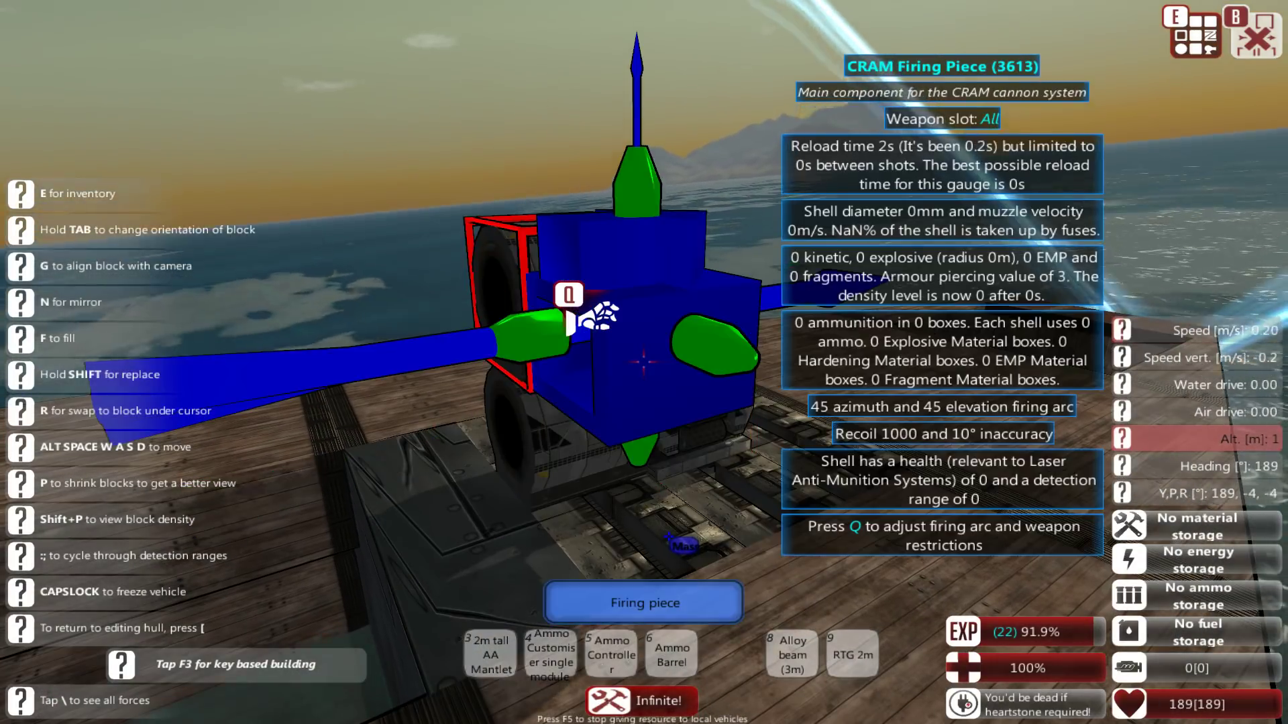
{"action": "right_click", "coordinate": [643, 363]}
{"action": "left_click", "coordinate": [644, 362]}
{"action": "left_click", "coordinate": [643, 362]}
Step: Surround the connector under the raised firing piece with 3 m metal beams and fill the front gap with a Metal Block
{"action": "key", "text": "e"}
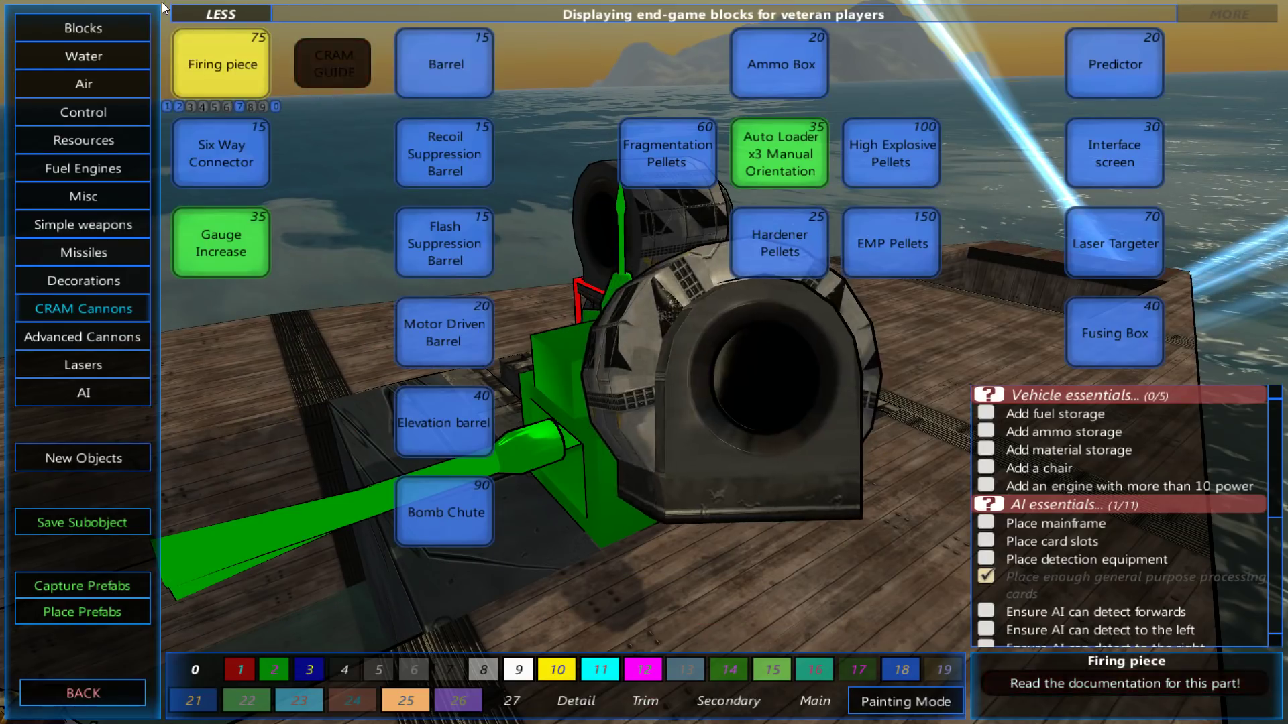
{"action": "left_click", "coordinate": [103, 22]}
{"action": "left_click", "coordinate": [464, 77]}
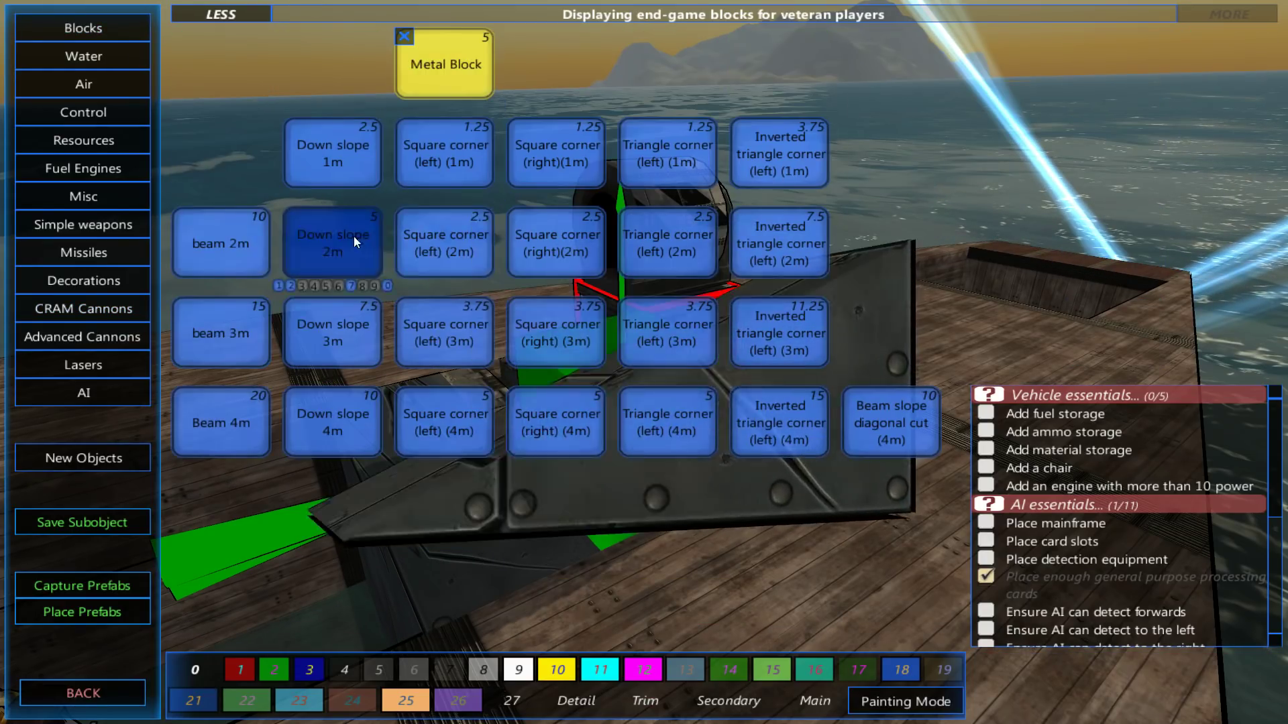
{"action": "left_click", "coordinate": [234, 332]}
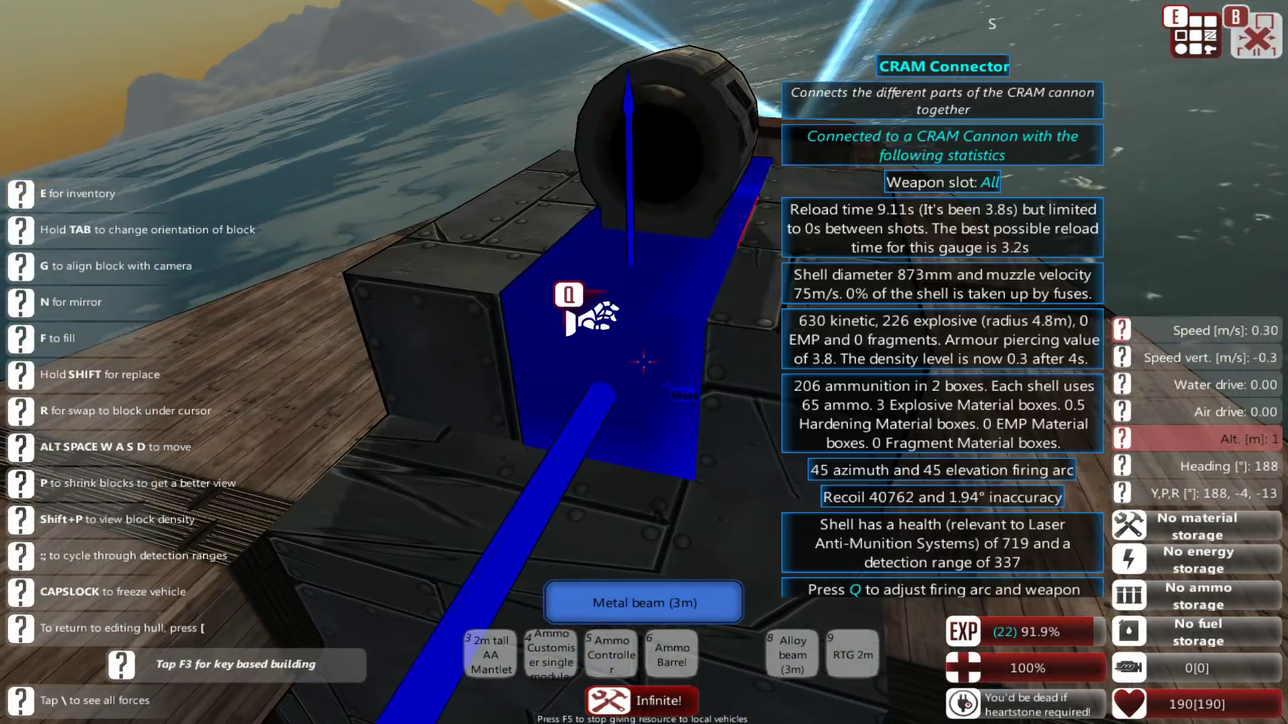
{"action": "key", "text": "e"}
{"action": "left_click", "coordinate": [446, 58]}
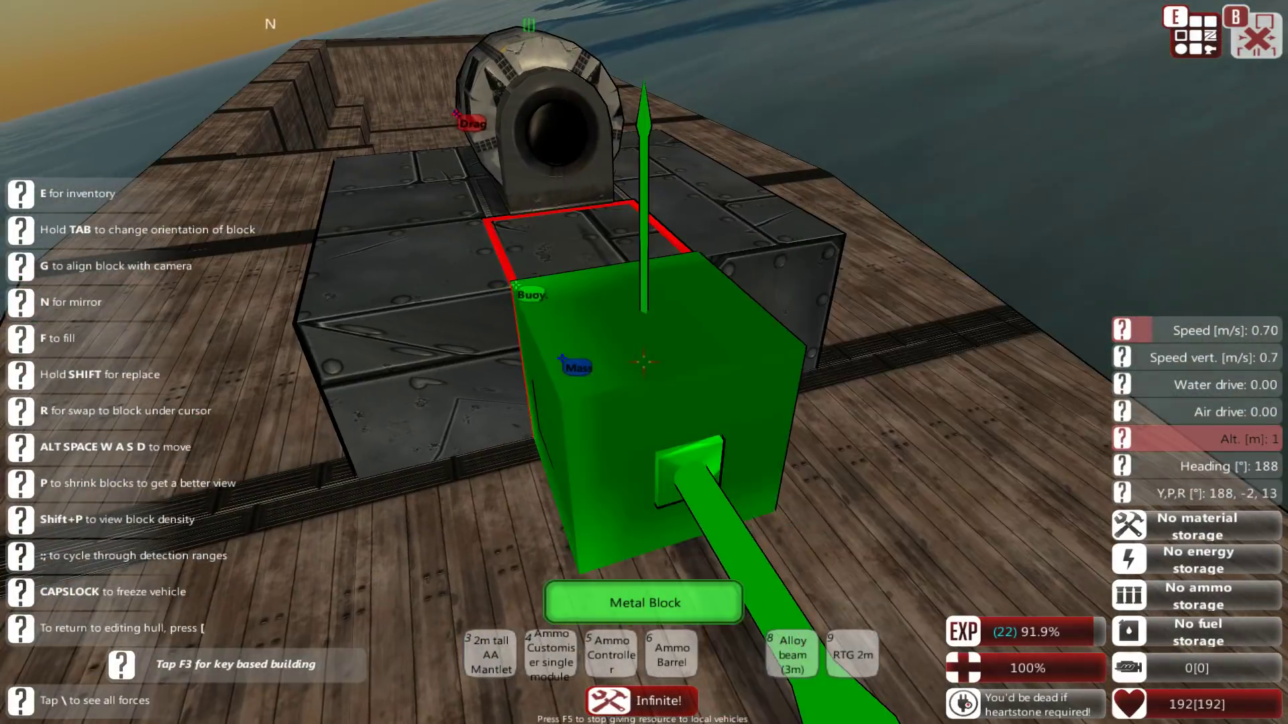
Step: Attach four CRAM Barrels in a row to the front of the raised firing piece
{"action": "key", "text": "e"}
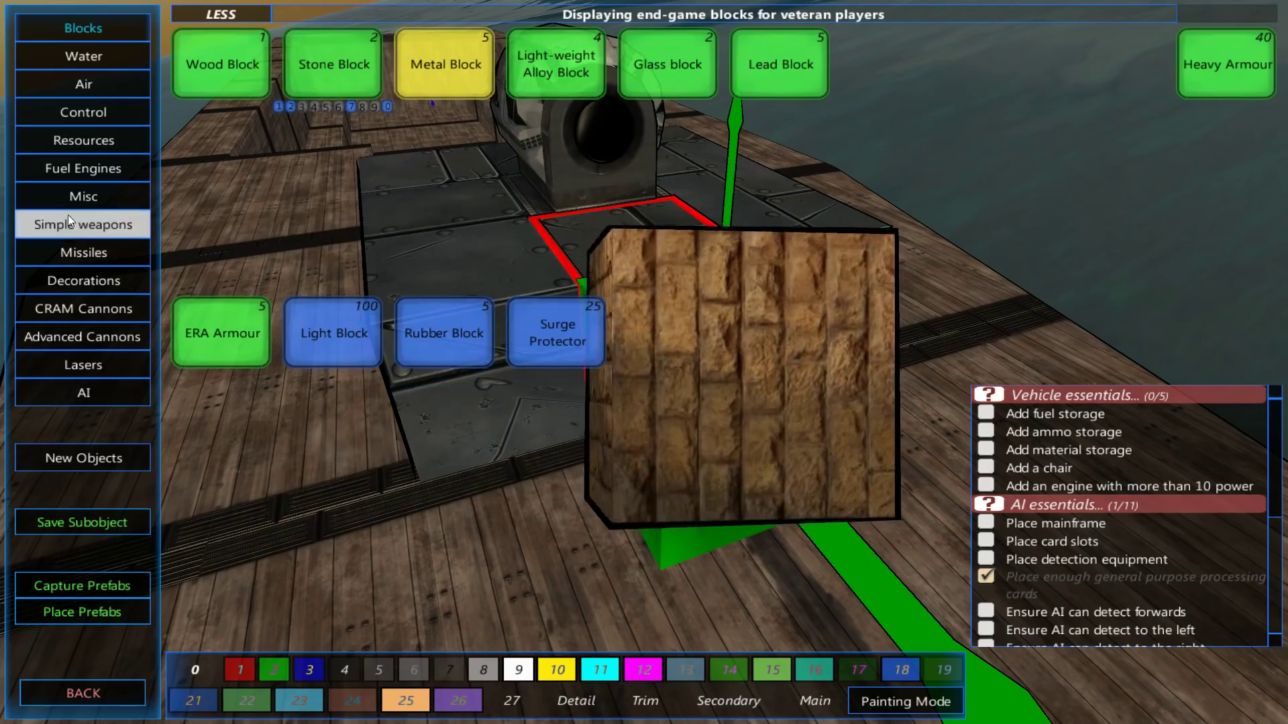
{"action": "left_click", "coordinate": [85, 310]}
{"action": "left_click", "coordinate": [484, 58]}
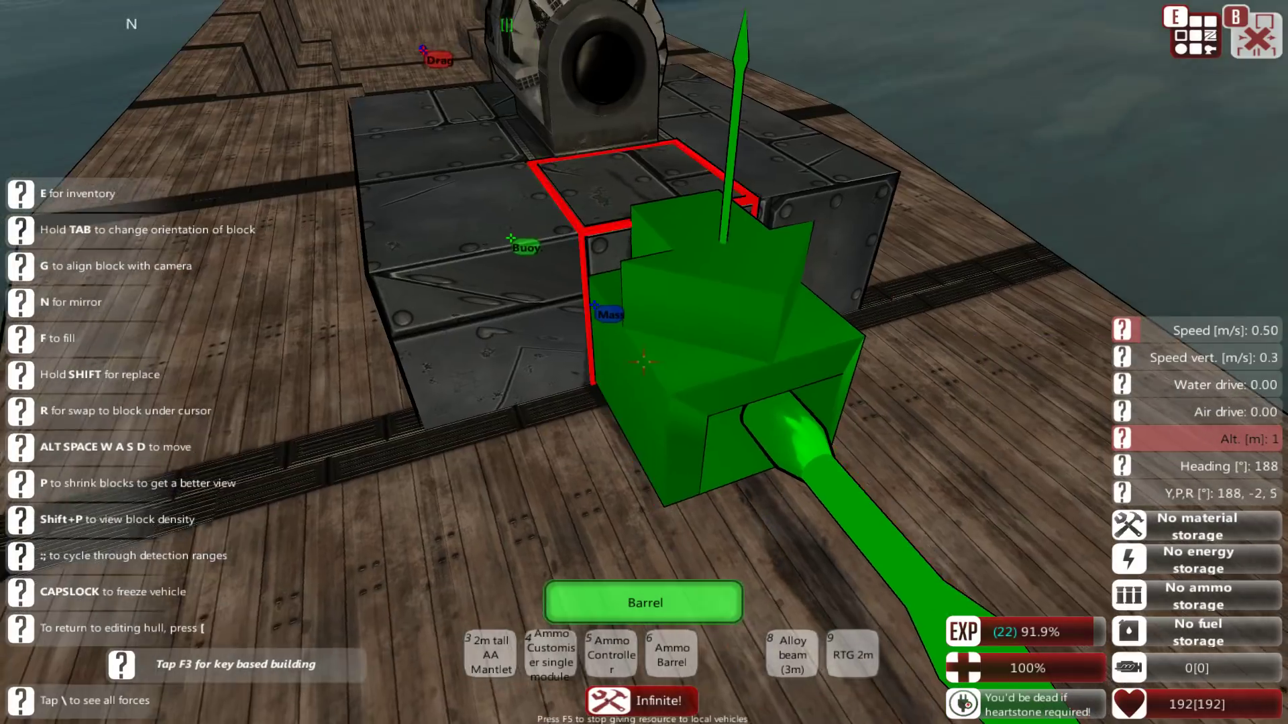
{"action": "left_click", "coordinate": [644, 363]}
{"action": "left_click", "coordinate": [644, 362]}
{"action": "left_click", "coordinate": [644, 362]}
{"action": "left_click", "coordinate": [644, 362]}
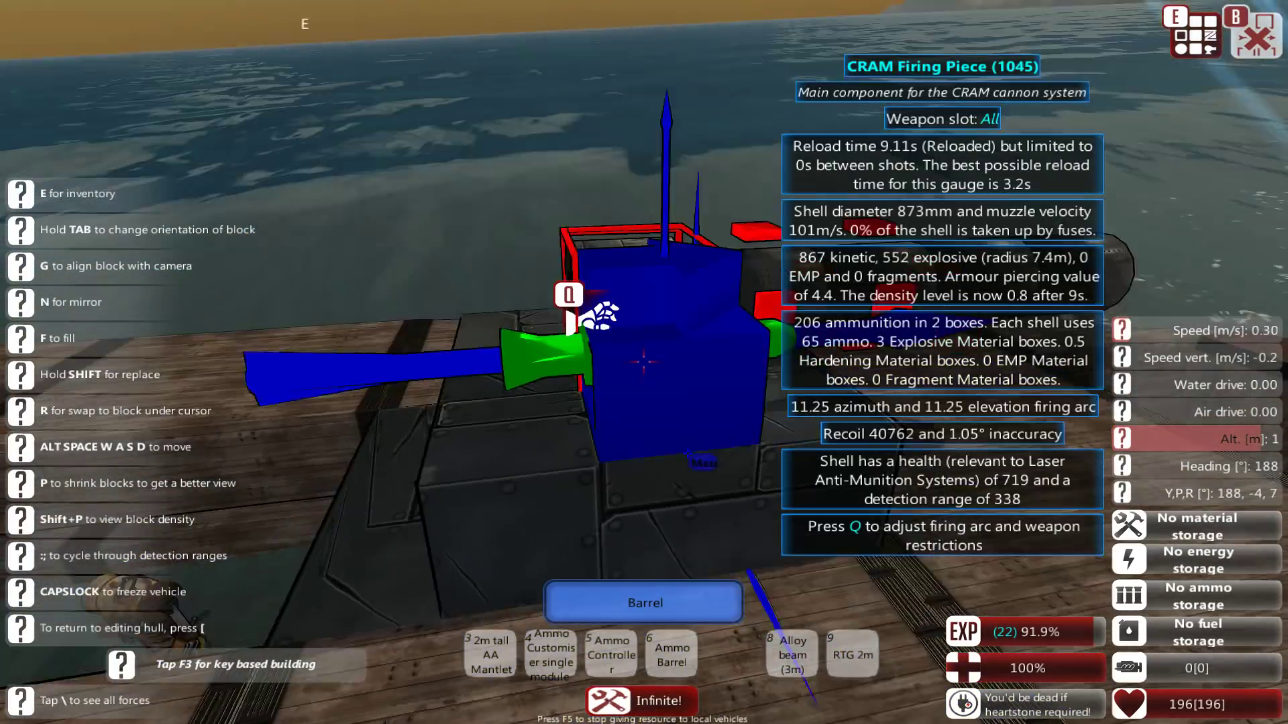
{"action": "left_click", "coordinate": [643, 362]}
Step: Rotate a Metal down slope (4m) and place it on top of the side armour along one side of the cannon
{"action": "key", "text": "e"}
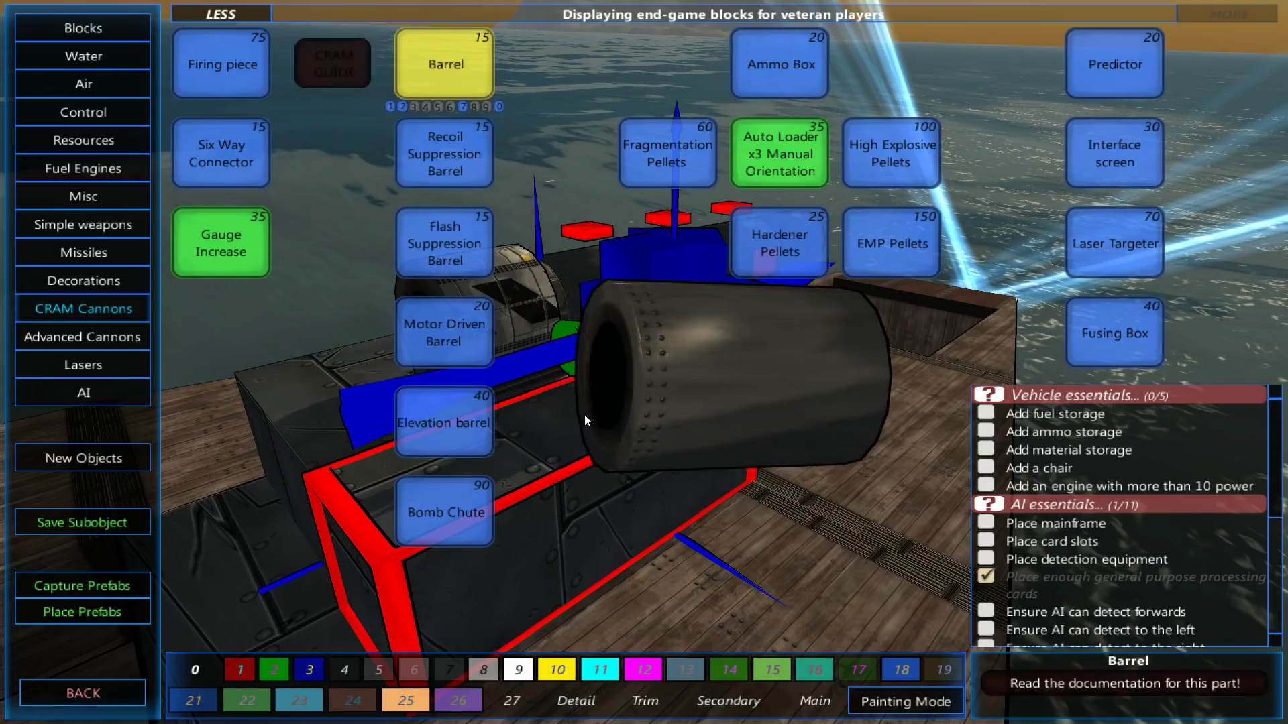
{"action": "left_click", "coordinate": [114, 53]}
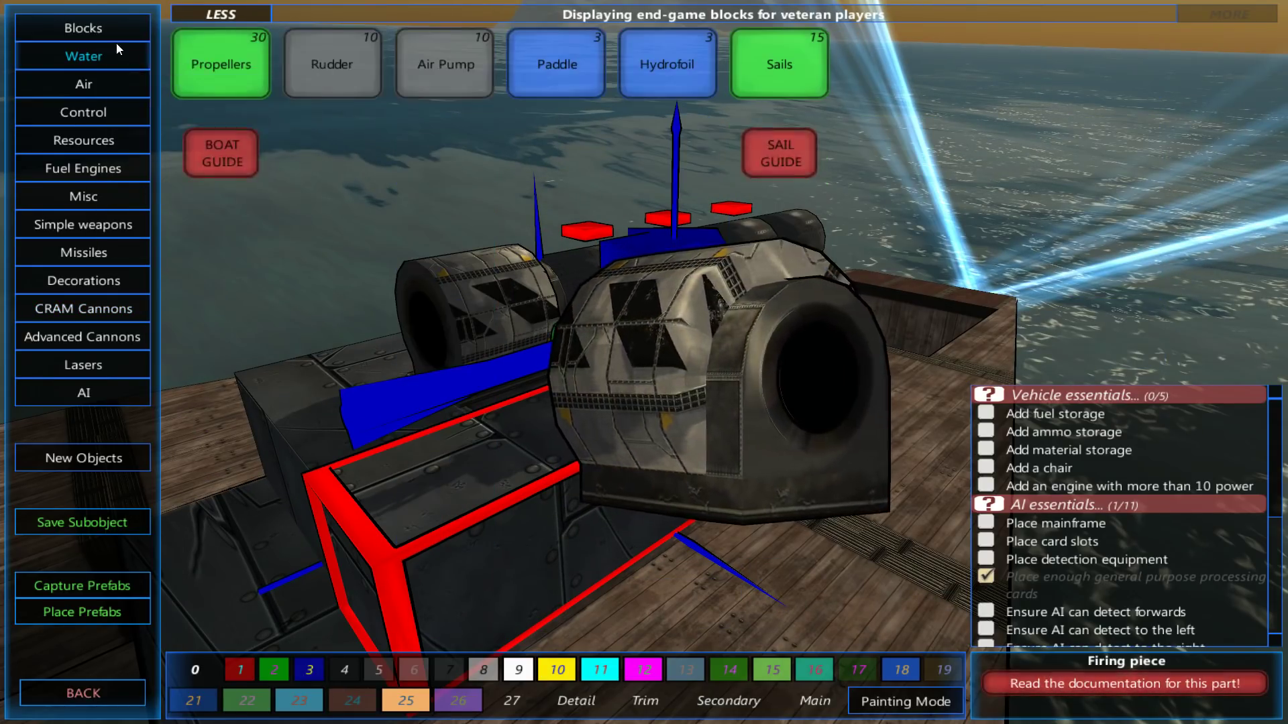
{"action": "left_click", "coordinate": [101, 28]}
{"action": "left_click", "coordinate": [399, 79]}
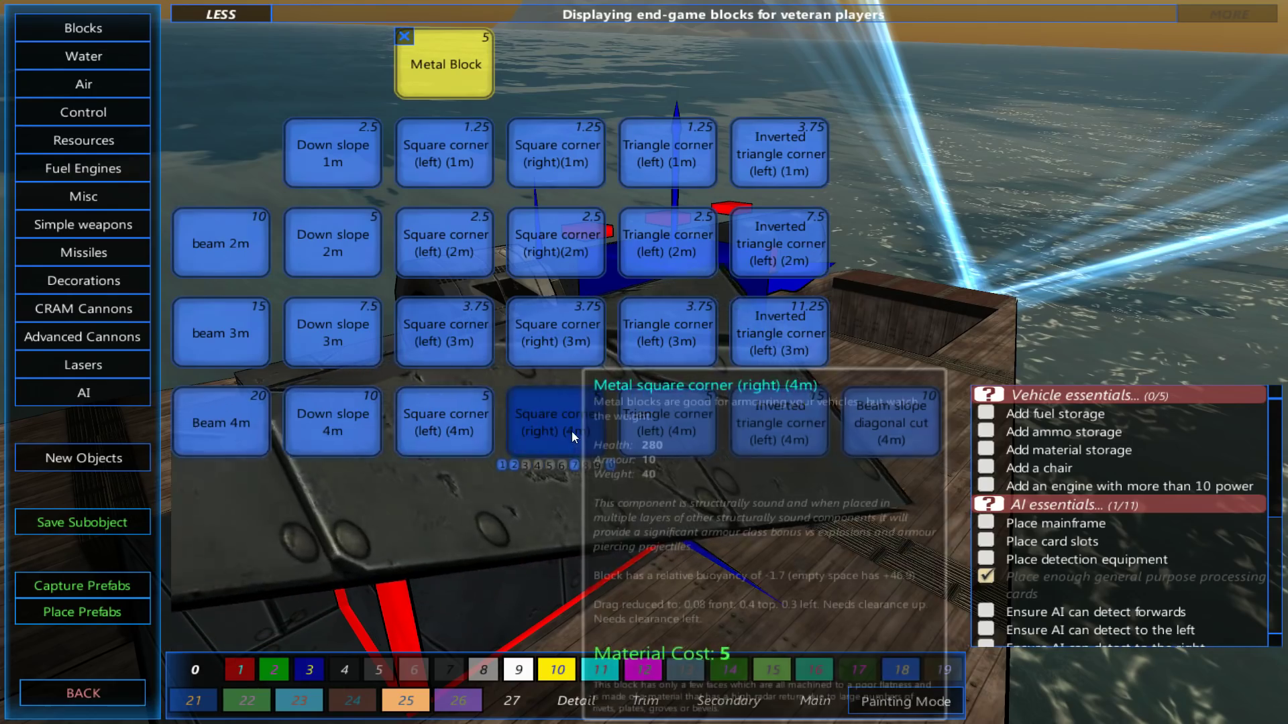
{"action": "left_click", "coordinate": [351, 418]}
{"action": "key", "text": "Tab"}
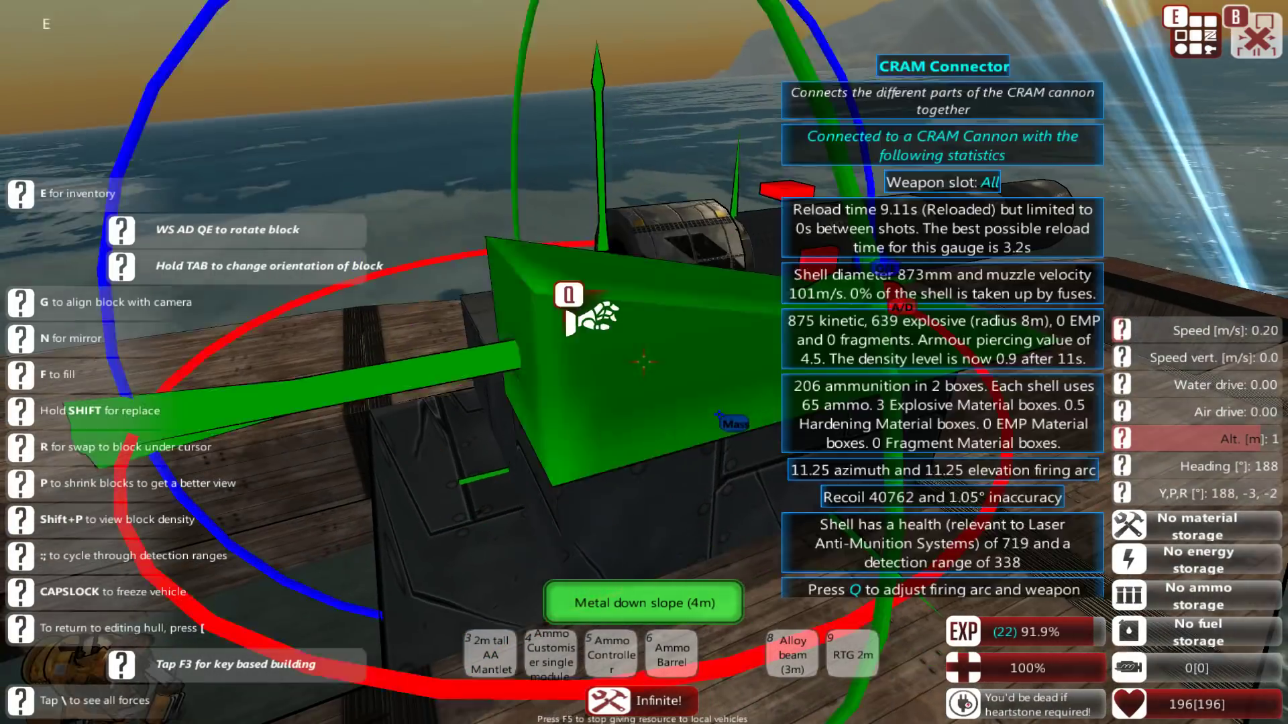
{"action": "key", "text": "a"}
{"action": "key", "text": "e"}
{"action": "key", "text": "e"}
{"action": "key", "text": "s"}
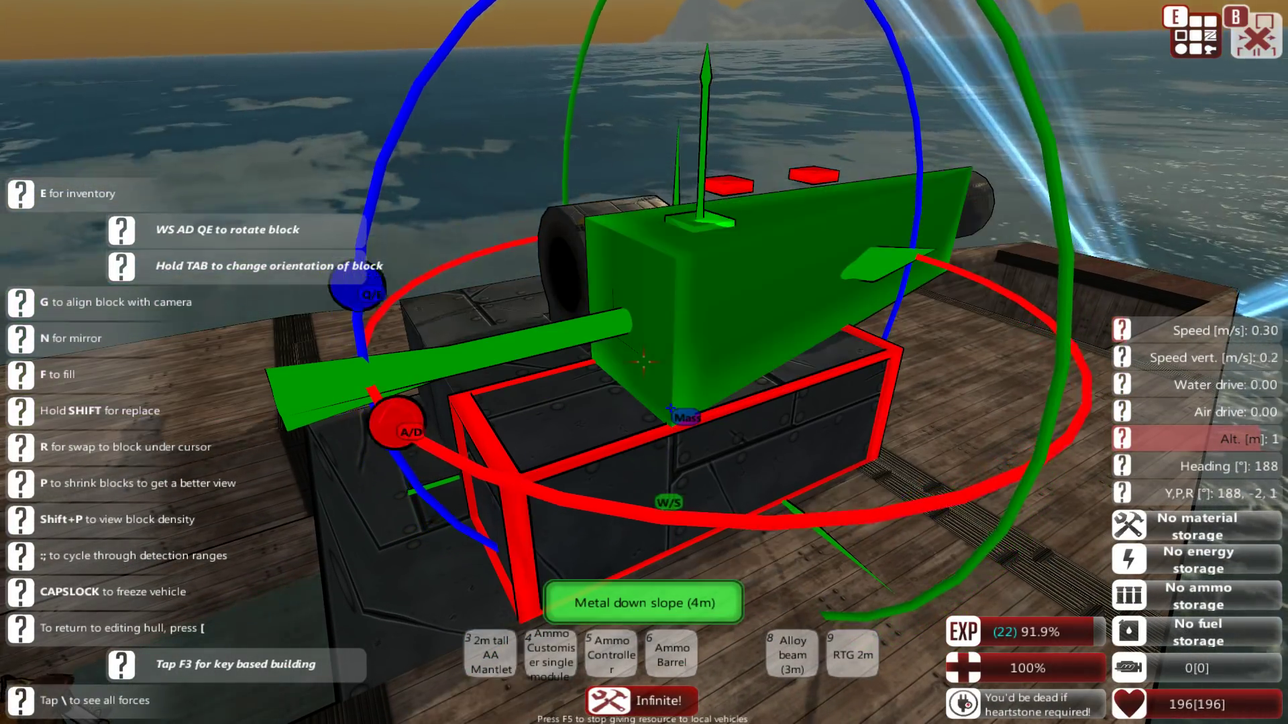
{"action": "left_click", "coordinate": [644, 362]}
Step: Reorient the Metal down slope (4m) and place a matching one on the cannon's opposite side
{"action": "key", "text": "a"}
{"action": "key", "text": "Tab"}
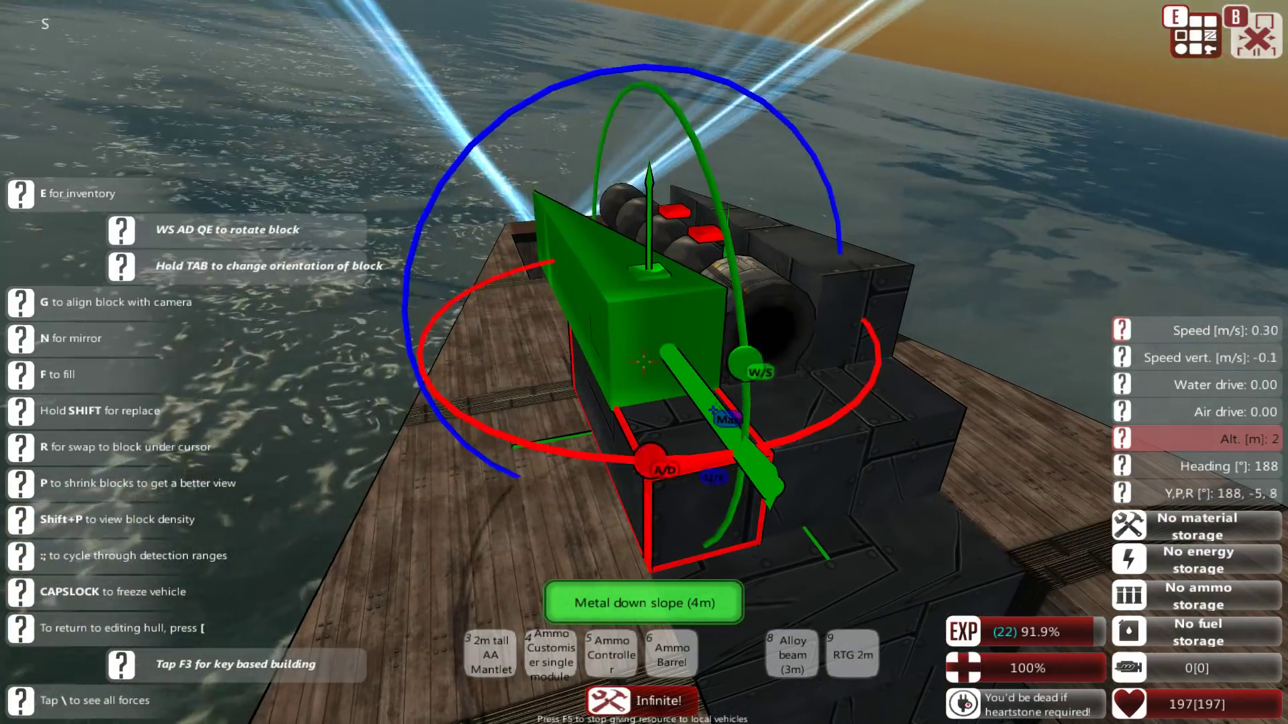
{"action": "key", "text": "e"}
{"action": "key", "text": "e"}
{"action": "left_click", "coordinate": [645, 362]}
Step: Rotate the Metal down slope (4m) and add further slopes to the armour along both sides of the cannon
{"action": "key", "text": "d"}
{"action": "key", "text": "a"}
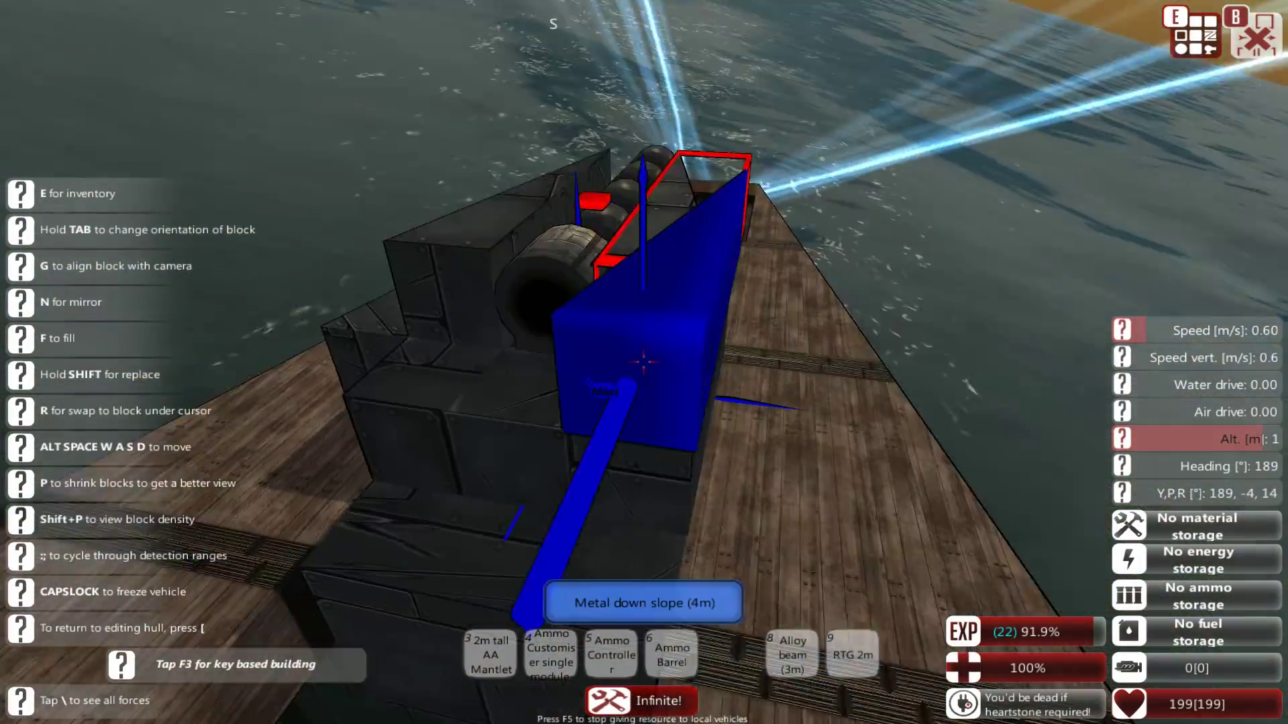
{"action": "key", "text": "Tab"}
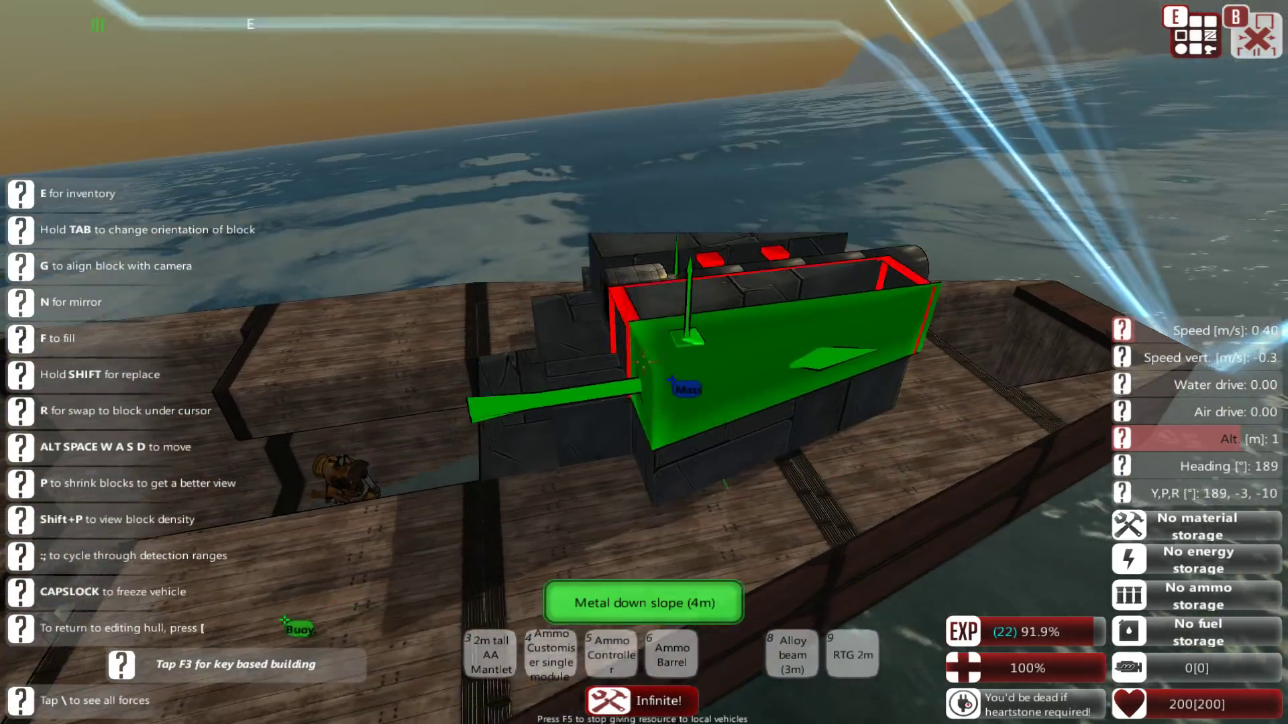
Step: Leave build mode and test the finished CRAM turret by aiming it around the bow and firing
{"action": "key", "text": "b"}
{"action": "key", "text": "a"}
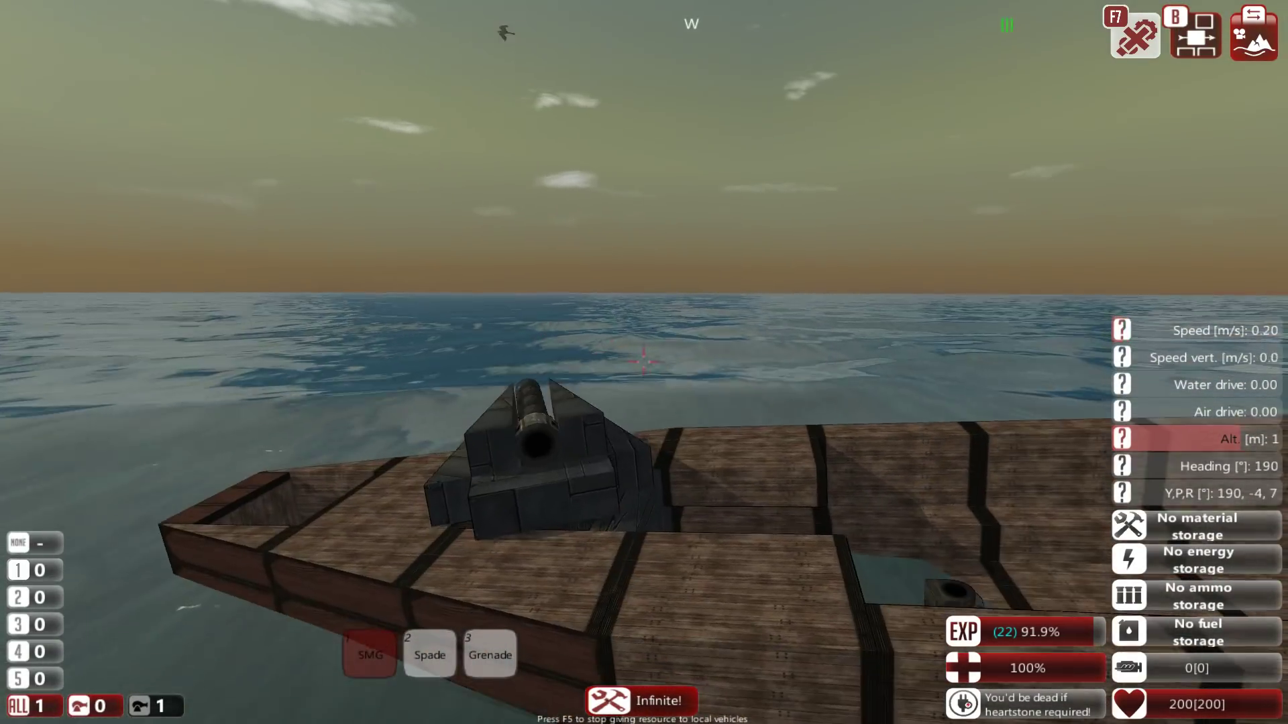
{"action": "key", "text": "d"}
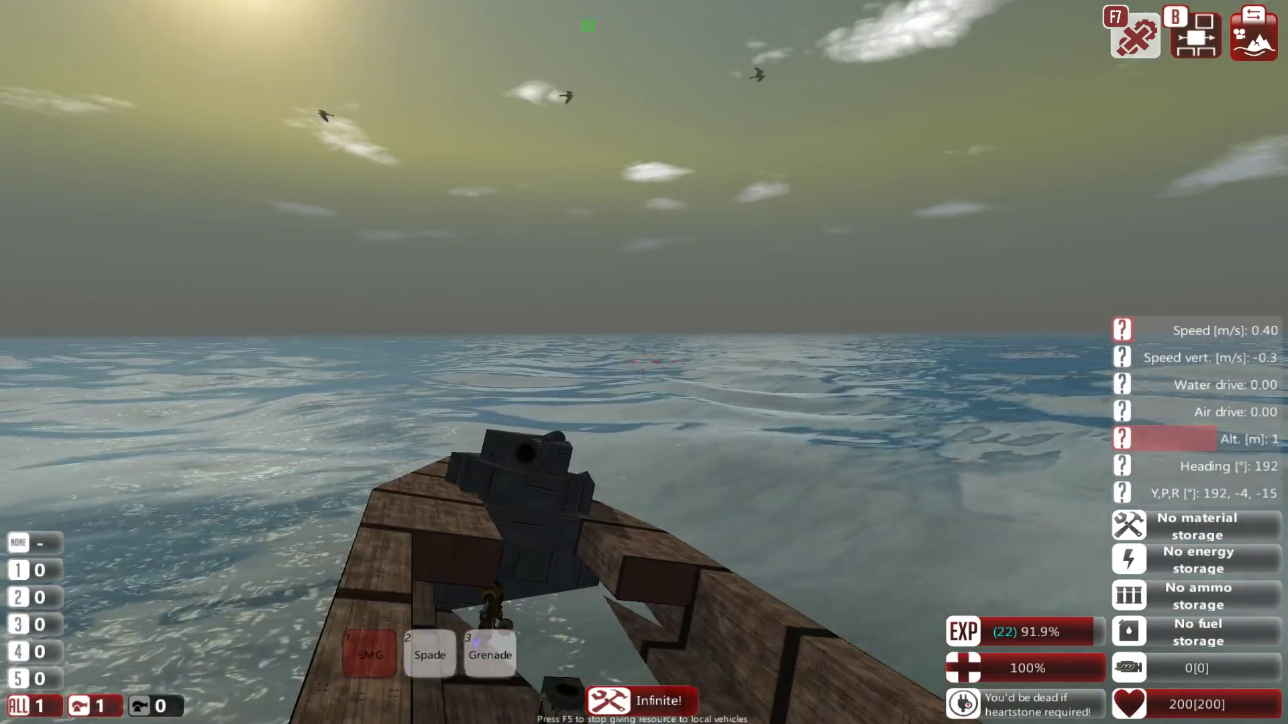
{"action": "key", "text": "w"}
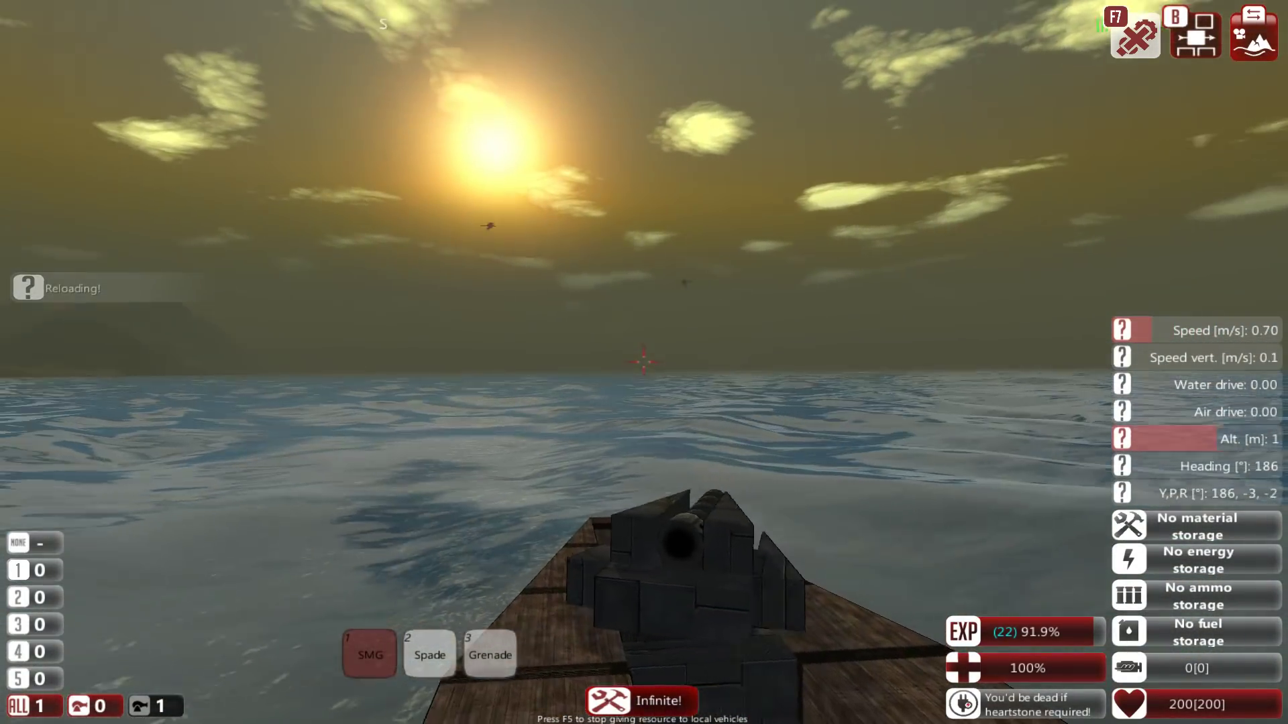
Step: Return to build mode and inspect the turret's below-deck CRAM Connector, autoloaders and statistics, plus the armour around the cannon
{"action": "key", "text": "b"}
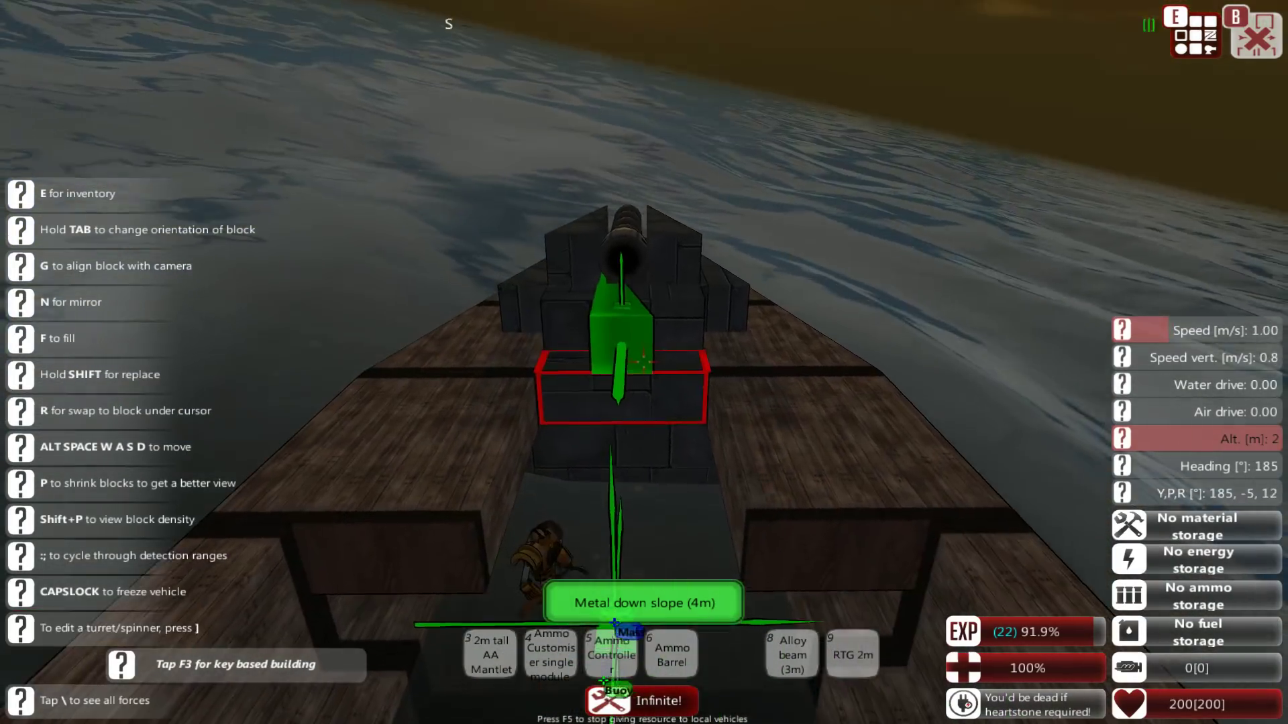
{"action": "key", "text": "w"}
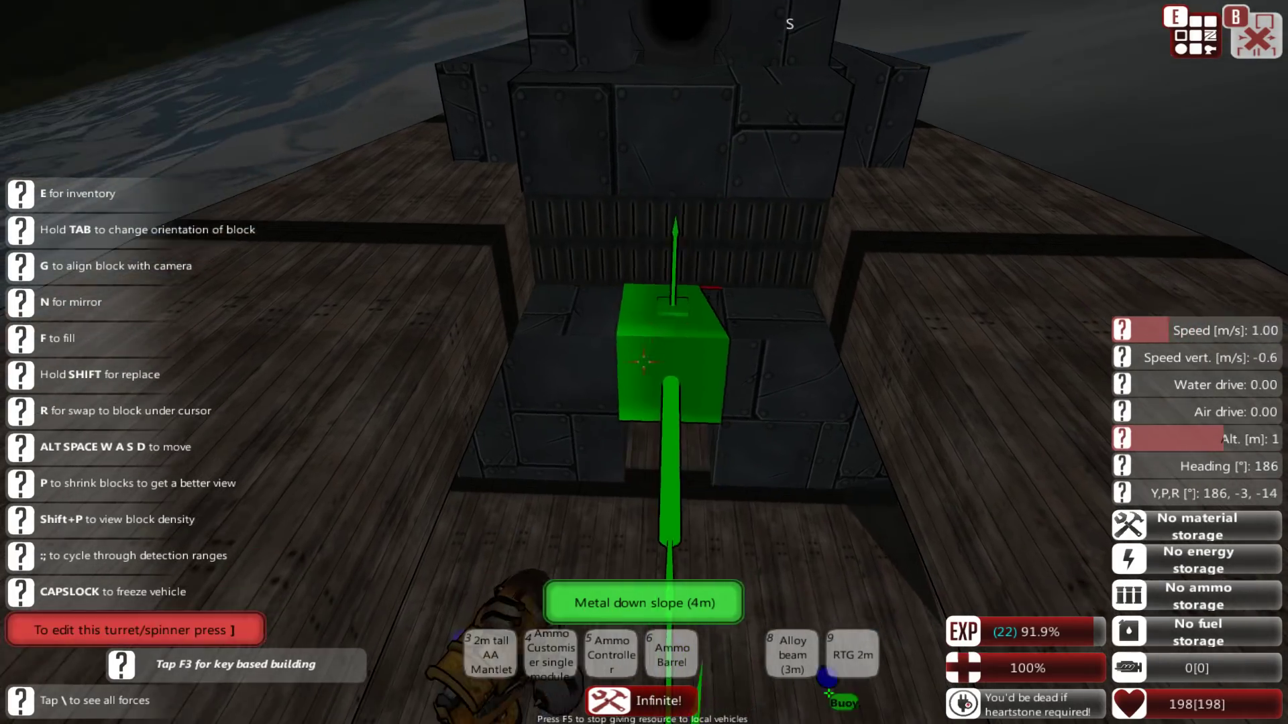
{"action": "key", "text": "w"}
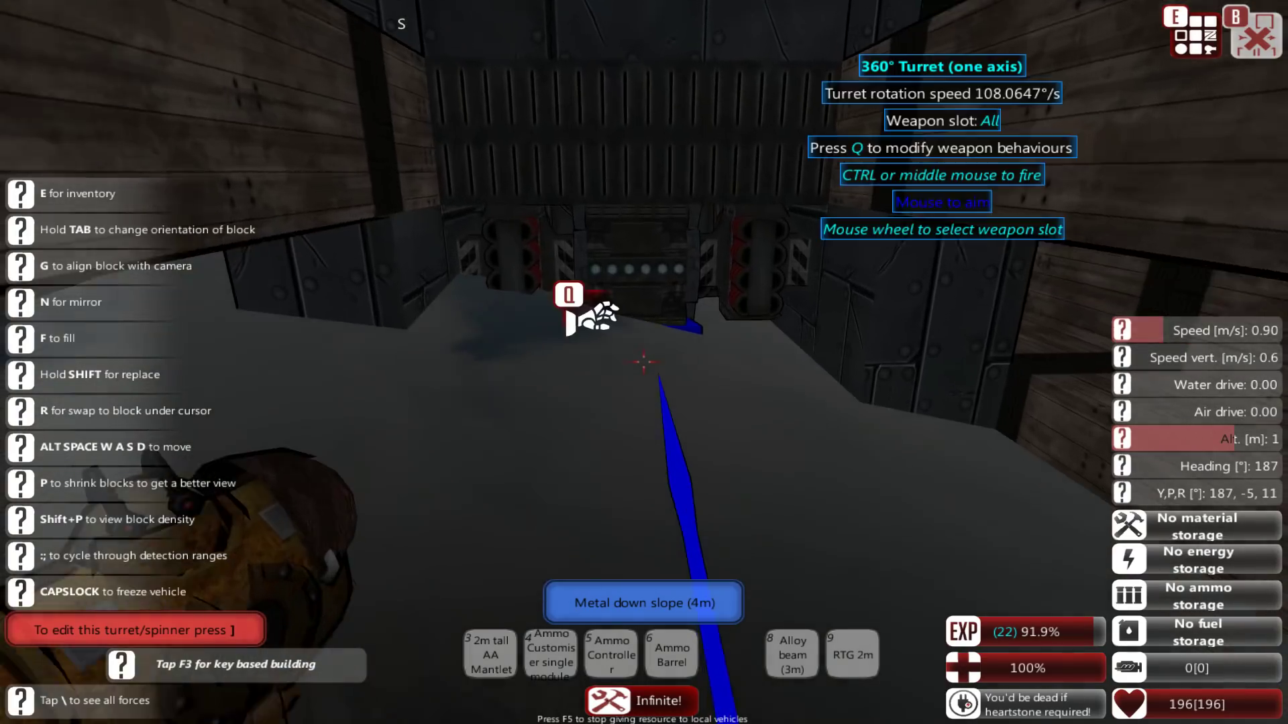
{"action": "key", "text": "s"}
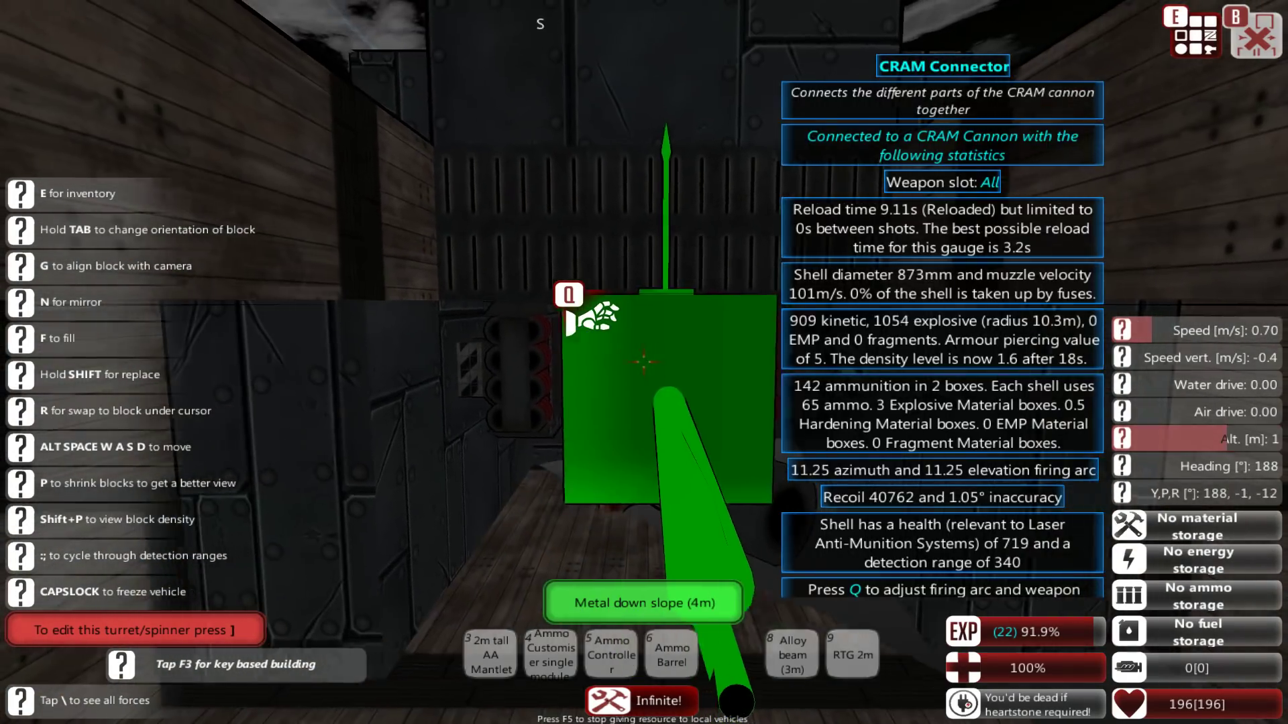
{"action": "key", "text": "d"}
{"action": "key", "text": "space"}
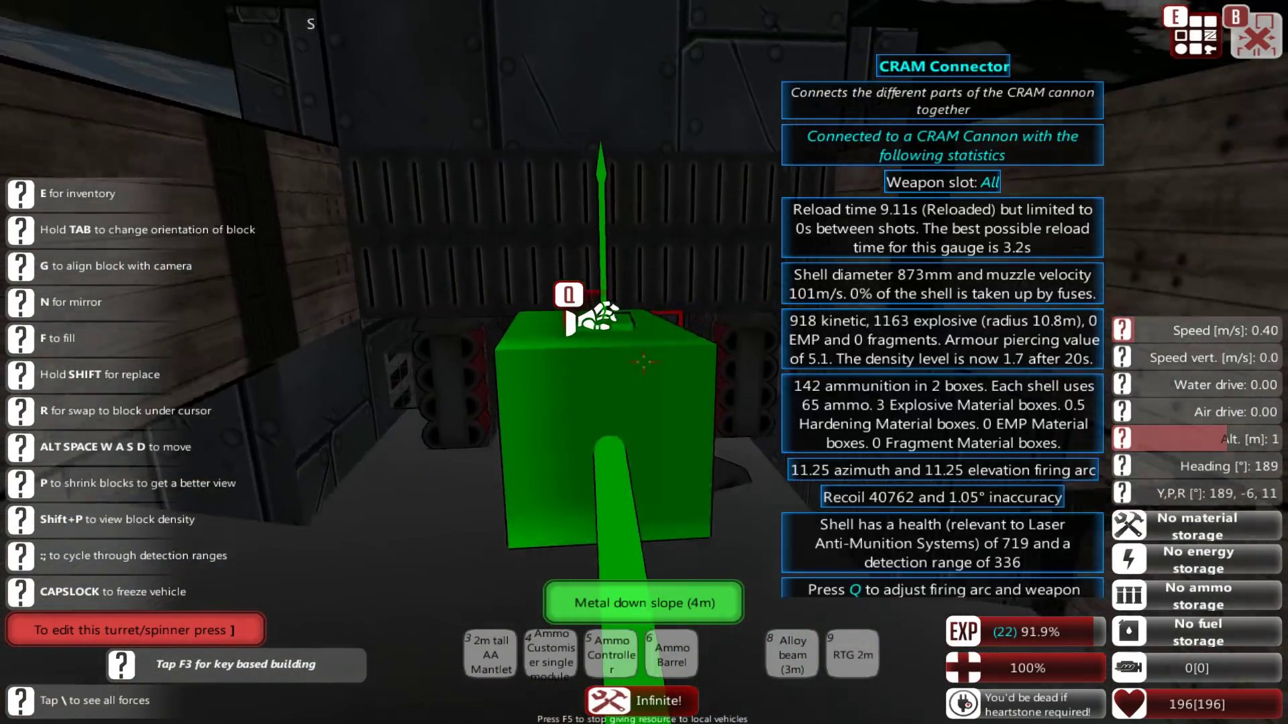
{"action": "key", "text": "s"}
{"action": "key", "text": "d"}
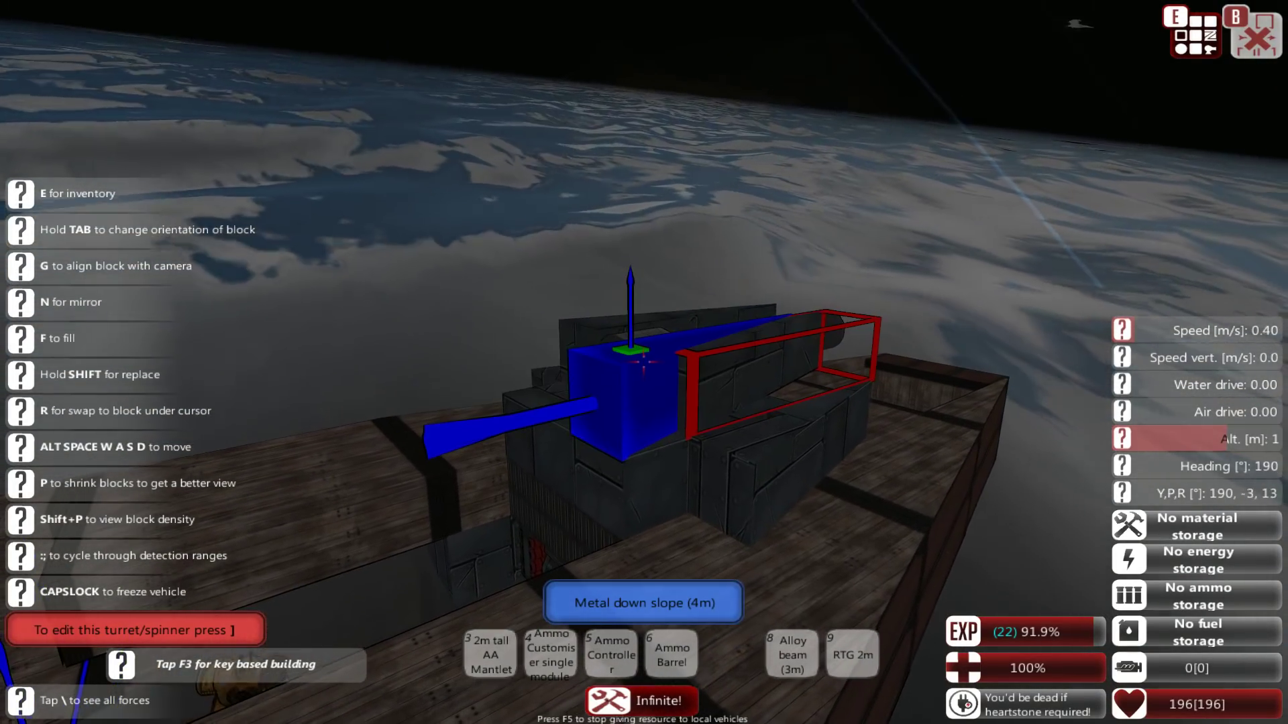
{"action": "key", "text": "w"}
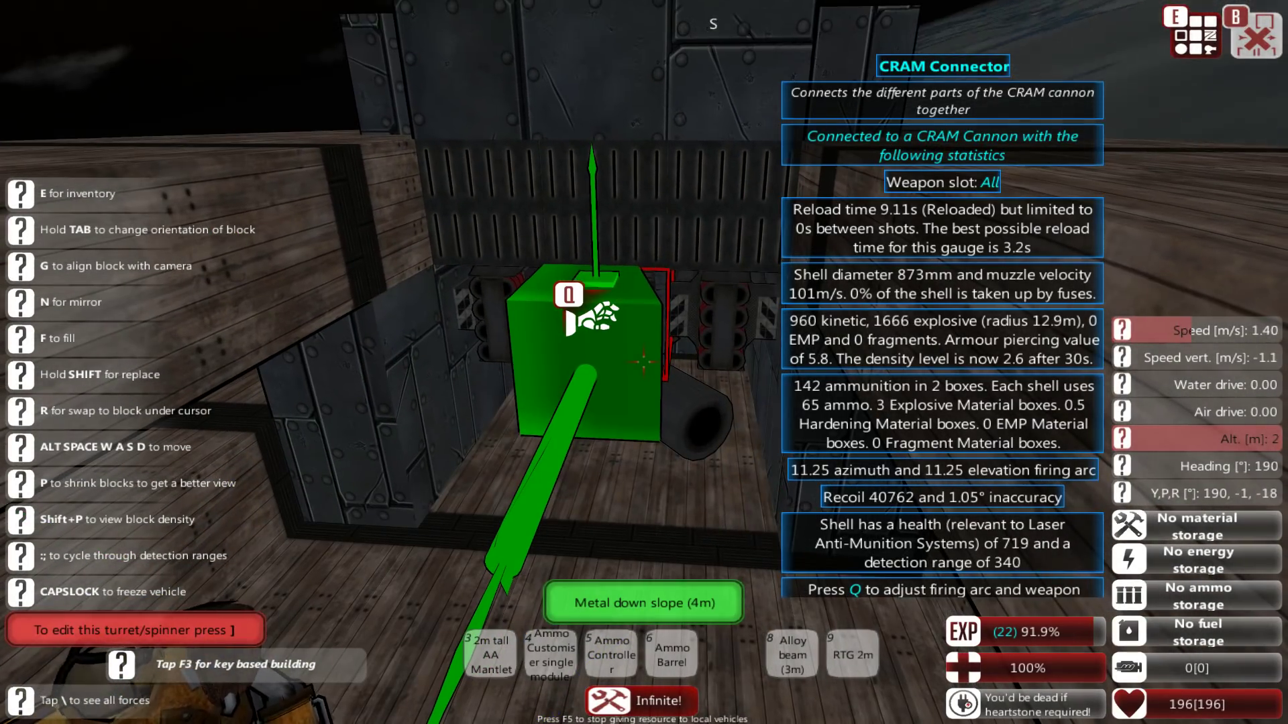
Step: Destroy all vehicles in the designer and accept the permanent deletion
{"action": "key", "text": "Escape"}
{"action": "key", "text": "Escape"}
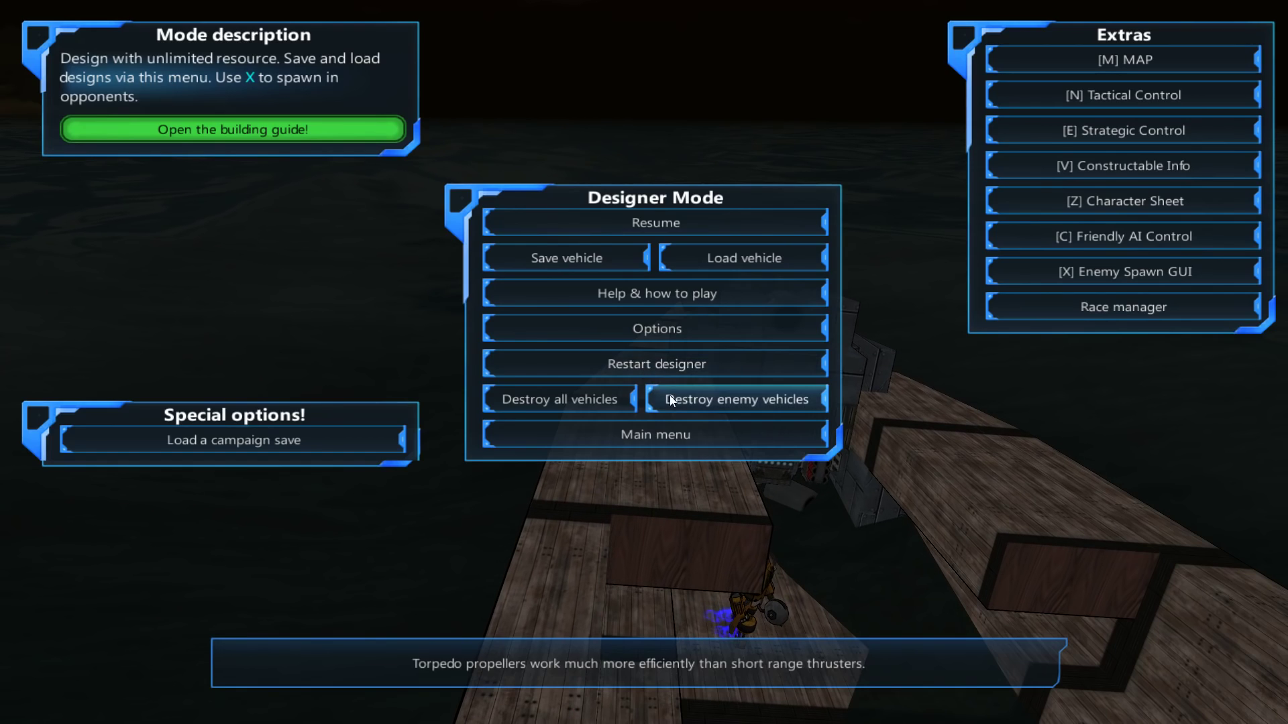
{"action": "left_click", "coordinate": [601, 406]}
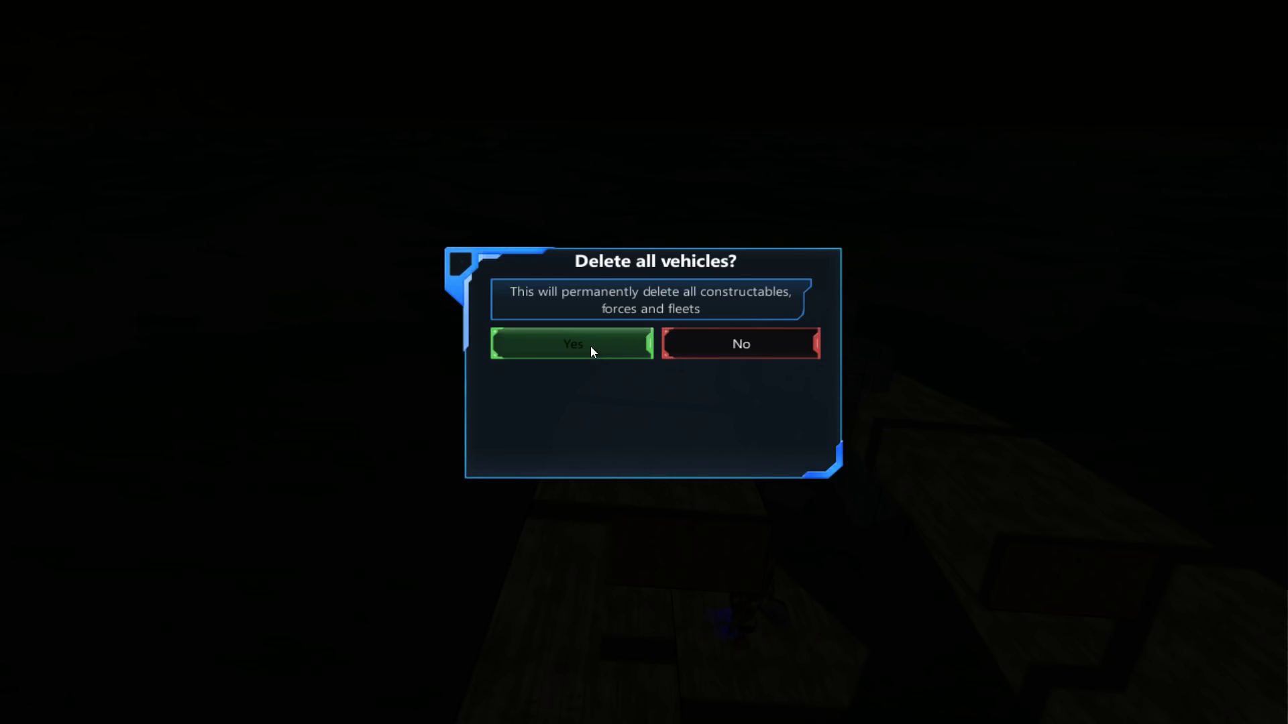
{"action": "left_click", "coordinate": [591, 343]}
Step: Load the CB_GERN_Bismarck design from the Germany folder and return to the game
{"action": "left_click", "coordinate": [689, 277]}
{"action": "scroll", "coordinate": [277, 182], "scroll_direction": "up", "scroll_amount": 6}
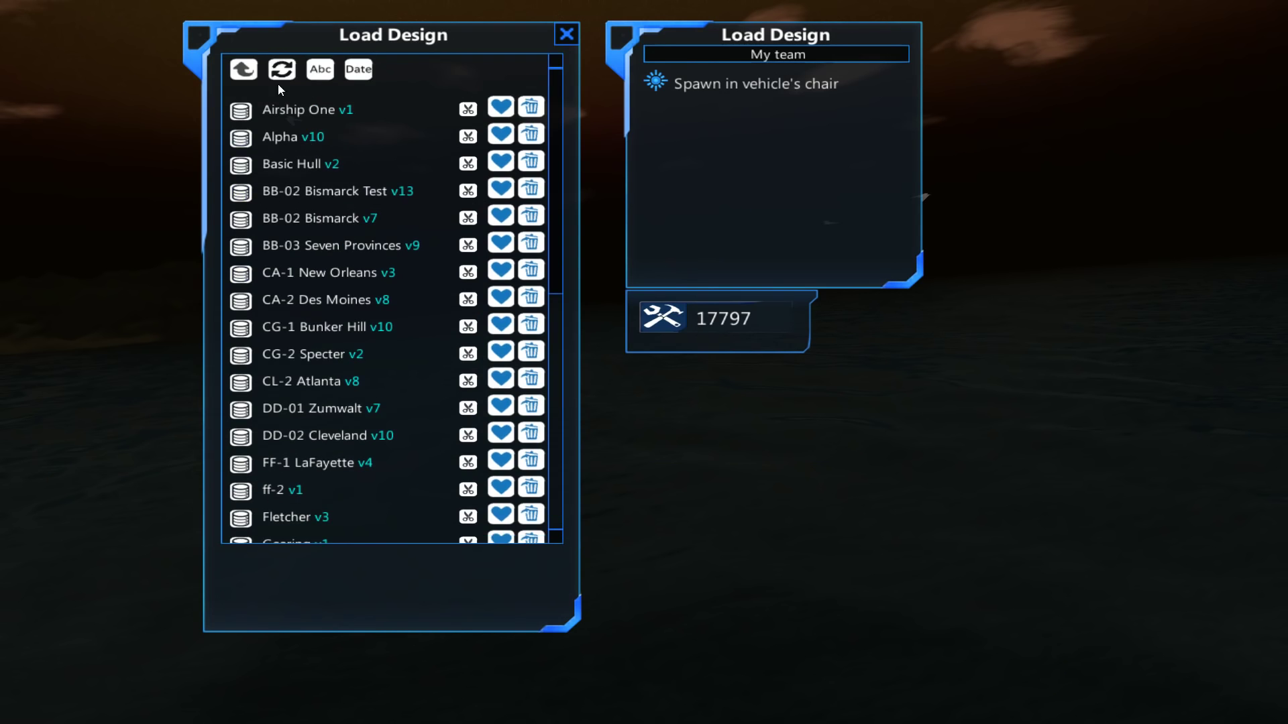
{"action": "left_click", "coordinate": [243, 68]}
{"action": "left_click", "coordinate": [293, 153]}
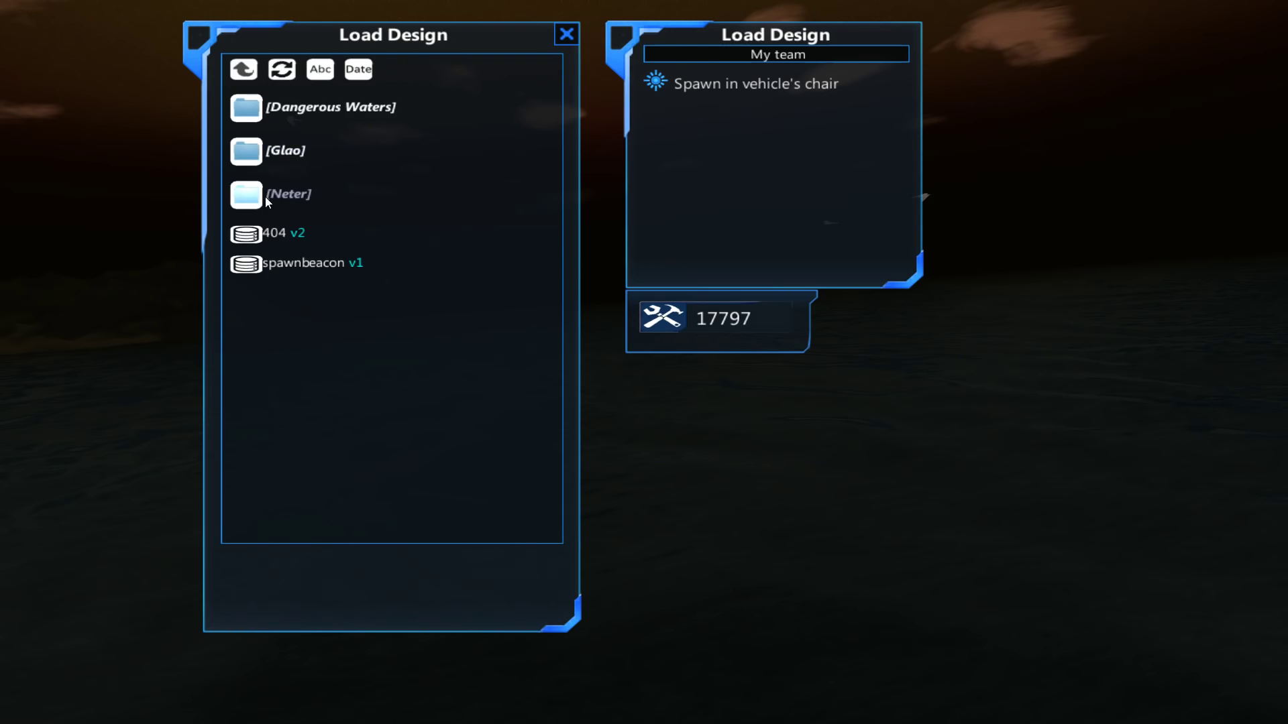
{"action": "left_click", "coordinate": [280, 129]}
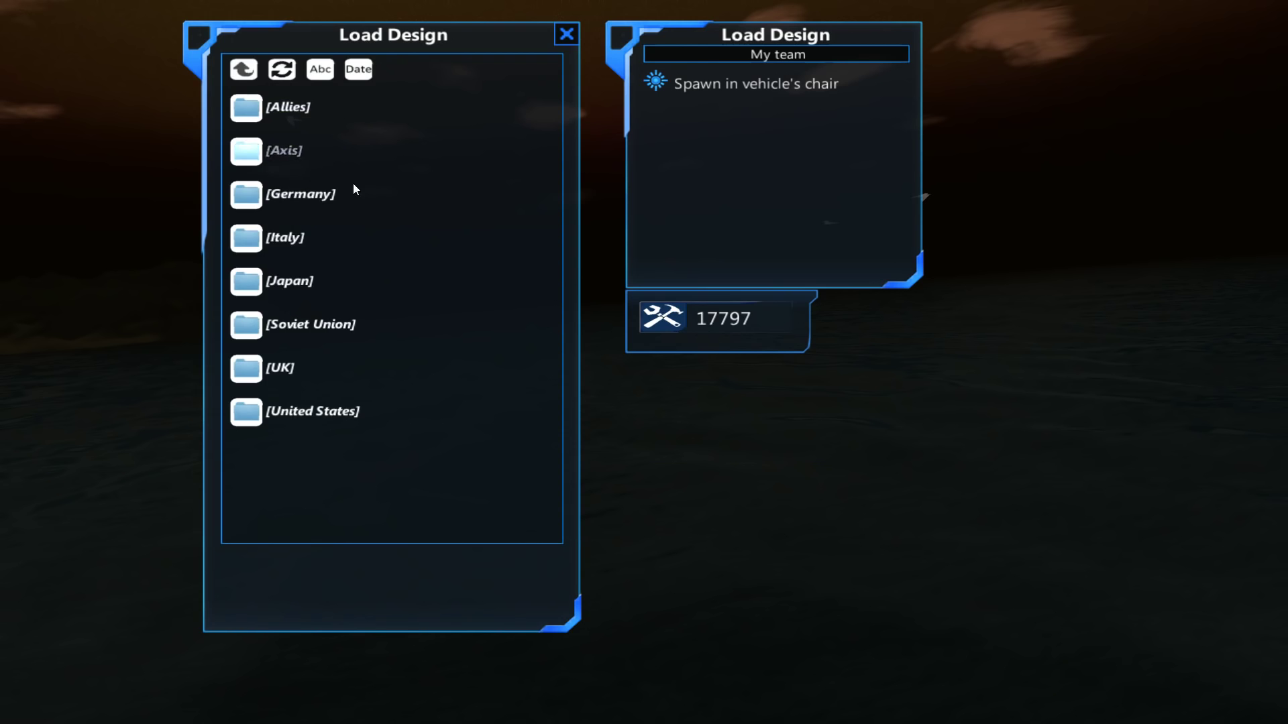
{"action": "left_click", "coordinate": [272, 152]}
{"action": "left_click", "coordinate": [242, 69]}
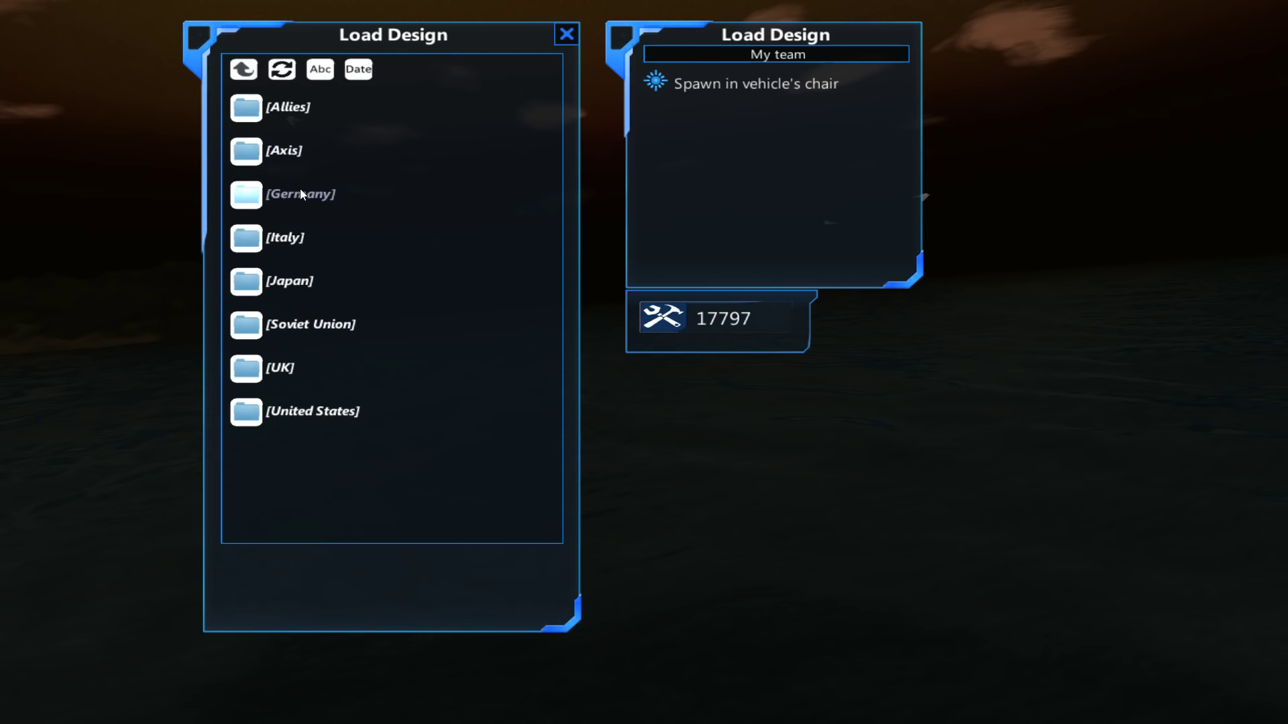
{"action": "left_click", "coordinate": [300, 192]}
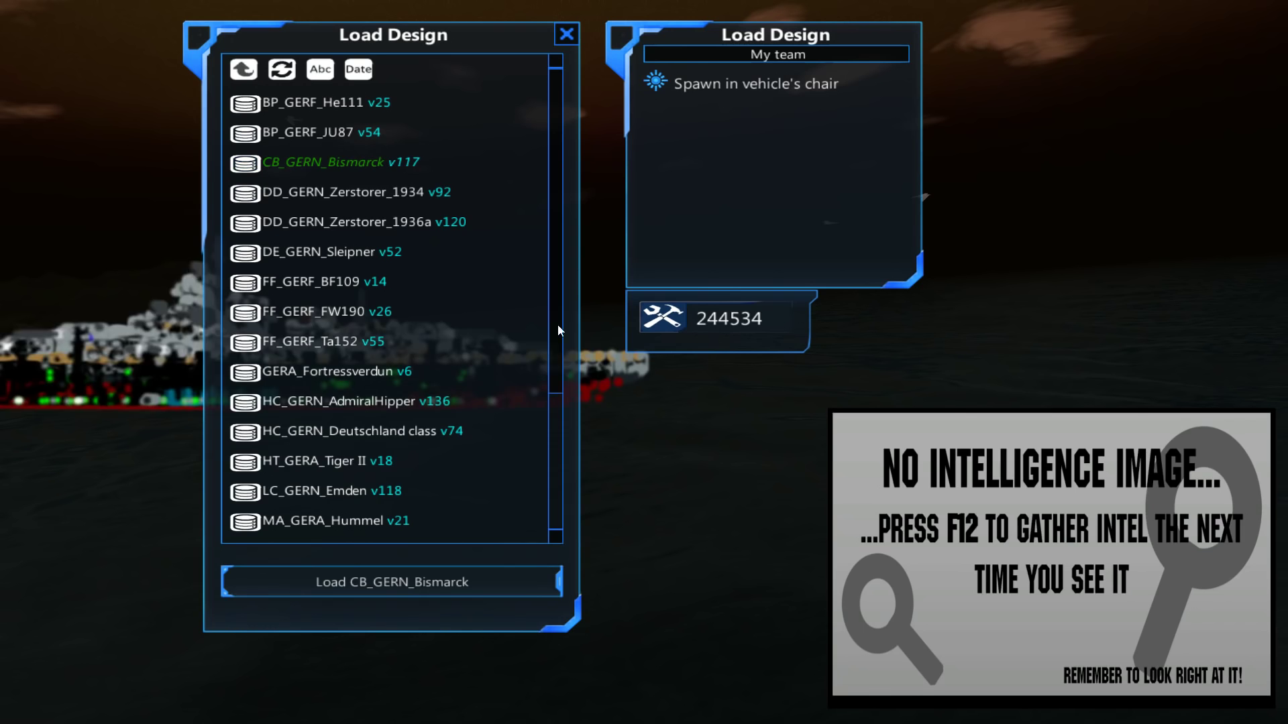
{"action": "left_click", "coordinate": [479, 594]}
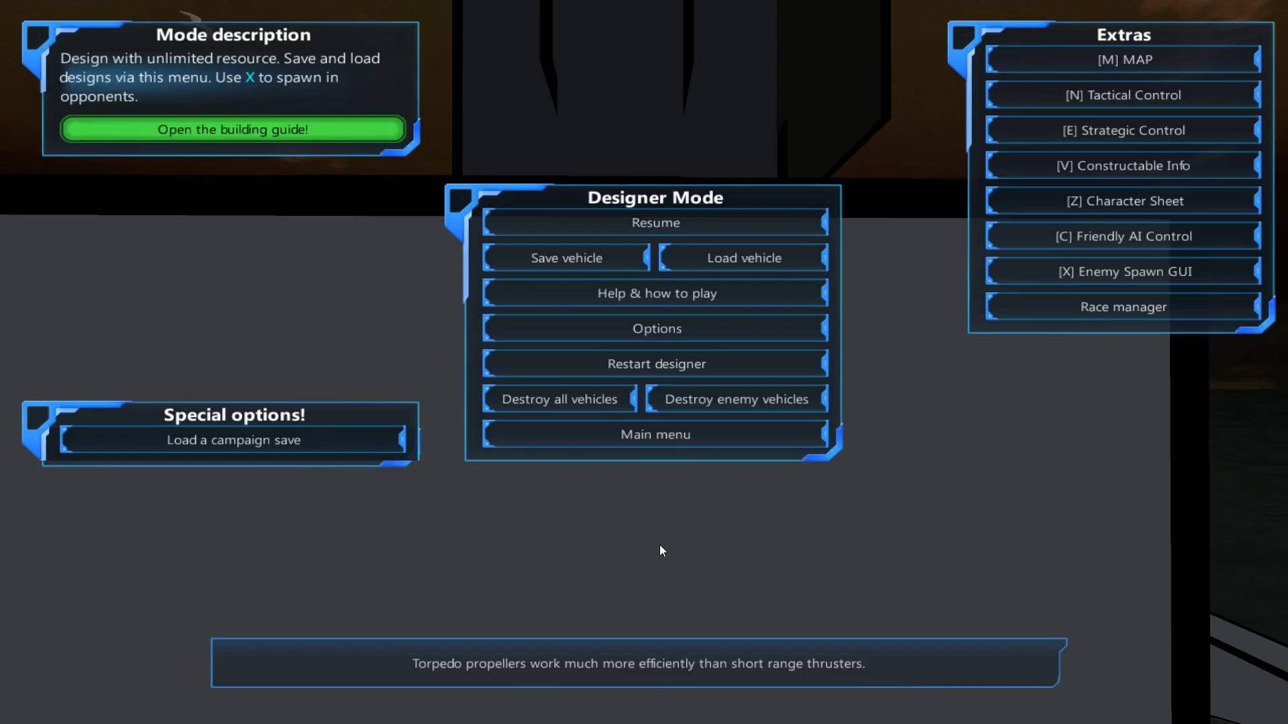
{"action": "key", "text": "Escape"}
Step: Examine the outside of the Bismarck's main gun turret and the statistics of its barrels
{"action": "key", "text": "q"}
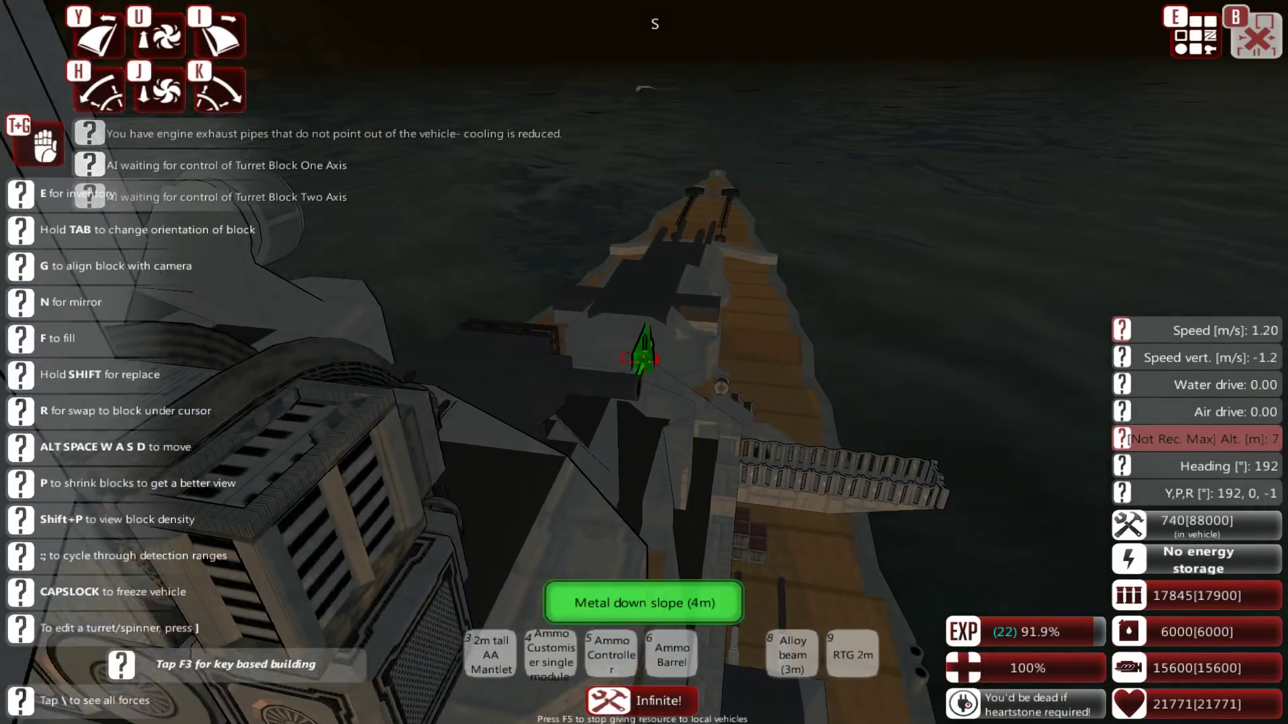
{"action": "key", "text": "w"}
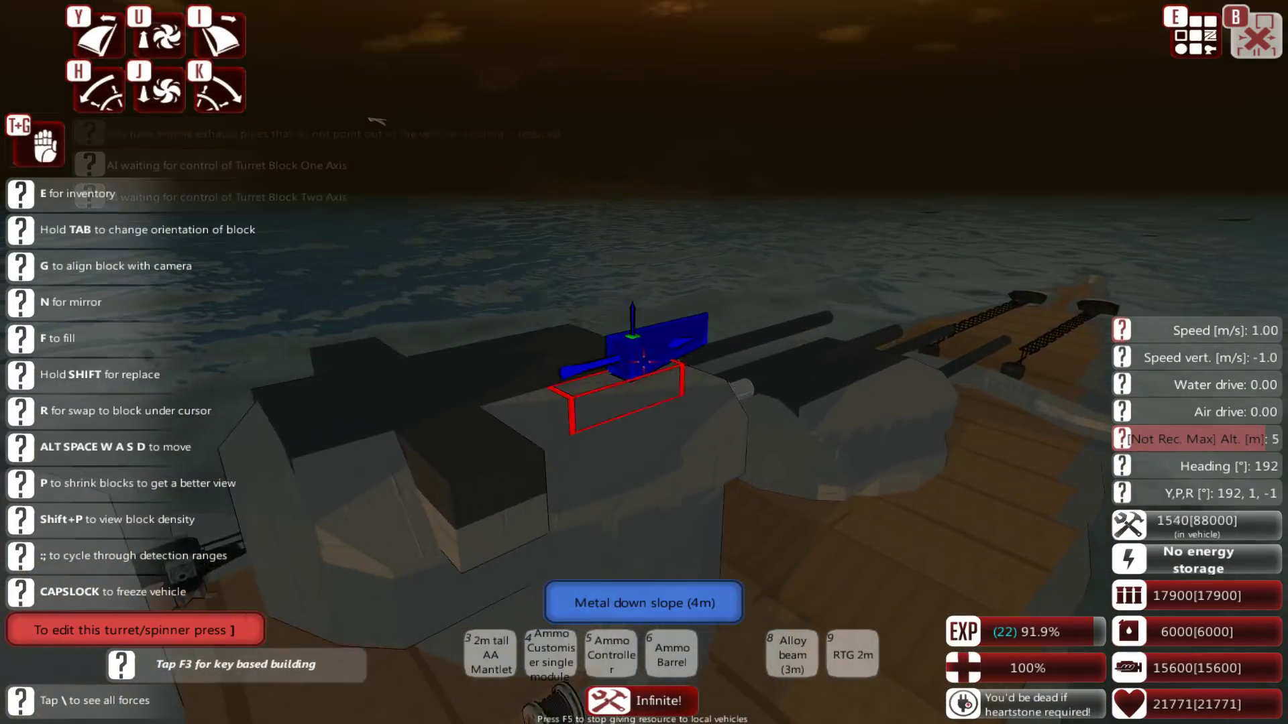
{"action": "key", "text": "w"}
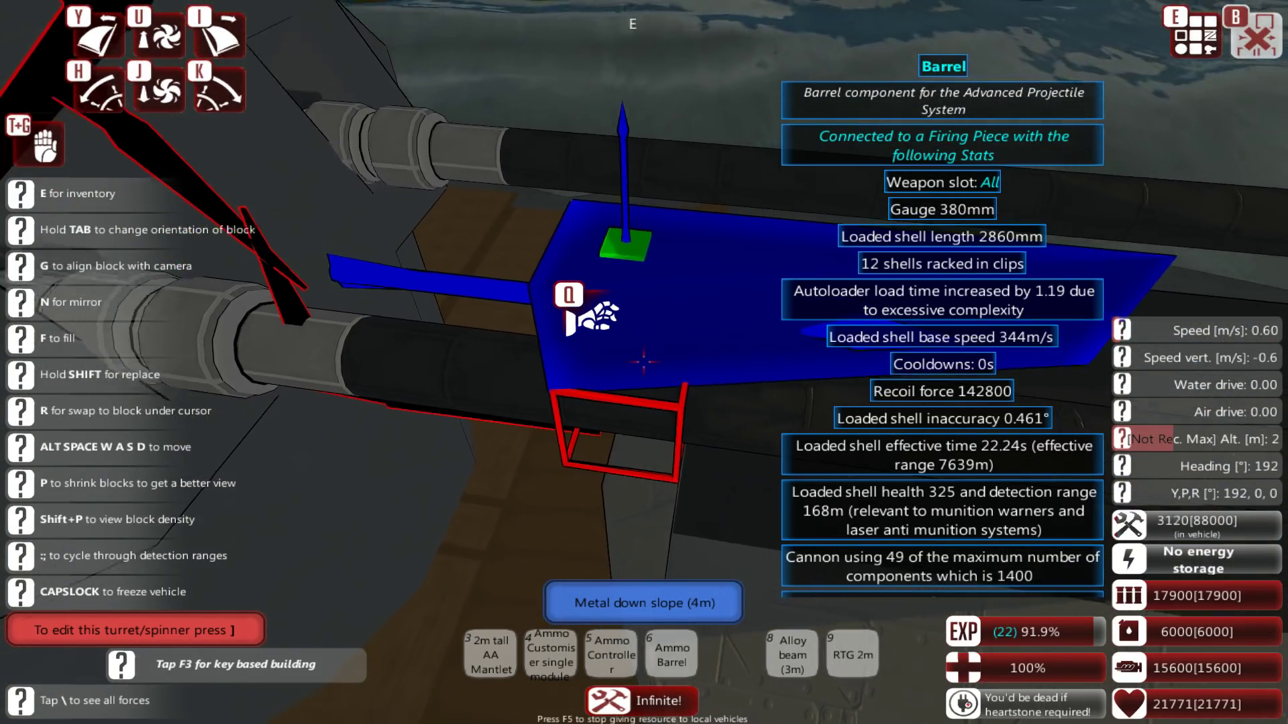
{"action": "key", "text": "d"}
{"action": "key", "text": "w"}
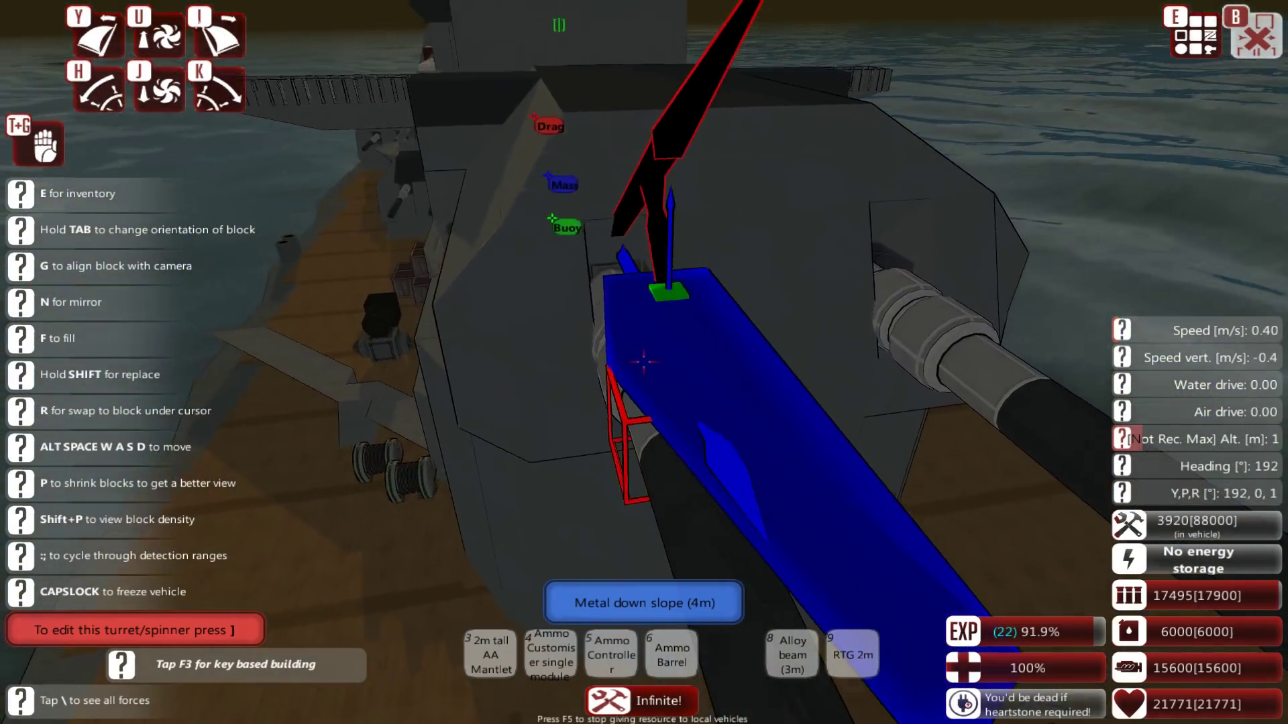
Step: Examine the main turret's interior, including its Cooling Vents and surrounding armour, and continue into the hull below
{"action": "key", "text": "w"}
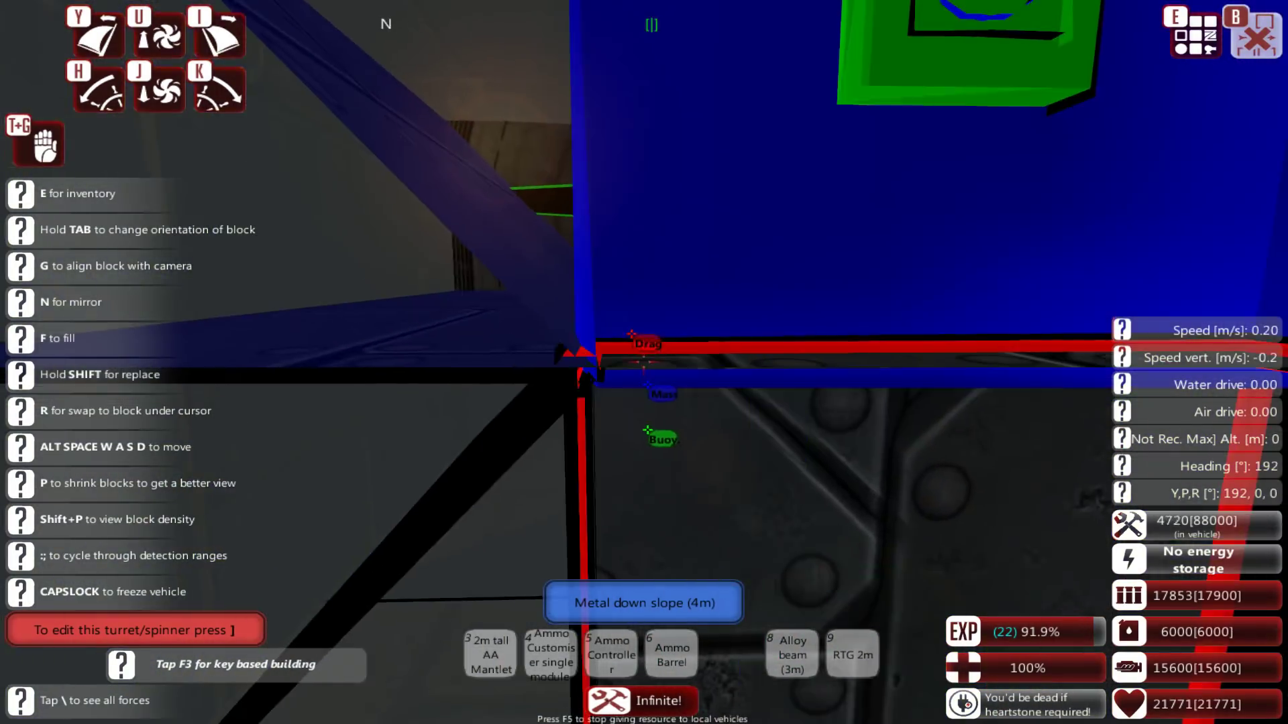
{"action": "key", "text": "w"}
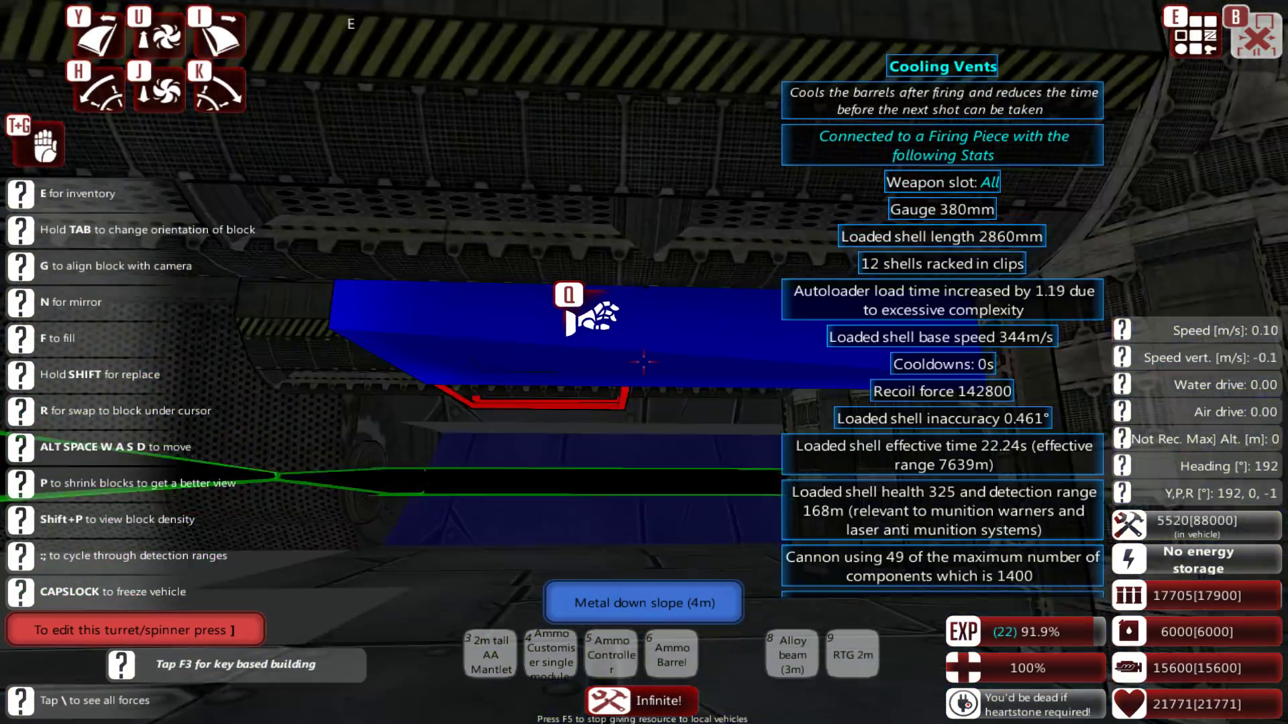
{"action": "key", "text": "w"}
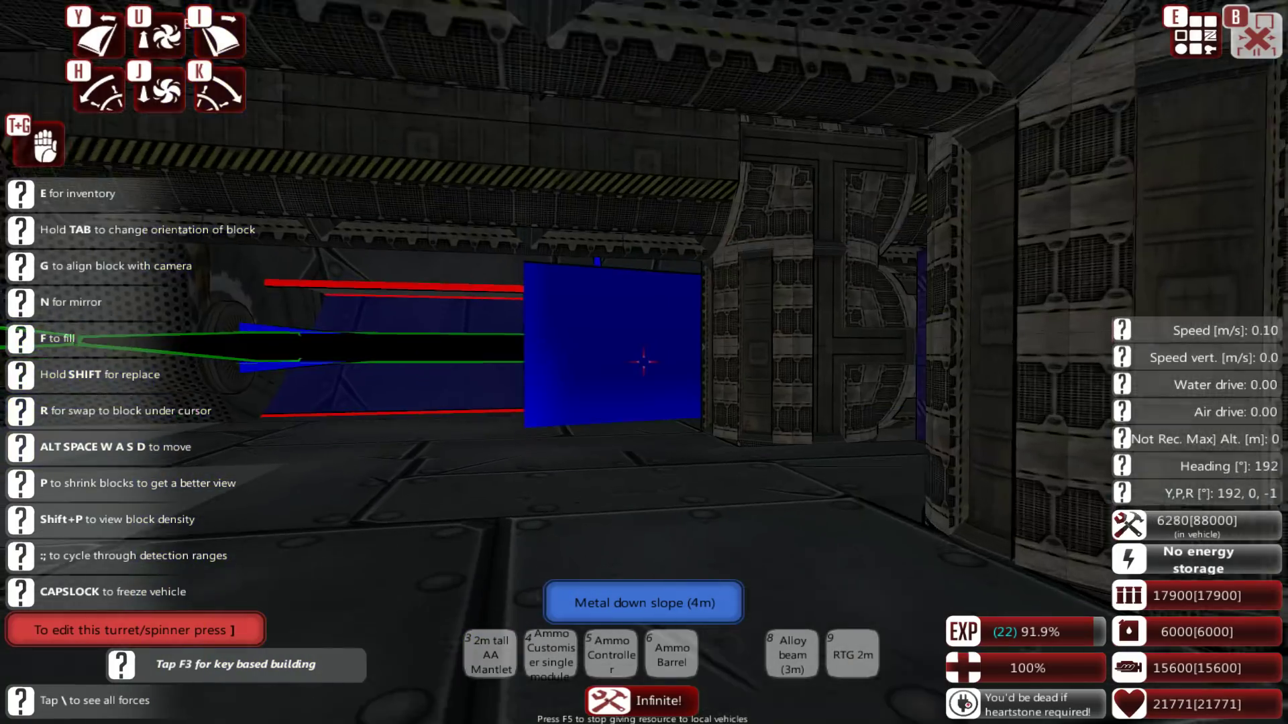
{"action": "key", "text": "w"}
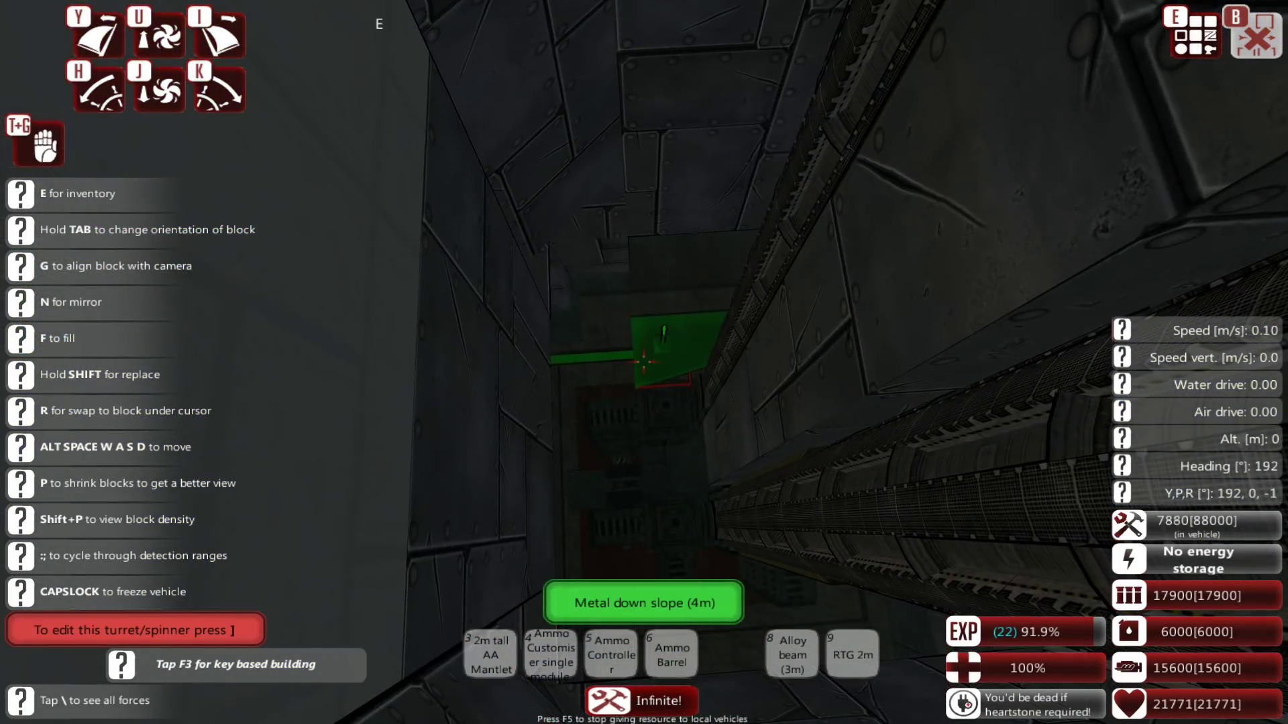
{"action": "key", "text": "w"}
{"action": "key", "text": "w"}
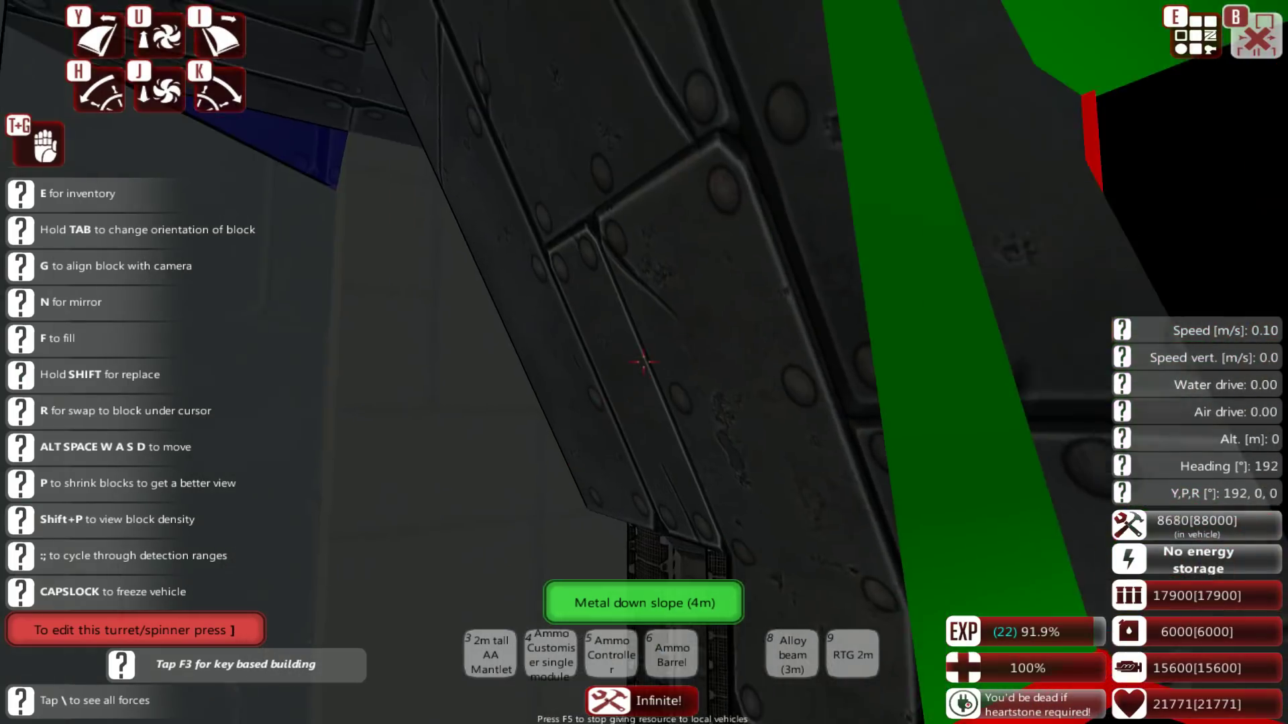
{"action": "key", "text": "s"}
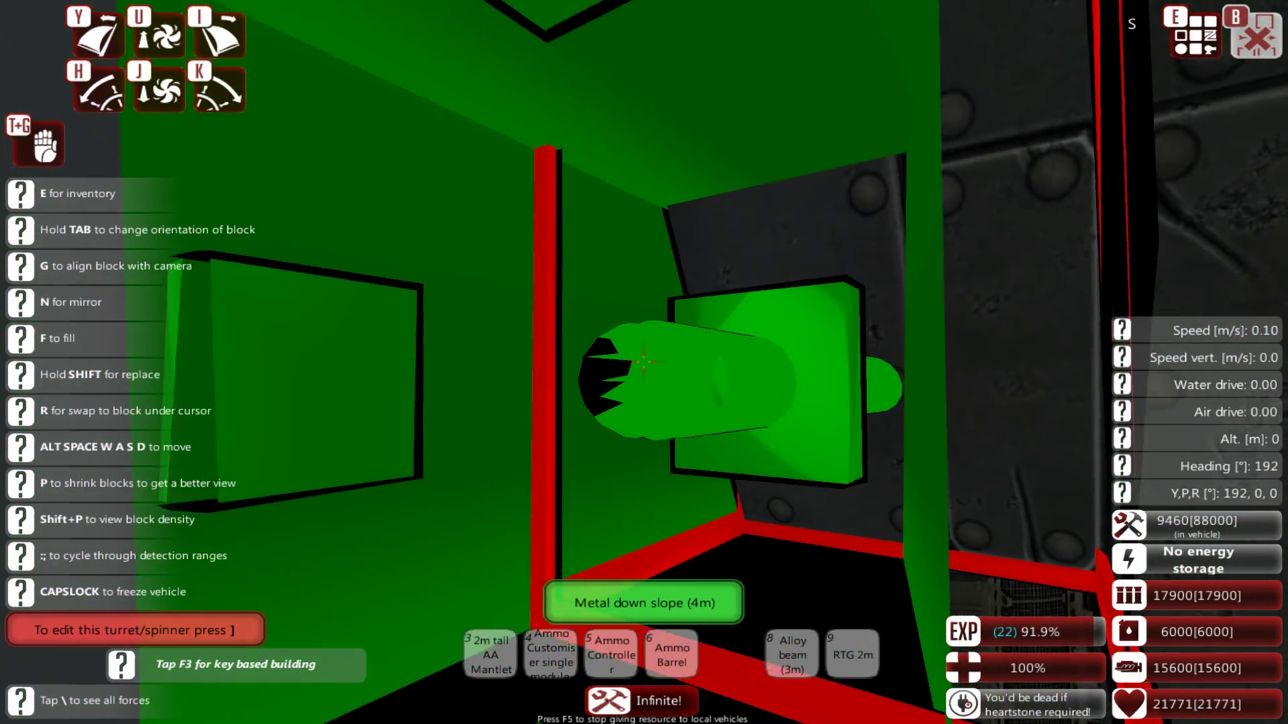
{"action": "key", "text": "bracketleft"}
{"action": "key", "text": "w"}
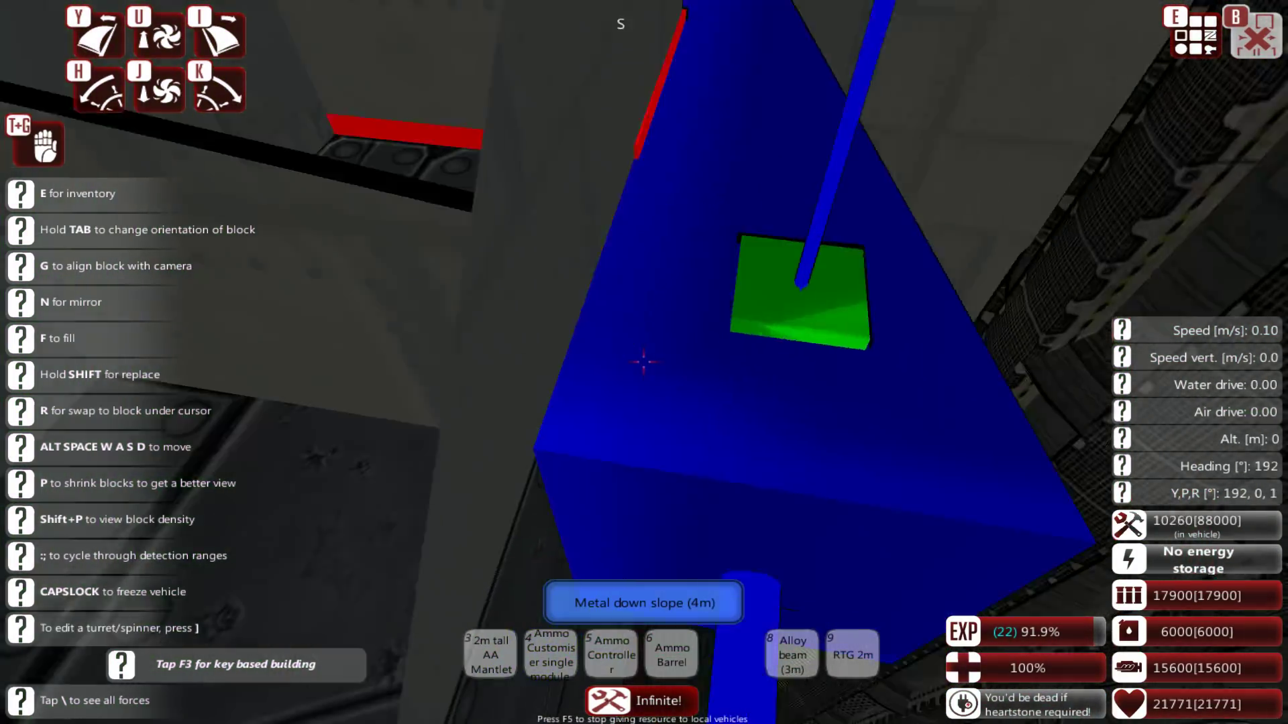
{"action": "key", "text": "w"}
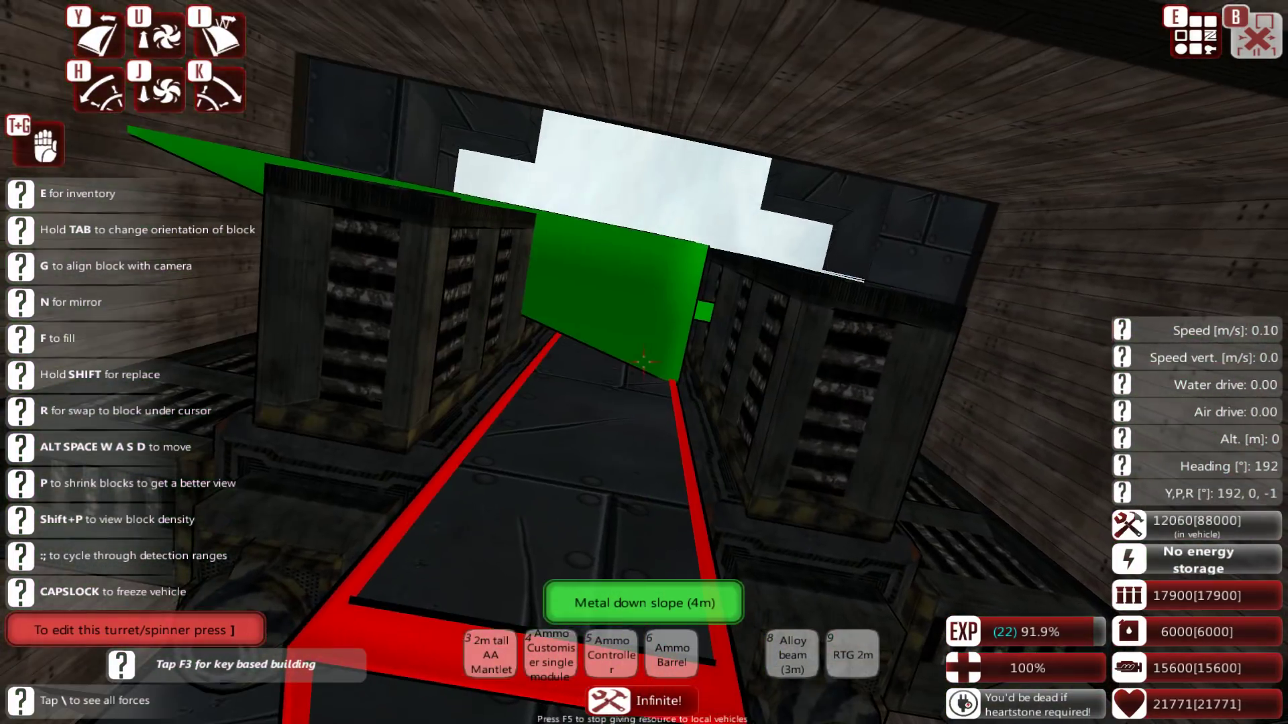
Step: Examine the hull layers below the main turret, swapping to the block under the cursor to identify the wood, metal and alloy parts
{"action": "key", "text": "e"}
{"action": "left_click", "coordinate": [413, 71]}
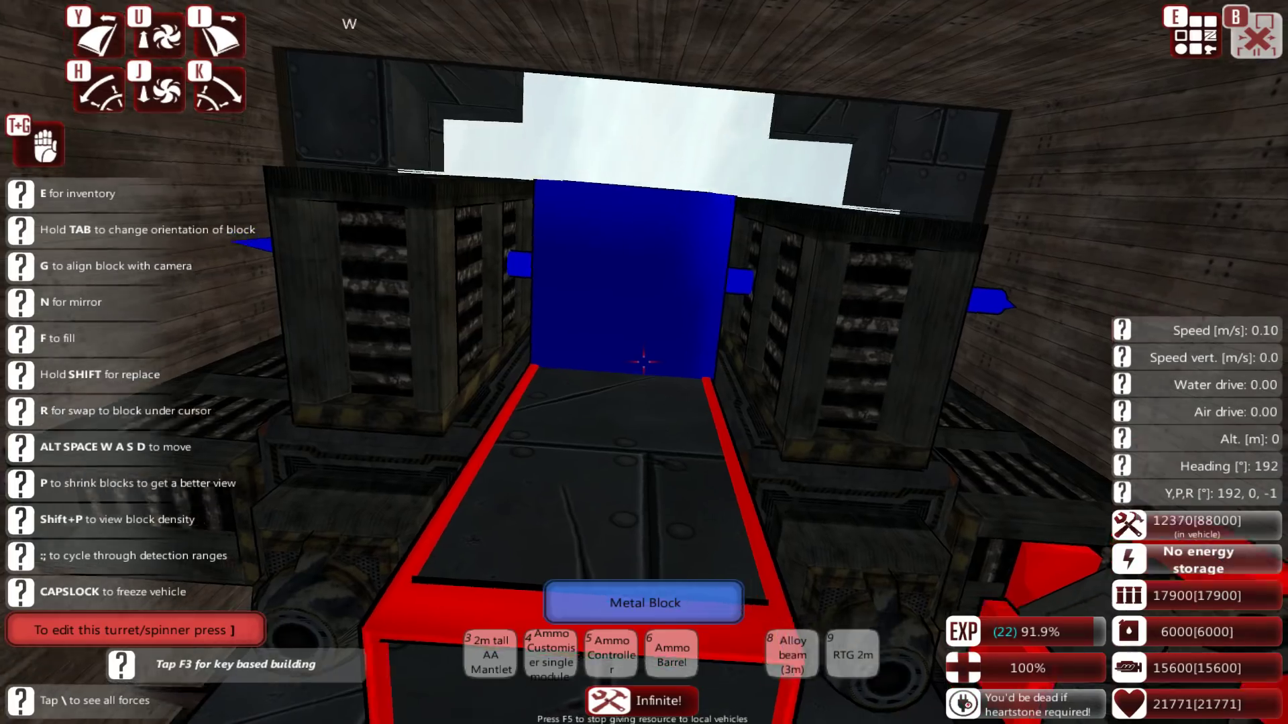
{"action": "key", "text": "w"}
{"action": "key", "text": "r"}
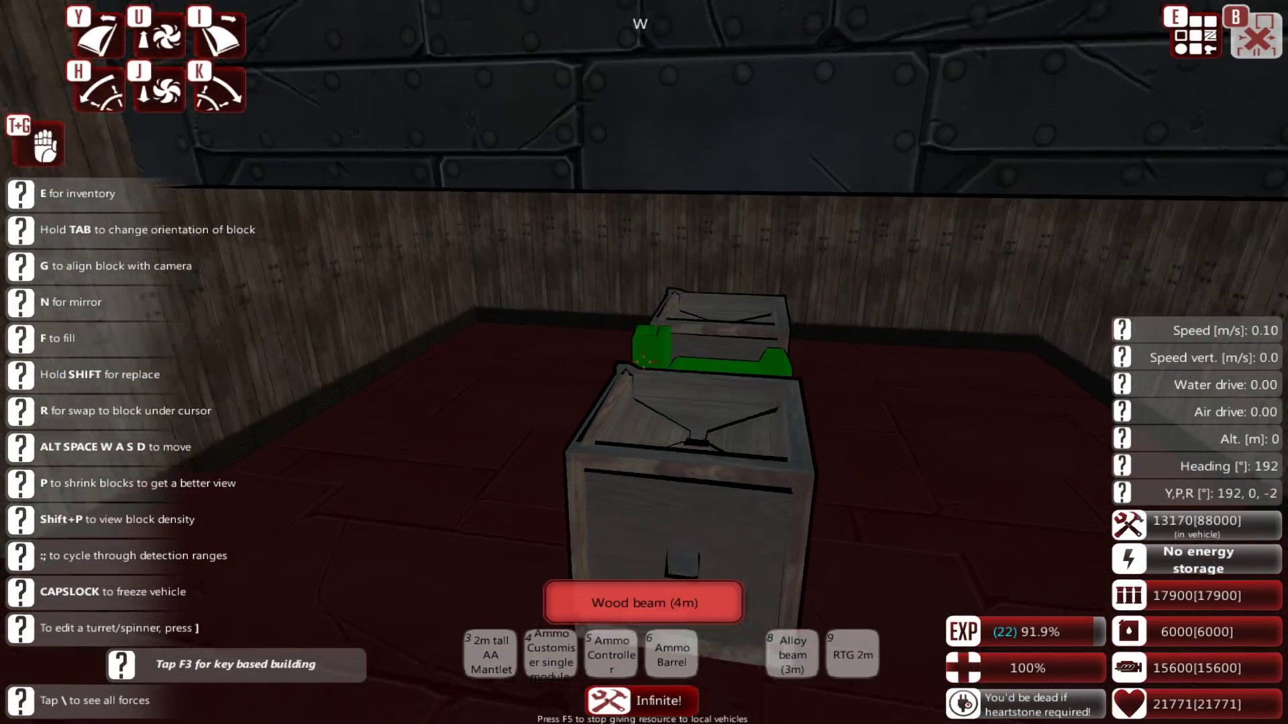
{"action": "key", "text": "w"}
{"action": "key", "text": "r"}
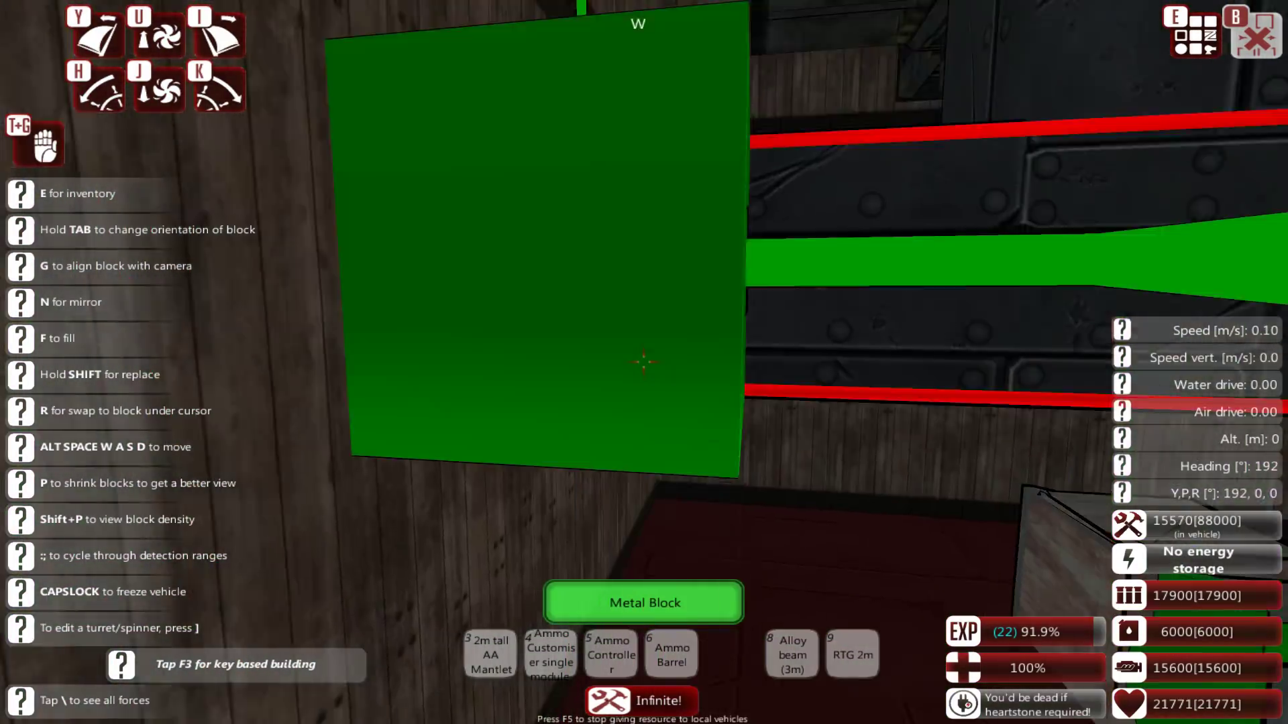
{"action": "key", "text": "r"}
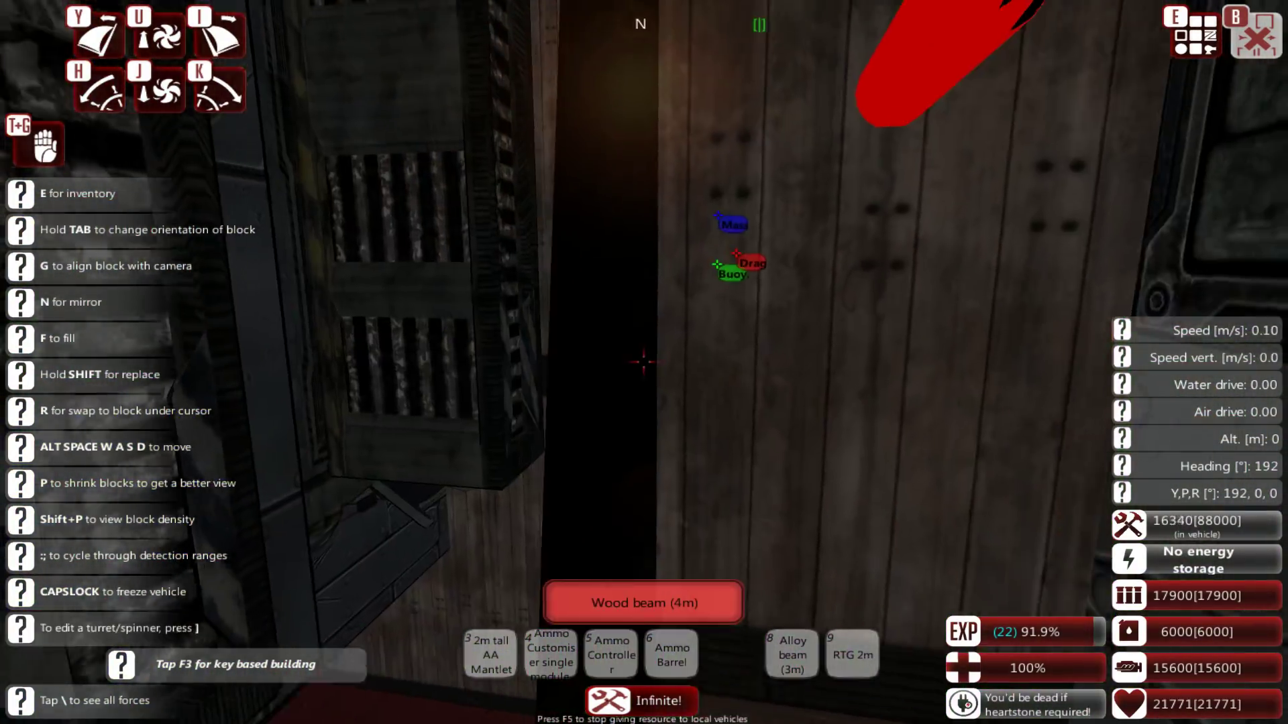
{"action": "key", "text": "r"}
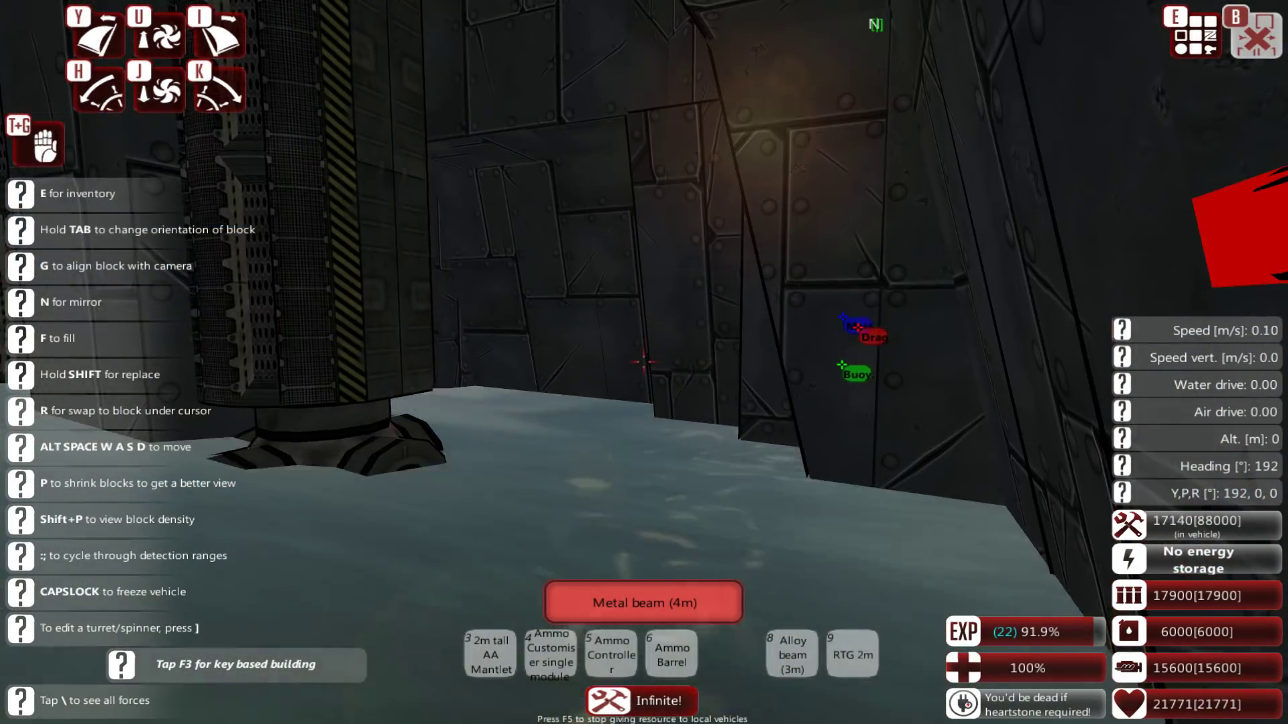
{"action": "key", "text": "r"}
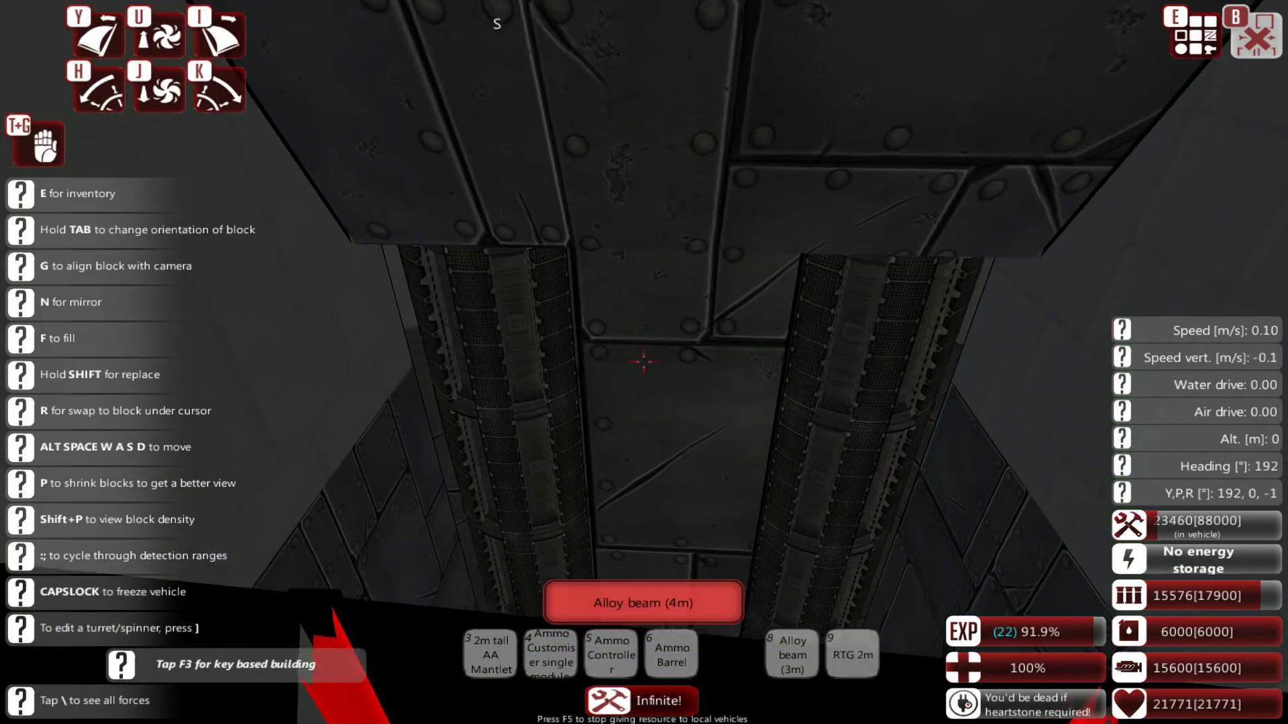
Step: Examine the main turret's Ammo Clips and the metal armour around them, sampling the armour block type and continuing outside
{"action": "key", "text": "r"}
{"action": "key", "text": "w"}
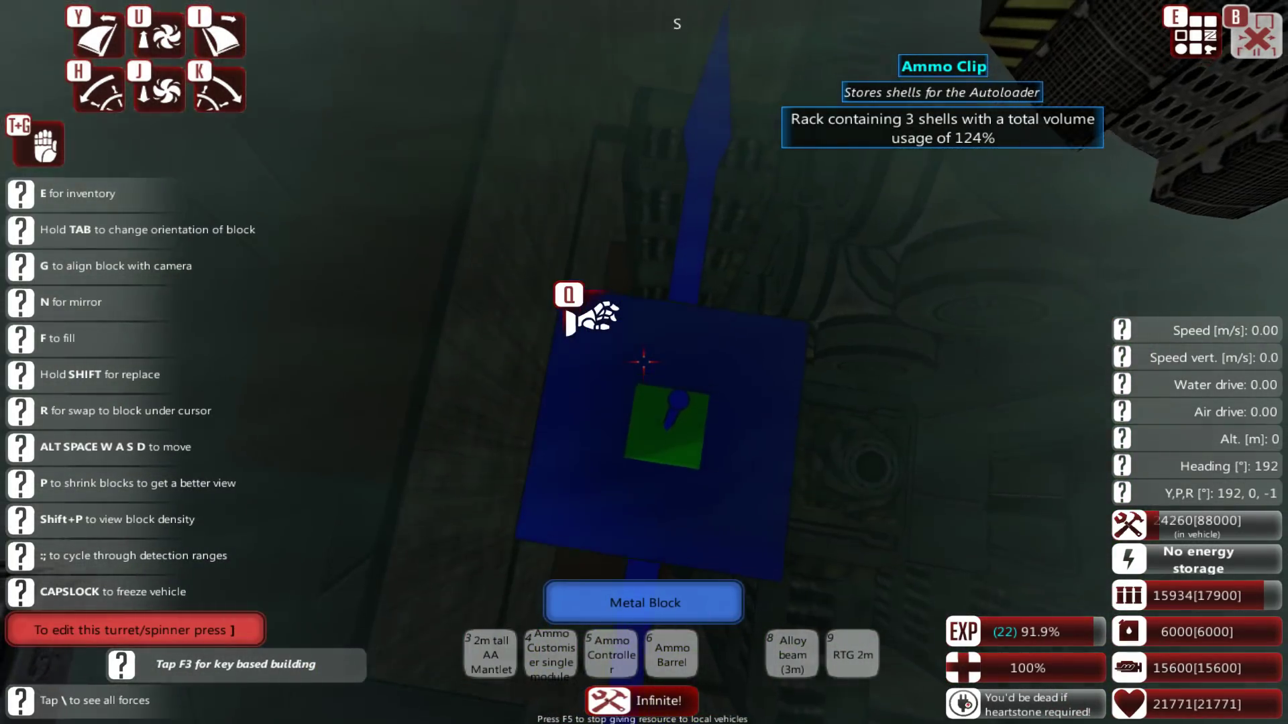
{"action": "key", "text": "w"}
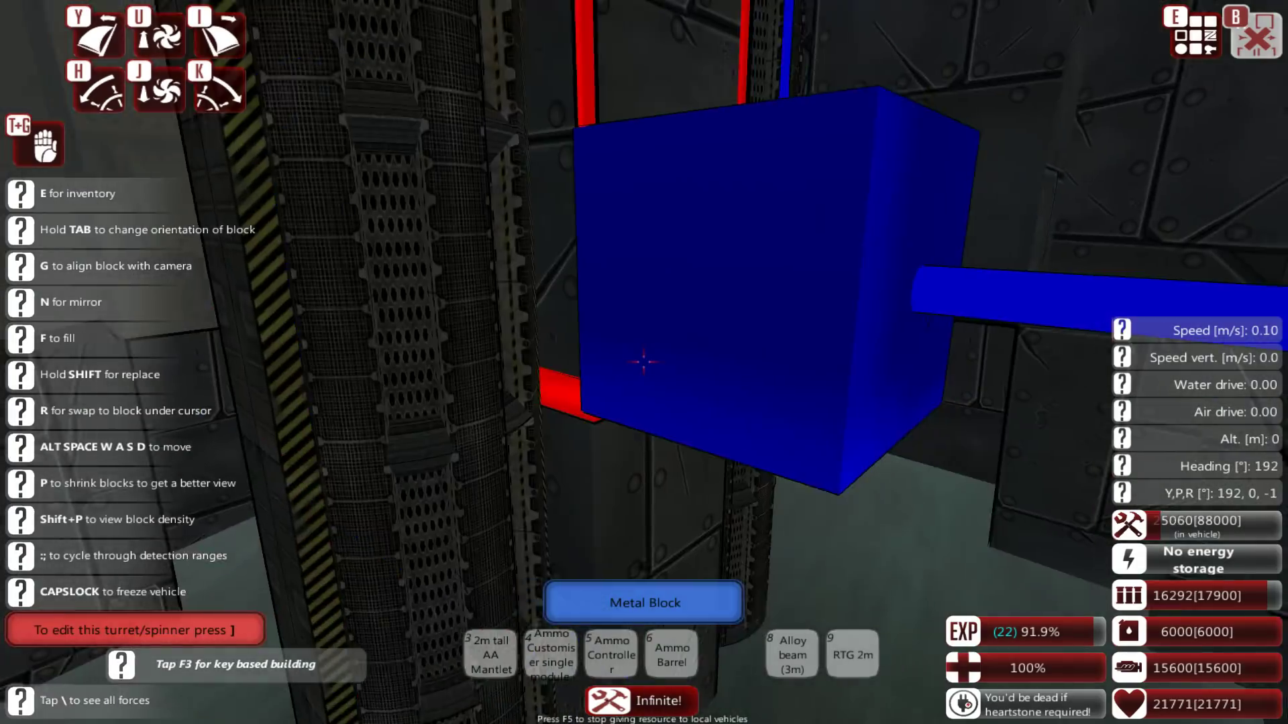
{"action": "key", "text": "s"}
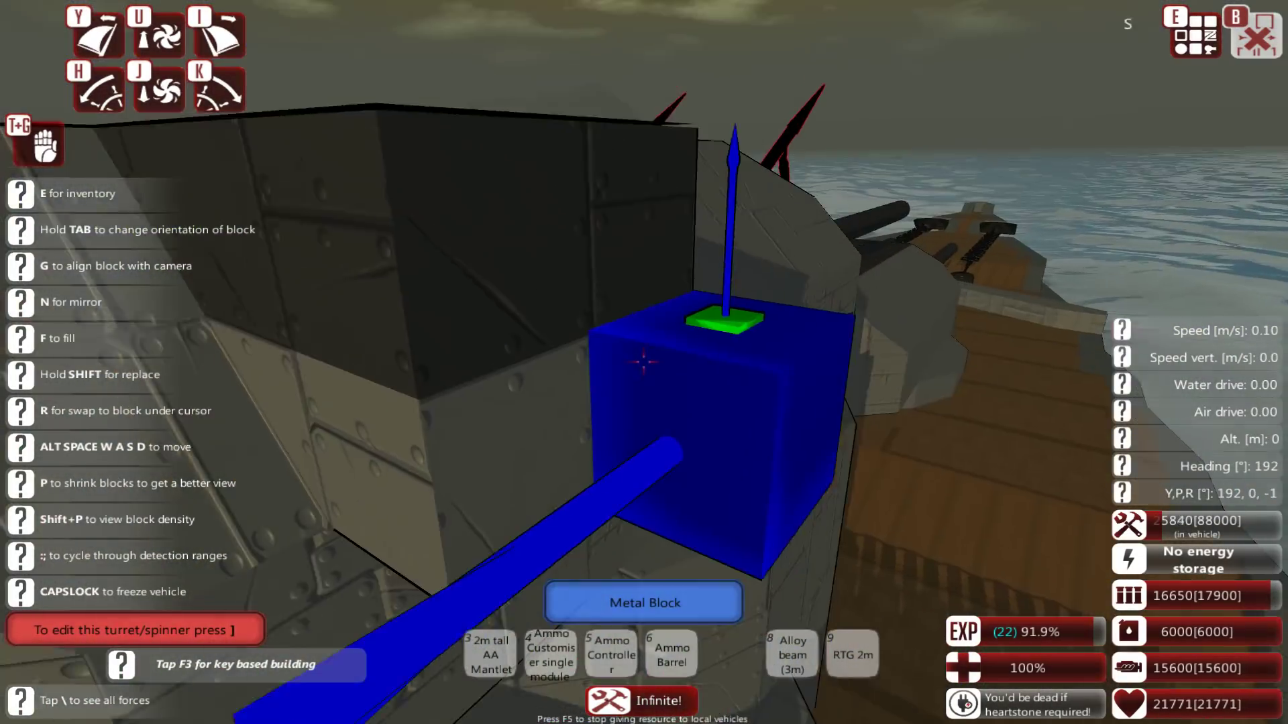
Step: Leave build mode and examine the forward turrets from outside, including the barrel statistics, sloped armour, turret base and the foredeck from above
{"action": "key", "text": "b"}
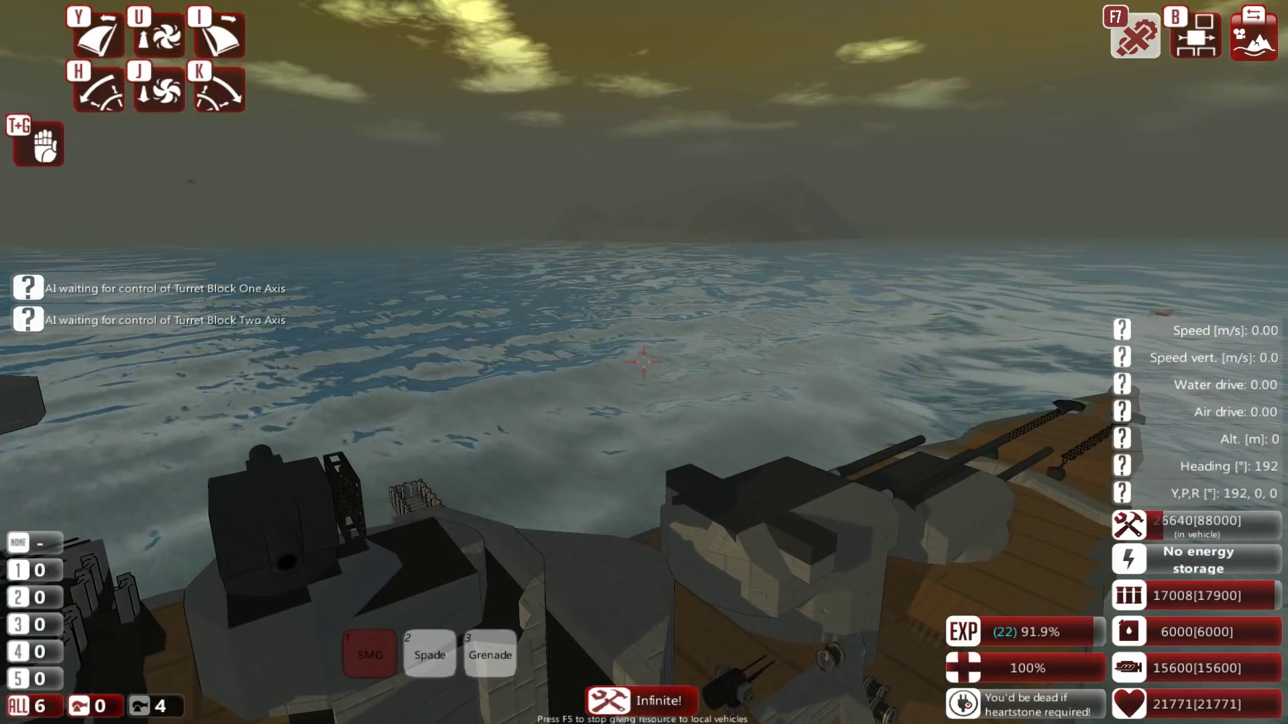
{"action": "key", "text": "w"}
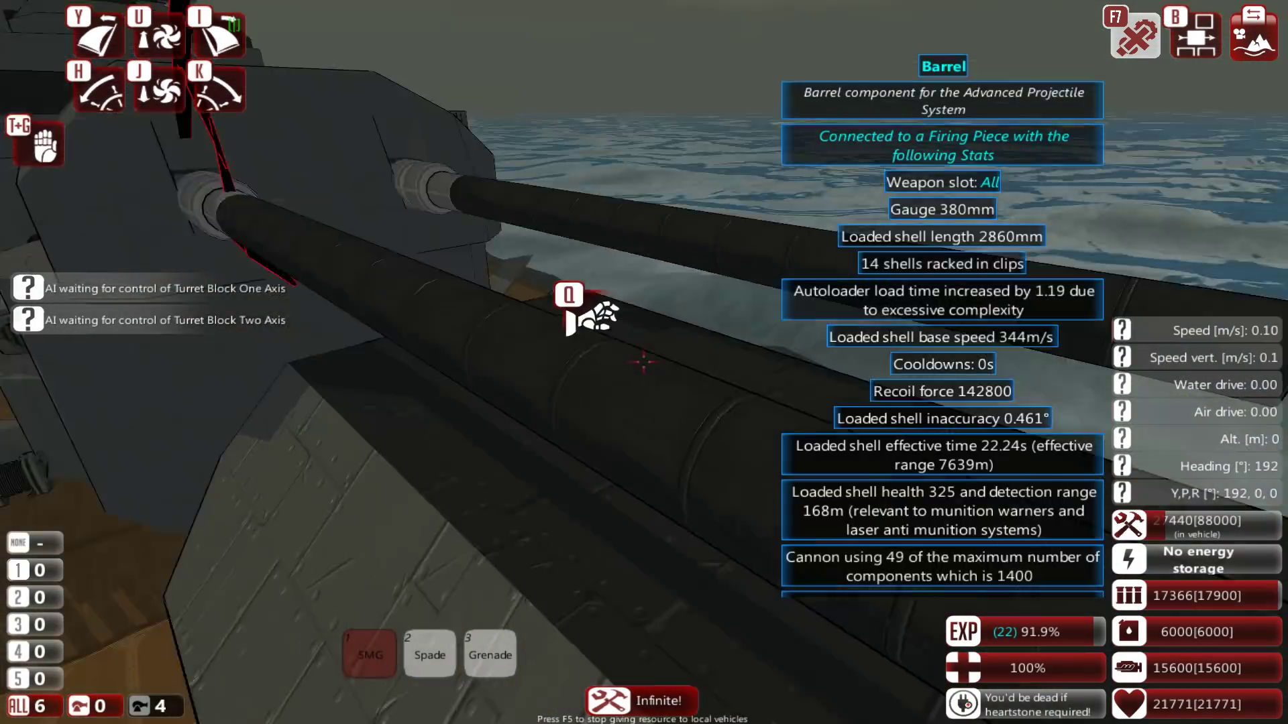
{"action": "key", "text": "a"}
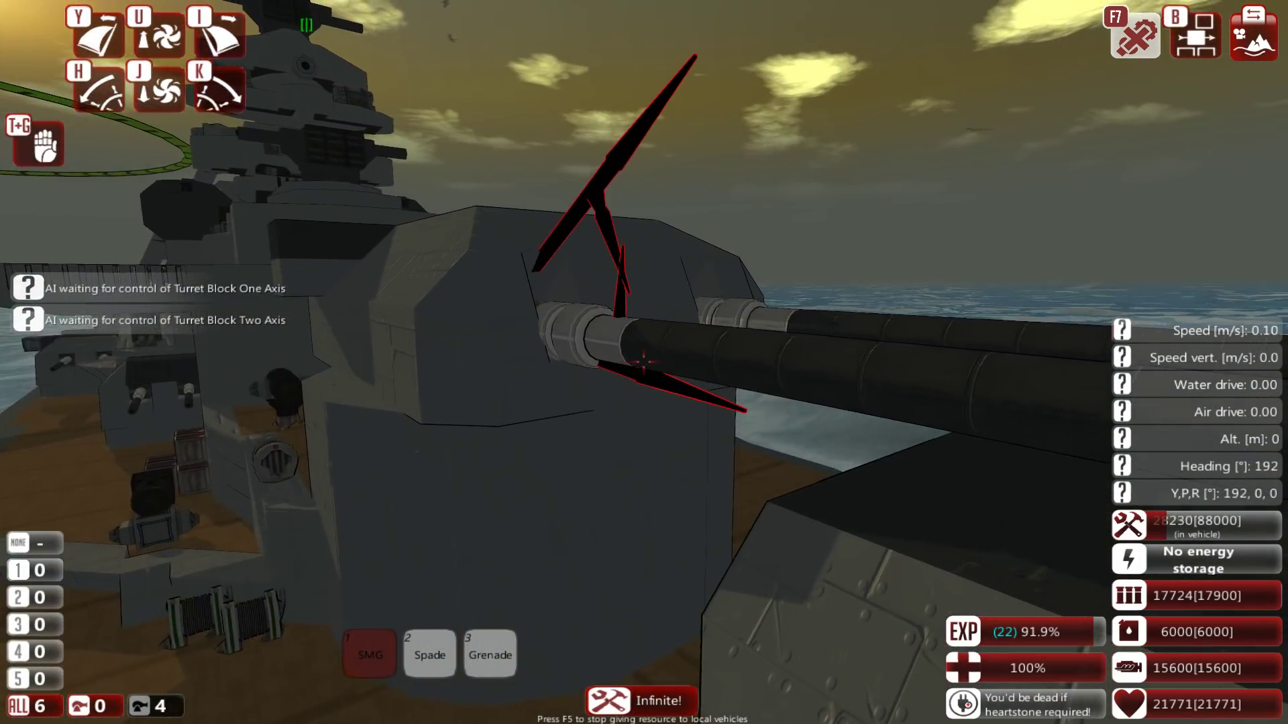
{"action": "key", "text": "w"}
{"action": "key", "text": "a"}
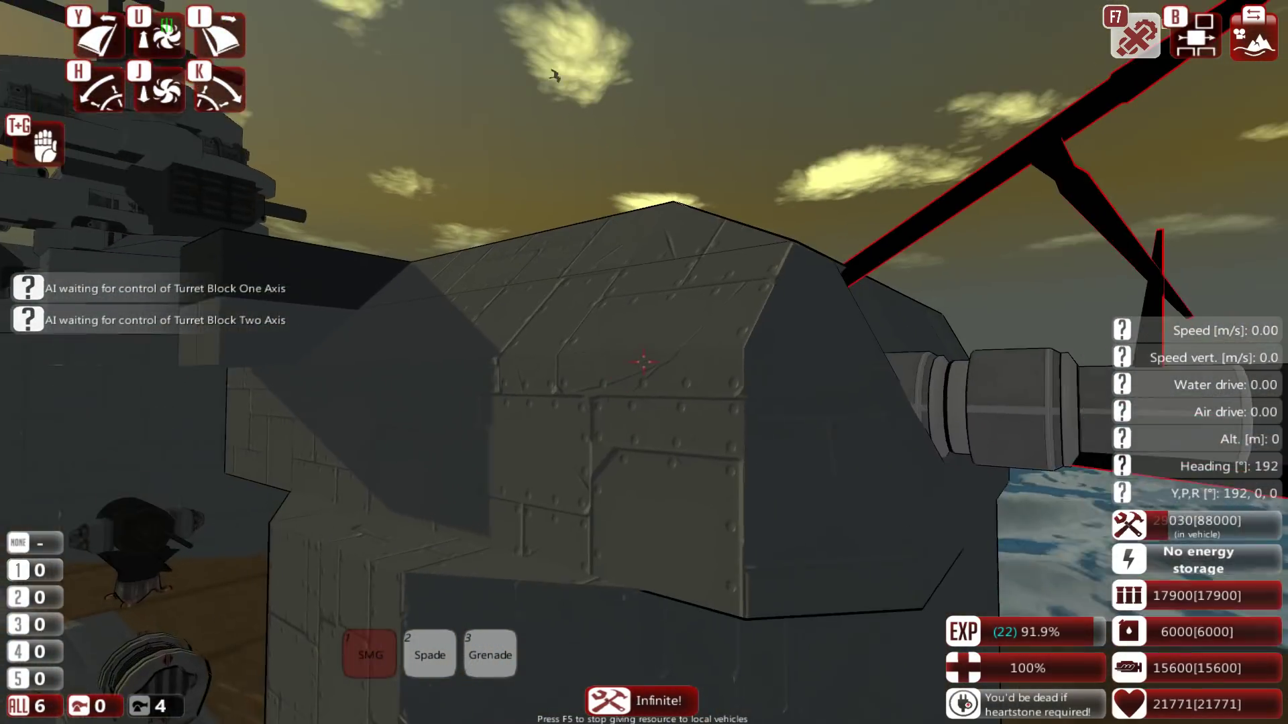
{"action": "key", "text": "w"}
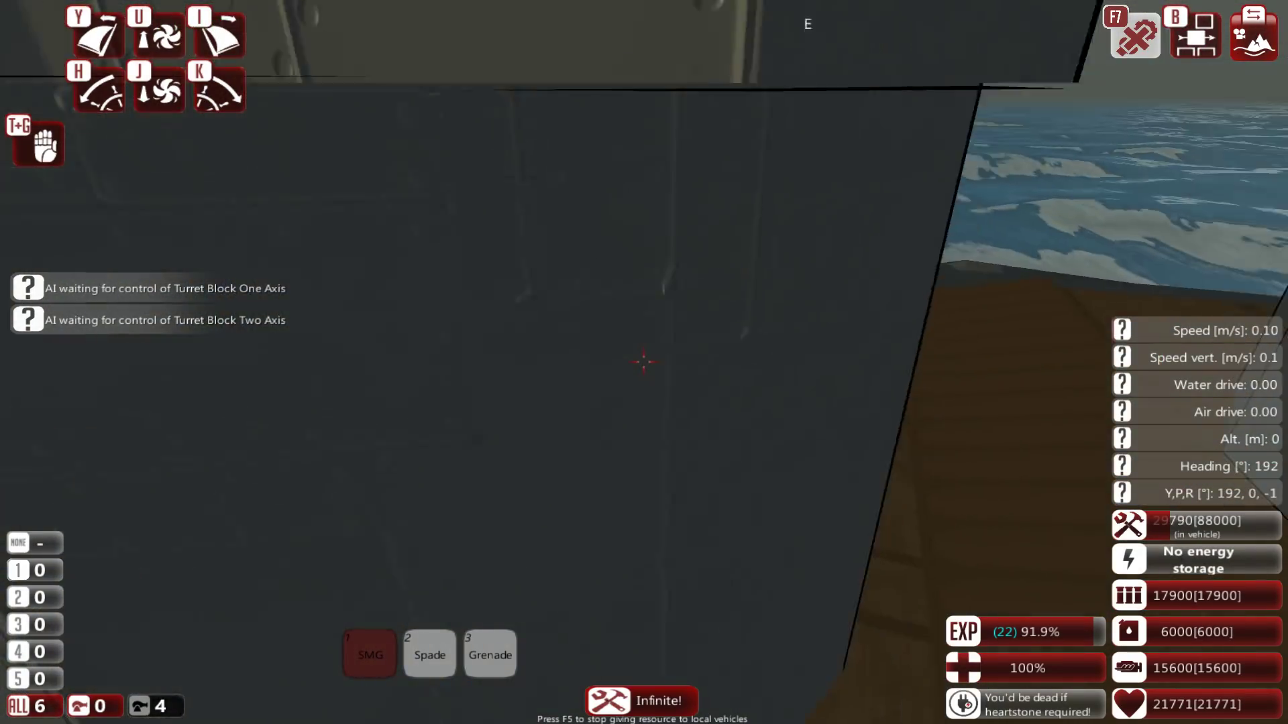
{"action": "key", "text": "s"}
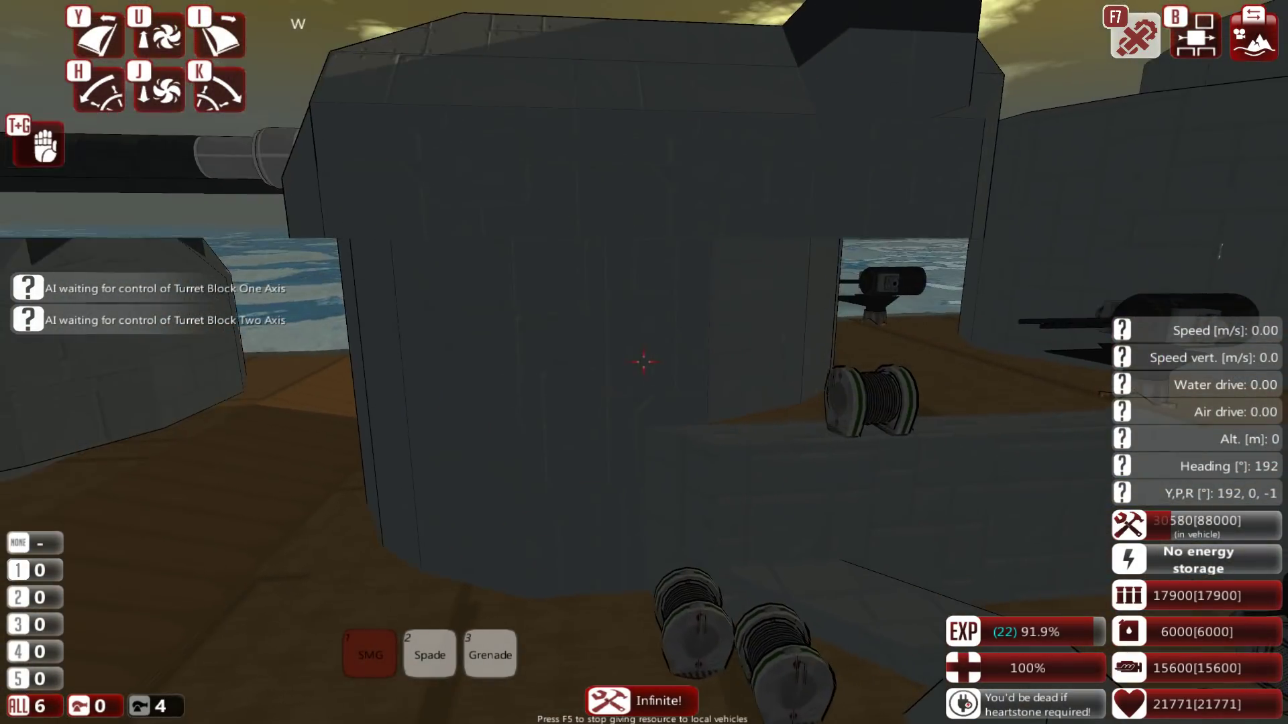
{"action": "key", "text": "space"}
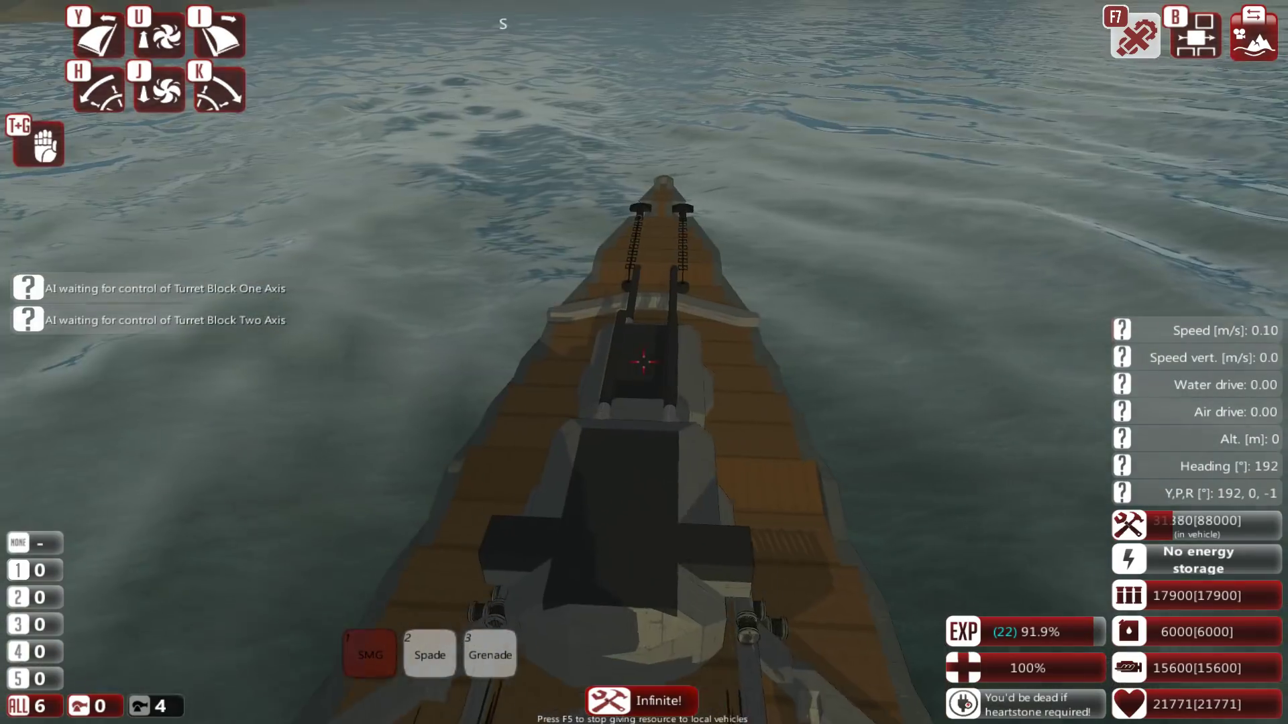